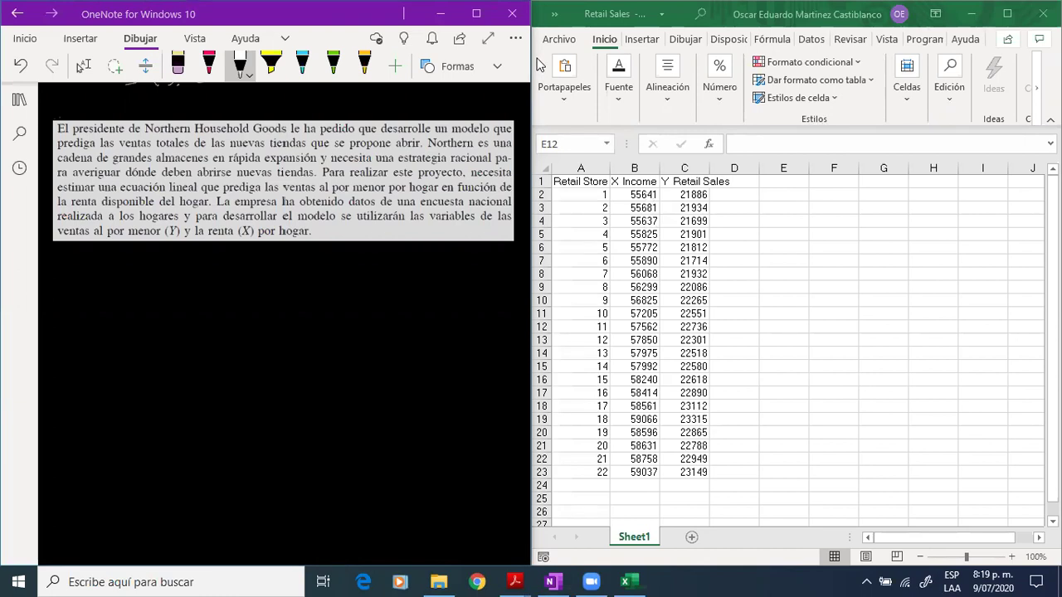
Underline "desarrolle un modelo", "prediga", "estimar una ecuación lineal" and "ventas al por menor por hogar" in pink ink.
click(209, 67)
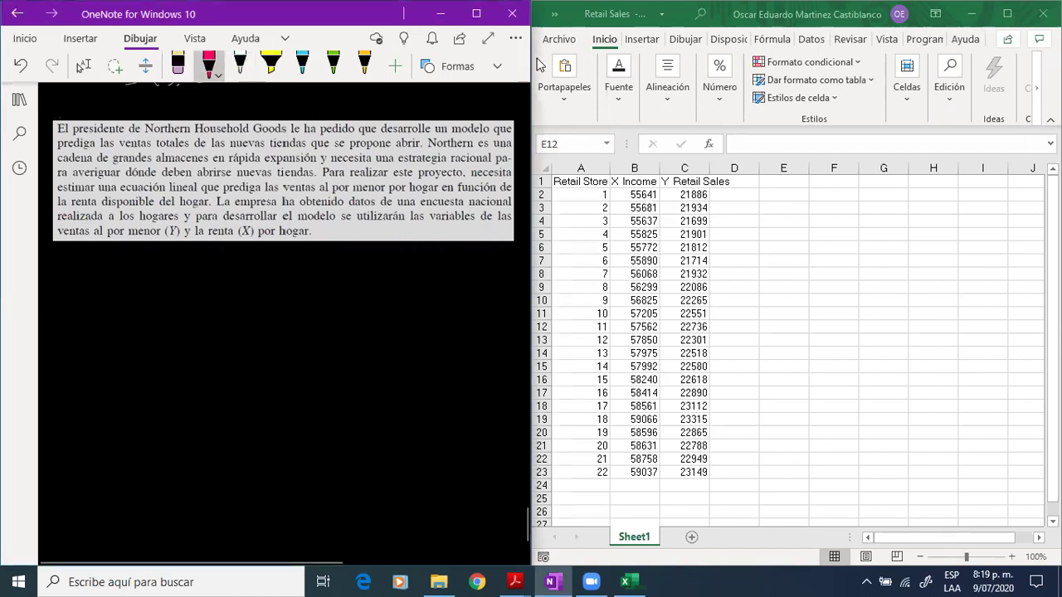
drag(395, 136, 490, 129)
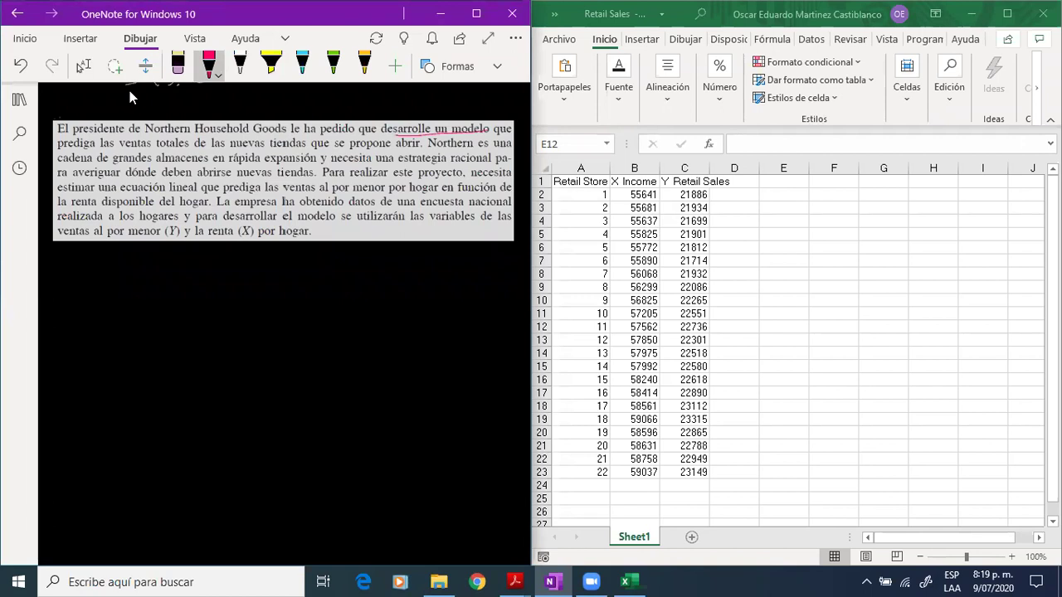
drag(58, 150, 94, 150)
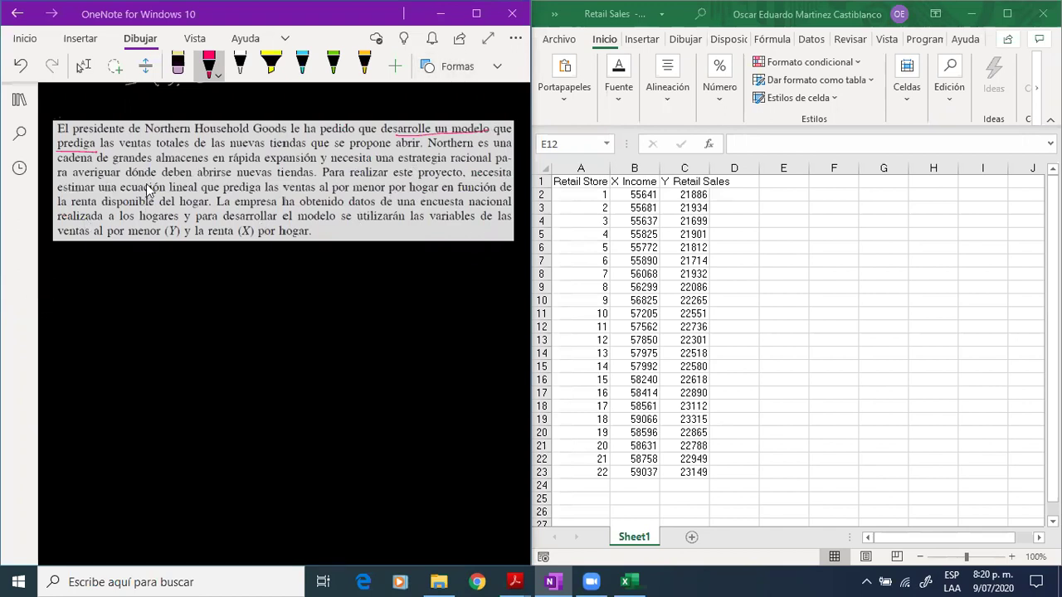
drag(57, 193, 200, 192)
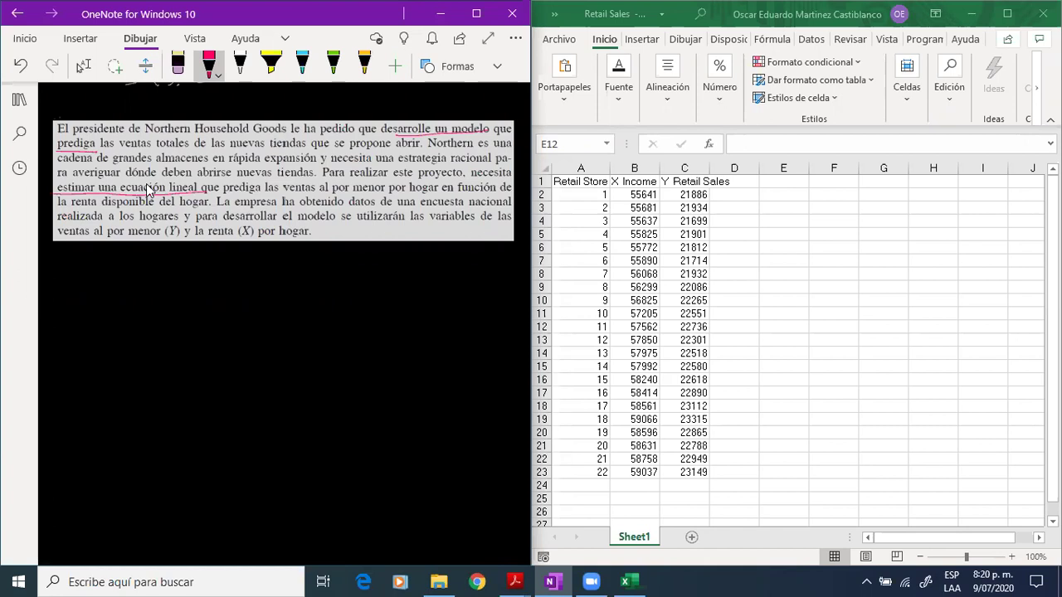
drag(284, 193, 443, 191)
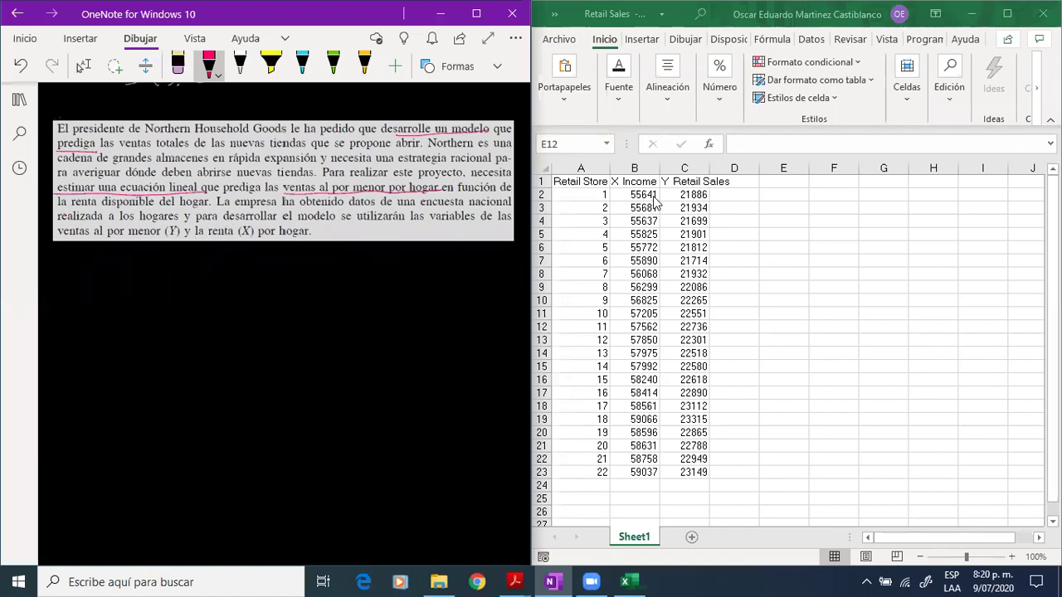
Switch to Excel and examine the X Income and Y Retail Sales column headers in B1 and C1.
click(962, 251)
key(Left)
key(Left)
key(Up)
key(ctrl+Up)
key(Left)
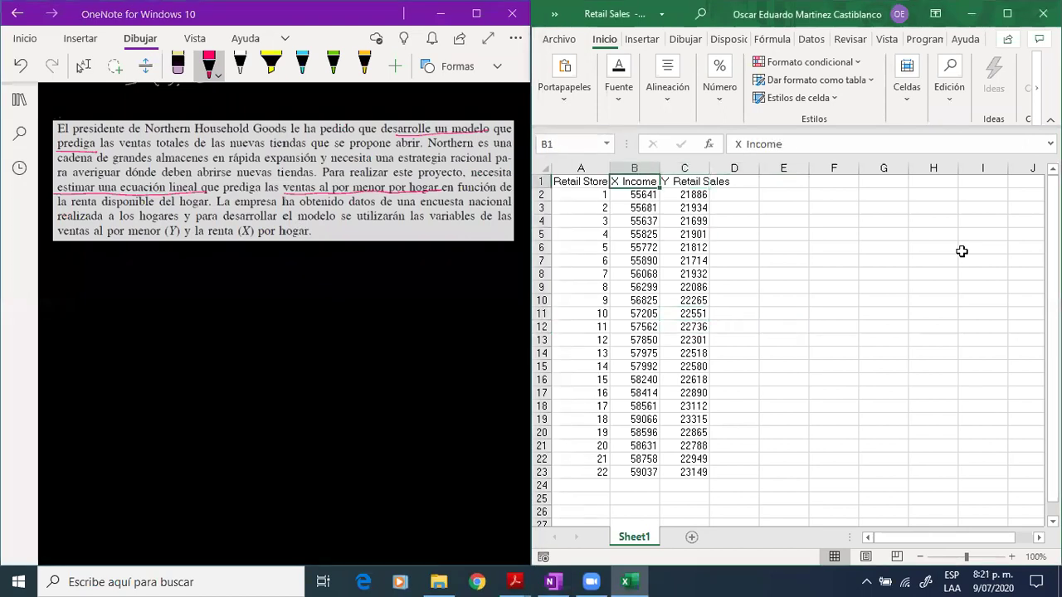
key(Left)
key(Down)
key(Right)
key(Up)
key(Down)
key(Up)
key(shift+Right)
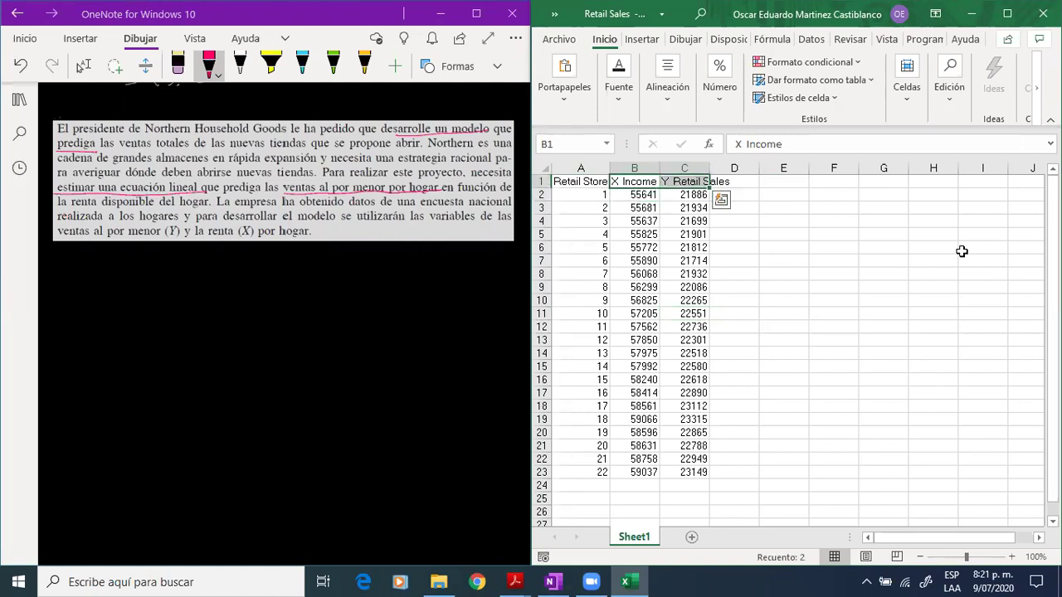
key(Right)
key(Down)
key(Up)
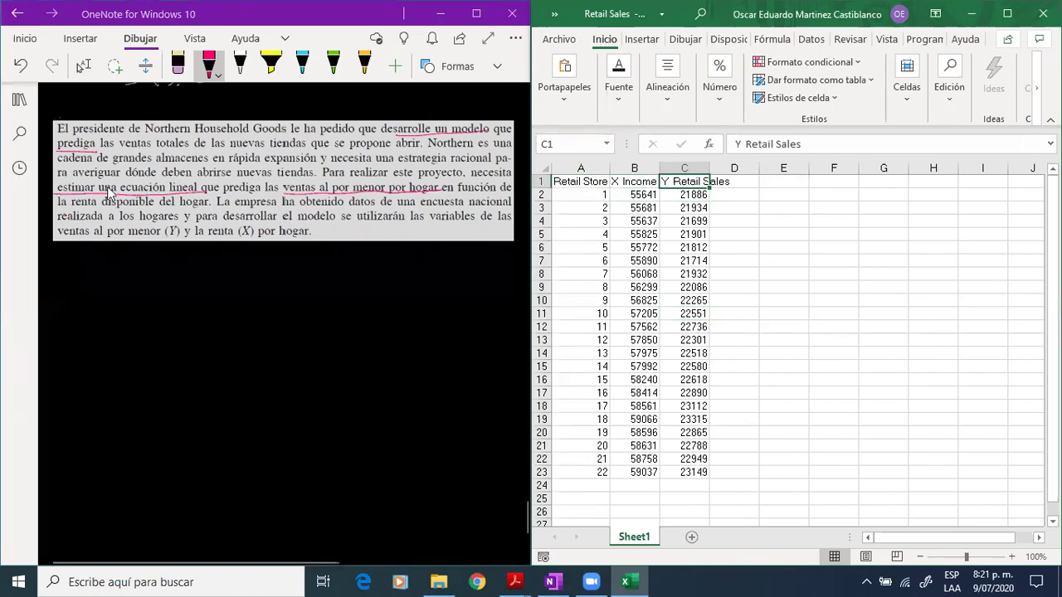
In OneNote, handwrite "Explicar ventas en términos de ingresos" in white ink below the problem text, underlining "ventas".
click(246, 66)
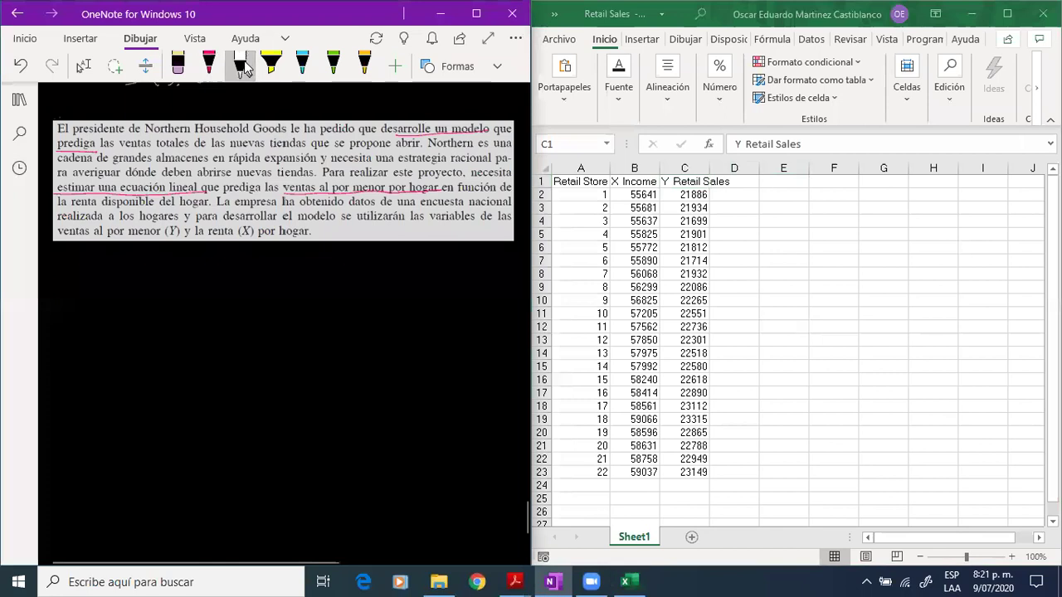
mouse_move(81, 255)
mouse_down()
mouse_move(82, 284)
mouse_move(99, 284)
mouse_up()
mouse_move(98, 271)
mouse_down()
mouse_move(83, 286)
mouse_move(108, 305)
mouse_move(116, 284)
mouse_up()
mouse_move(117, 282)
mouse_down()
mouse_move(128, 259)
mouse_move(134, 285)
mouse_move(148, 282)
mouse_up()
mouse_move(167, 272)
mouse_down()
mouse_move(175, 284)
mouse_move(212, 285)
mouse_up()
drag(217, 277, 257, 287)
mouse_move(264, 254)
mouse_down()
mouse_move(271, 282)
mouse_move(278, 272)
mouse_up()
drag(287, 272, 289, 282)
drag(212, 295, 358, 284)
drag(362, 282, 407, 284)
mouse_move(411, 278)
mouse_down()
mouse_move(427, 284)
mouse_move(411, 266)
mouse_move(438, 272)
mouse_up()
mouse_move(442, 280)
mouse_down()
mouse_move(454, 270)
mouse_move(476, 282)
mouse_move(507, 274)
mouse_up()
mouse_move(68, 315)
mouse_down()
mouse_move(163, 326)
mouse_move(173, 348)
mouse_move(212, 320)
mouse_move(267, 313)
mouse_up()
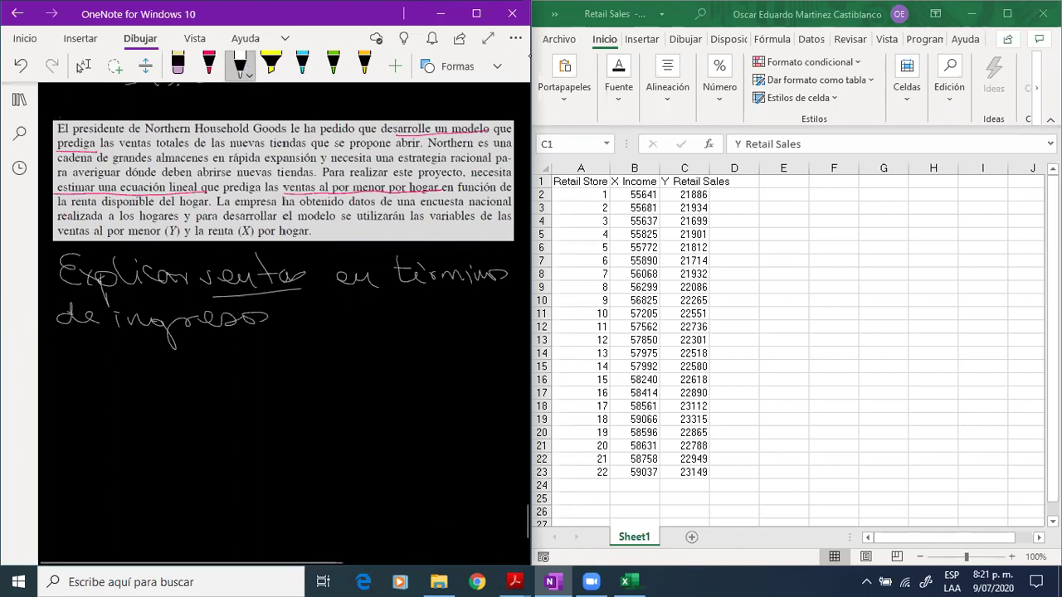
Handwrite the correlation formula r = Sxy / (Sx Sy) in blue ink, with blank entries for Sxy, Sx and Sy beside it.
click(302, 65)
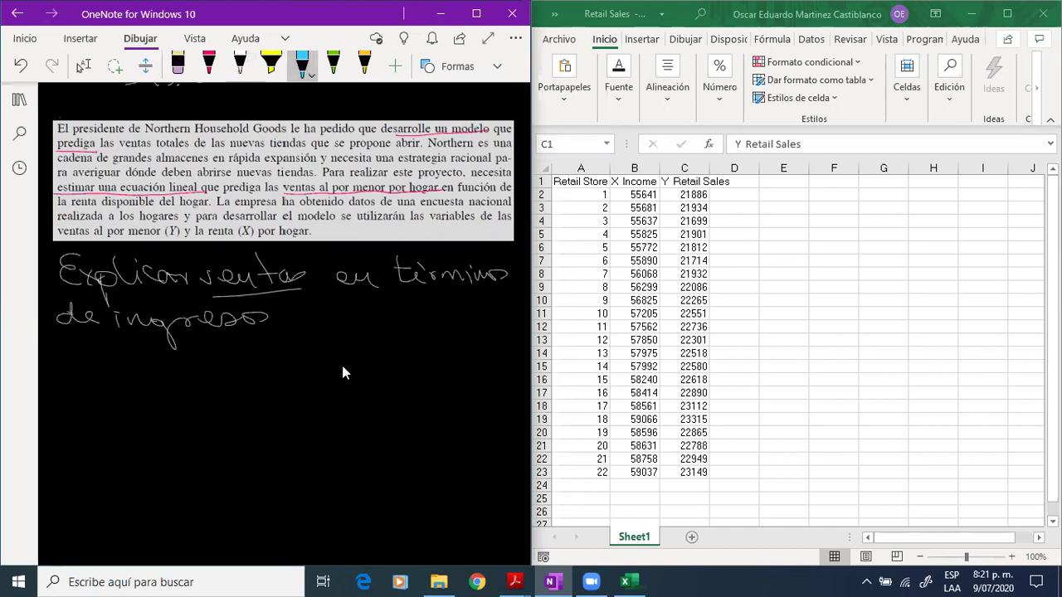
scroll(343, 370, down, 3)
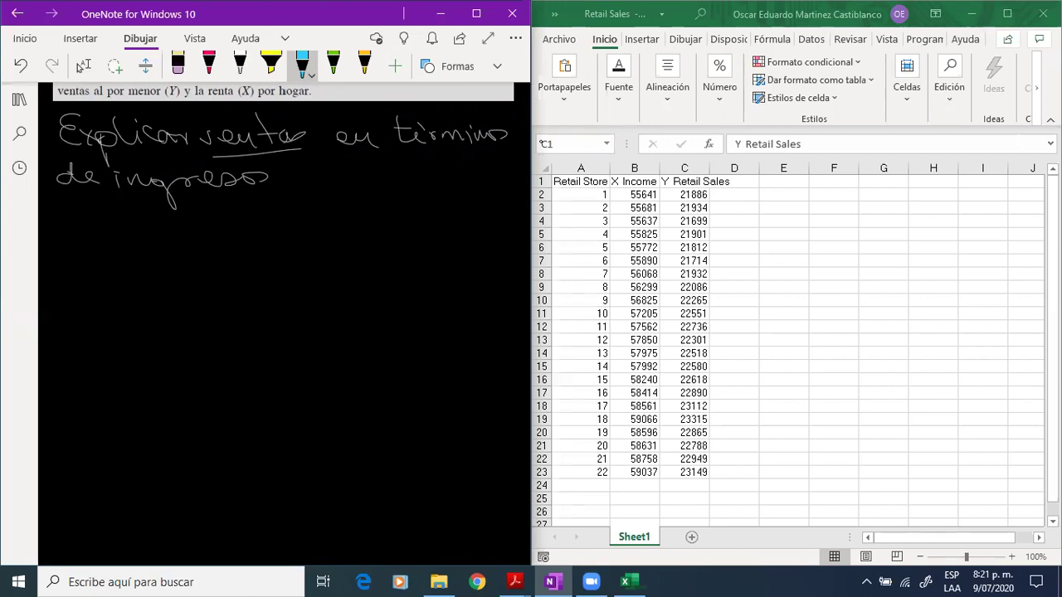
drag(70, 239, 113, 243)
drag(132, 247, 249, 243)
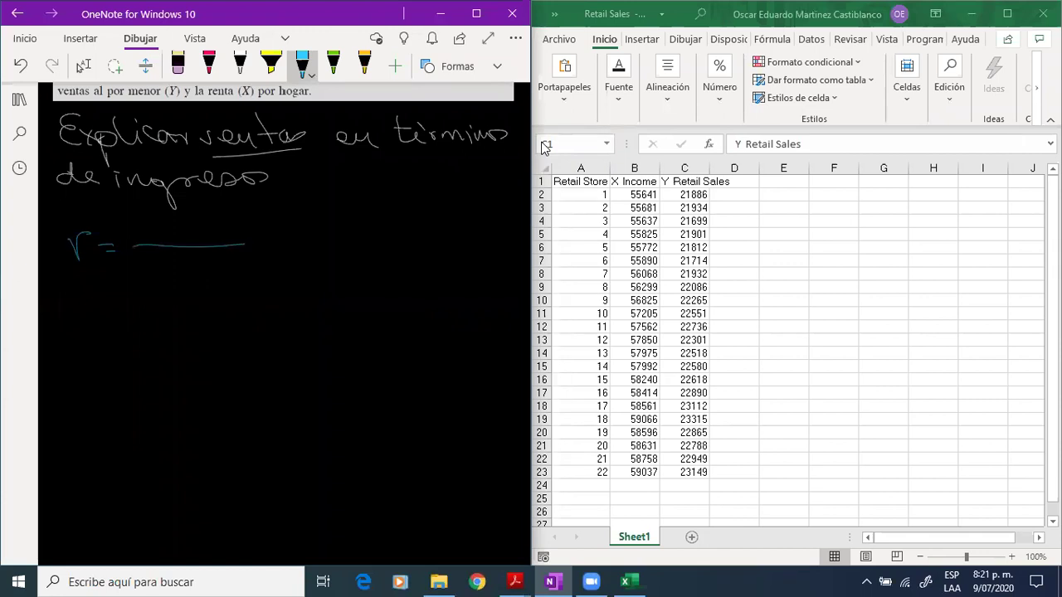
mouse_move(178, 215)
mouse_down()
mouse_move(166, 231)
mouse_move(202, 240)
mouse_move(154, 274)
mouse_up()
mouse_move(176, 270)
mouse_down()
mouse_move(235, 285)
mouse_move(221, 294)
mouse_up()
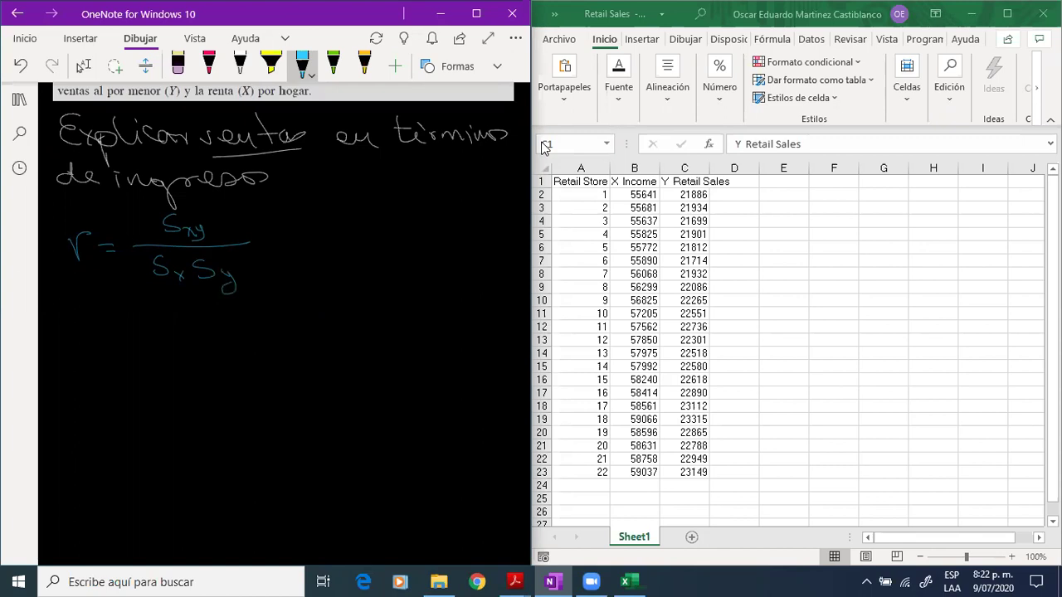
drag(316, 179, 303, 197)
mouse_move(323, 193)
mouse_down()
mouse_move(343, 206)
mouse_move(316, 235)
mouse_move(339, 243)
mouse_move(314, 277)
mouse_move(343, 289)
mouse_up()
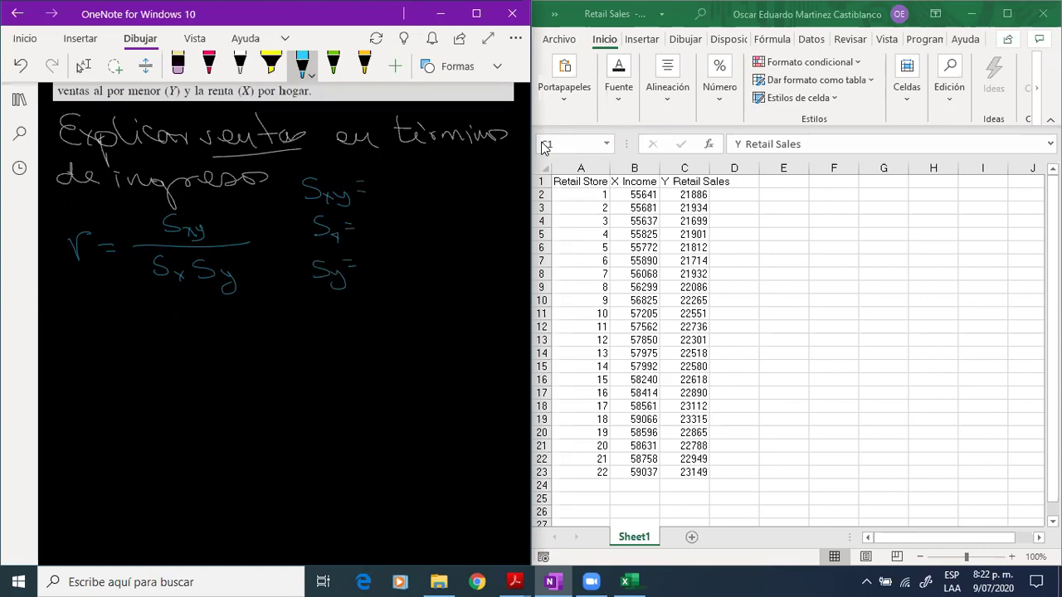
In Excel cell E2, compute the sample covariance with COVARIANZA.M(B1:B23;C1:C23), and handwrite 619262 as Sxy in OneNote.
click(767, 207)
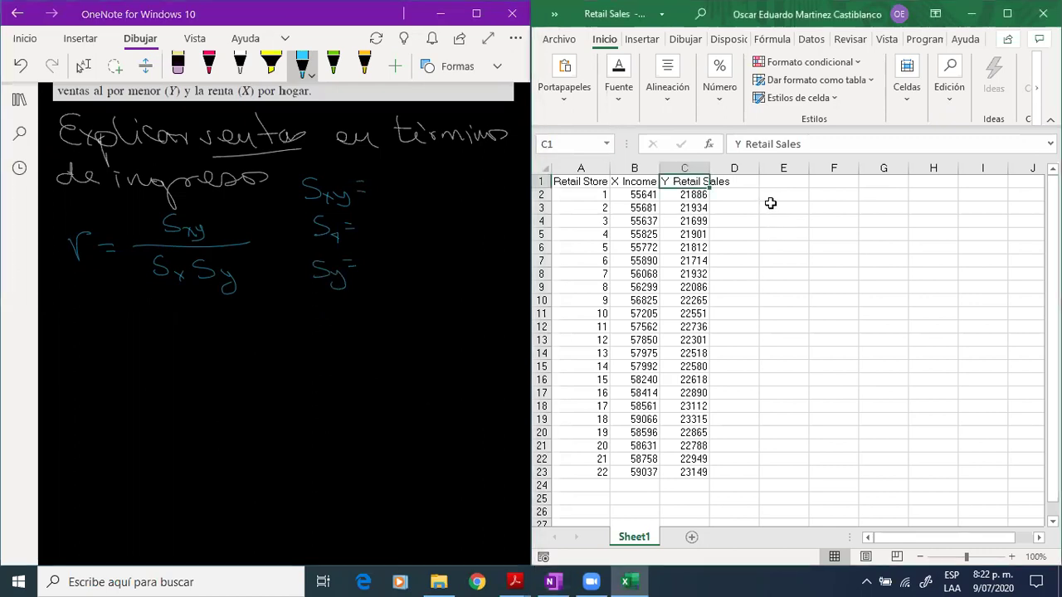
click(769, 205)
click(782, 198)
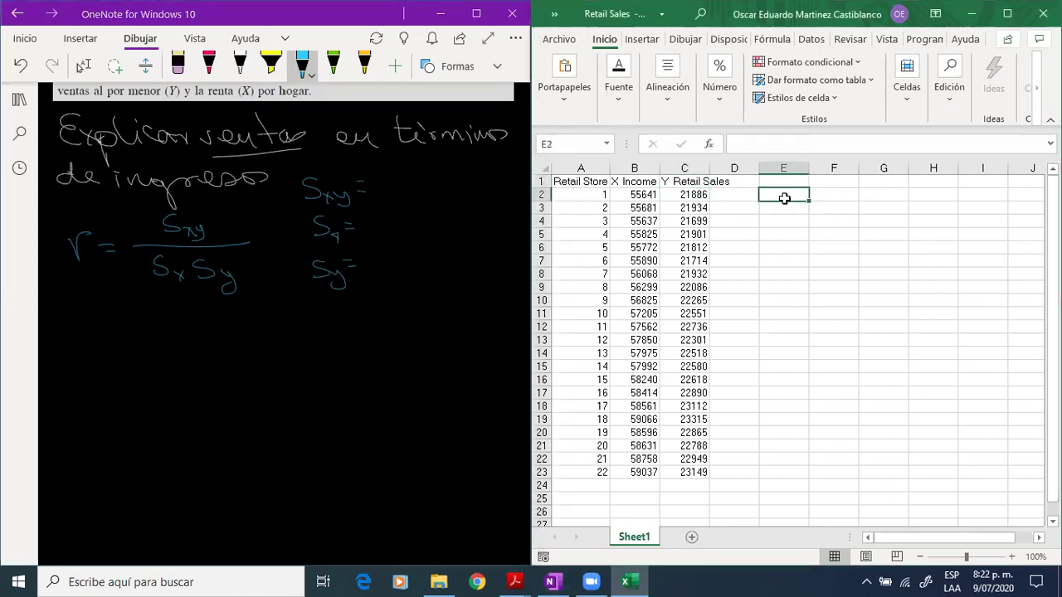
text(=cov)
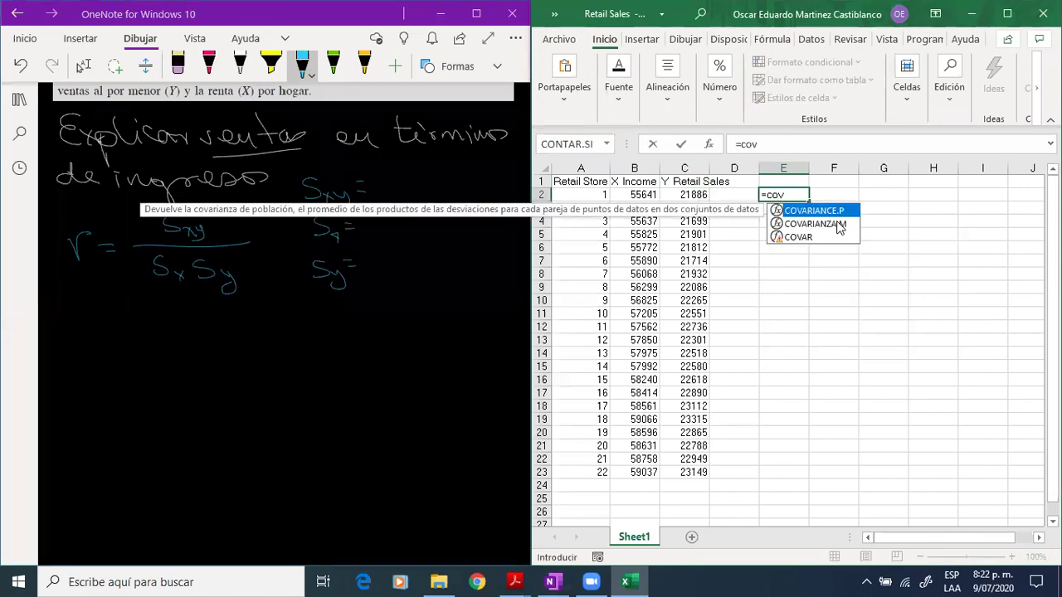
double_click(838, 224)
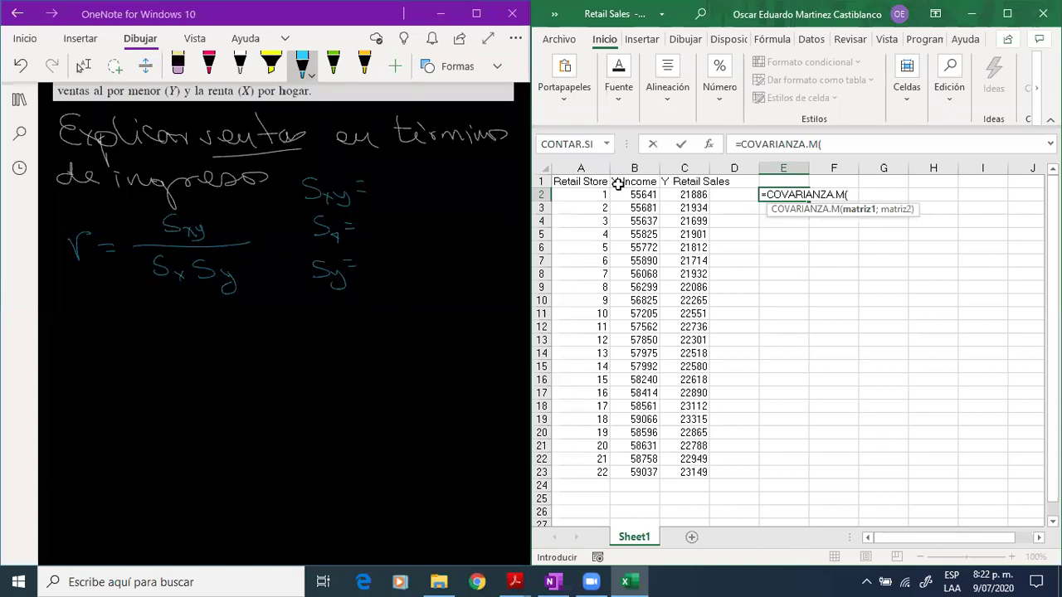
drag(631, 181, 630, 467)
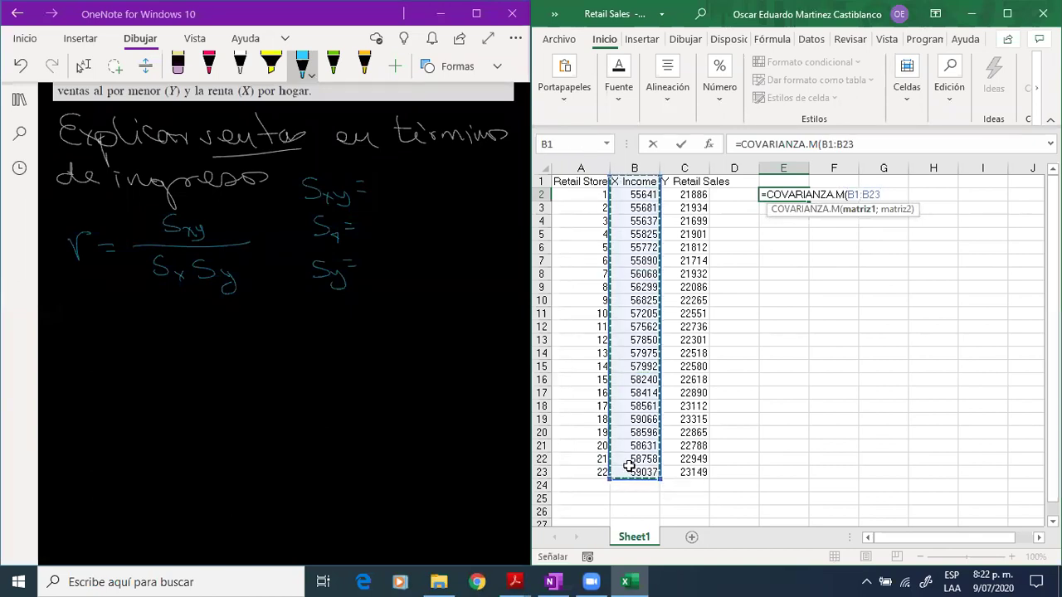
text(;)
drag(688, 176, 663, 470)
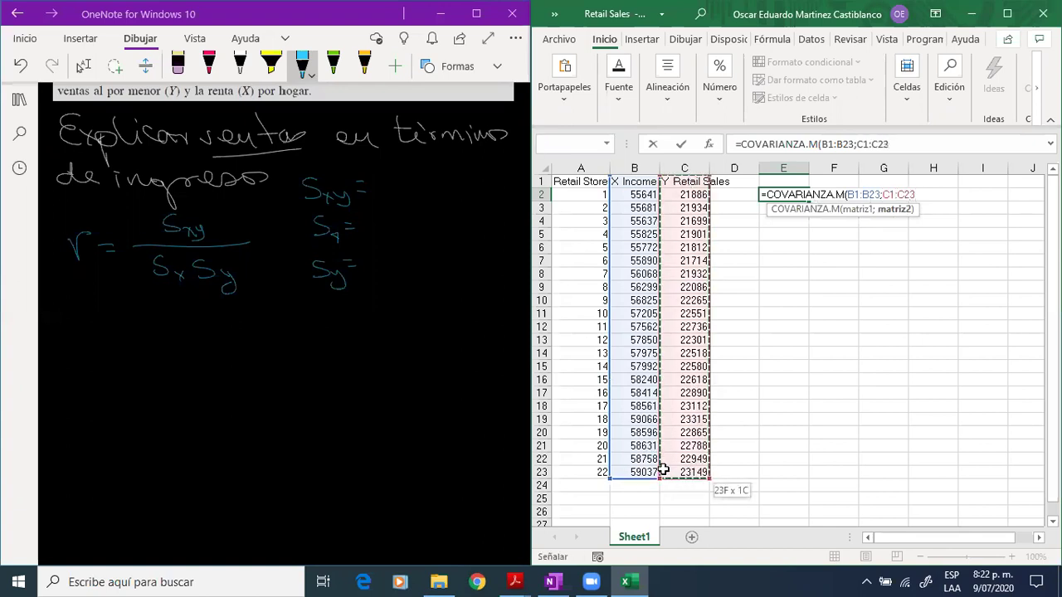
key(Return)
key(Up)
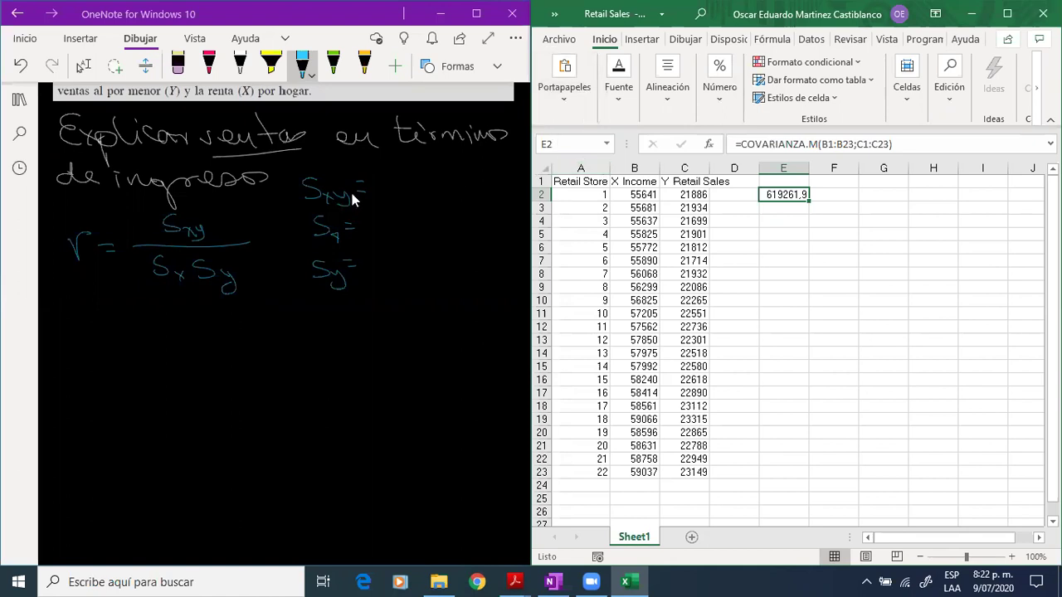
mouse_move(382, 176)
mouse_down()
mouse_move(379, 191)
mouse_move(398, 200)
mouse_move(453, 187)
mouse_move(483, 195)
mouse_up()
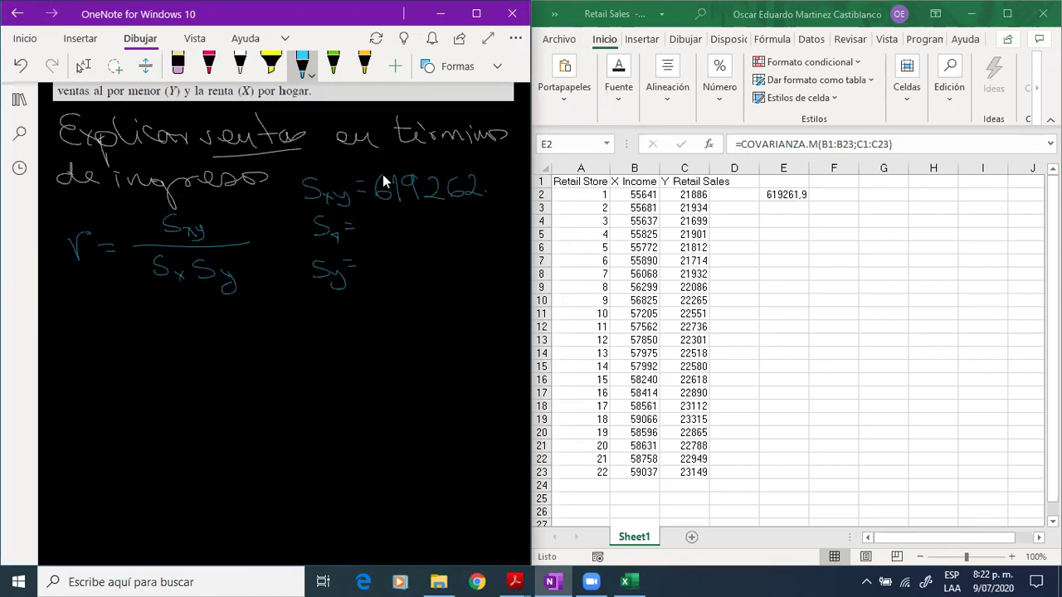
In Excel cell E3, compute the sample standard deviation of income with DESVEST.M(B1:B23), and handwrite 1274 as Sx in OneNote.
click(787, 203)
click(787, 208)
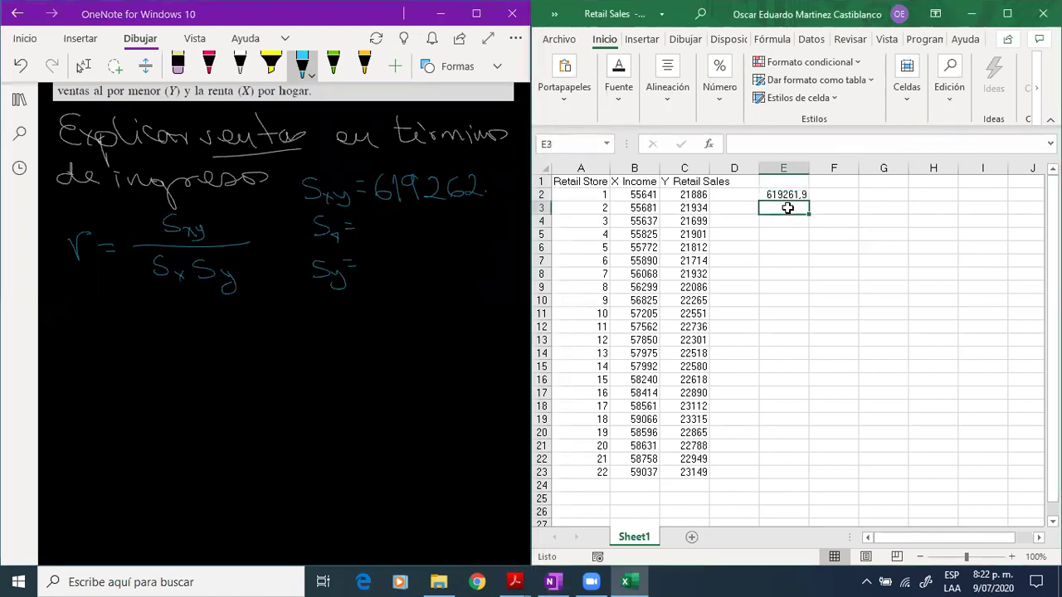
text(=)
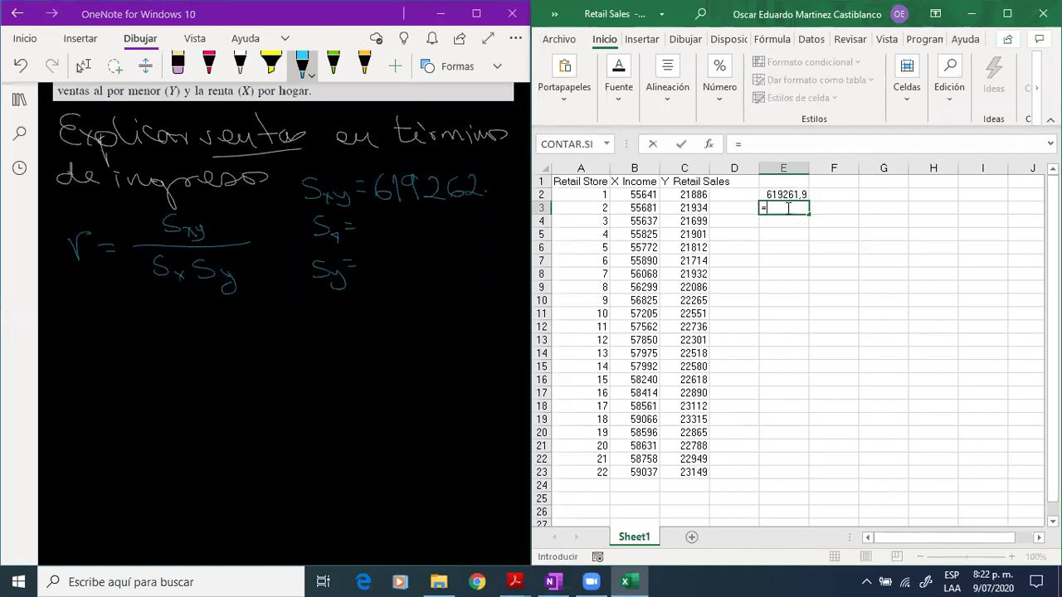
text(des)
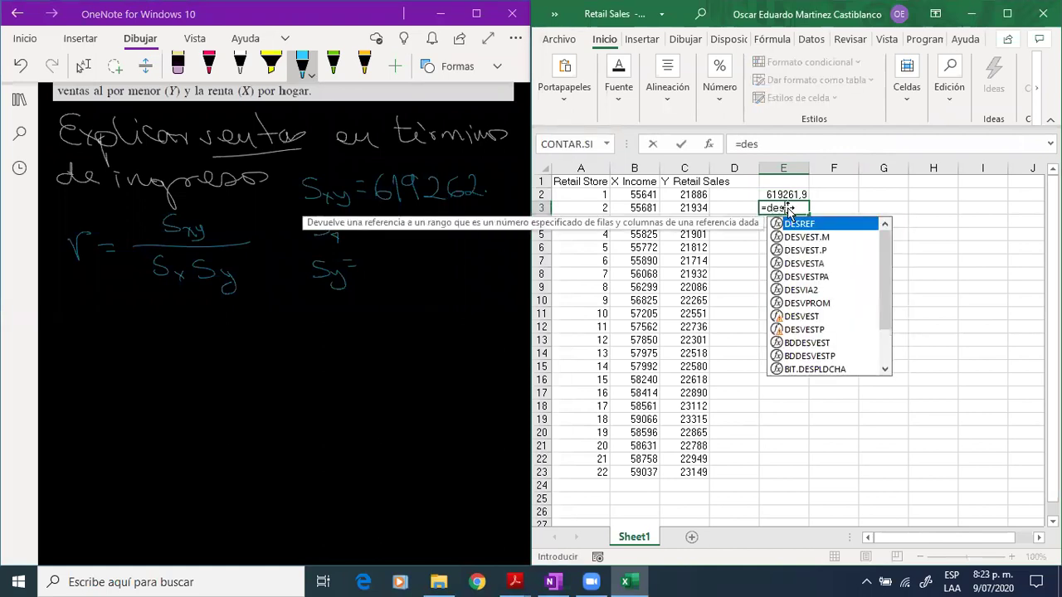
double_click(830, 237)
drag(643, 181, 639, 471)
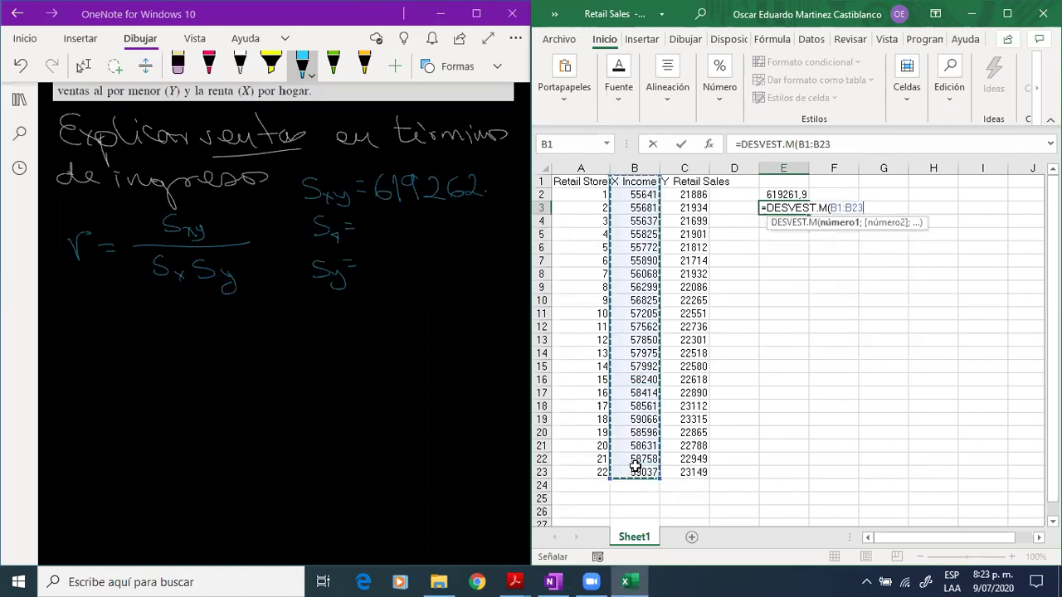
key(Return)
click(642, 471)
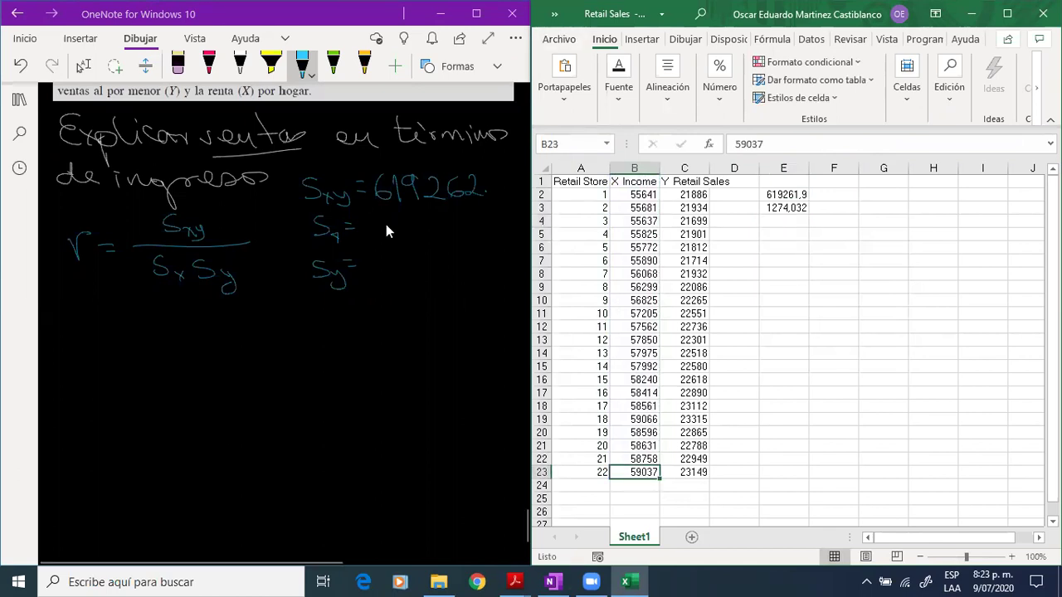
mouse_move(366, 219)
mouse_down()
mouse_move(368, 236)
mouse_move(451, 220)
mouse_move(446, 236)
mouse_up()
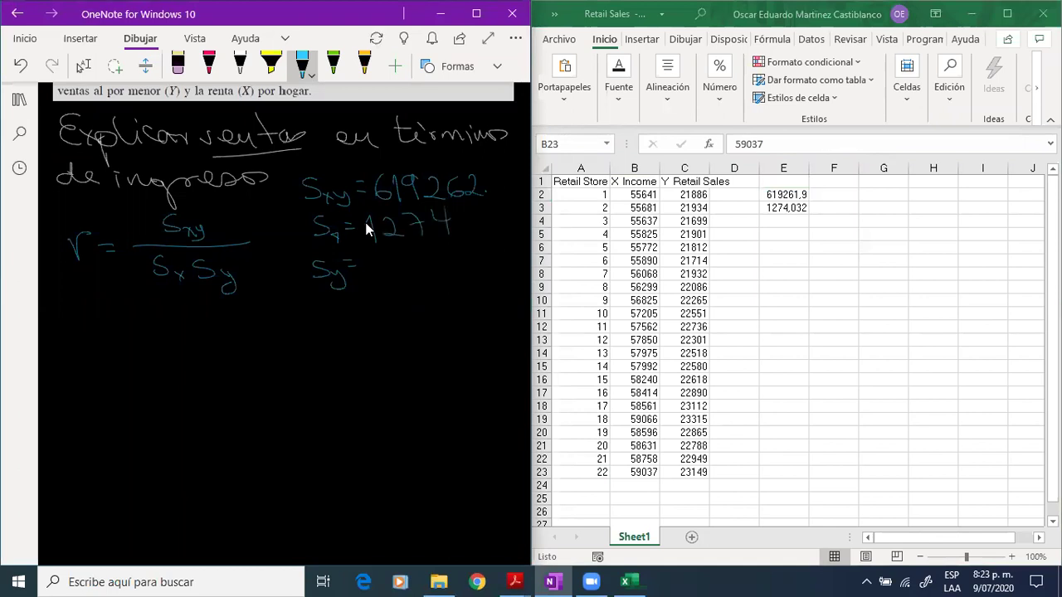
In Excel cell E4, compute the sample standard deviation of retail sales with DESVEST.M over C1:C23, and handwrite 507 as Sy in OneNote.
click(787, 219)
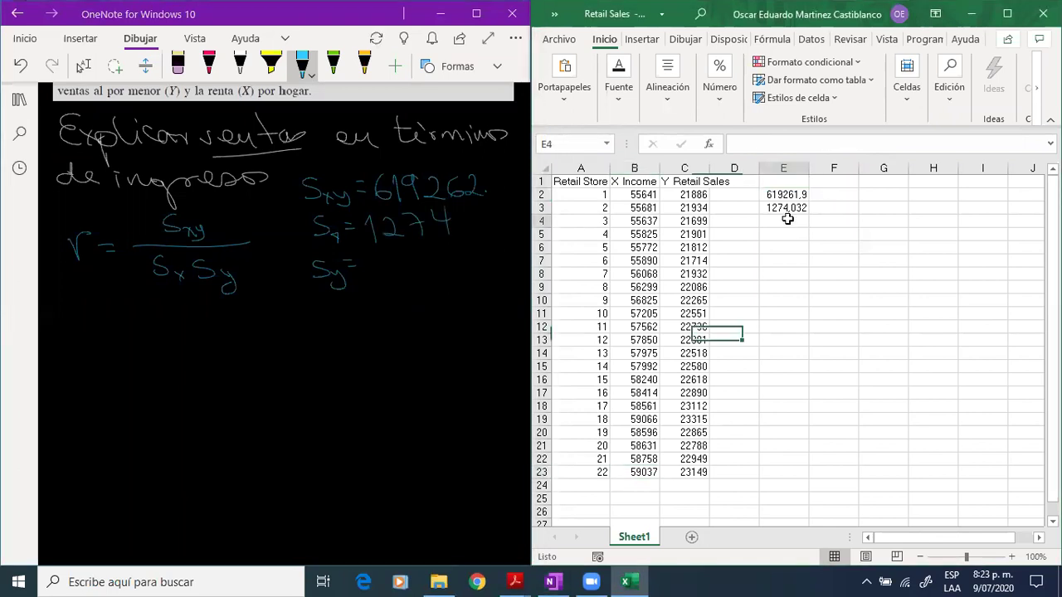
text(=des)
click(804, 246)
double_click(804, 247)
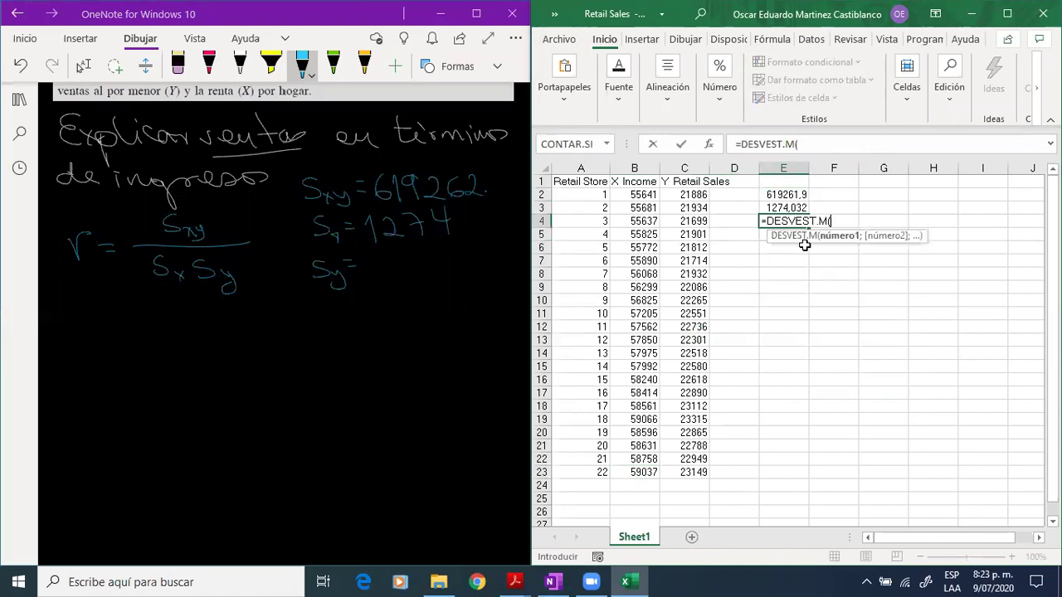
drag(686, 178, 680, 470)
key(Return)
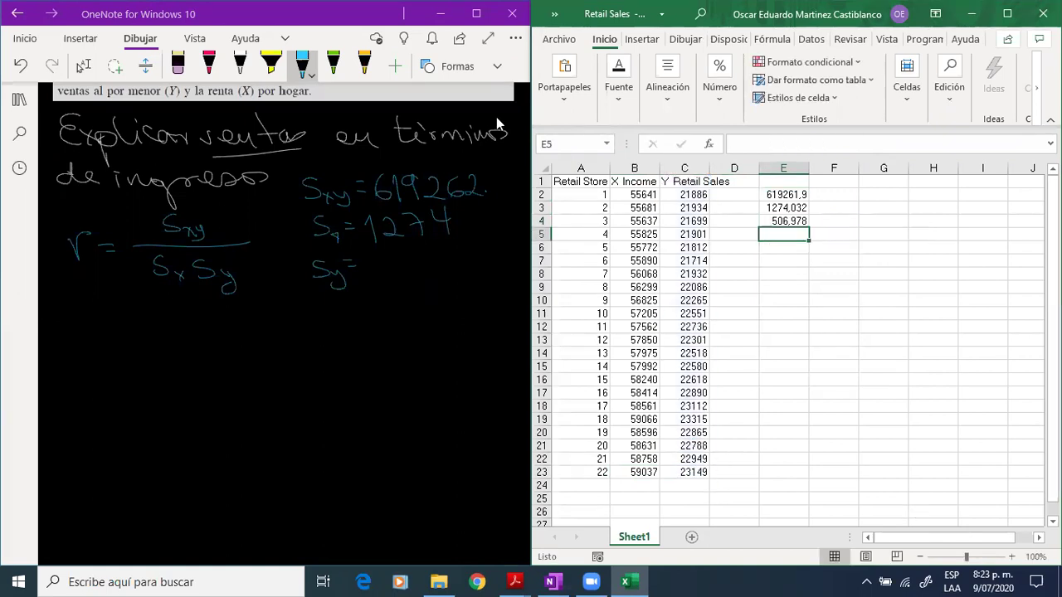
mouse_move(371, 259)
mouse_down()
mouse_move(370, 281)
mouse_move(417, 254)
mouse_move(420, 274)
mouse_up()
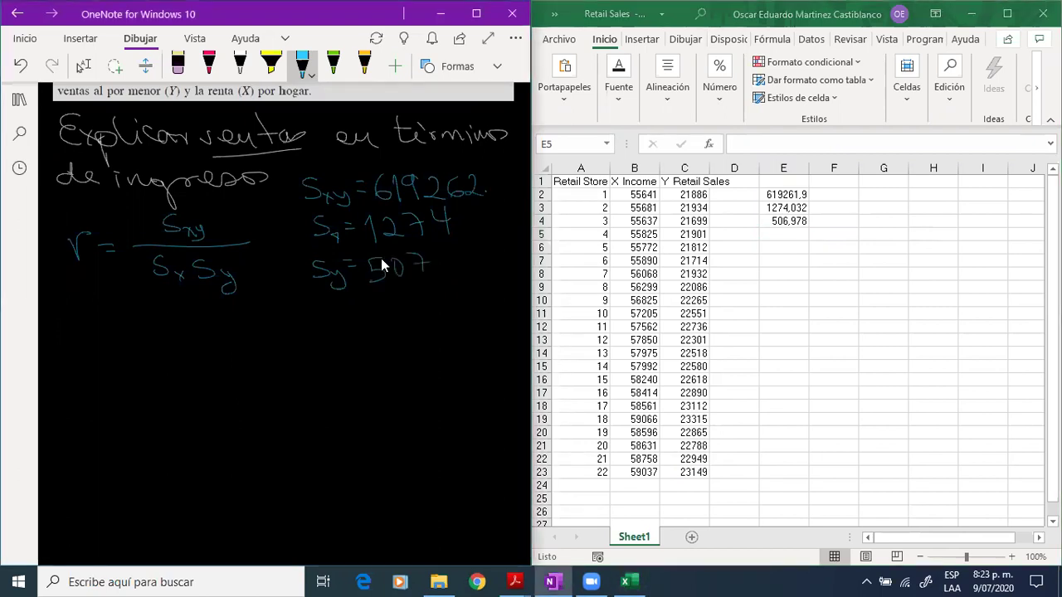
Below the correlation formula, handwrite r = in blue ink with 619262 as the numerator over a fraction bar.
scroll(149, 355, down, 1)
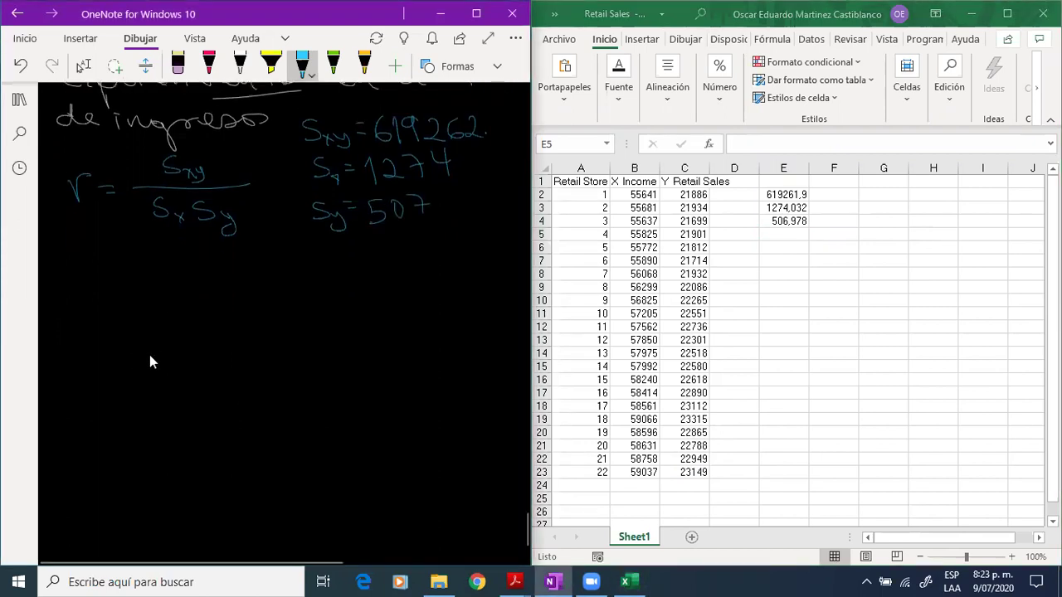
drag(71, 268, 116, 277)
mouse_move(103, 283)
mouse_down()
mouse_move(136, 265)
mouse_move(191, 273)
mouse_move(164, 272)
mouse_up()
click(178, 67)
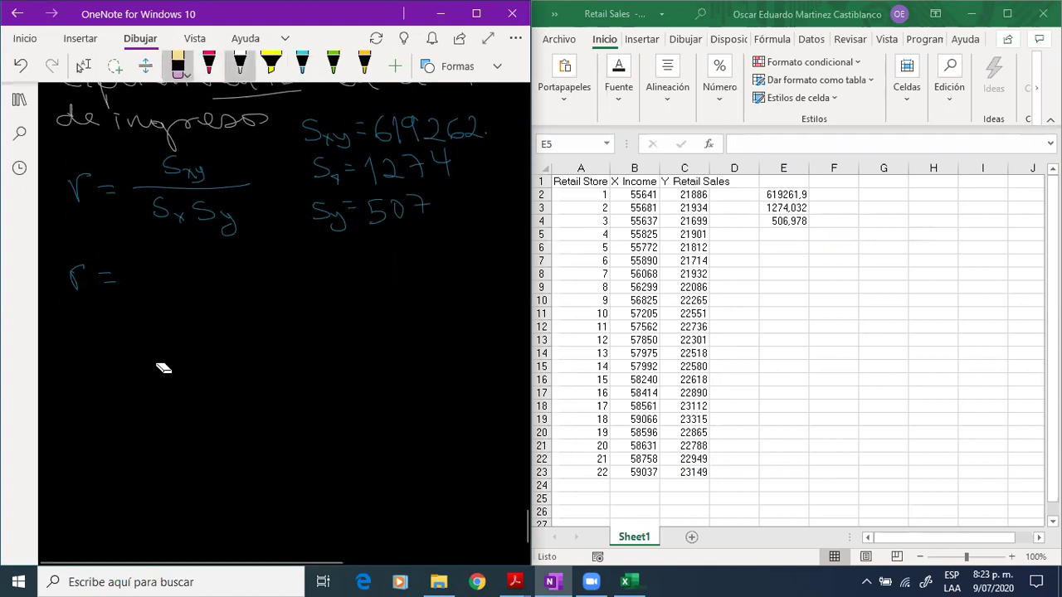
click(240, 66)
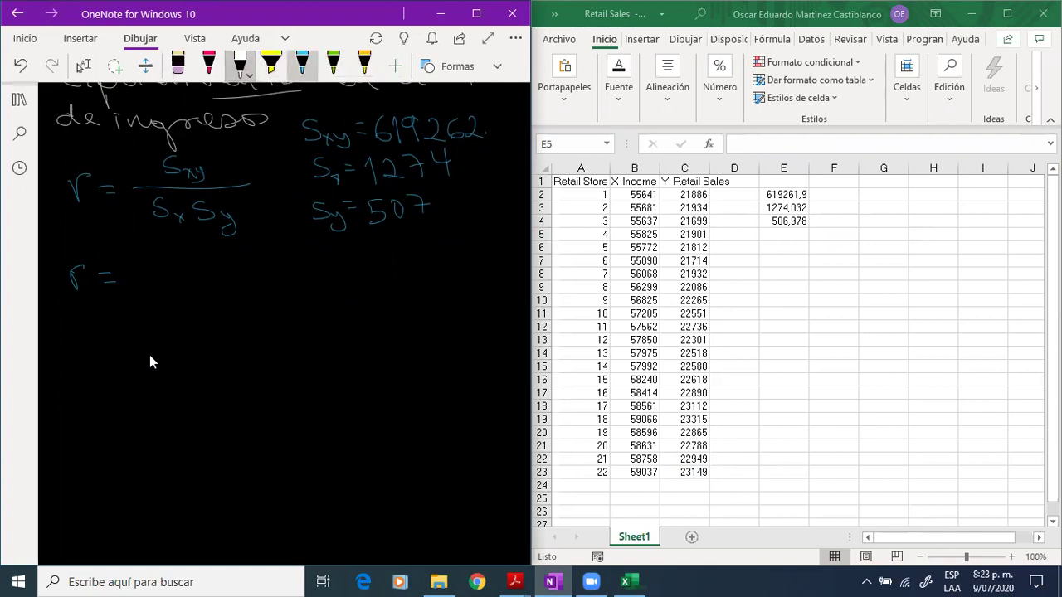
click(302, 66)
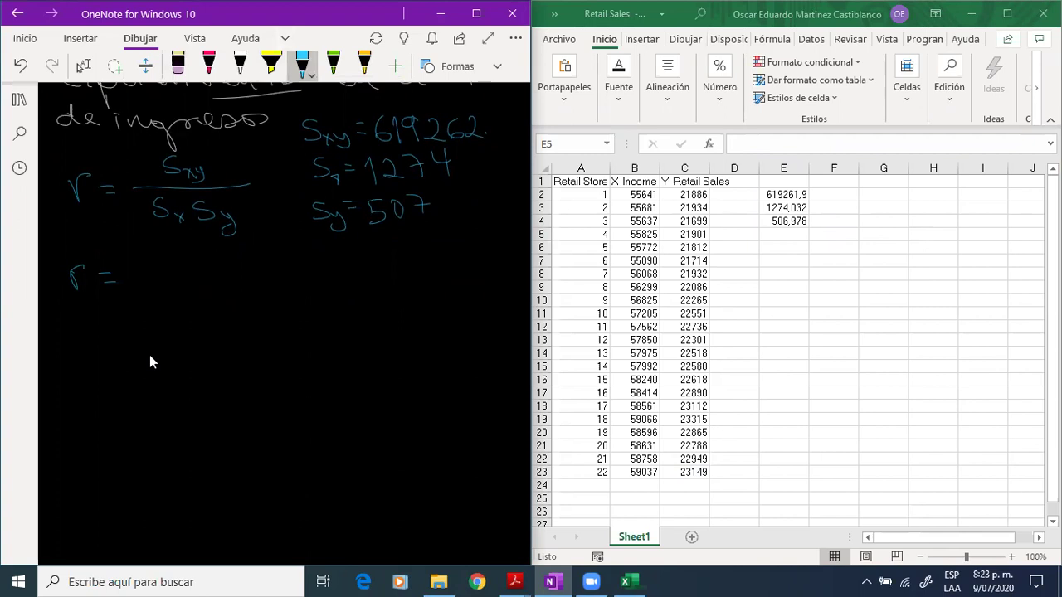
mouse_move(144, 250)
mouse_down()
mouse_move(138, 266)
mouse_move(160, 268)
mouse_up()
mouse_move(175, 248)
mouse_down()
mouse_move(182, 267)
mouse_move(215, 267)
mouse_up()
mouse_move(228, 249)
mouse_down()
mouse_move(222, 260)
mouse_move(259, 259)
mouse_up()
drag(135, 277, 259, 265)
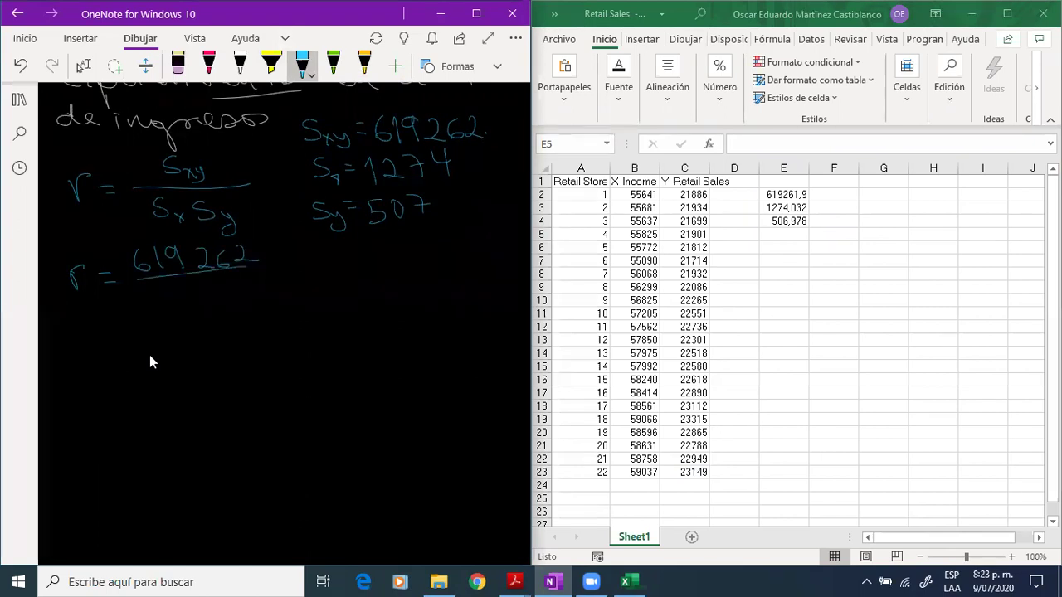
Handwrite (1274)(507) as the fraction's denominator, correcting the miswritten digits, and add an equals sign after the fraction.
mouse_move(138, 295)
mouse_down()
mouse_move(141, 312)
mouse_move(172, 311)
mouse_move(174, 301)
mouse_up()
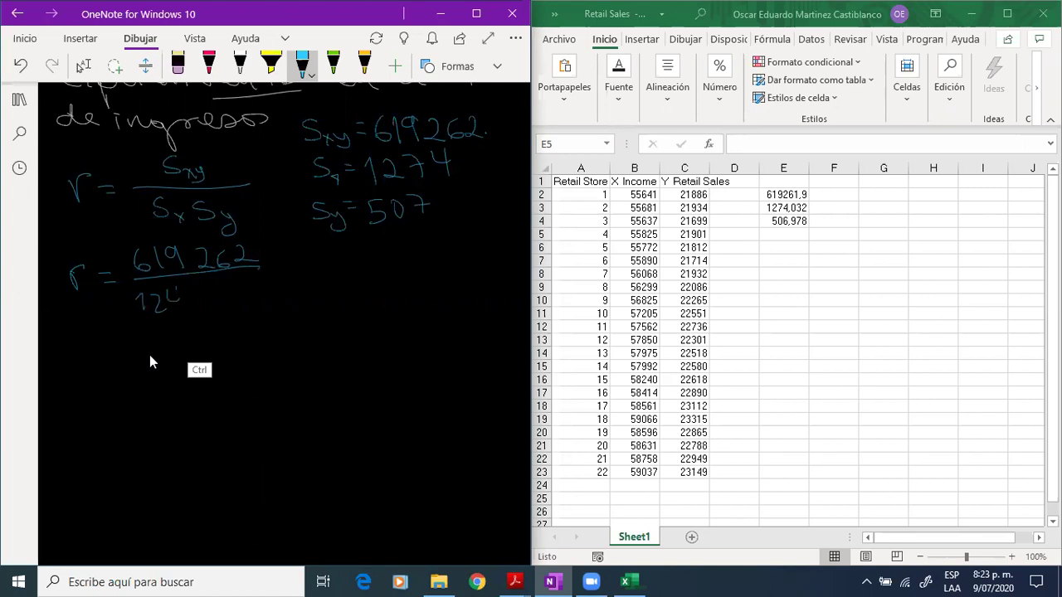
key(ctrl+z)
key(ctrl+z)
mouse_move(167, 292)
mouse_down()
mouse_move(180, 292)
mouse_move(178, 315)
mouse_move(203, 300)
mouse_move(204, 314)
mouse_up()
drag(132, 284, 129, 318)
drag(212, 284, 221, 319)
mouse_move(246, 280)
mouse_down()
mouse_move(241, 309)
mouse_move(264, 286)
mouse_up()
mouse_move(271, 288)
mouse_down()
mouse_move(262, 299)
mouse_move(272, 290)
mouse_up()
mouse_move(283, 282)
mouse_down()
mouse_move(277, 302)
mouse_move(295, 289)
mouse_move(310, 309)
mouse_up()
drag(252, 268, 317, 260)
drag(308, 264, 319, 263)
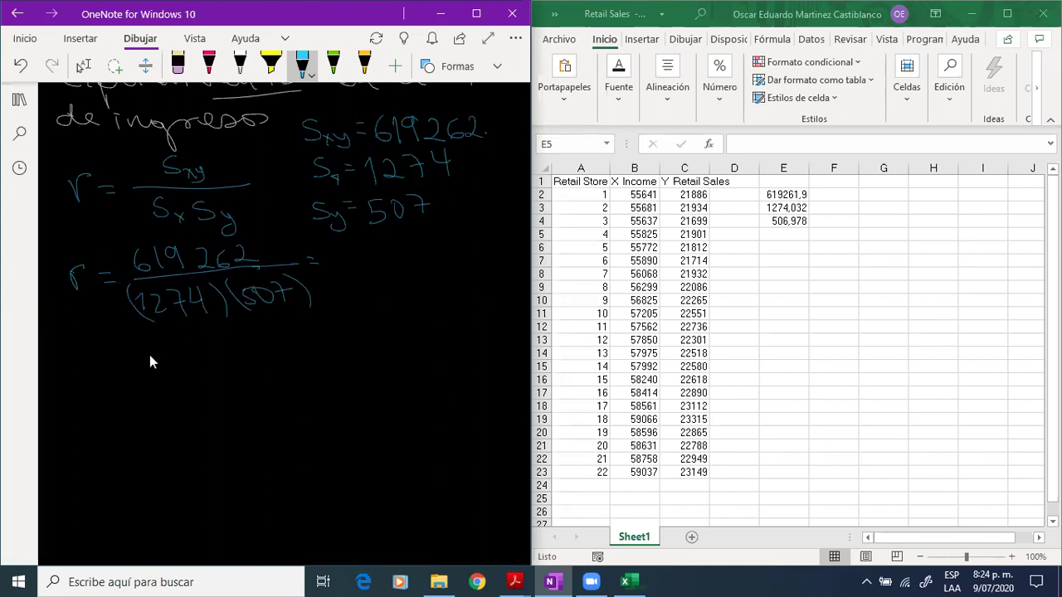
In Excel cell E6, compute the correlation coefficient with the formula =E2/(E3*E4).
click(784, 241)
click(785, 247)
text(=)
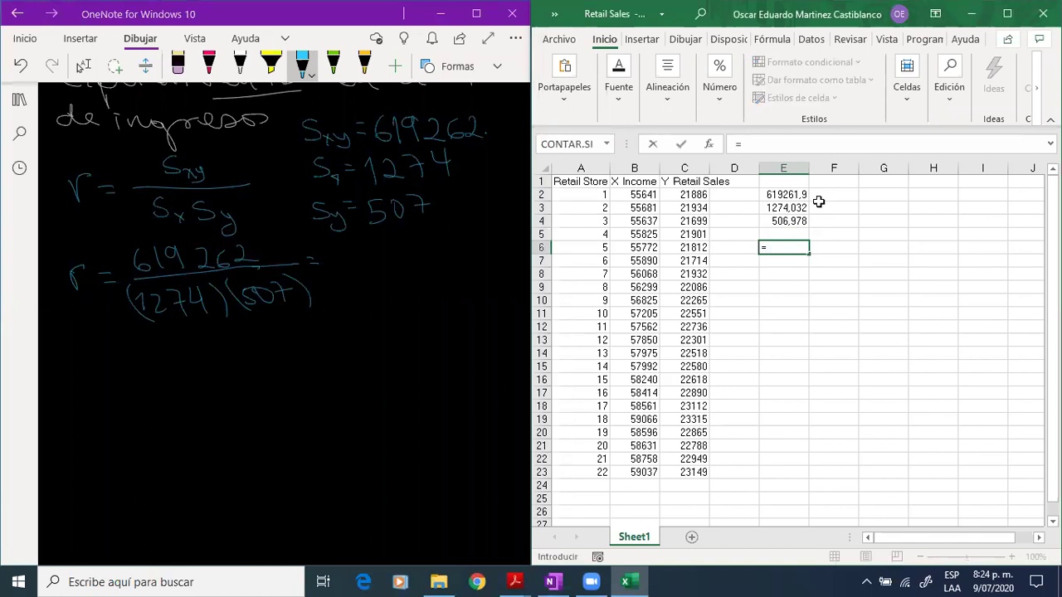
click(794, 195)
text(/)
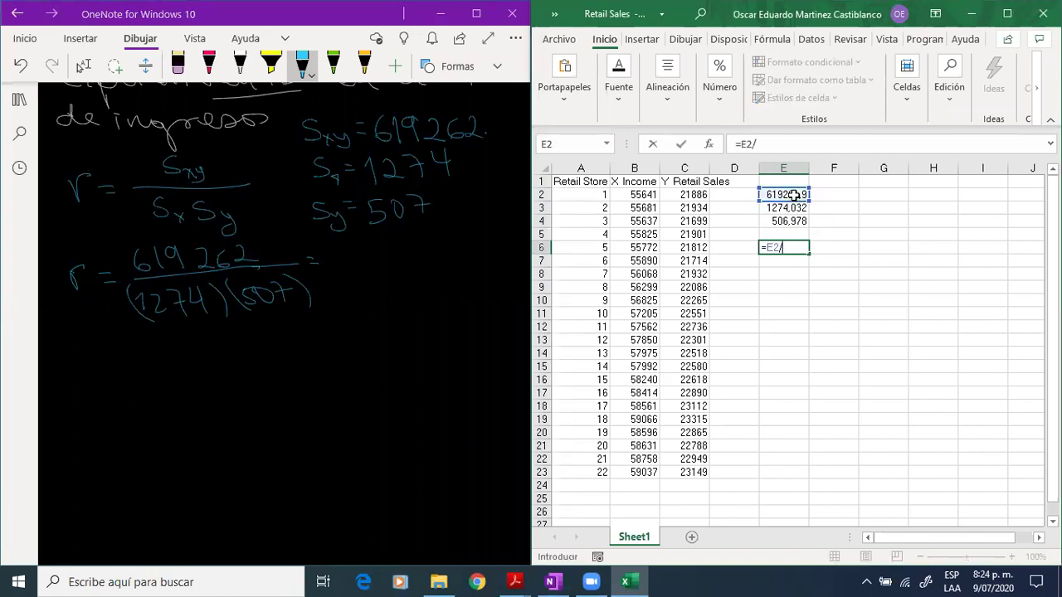
text(()
click(801, 207)
text(*)
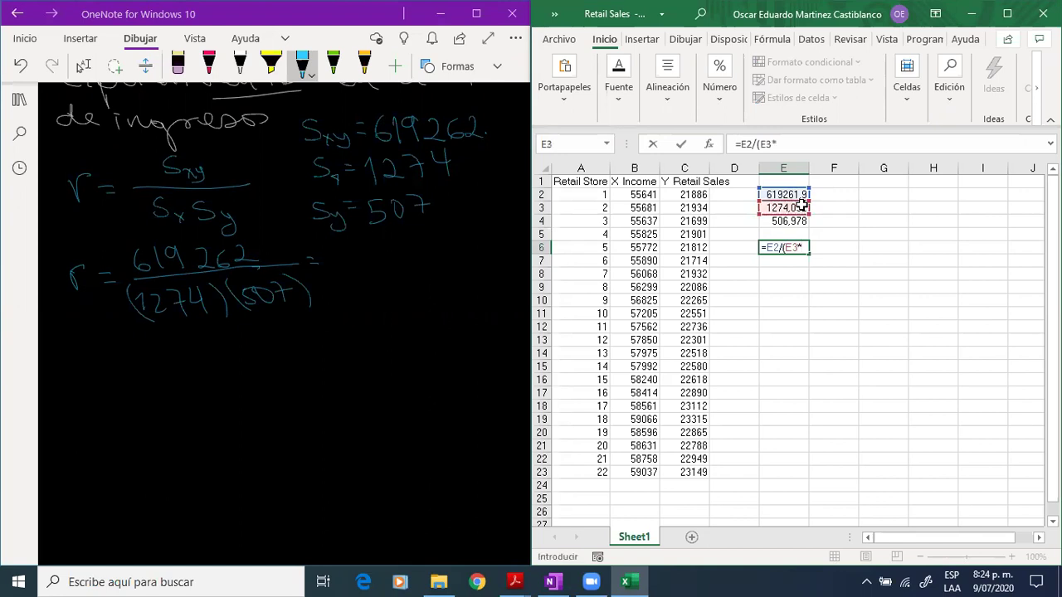
click(801, 221)
text())
key(Return)
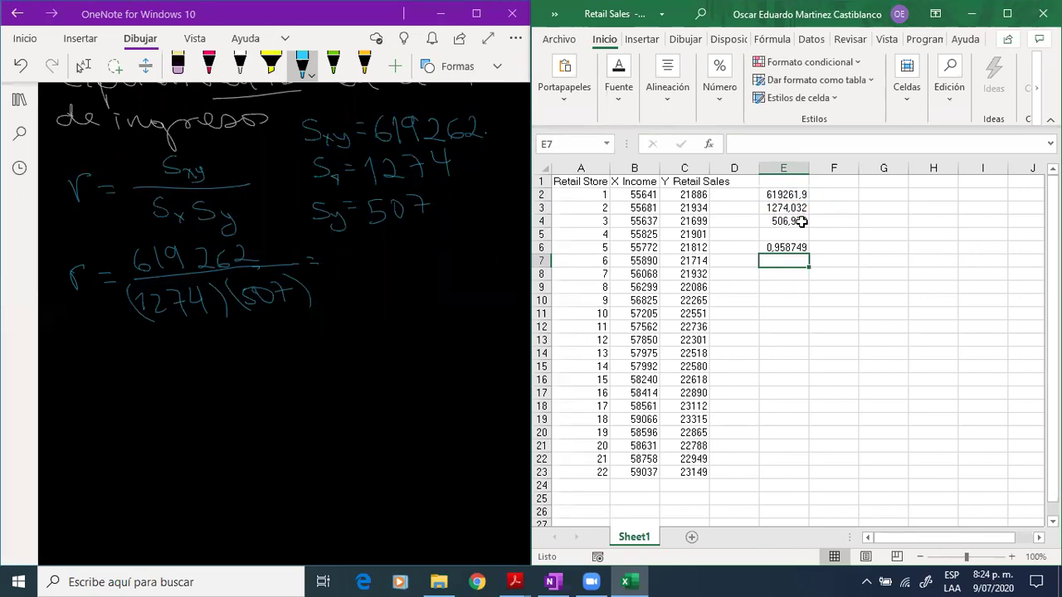
In OneNote, handwrite 0.958749 as the result of the r calculation.
mouse_move(353, 254)
mouse_down()
mouse_move(396, 269)
mouse_move(423, 257)
mouse_move(428, 240)
mouse_up()
click(365, 267)
mouse_move(434, 245)
mouse_down()
mouse_move(445, 255)
mouse_move(477, 240)
mouse_up()
mouse_move(479, 227)
mouse_down()
mouse_move(478, 255)
mouse_move(489, 236)
mouse_move(502, 253)
mouse_up()
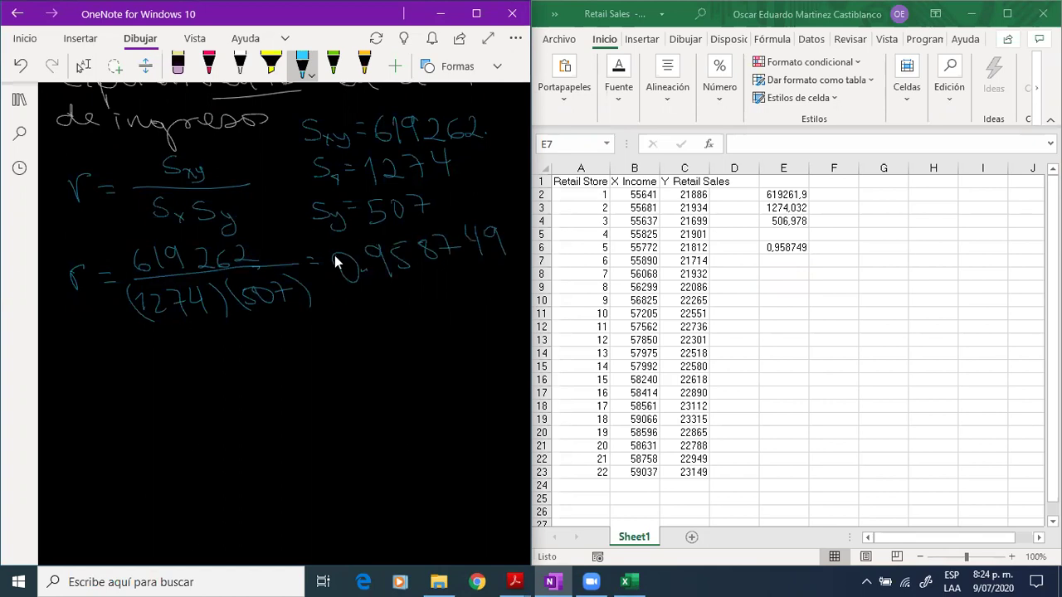
Handwrite "Correlación positiva fuerte" in gold ink below the r calculation.
scroll(189, 304, down, 3)
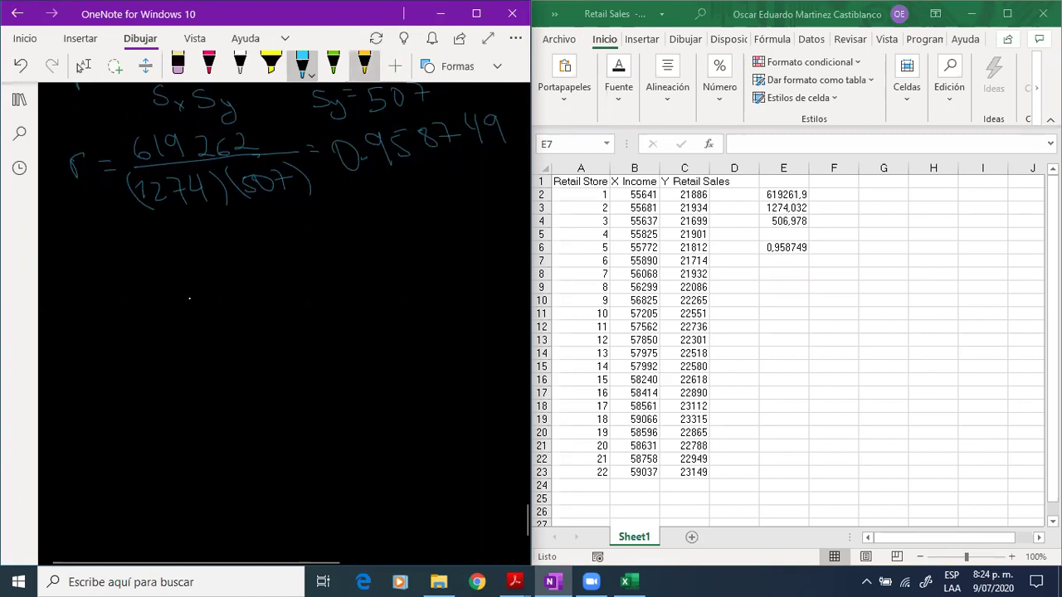
click(364, 64)
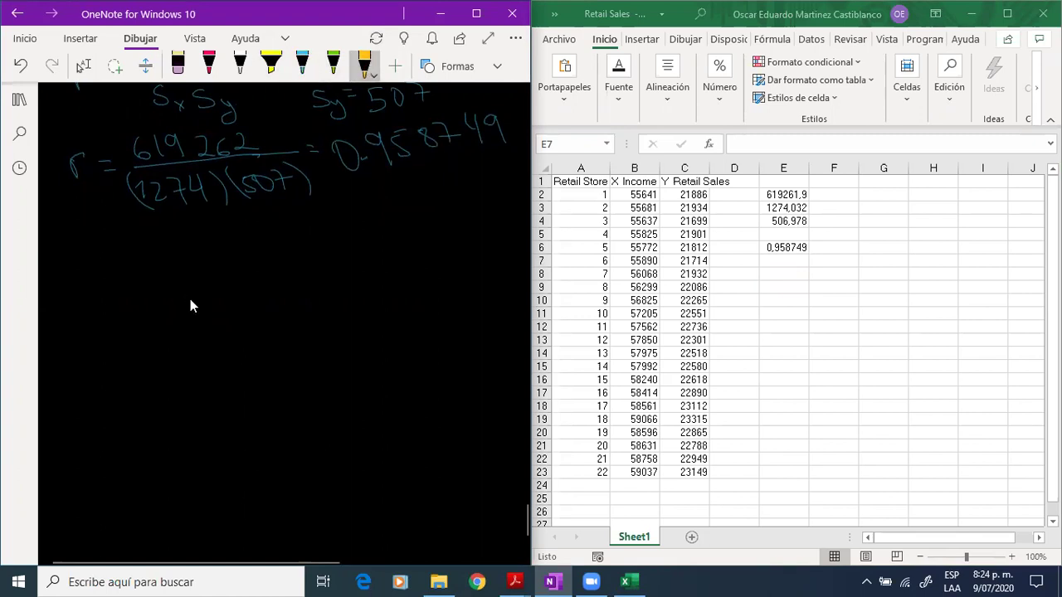
mouse_move(71, 216)
mouse_down()
mouse_move(73, 246)
mouse_move(223, 237)
mouse_move(248, 259)
mouse_move(267, 237)
mouse_move(323, 226)
mouse_up()
mouse_move(327, 222)
mouse_down()
mouse_move(355, 232)
mouse_move(473, 223)
mouse_move(466, 211)
mouse_up()
Handwrite a double arrow followed by "Modelo Lineal" in pink ink under the correlation conclusion.
scroll(158, 330, down, 3)
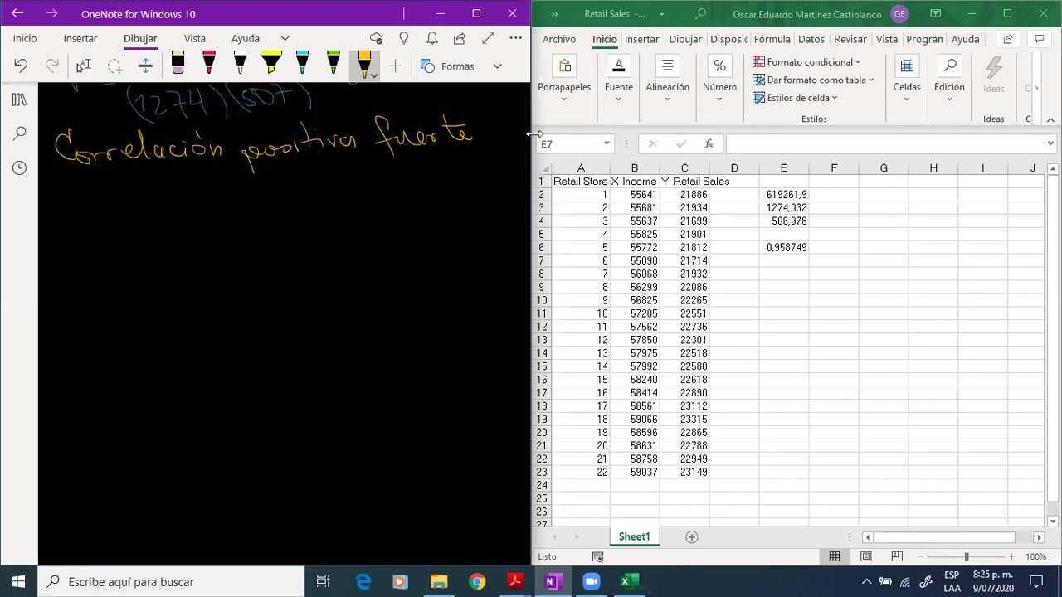
click(209, 67)
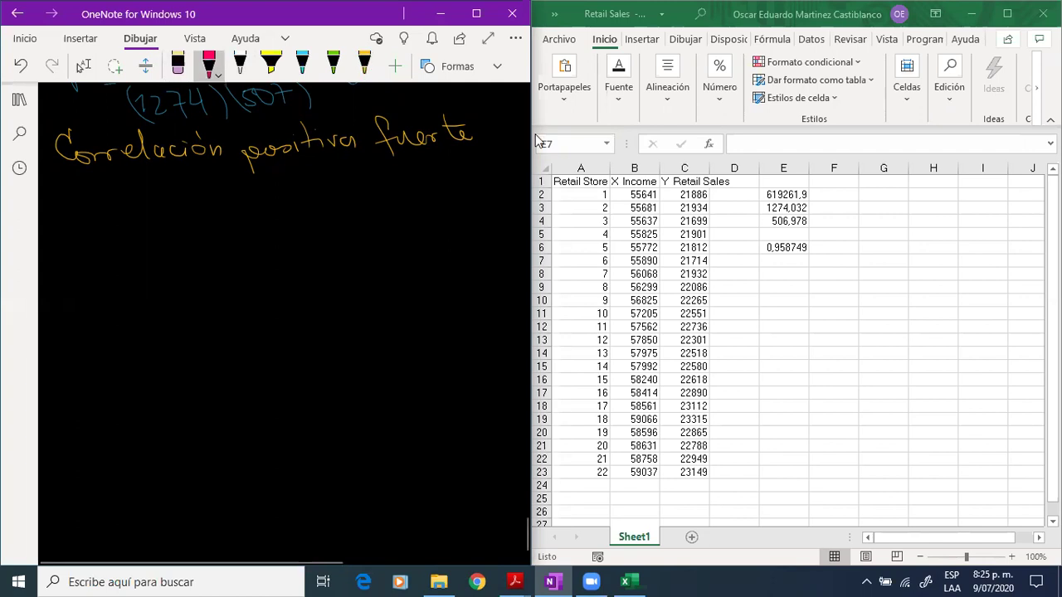
mouse_move(63, 191)
mouse_down()
mouse_move(107, 190)
mouse_move(103, 208)
mouse_move(176, 179)
mouse_move(191, 208)
mouse_move(214, 202)
mouse_up()
mouse_move(222, 198)
mouse_down()
mouse_move(233, 203)
mouse_move(249, 177)
mouse_up()
mouse_move(243, 197)
mouse_down()
mouse_move(257, 204)
mouse_move(269, 178)
mouse_up()
drag(277, 190, 347, 198)
mouse_move(349, 201)
mouse_down()
mouse_move(353, 190)
mouse_move(371, 196)
mouse_up()
mouse_move(370, 194)
mouse_down()
mouse_move(405, 189)
mouse_move(395, 198)
mouse_up()
drag(409, 198, 431, 199)
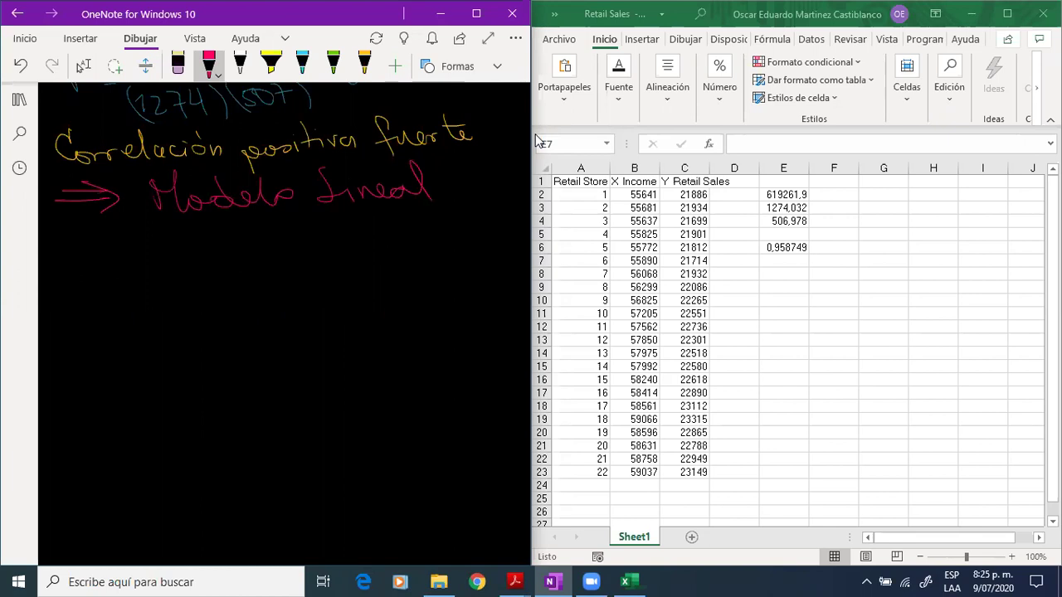
Check the regression line equation in the earlier notes and handwrite its left side, y − ȳ =, below "Modelo Lineal".
scroll(424, 205, up, 5)
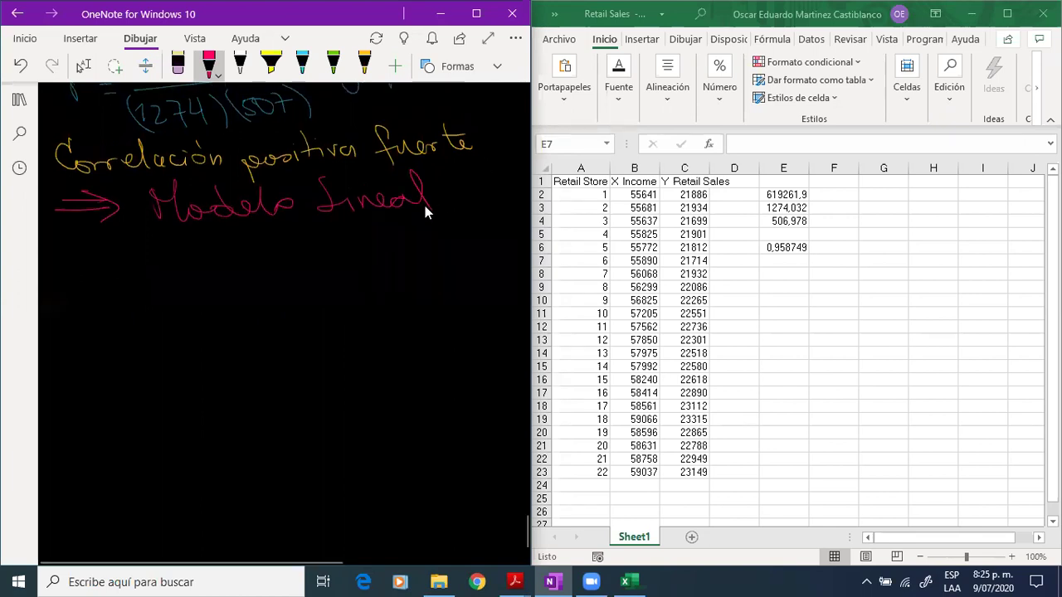
scroll(425, 206, up, 10)
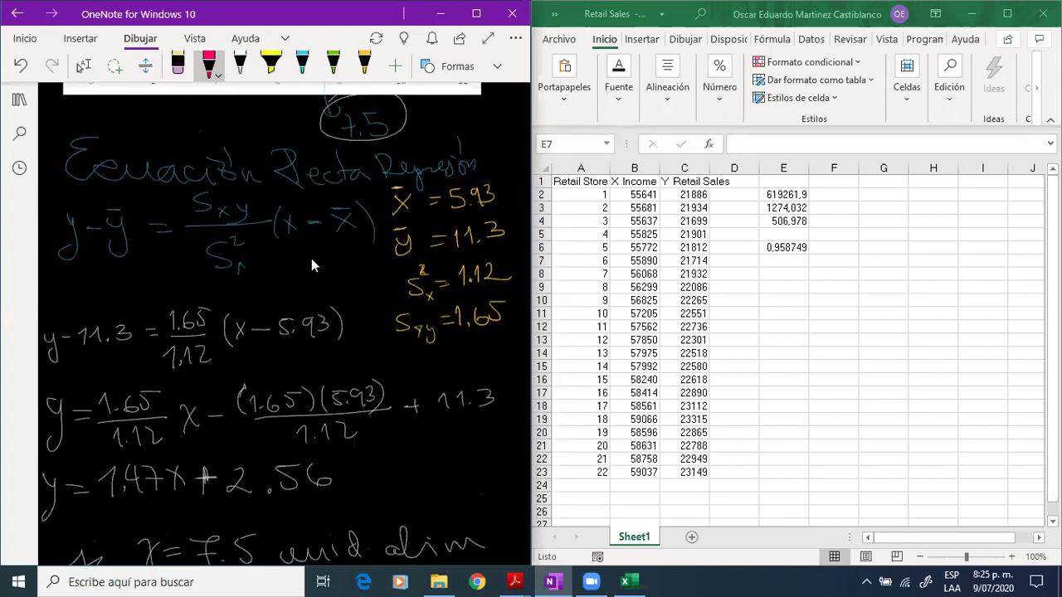
scroll(311, 258, up, 1)
scroll(311, 258, down, 15)
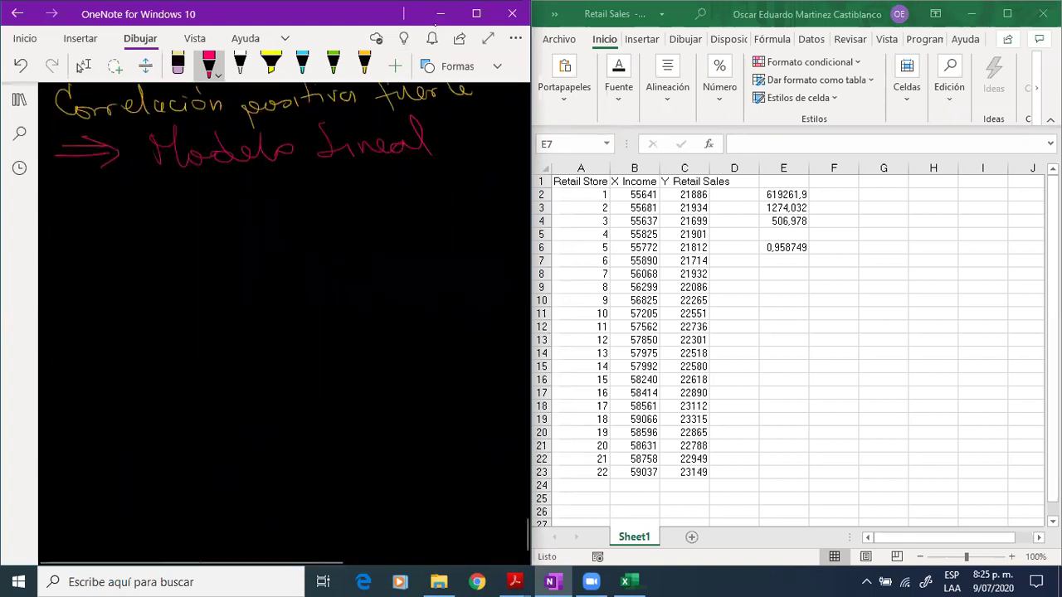
mouse_move(70, 201)
mouse_down()
mouse_move(85, 208)
mouse_move(72, 250)
mouse_up()
drag(124, 204, 129, 247)
drag(160, 204, 171, 204)
drag(162, 212, 175, 212)
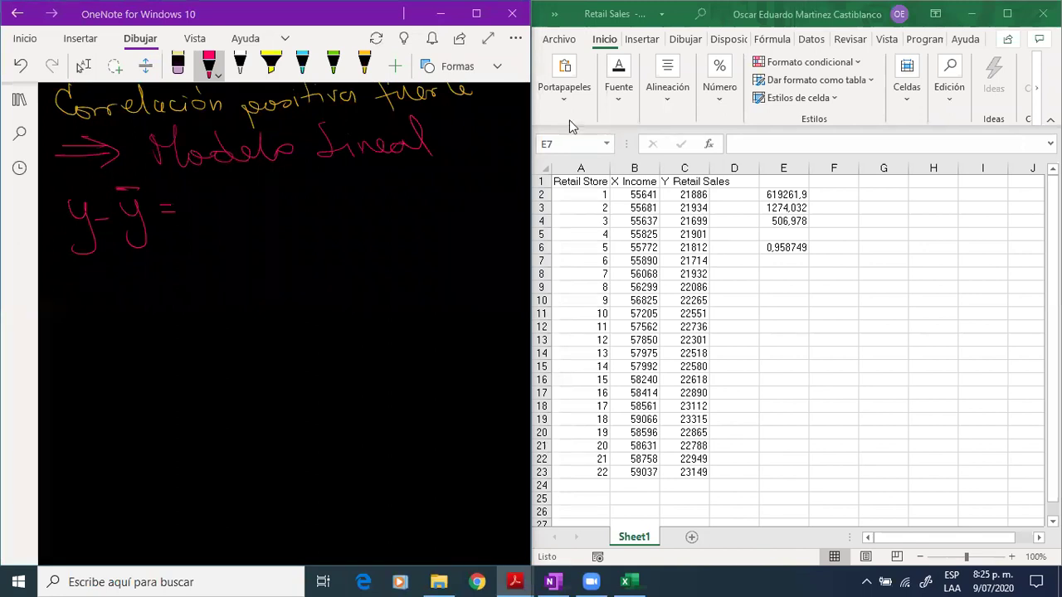
Complete the regression line equation by handwriting the slope Sxy / Sx² and the factor (x − x̄), following the earlier notes.
click(359, 266)
scroll(359, 267, up, 15)
scroll(341, 367, down, 10)
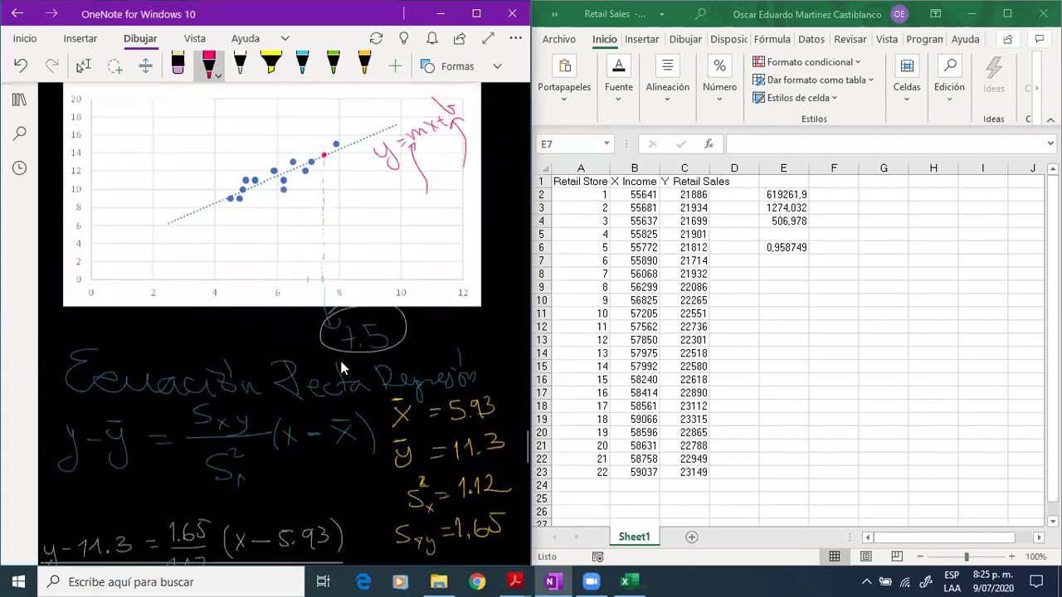
scroll(341, 368, down, 9)
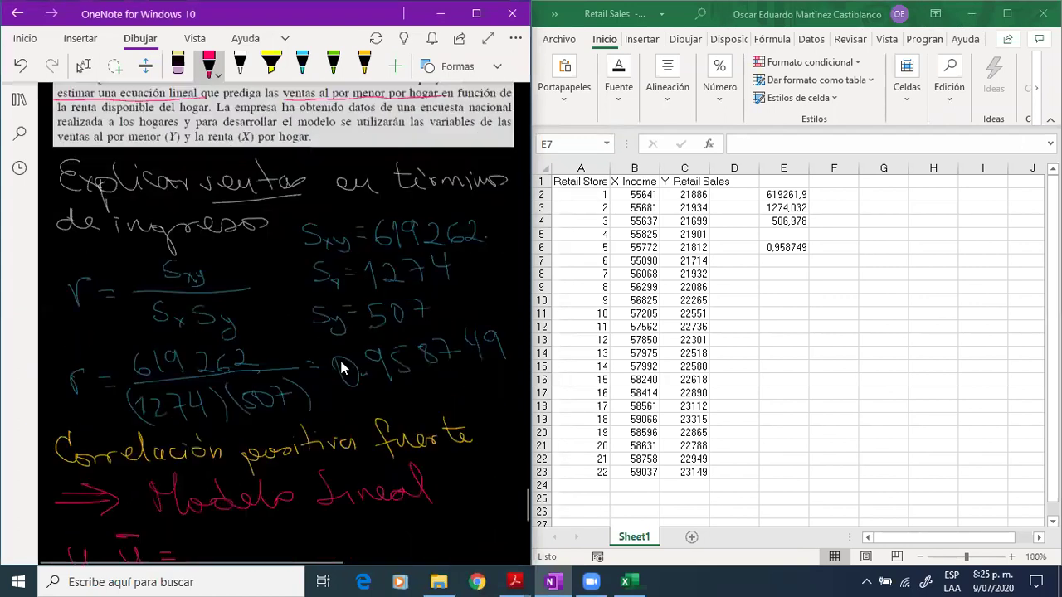
mouse_move(207, 147)
mouse_down()
mouse_move(194, 171)
mouse_move(252, 177)
mouse_move(206, 221)
mouse_move(230, 197)
mouse_move(250, 230)
mouse_up()
mouse_move(270, 159)
mouse_down()
mouse_move(267, 191)
mouse_move(292, 187)
mouse_up()
mouse_move(294, 169)
mouse_down()
mouse_move(281, 187)
mouse_move(347, 182)
mouse_move(335, 188)
mouse_move(335, 158)
mouse_up()
drag(355, 164, 356, 191)
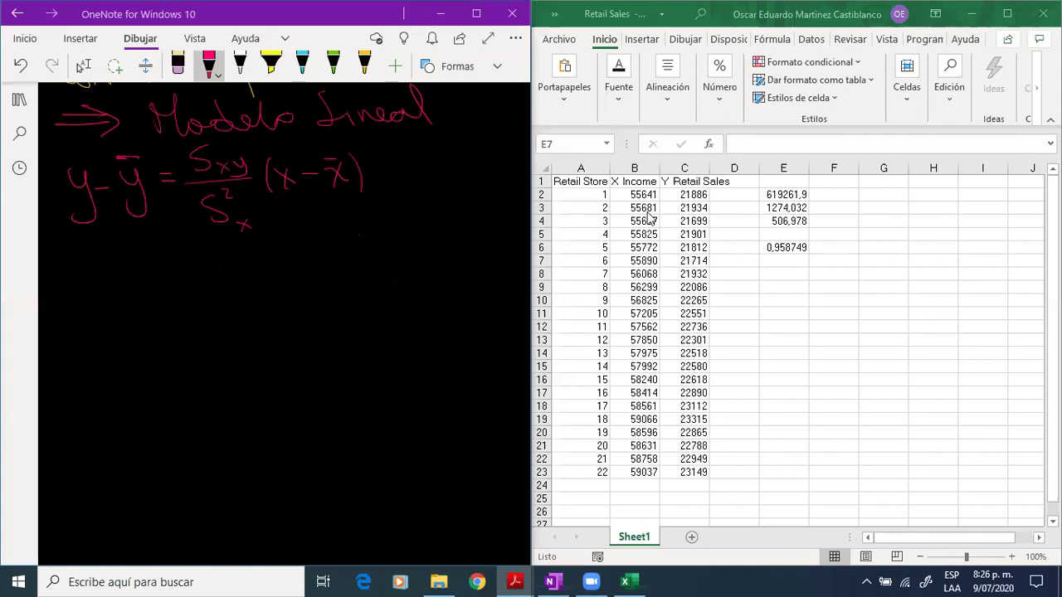
In Excel cell E8, compute the mean household income with PROMEDIO over B2:B23.
drag(637, 195, 621, 474)
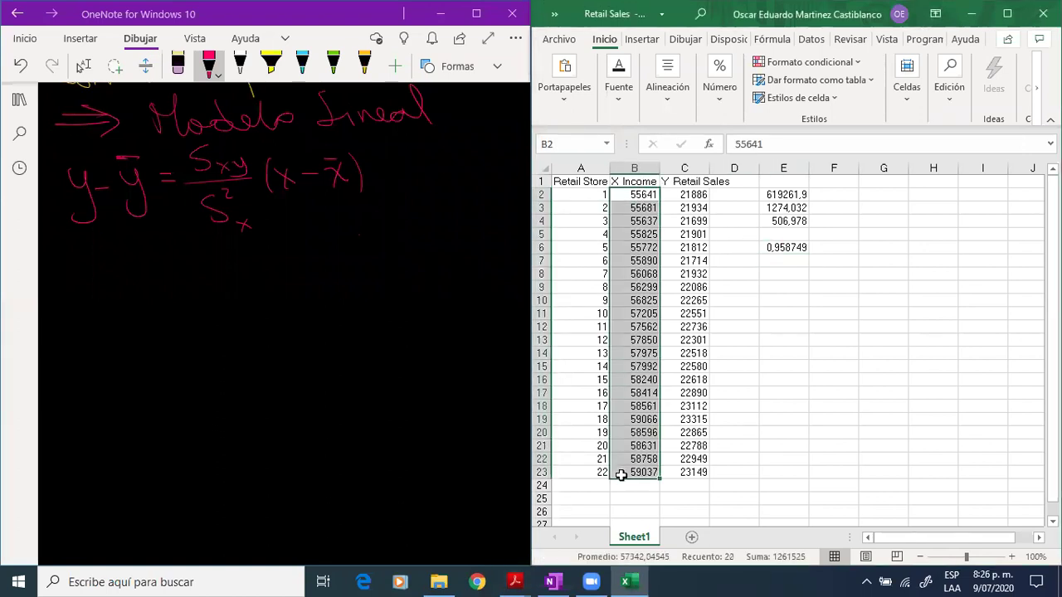
click(787, 276)
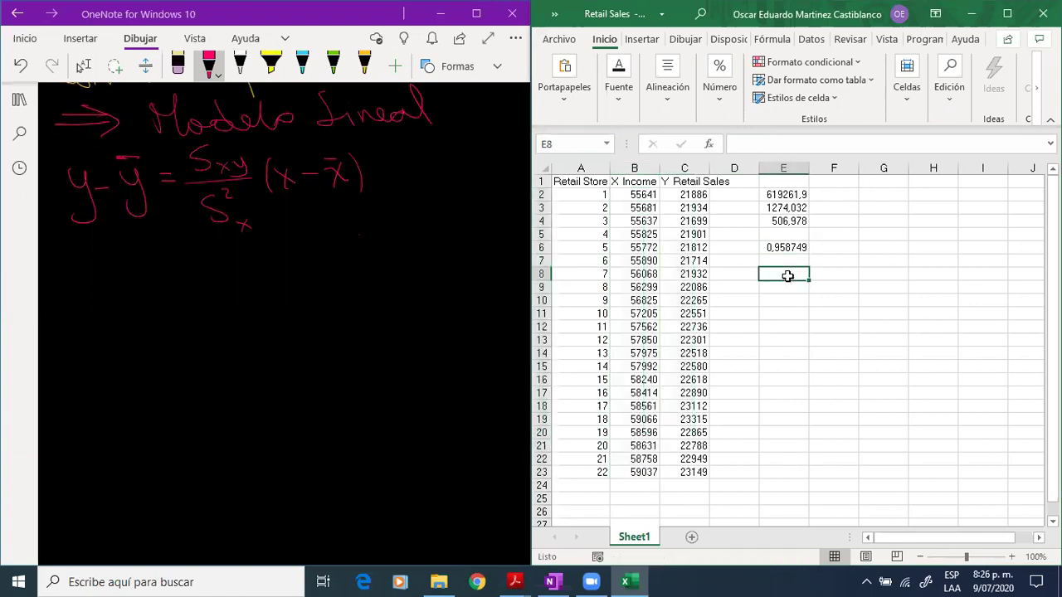
text(=)
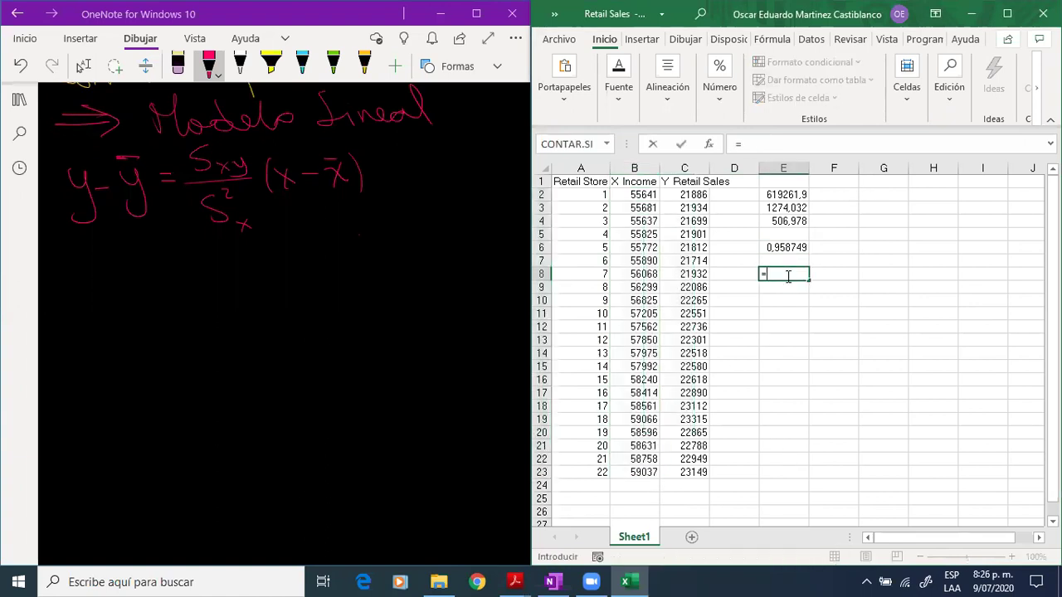
text(prom)
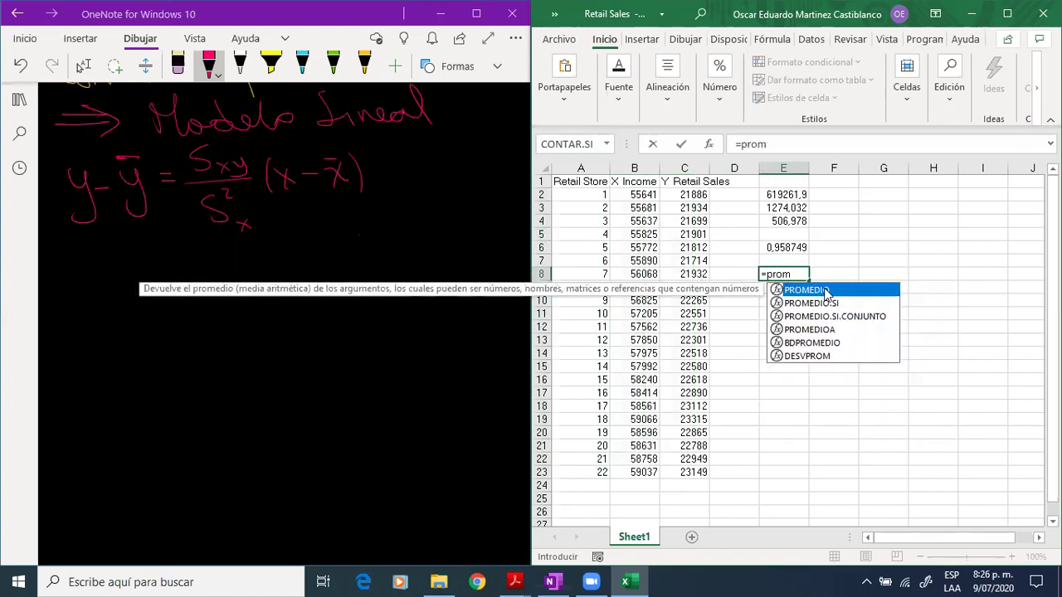
double_click(826, 289)
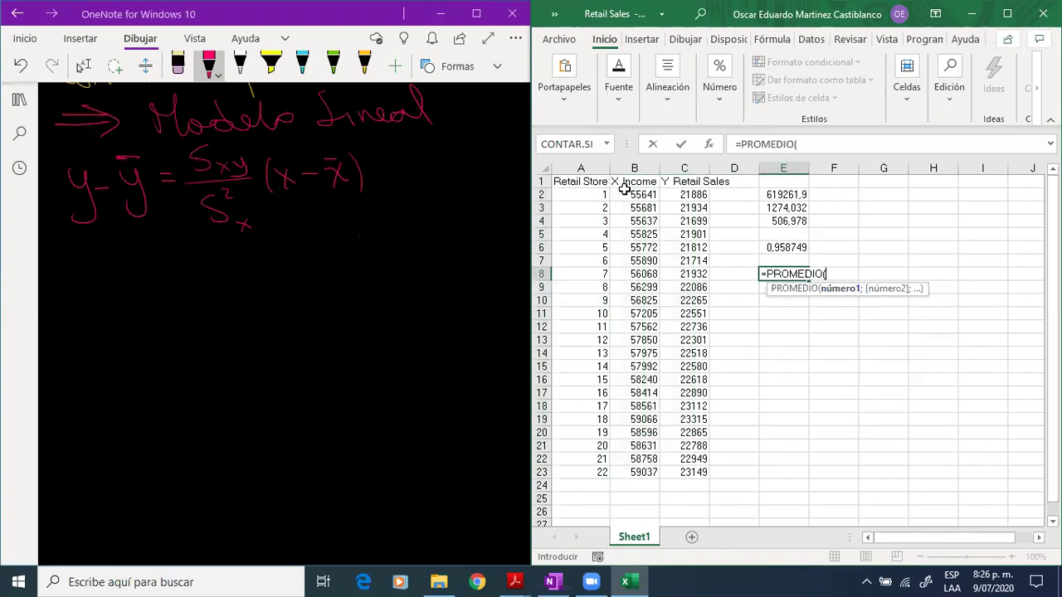
drag(628, 194, 627, 467)
key(Return)
In cell E9, compute the mean retail sales with PROMEDIO over C2:C23.
text(y)
key(BackSpace)
text(=pr)
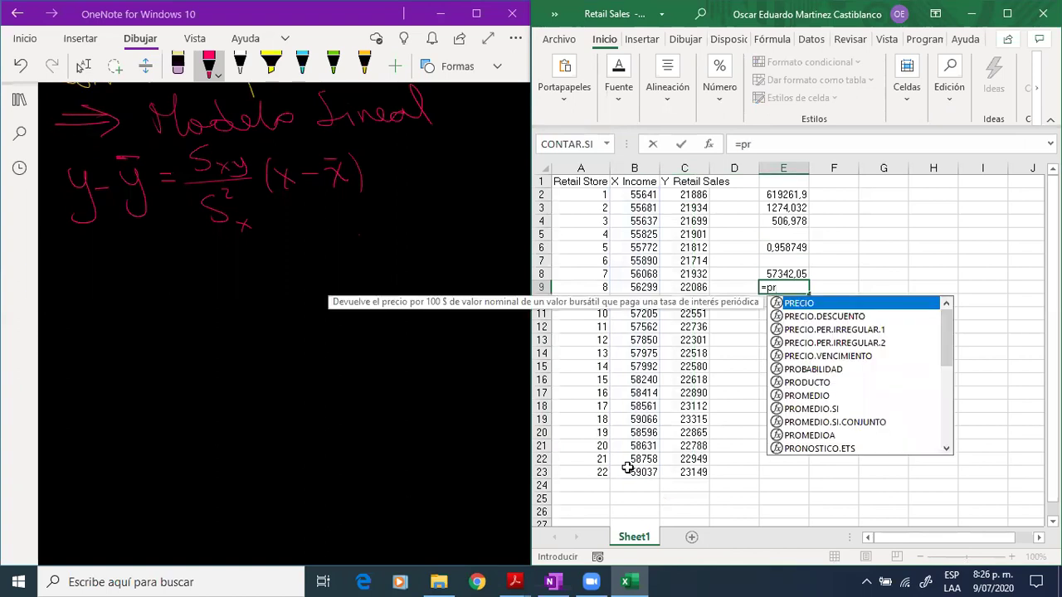
text(om)
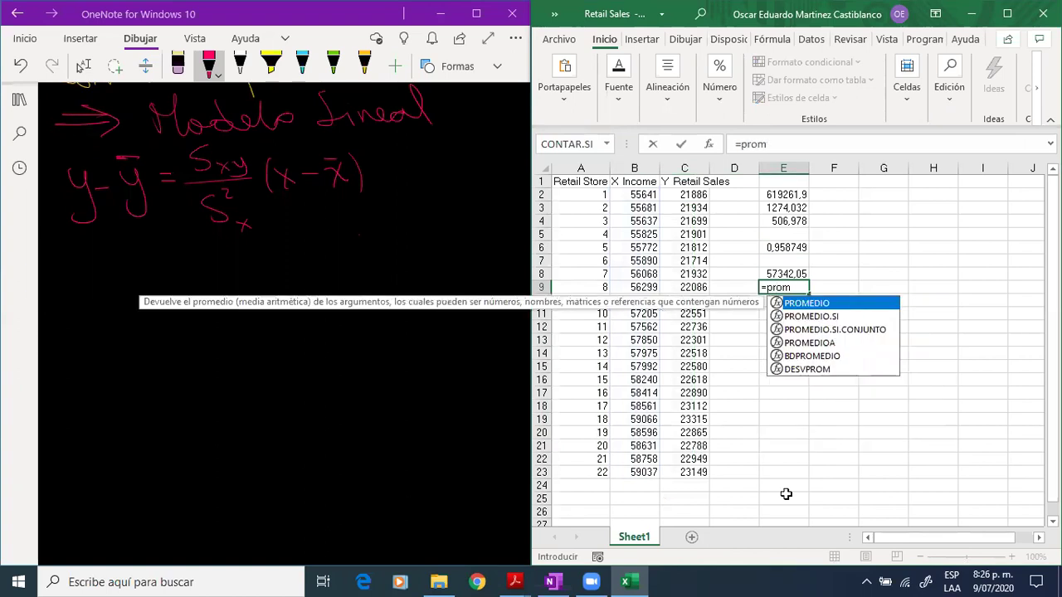
double_click(811, 304)
drag(695, 194, 703, 473)
key(Return)
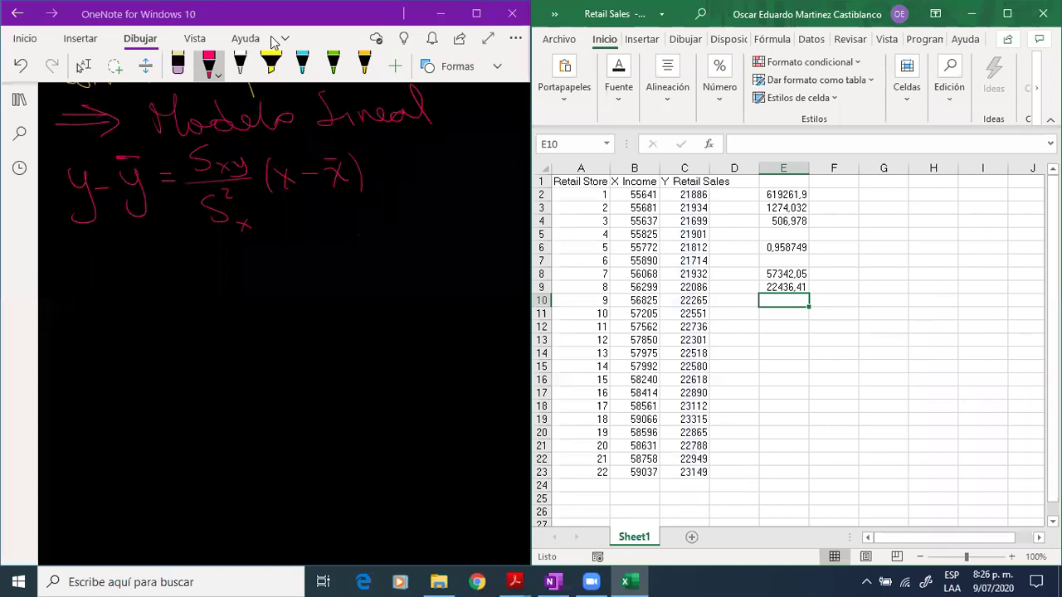
Below the regression formula, handwrite in white y − 22436 = and the slope numerator 619262 above a fraction bar.
click(241, 64)
click(241, 65)
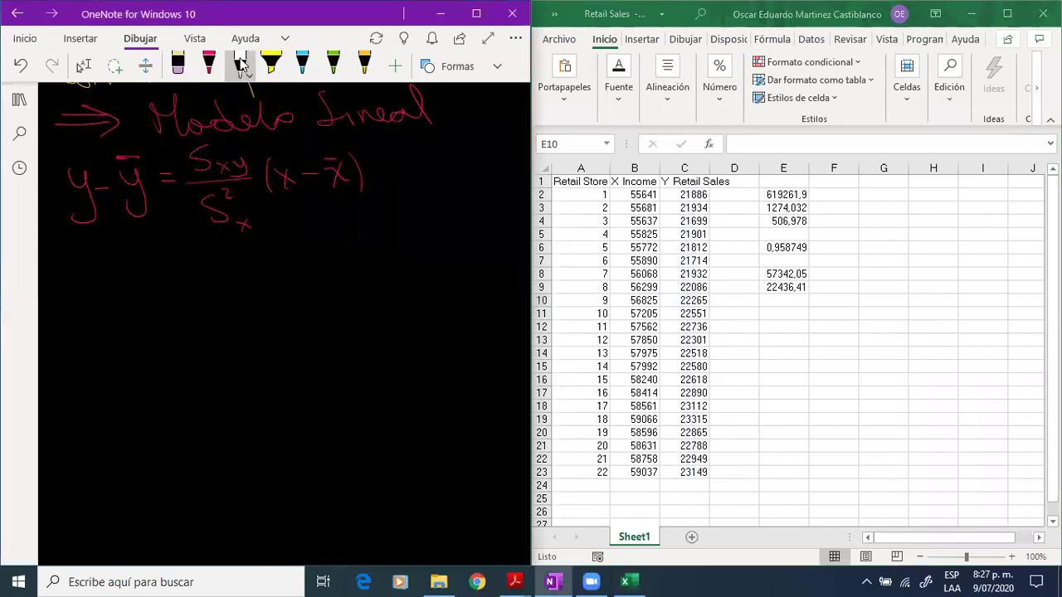
mouse_move(73, 256)
mouse_down()
mouse_move(88, 278)
mouse_move(68, 296)
mouse_move(105, 268)
mouse_up()
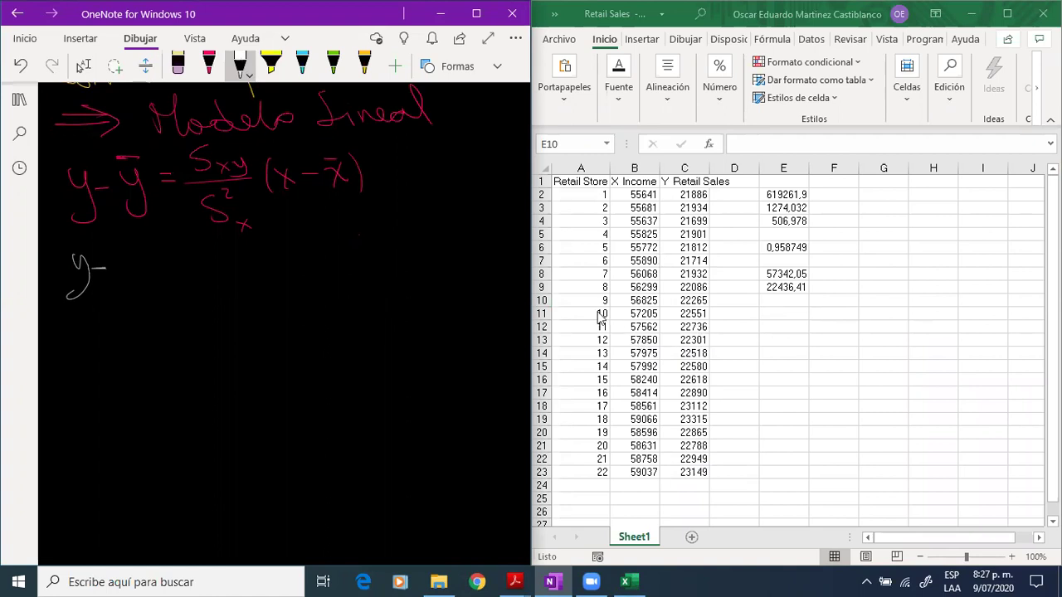
mouse_move(122, 262)
mouse_down()
mouse_move(135, 273)
mouse_move(154, 265)
mouse_move(155, 276)
mouse_up()
mouse_move(161, 256)
mouse_down()
mouse_move(163, 273)
mouse_move(219, 257)
mouse_up()
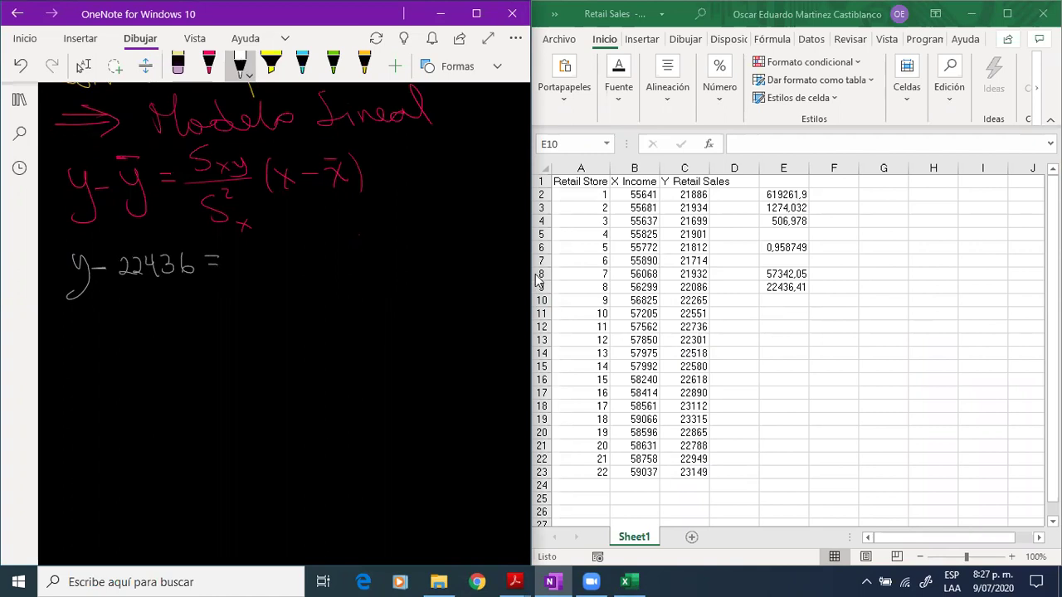
mouse_move(242, 241)
mouse_down()
mouse_move(235, 252)
mouse_move(259, 257)
mouse_up()
mouse_move(272, 243)
mouse_down()
mouse_move(281, 255)
mouse_move(301, 245)
mouse_up()
drag(301, 244, 312, 245)
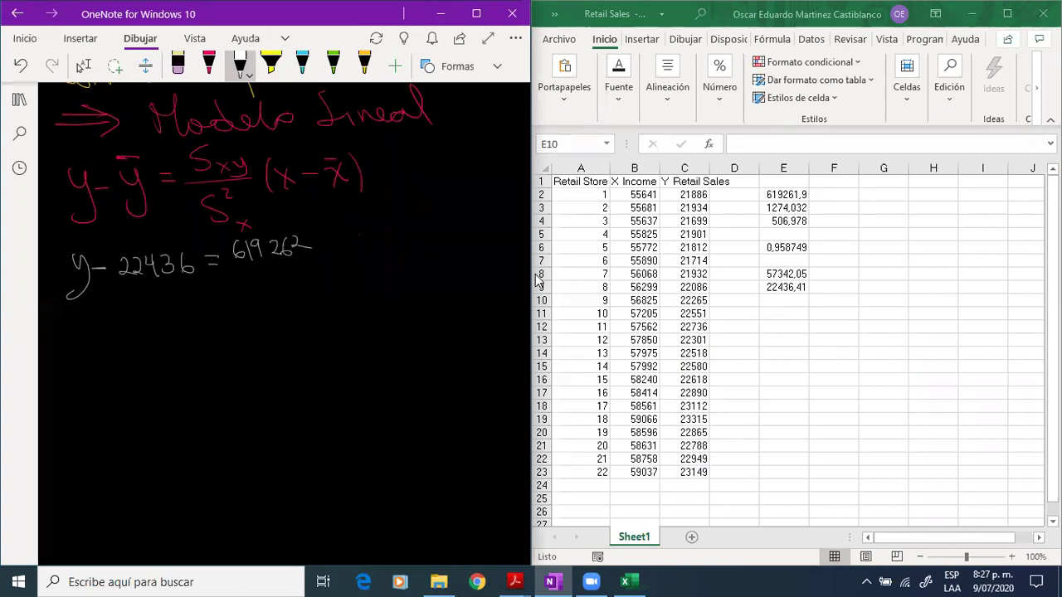
drag(234, 260, 313, 258)
In Excel cell F3, square the income standard deviation with the formula =E3^2.
click(788, 207)
click(792, 208)
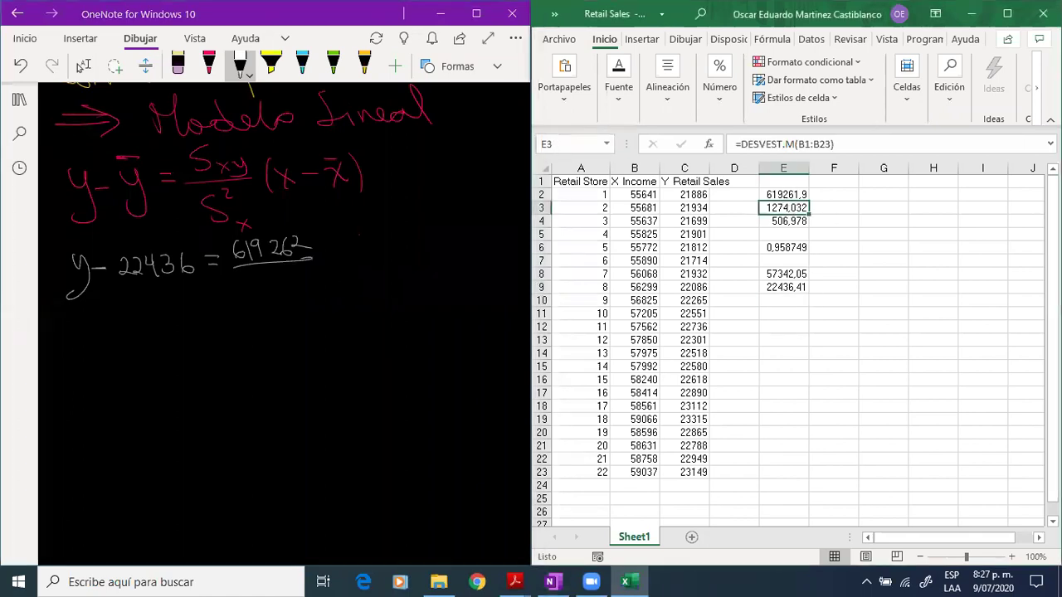
click(834, 208)
text(=)
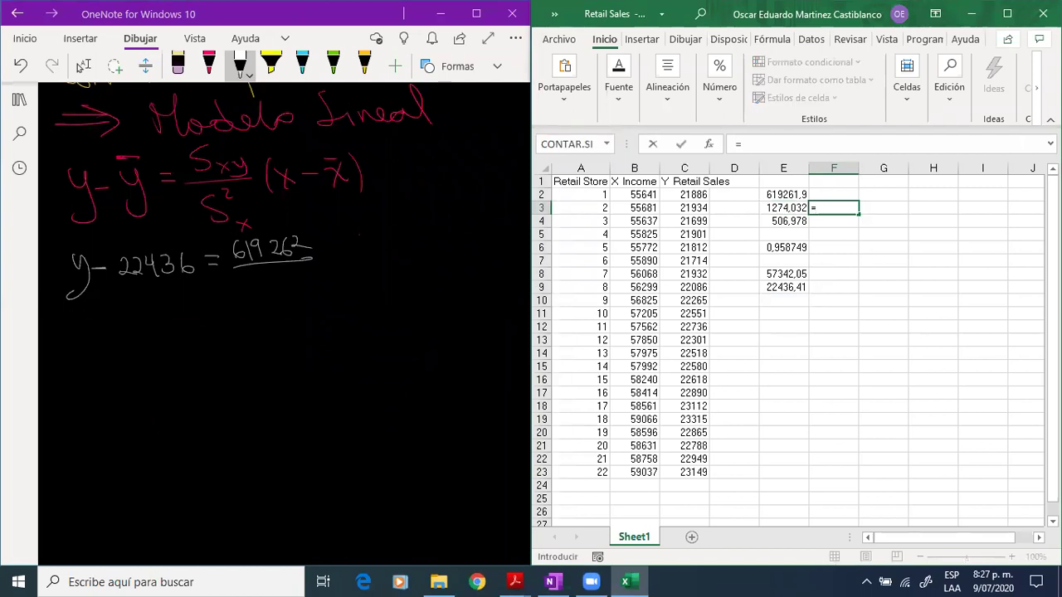
click(784, 208)
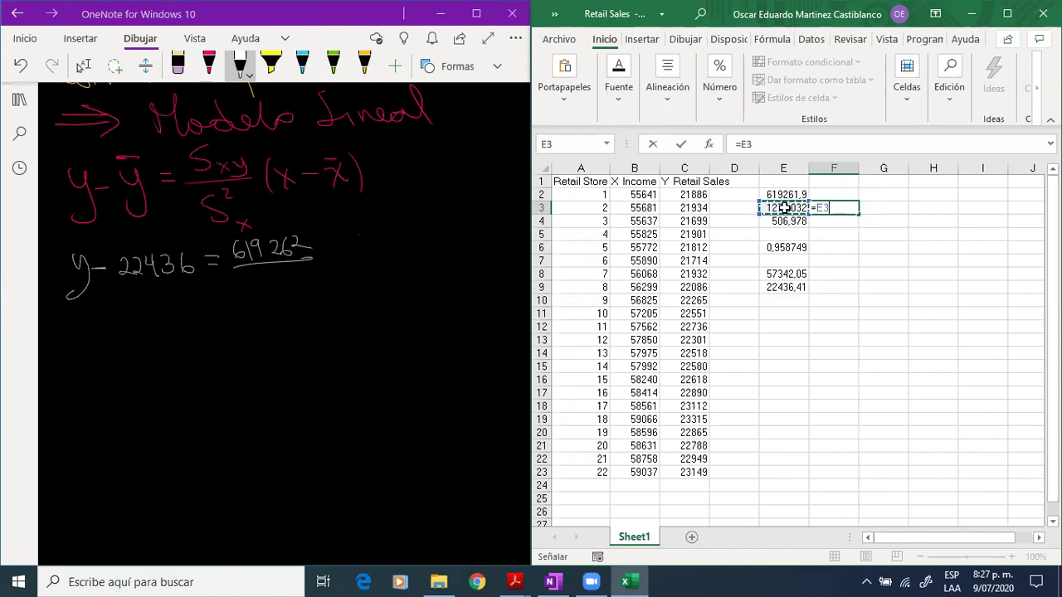
text(^2)
key(Return)
In cell G3, compute the sample variance of income with VAR.S over B2:B23 to cross-check the squared deviation.
key(Up)
key(Right)
key(Down)
key(Up)
text(=var)
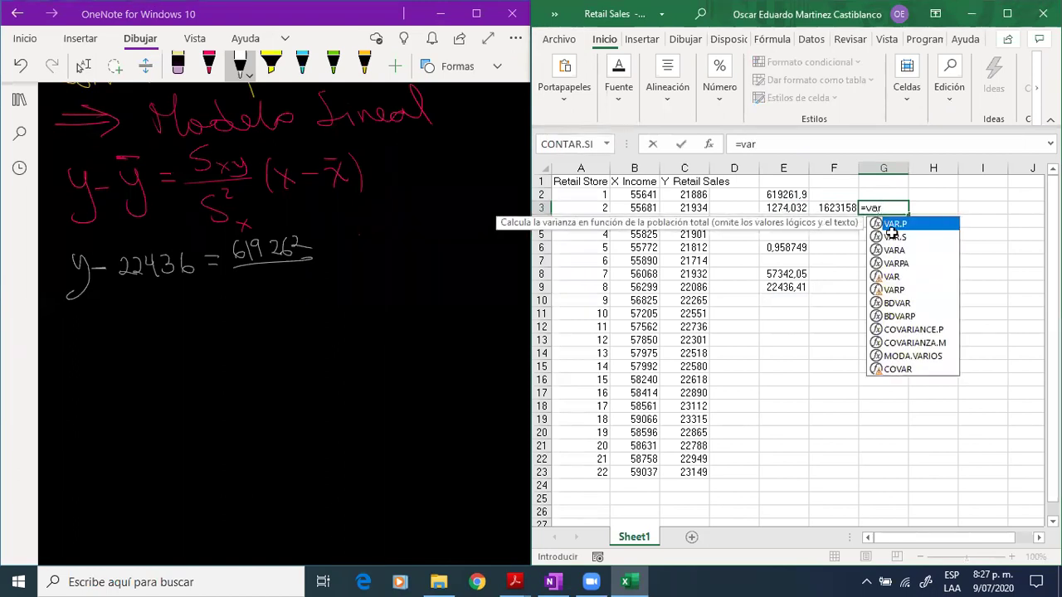
double_click(872, 238)
drag(632, 194, 622, 474)
key(Return)
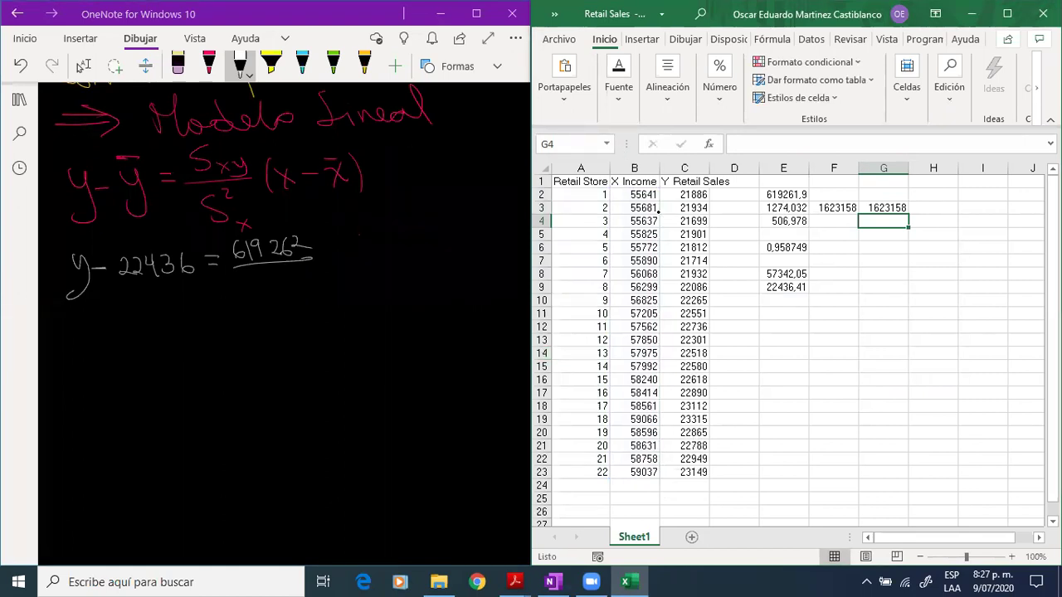
In the OneNote equation, handwrite the denominator 1623158 and the factor (x − 57342).
mouse_move(246, 282)
mouse_down()
mouse_move(240, 296)
mouse_move(288, 292)
mouse_up()
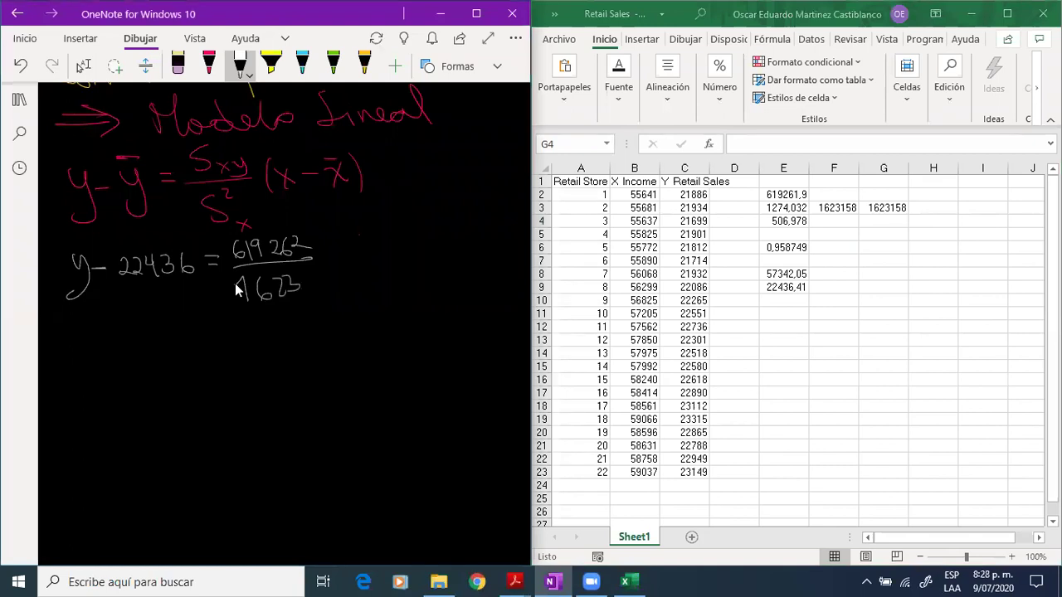
mouse_move(304, 274)
mouse_down()
mouse_move(304, 291)
mouse_move(314, 279)
mouse_move(317, 291)
mouse_move(339, 291)
mouse_move(324, 258)
mouse_move(335, 257)
mouse_up()
mouse_move(360, 229)
mouse_down()
mouse_move(357, 258)
mouse_move(386, 258)
mouse_move(375, 261)
mouse_up()
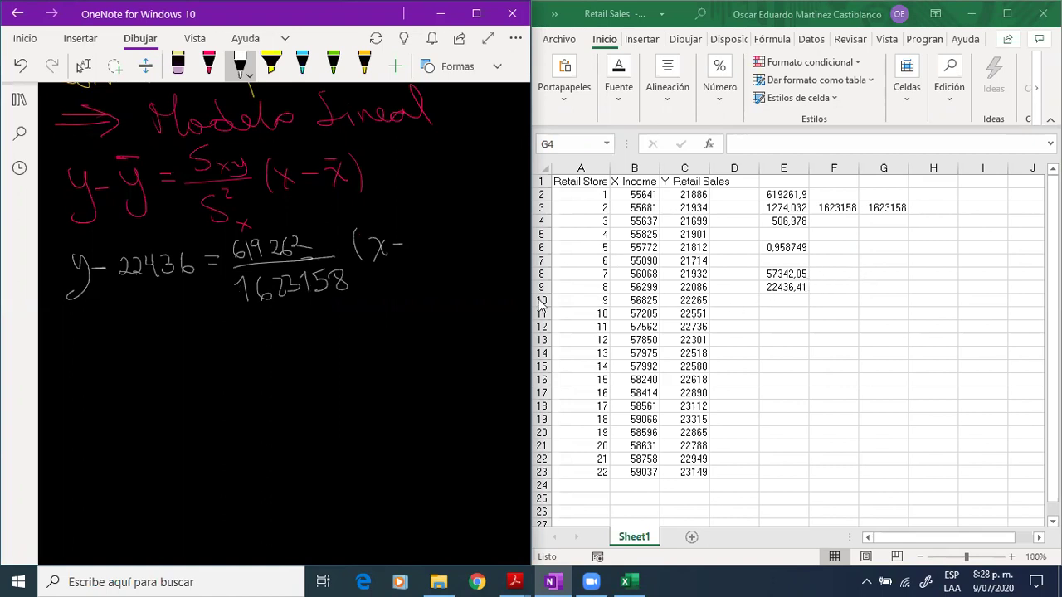
drag(428, 237, 419, 250)
scroll(542, 304, down, 1)
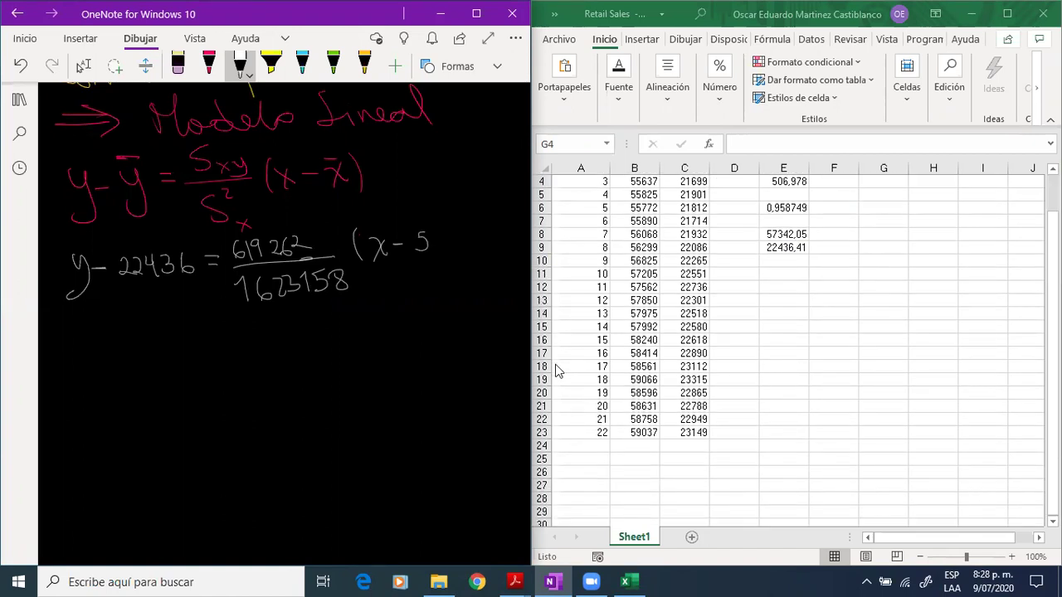
click(420, 359)
scroll(420, 359, down, 3)
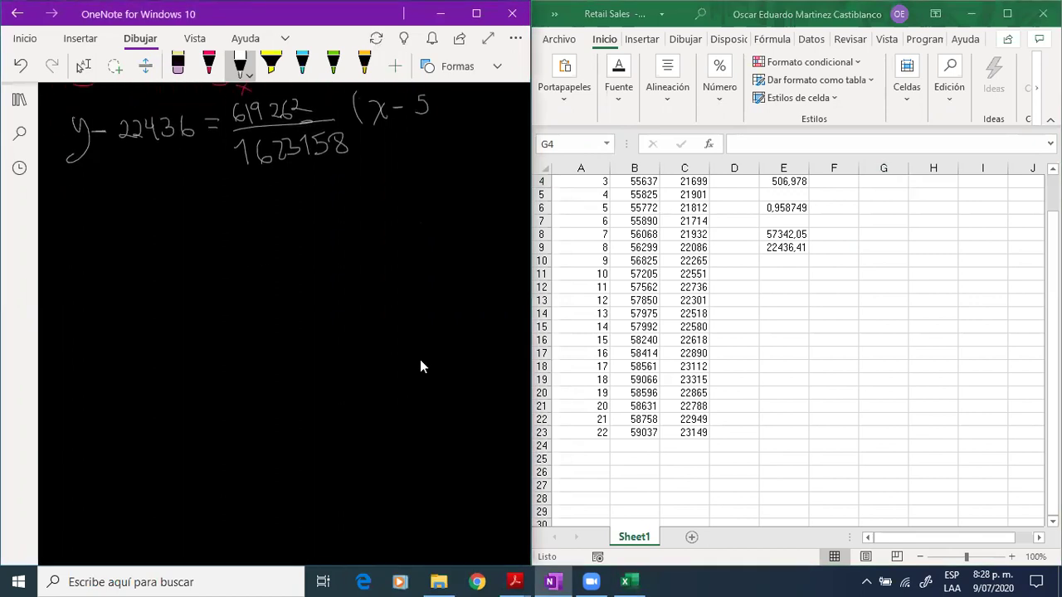
mouse_move(430, 98)
mouse_down()
mouse_move(436, 114)
mouse_move(466, 114)
mouse_up()
drag(470, 101, 484, 115)
drag(484, 95, 486, 121)
On a new line, handwrite y = 619252/1623158 x followed by a minus sign.
drag(62, 188, 75, 209)
drag(86, 193, 71, 233)
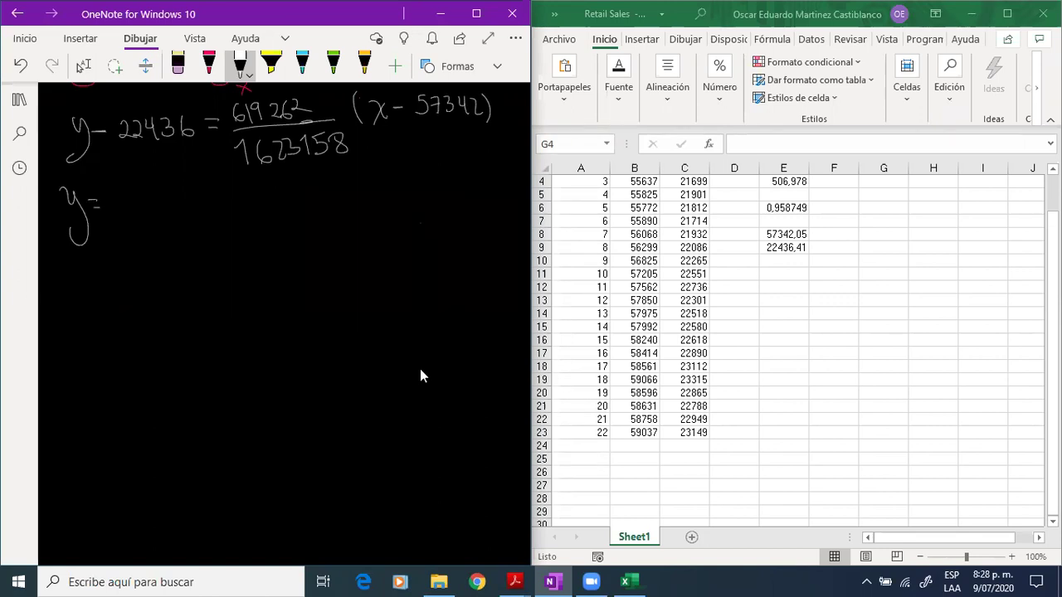
mouse_move(127, 188)
mouse_down()
mouse_move(131, 205)
mouse_move(160, 204)
mouse_up()
mouse_move(174, 190)
mouse_down()
mouse_move(166, 204)
mouse_move(185, 201)
mouse_up()
drag(108, 216, 195, 210)
mouse_move(114, 229)
mouse_down()
mouse_move(115, 243)
mouse_move(157, 242)
mouse_move(165, 230)
mouse_move(166, 240)
mouse_up()
mouse_move(180, 222)
mouse_down()
mouse_move(184, 240)
mouse_move(196, 238)
mouse_move(191, 225)
mouse_move(239, 204)
mouse_up()
drag(227, 208, 320, 197)
mouse_move(323, 188)
mouse_down()
mouse_move(336, 202)
mouse_move(375, 189)
mouse_up()
drag(371, 191, 391, 204)
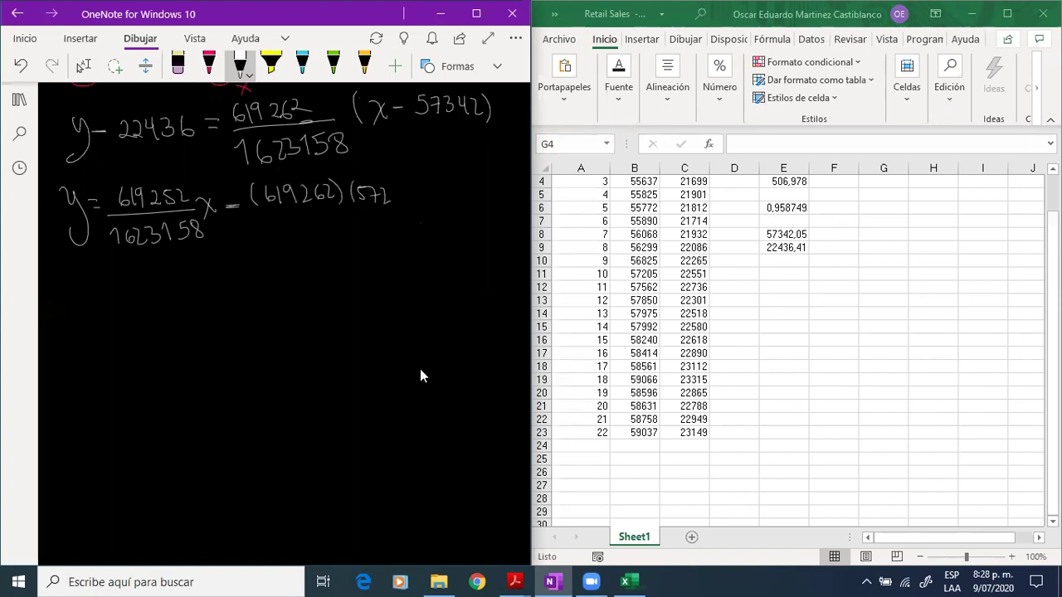
key(ctrl+z)
mouse_move(381, 188)
mouse_down()
mouse_move(383, 201)
mouse_move(399, 198)
mouse_up()
mouse_move(402, 186)
mouse_down()
mouse_move(401, 204)
mouse_move(412, 206)
mouse_up()
drag(250, 205, 433, 203)
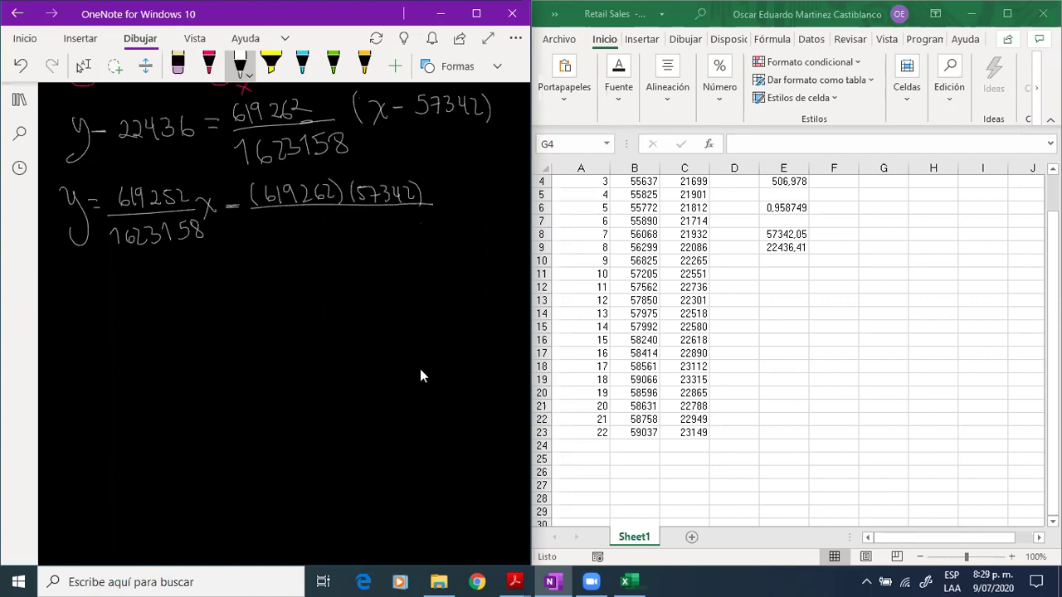
drag(285, 216, 303, 234)
drag(313, 220, 330, 234)
mouse_move(328, 217)
mouse_down()
mouse_move(333, 233)
mouse_move(365, 234)
mouse_up()
Finish the expanded equation by handwriting + 22436, and begin a new line below with y =.
mouse_move(366, 218)
mouse_down()
mouse_move(383, 229)
mouse_move(386, 218)
mouse_move(449, 204)
mouse_up()
mouse_move(445, 200)
mouse_down()
mouse_move(492, 209)
mouse_move(509, 196)
mouse_move(489, 206)
mouse_up()
click(177, 64)
click(240, 63)
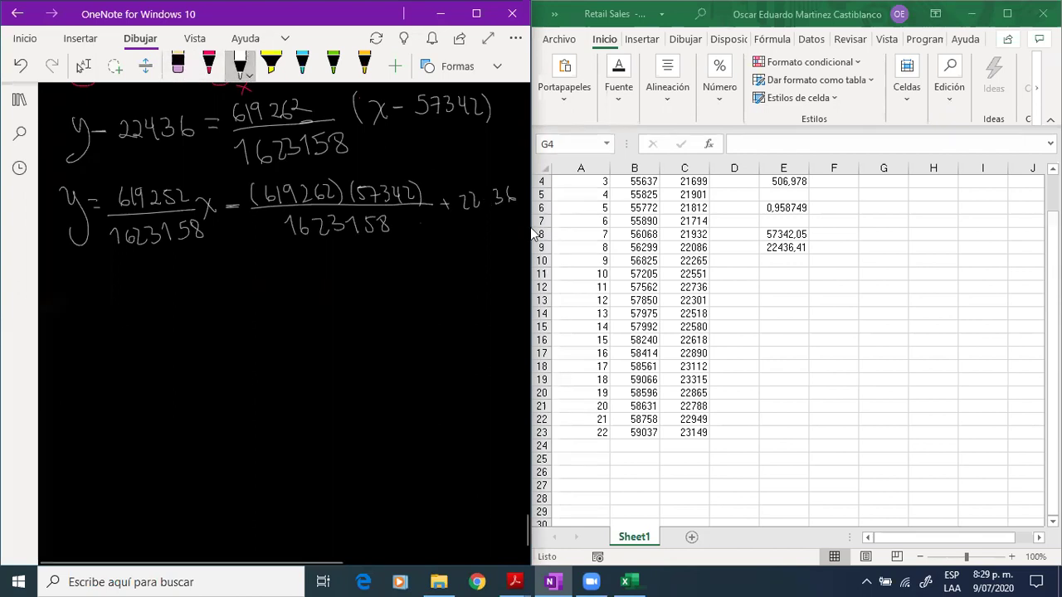
drag(483, 193, 489, 206)
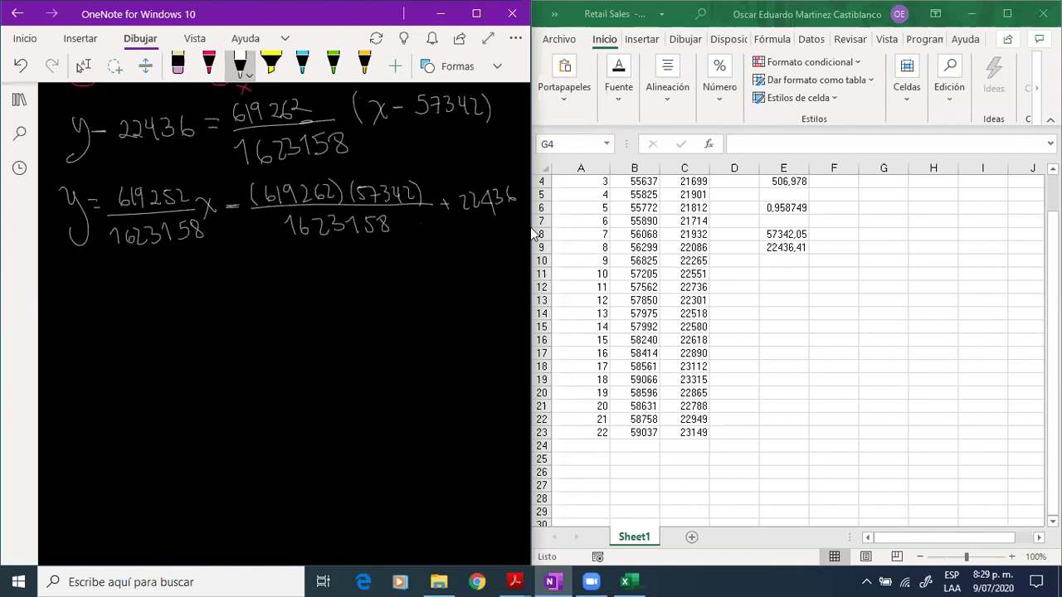
drag(56, 282, 88, 325)
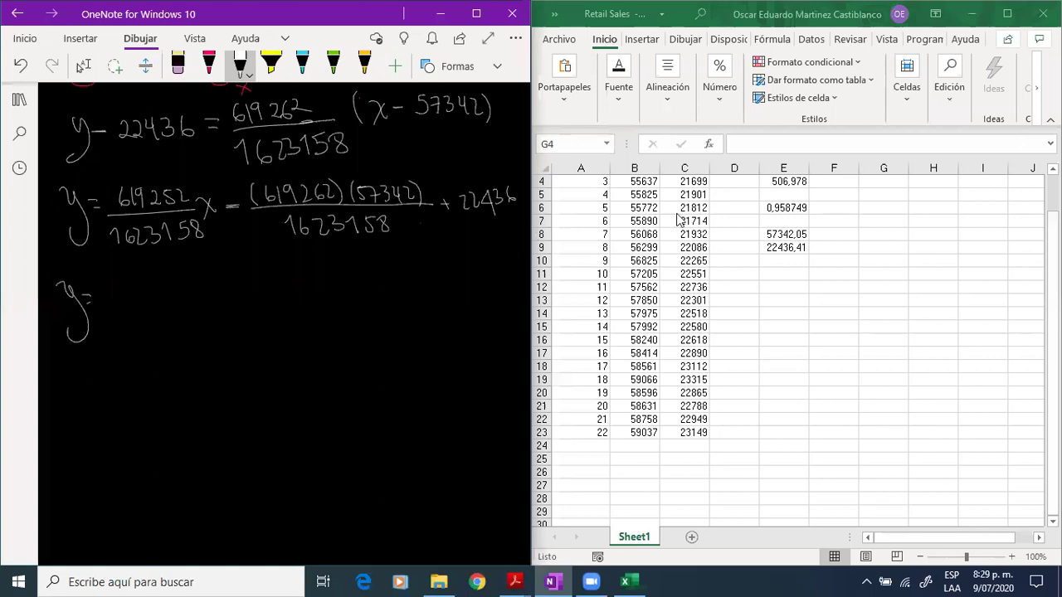
In Excel cell E12, compute the slope by dividing the covariance by the income variance with =E2/F3.
click(773, 287)
scroll(835, 292, up, 1)
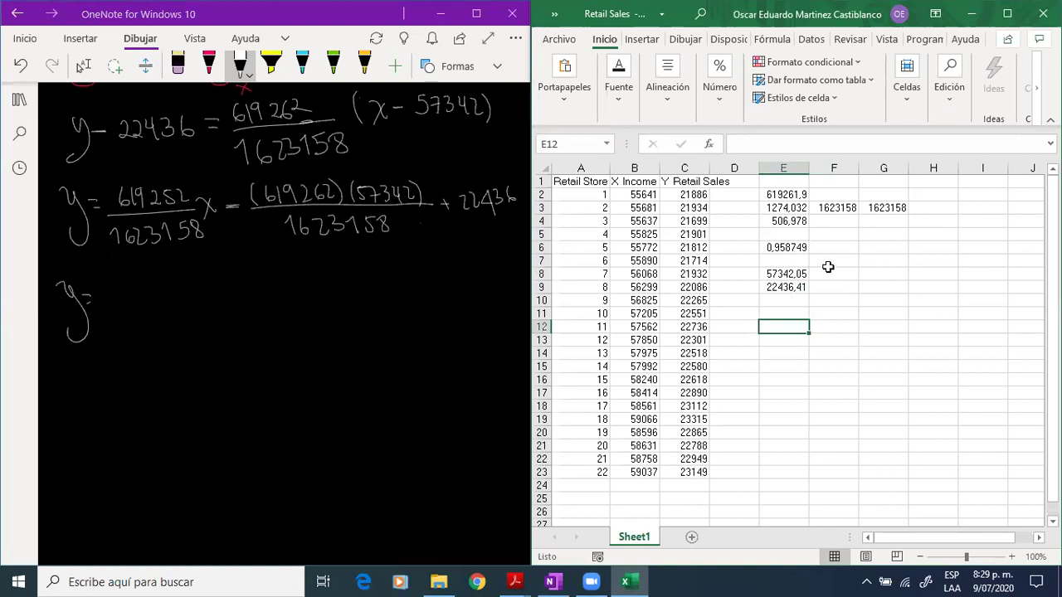
text(=)
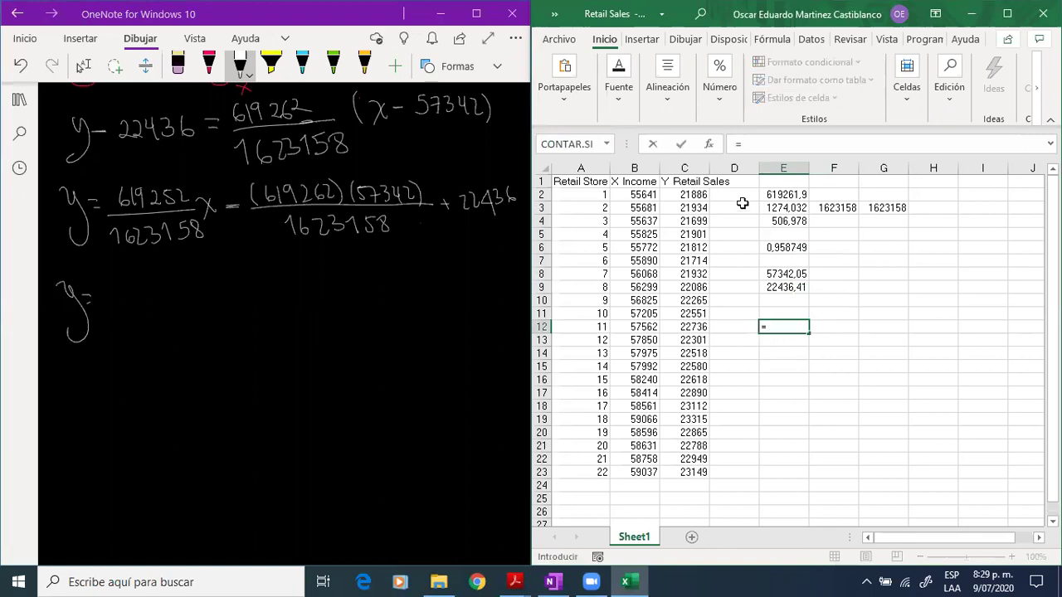
click(793, 194)
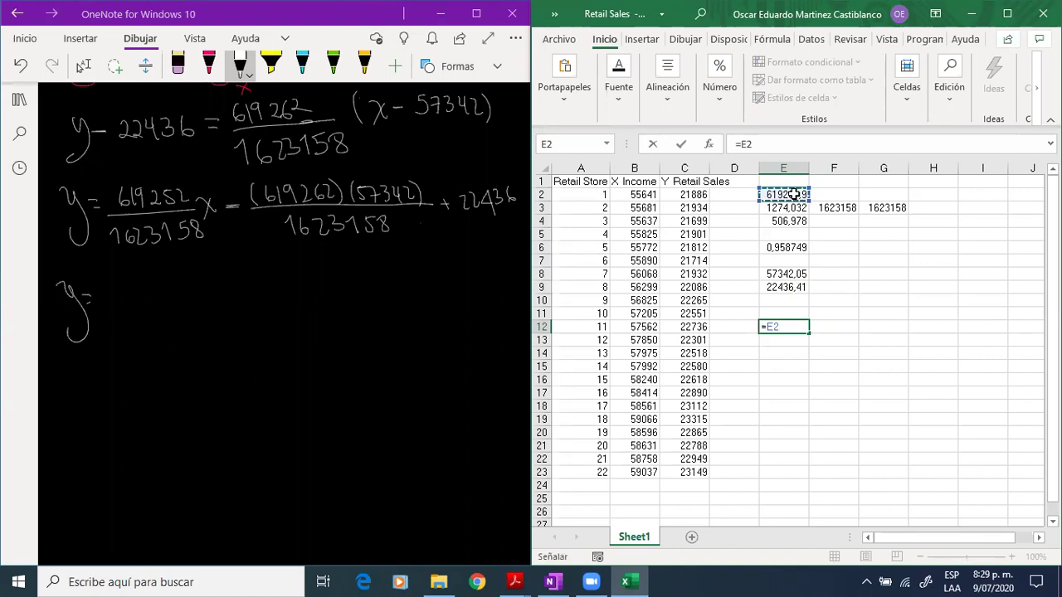
text(/)
click(846, 207)
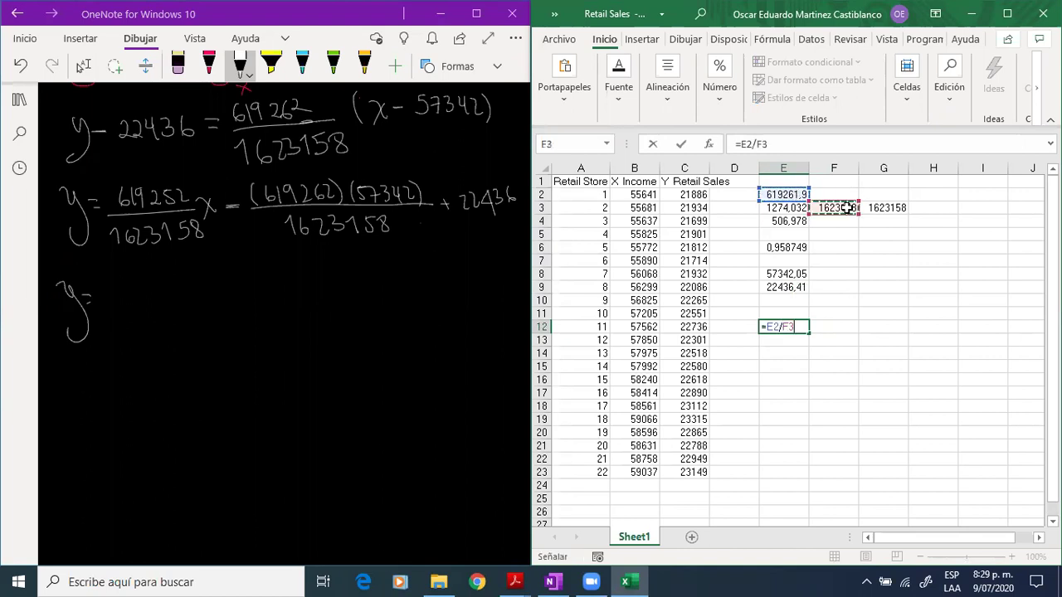
key(Return)
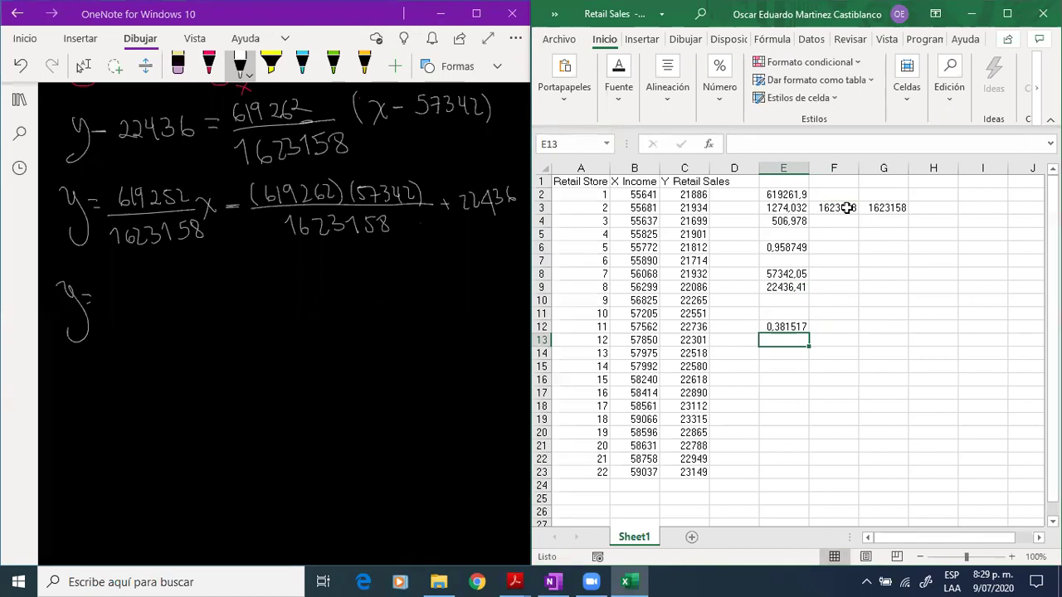
Handwrite the slope term 0.38x after y = in the OneNote notes.
mouse_move(120, 290)
mouse_down()
mouse_move(116, 307)
mouse_move(177, 307)
mouse_move(164, 292)
mouse_move(200, 307)
mouse_up()
click(129, 306)
key(ctrl+z)
drag(193, 285, 182, 309)
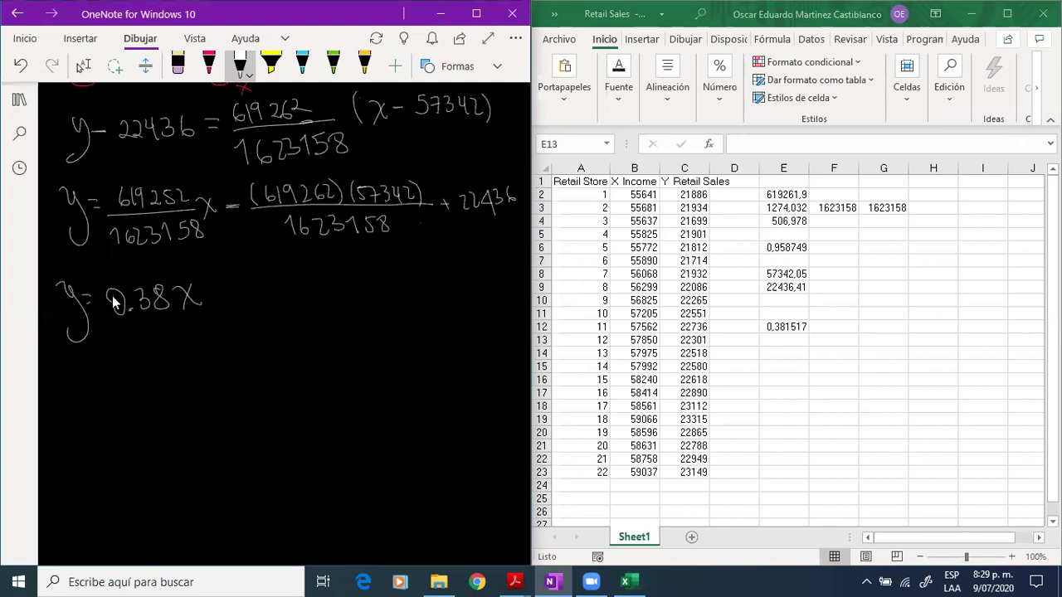
In Excel cell E14, compute the negative product of slope and mean income with =-E2*E8/F3.
click(788, 355)
text(=)
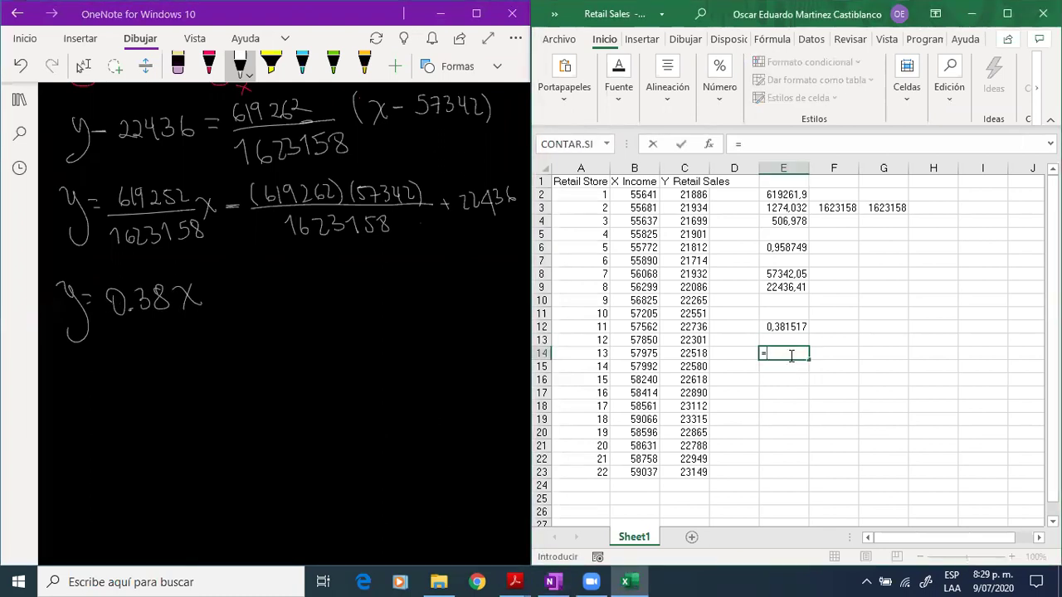
click(789, 193)
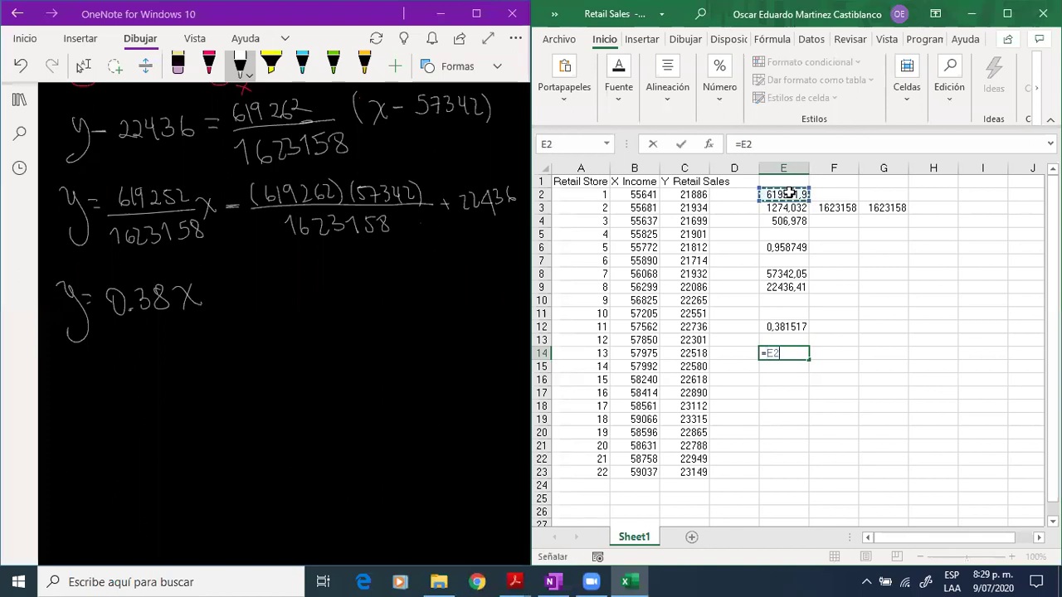
text(*)
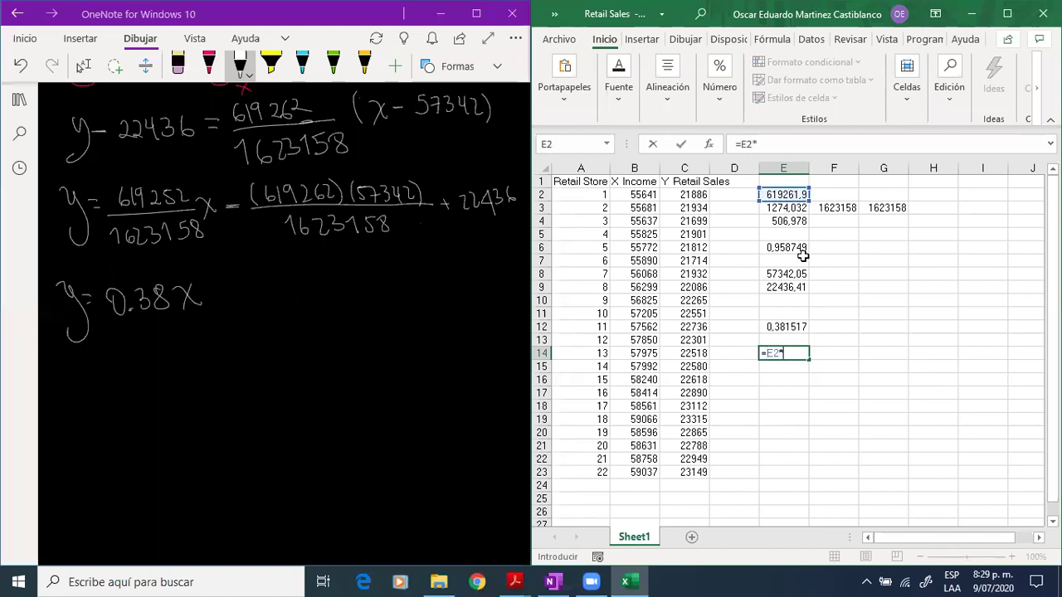
click(796, 274)
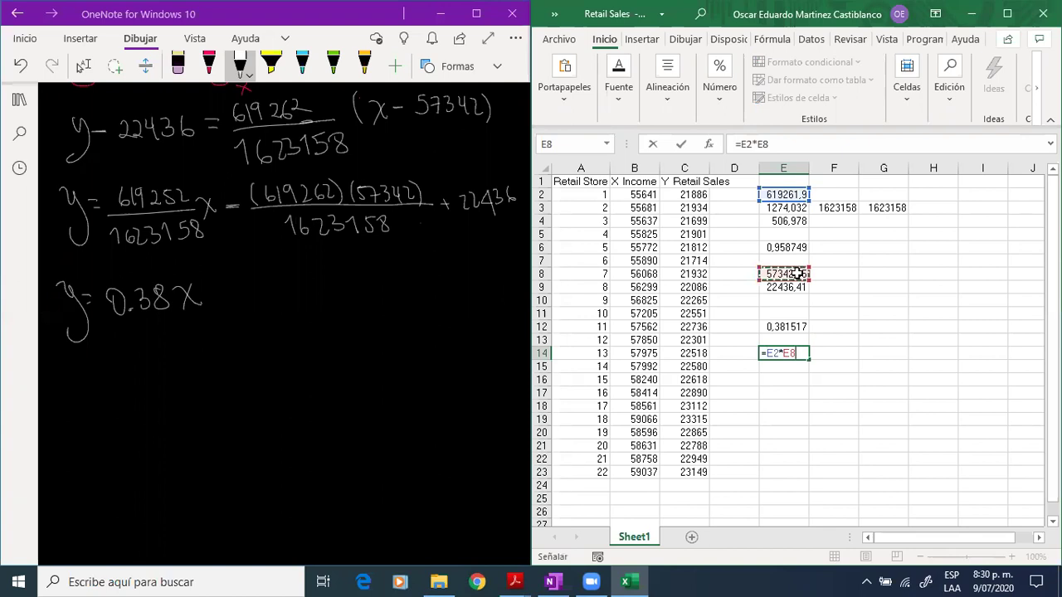
text(/)
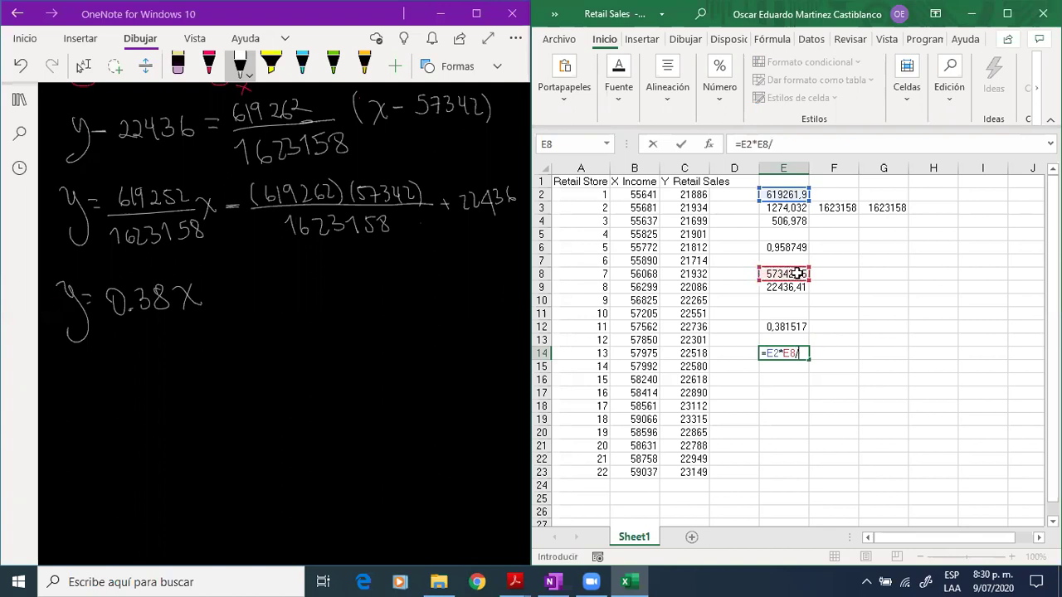
click(830, 209)
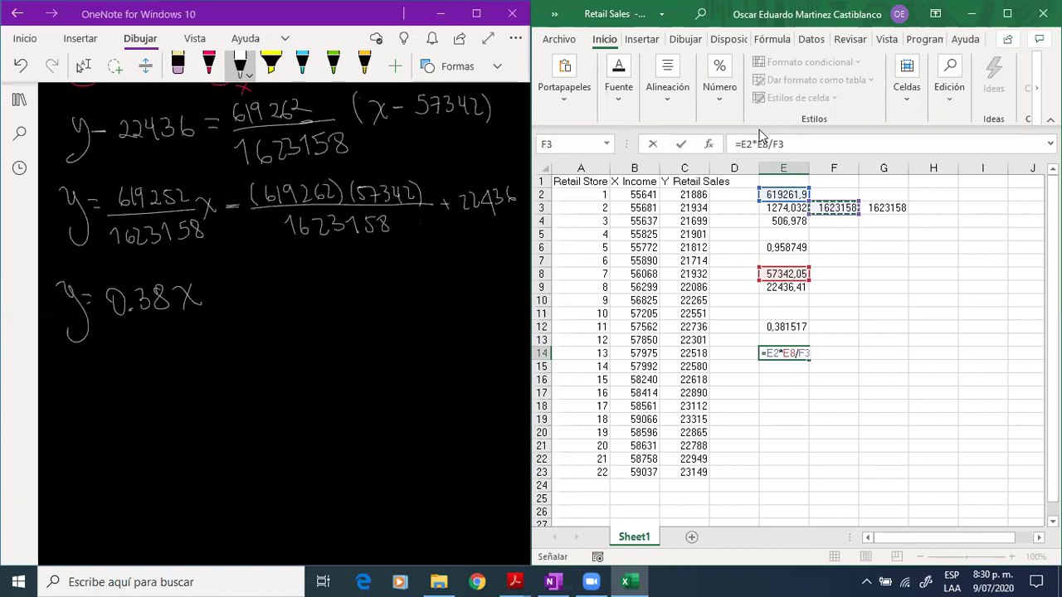
click(740, 144)
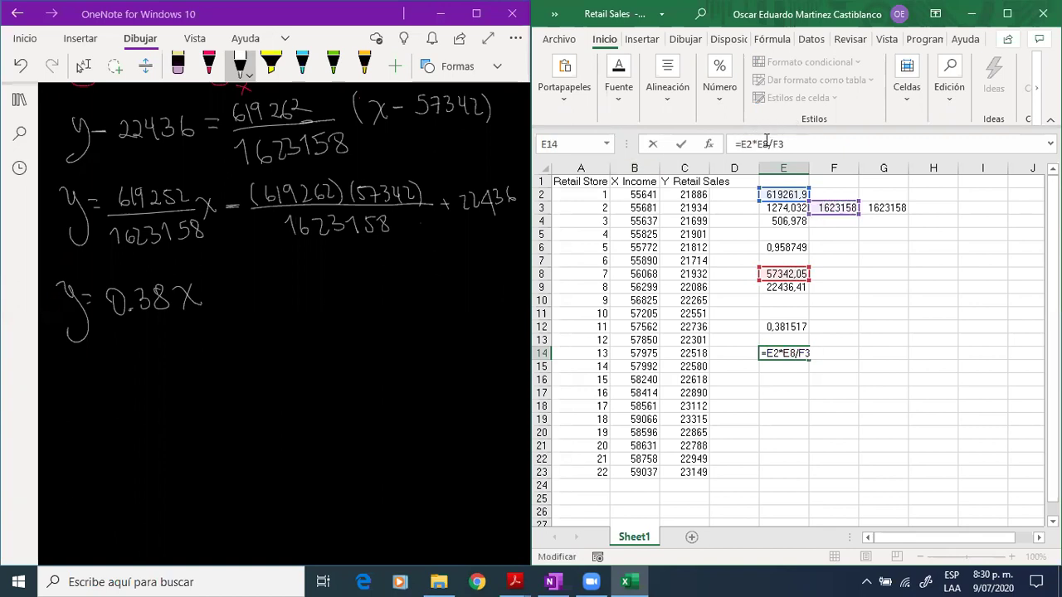
text(-21876,9)
key(Return)
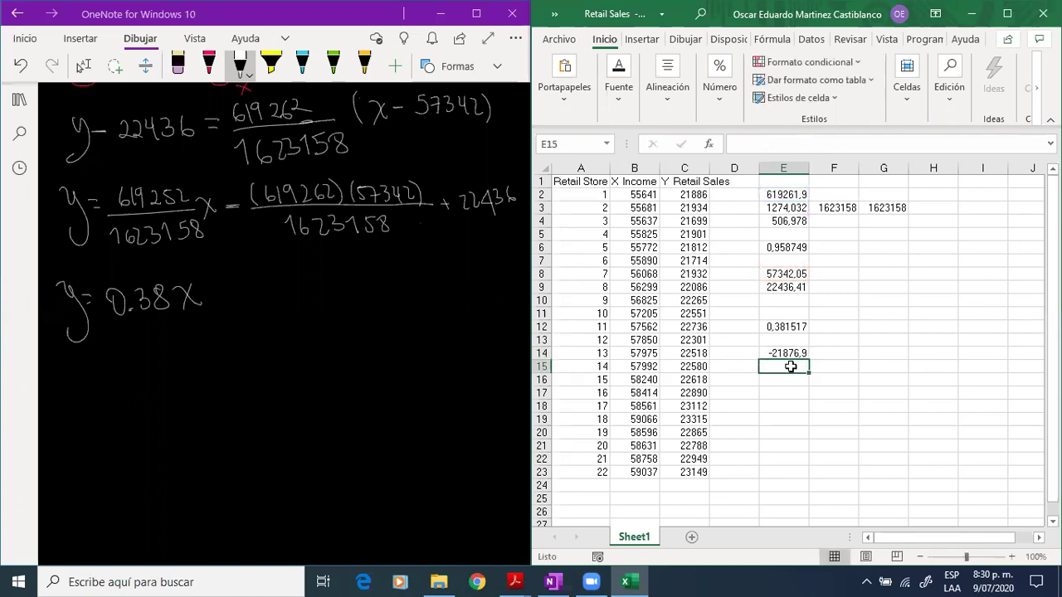
In Excel cell E15, compute the intercept by adding the negative product and the mean of sales with =E14+E9.
text(=)
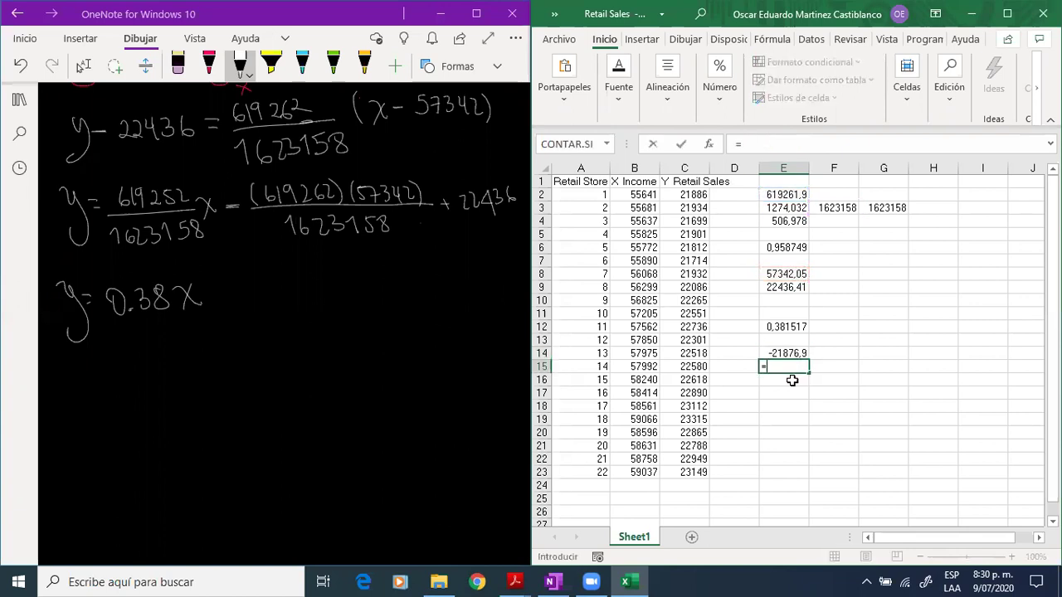
click(785, 354)
text(+)
click(785, 287)
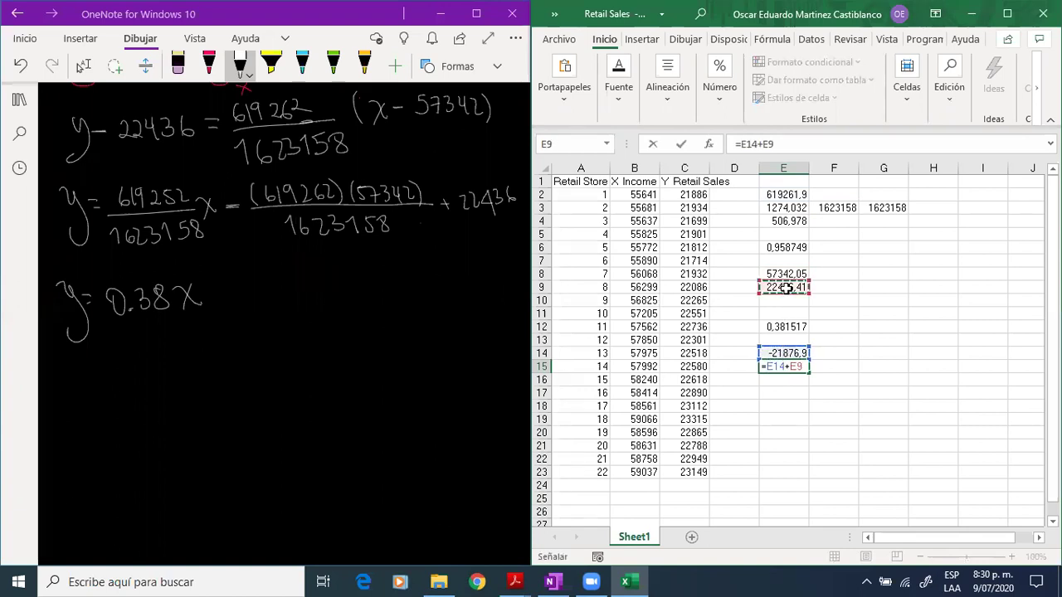
key(Return)
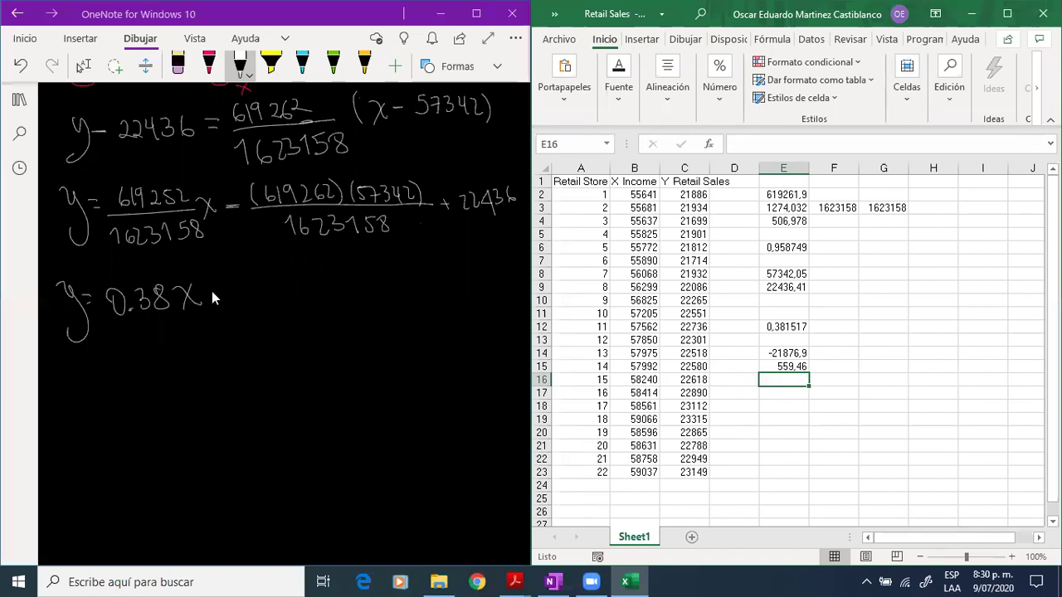
Complete the handwritten regression equation in the OneNote notes by adding + 559 after 0.38x.
drag(216, 297, 237, 296)
mouse_move(226, 287)
mouse_down()
mouse_move(225, 305)
mouse_move(267, 295)
mouse_move(249, 304)
mouse_up()
mouse_move(293, 277)
mouse_down()
mouse_move(281, 304)
mouse_move(300, 277)
mouse_move(323, 281)
mouse_move(328, 306)
mouse_up()
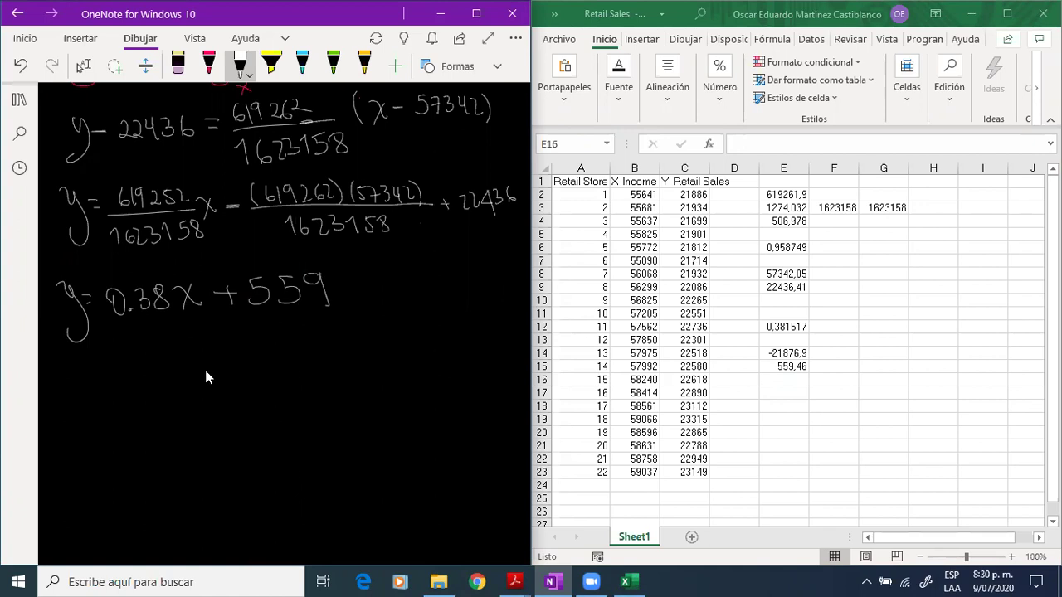
Mark the slope 0.38 in the final equation with a green bracket underneath.
scroll(205, 370, down, 2)
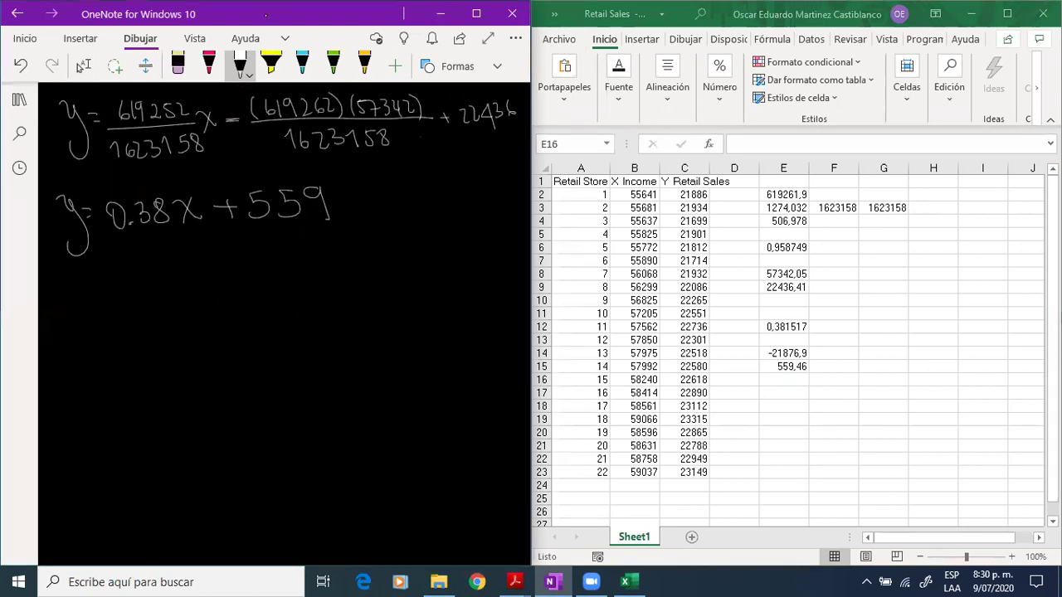
click(333, 62)
mouse_move(111, 235)
mouse_down()
mouse_move(144, 243)
mouse_move(172, 222)
mouse_up()
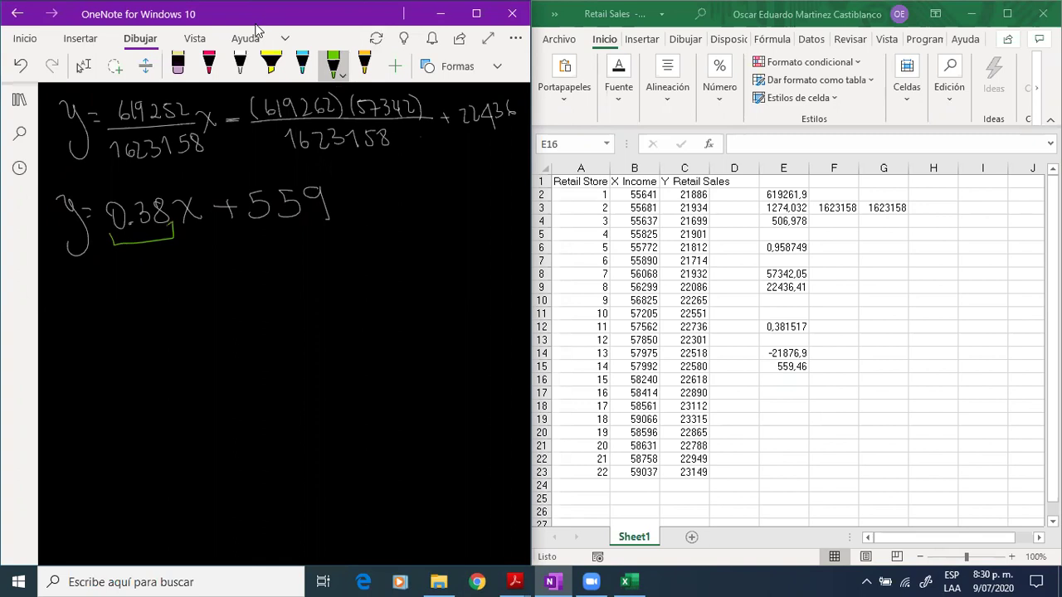
Handwrite the slope formula m = (y2 - y1)/(x2 - x1) in green below the final equation.
scroll(182, 285, down, 1)
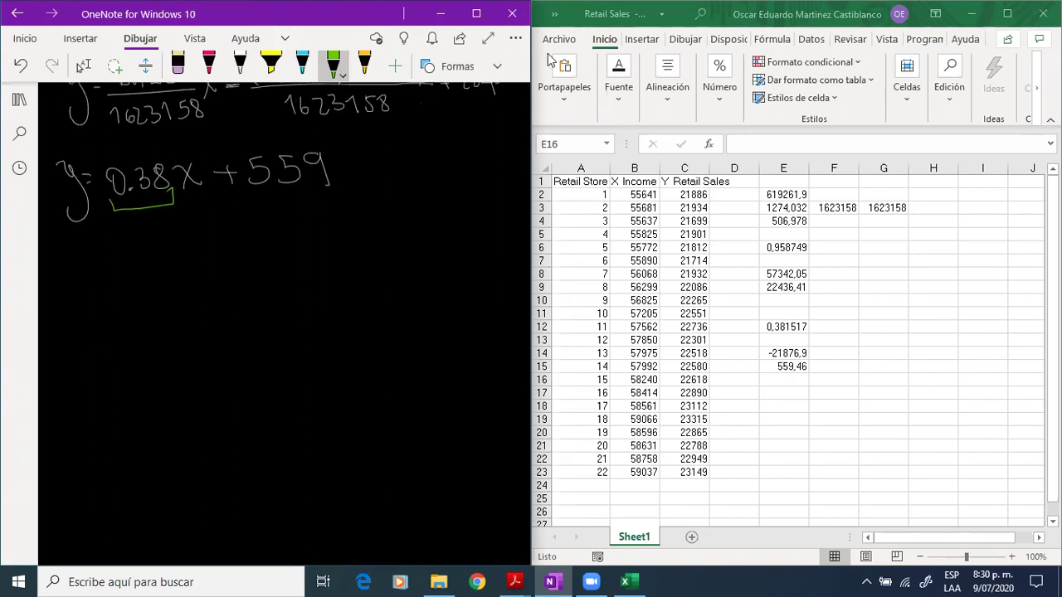
mouse_move(80, 274)
mouse_down()
mouse_move(85, 257)
mouse_move(116, 277)
mouse_move(138, 258)
mouse_up()
drag(127, 265, 196, 235)
drag(202, 224, 207, 233)
mouse_move(215, 225)
mouse_down()
mouse_move(206, 249)
mouse_move(224, 248)
mouse_up()
mouse_move(152, 262)
mouse_down()
mouse_move(239, 255)
mouse_move(166, 291)
mouse_up()
mouse_move(177, 287)
mouse_down()
mouse_move(189, 293)
mouse_move(204, 278)
mouse_up()
drag(208, 272, 212, 286)
drag(234, 280, 234, 287)
Sketch a green graph beside the slope formula with axes marked x1, x2, y1 and y2 and a line joining the two points.
mouse_move(302, 215)
mouse_down()
mouse_move(317, 297)
mouse_move(449, 282)
mouse_up()
drag(344, 255, 347, 253)
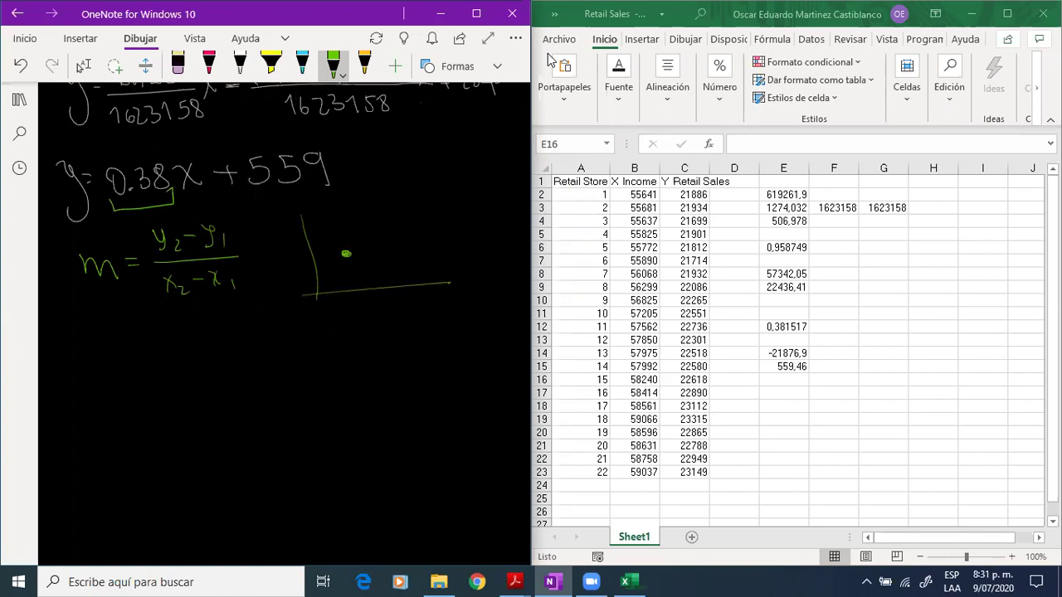
drag(350, 306, 360, 316)
drag(359, 306, 350, 316)
mouse_move(305, 255)
mouse_down()
mouse_move(322, 256)
mouse_move(277, 262)
mouse_up()
drag(284, 252, 281, 271)
drag(414, 282, 423, 318)
mouse_move(422, 306)
mouse_down()
mouse_move(414, 320)
mouse_move(439, 321)
mouse_up()
mouse_move(294, 220)
mouse_down()
mouse_move(312, 221)
mouse_move(265, 214)
mouse_up()
mouse_move(270, 206)
mouse_down()
mouse_move(264, 219)
mouse_move(285, 224)
mouse_up()
drag(409, 219, 411, 221)
drag(347, 252, 413, 221)
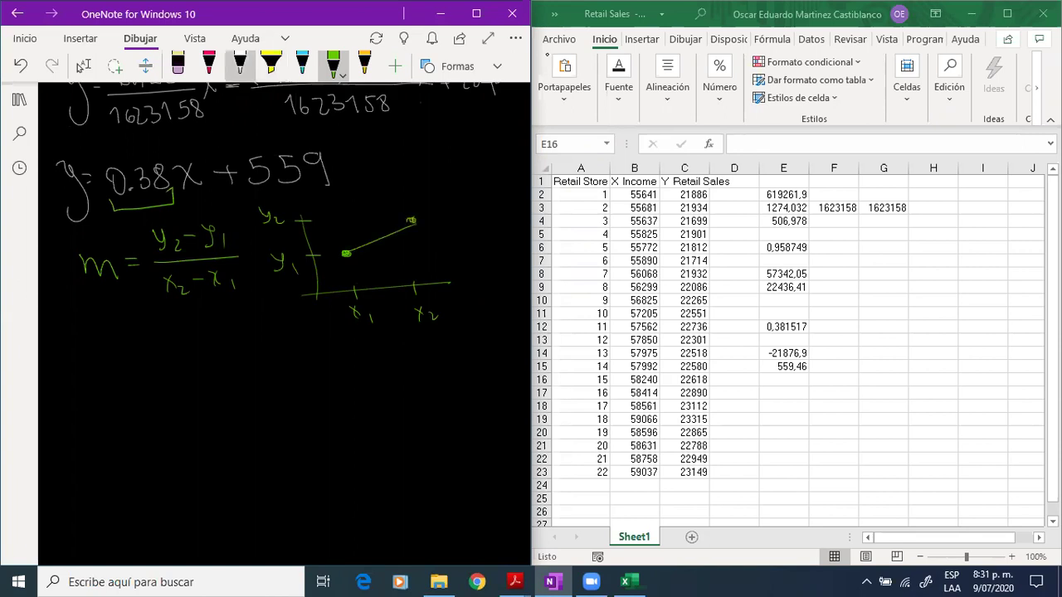
Add white arrows under the graph's line showing the horizontal run and the vertical rise.
click(240, 64)
click(363, 256)
mouse_move(363, 255)
mouse_down()
mouse_move(411, 255)
mouse_move(403, 259)
mouse_move(432, 235)
mouse_up()
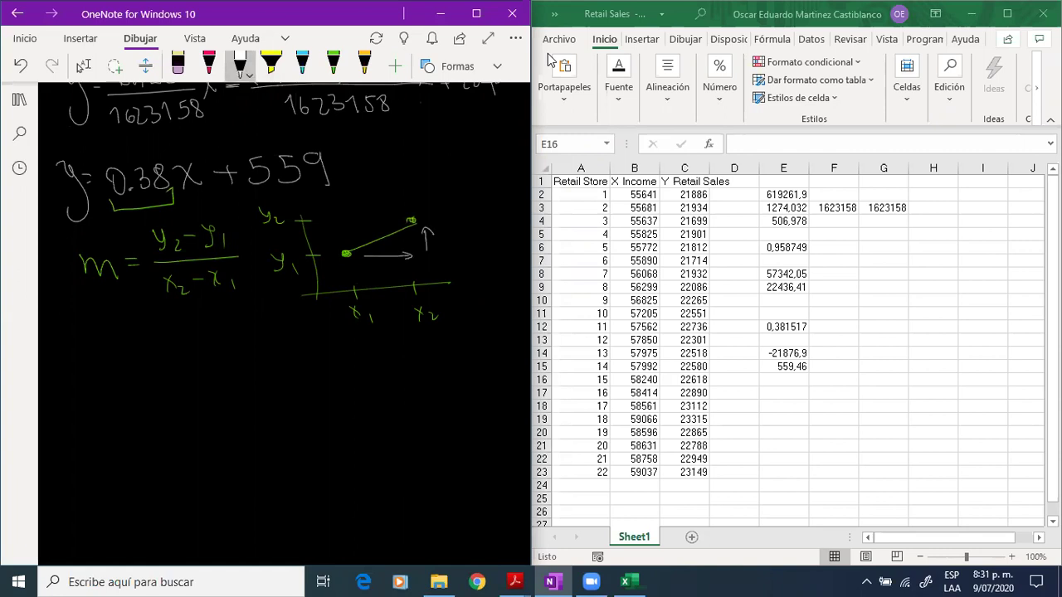
Handwrite m = 0.38/1 as a fraction in white below the slope formula.
scroll(375, 299, down, 1)
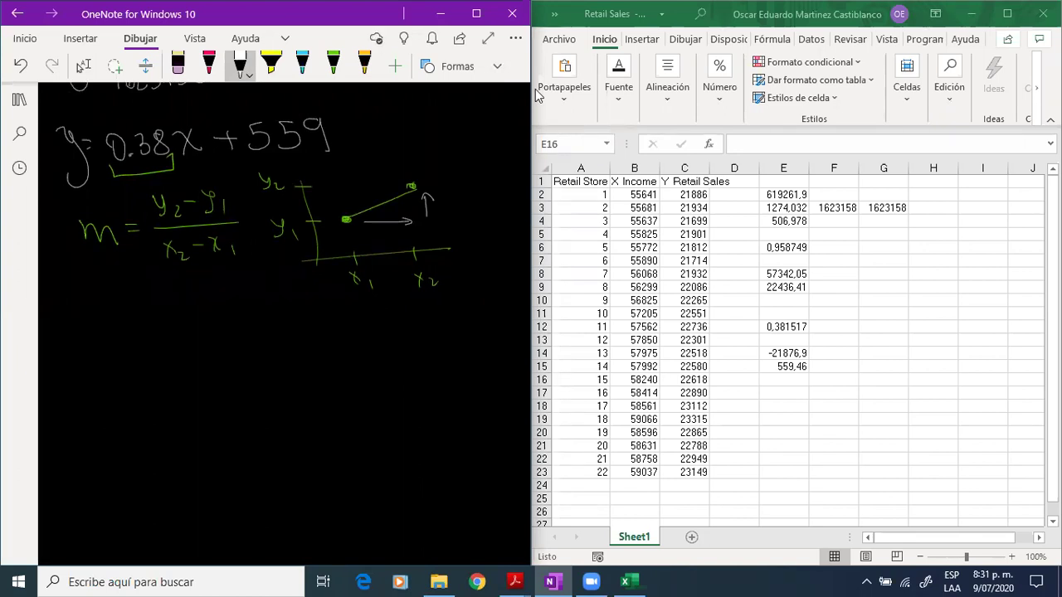
drag(72, 313, 97, 325)
mouse_move(155, 286)
mouse_down()
mouse_move(151, 307)
mouse_move(156, 286)
mouse_move(193, 295)
mouse_move(183, 303)
mouse_up()
click(172, 304)
drag(214, 287, 205, 300)
mouse_move(143, 316)
mouse_down()
mouse_move(222, 313)
mouse_move(180, 347)
mouse_up()
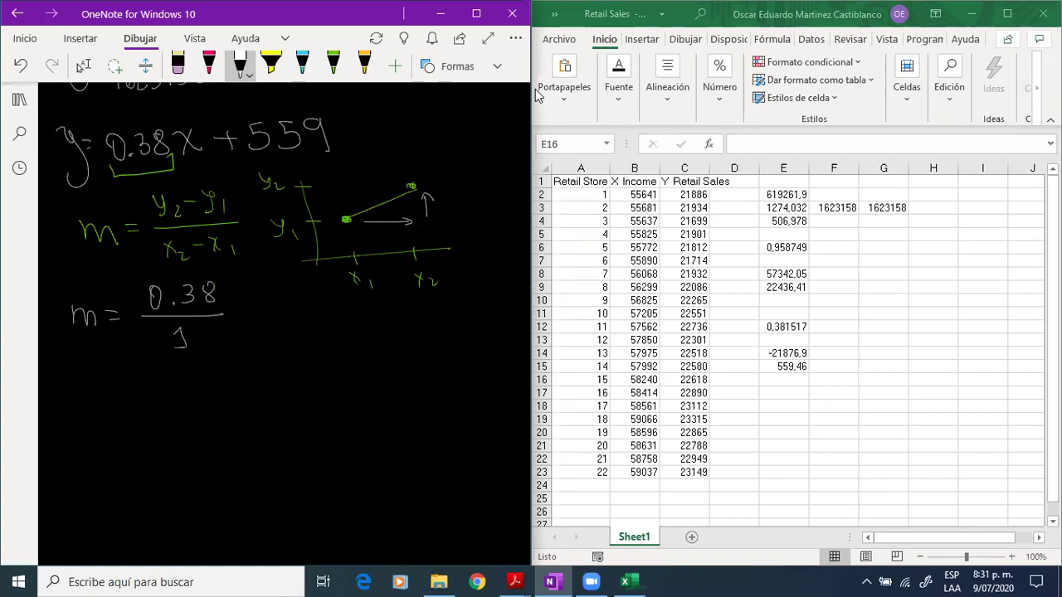
Label the slope fraction with arrows, pointing 0.38 to "venta al detal" and 1 to "ingreso".
drag(224, 295, 368, 315)
drag(381, 309, 395, 314)
drag(390, 295, 408, 320)
drag(422, 307, 440, 311)
drag(444, 307, 460, 312)
mouse_move(455, 300)
mouse_down()
mouse_move(479, 309)
mouse_move(486, 287)
mouse_up()
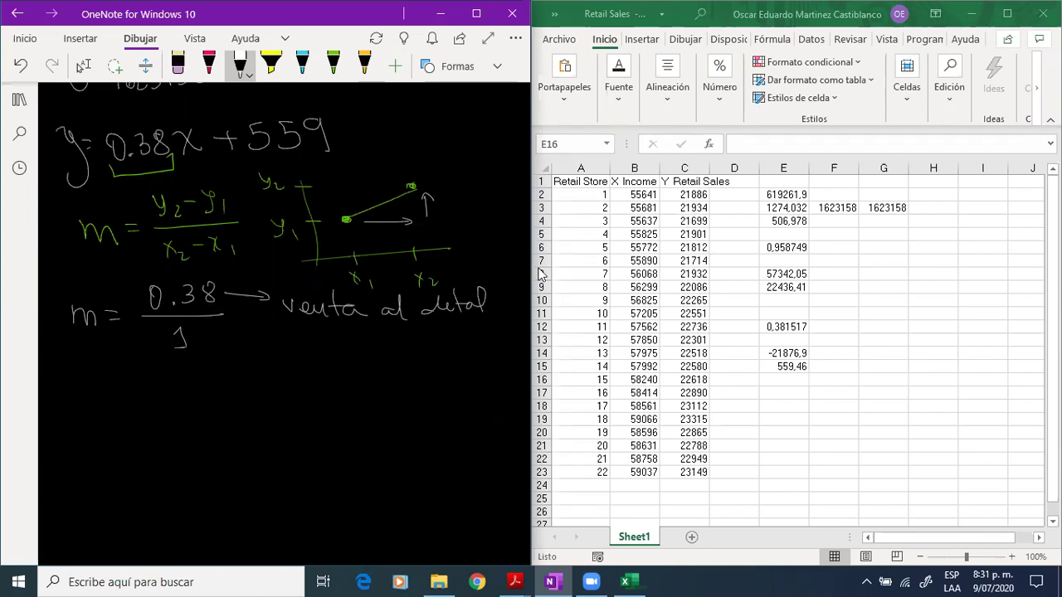
mouse_move(198, 340)
mouse_down()
mouse_move(234, 348)
mouse_move(219, 355)
mouse_move(275, 360)
mouse_up()
mouse_move(287, 350)
mouse_down()
mouse_move(305, 380)
mouse_move(326, 350)
mouse_move(393, 351)
mouse_up()
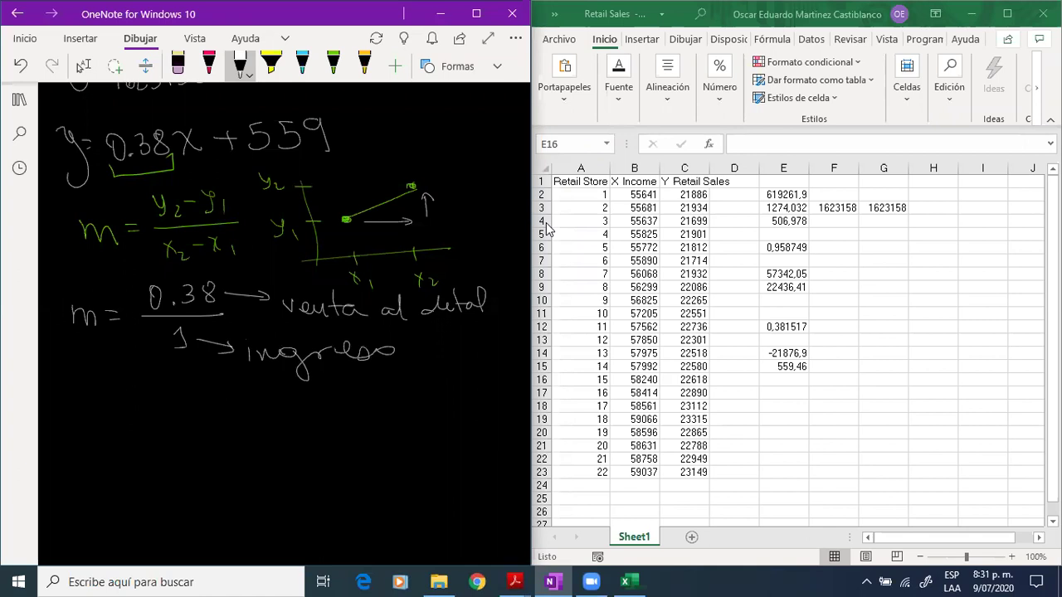
Review the problem statement in the notes, and handwrite "Interpret: aum - aum" in blue below the slope fraction.
scroll(358, 267, up, 10)
scroll(358, 263, up, 5)
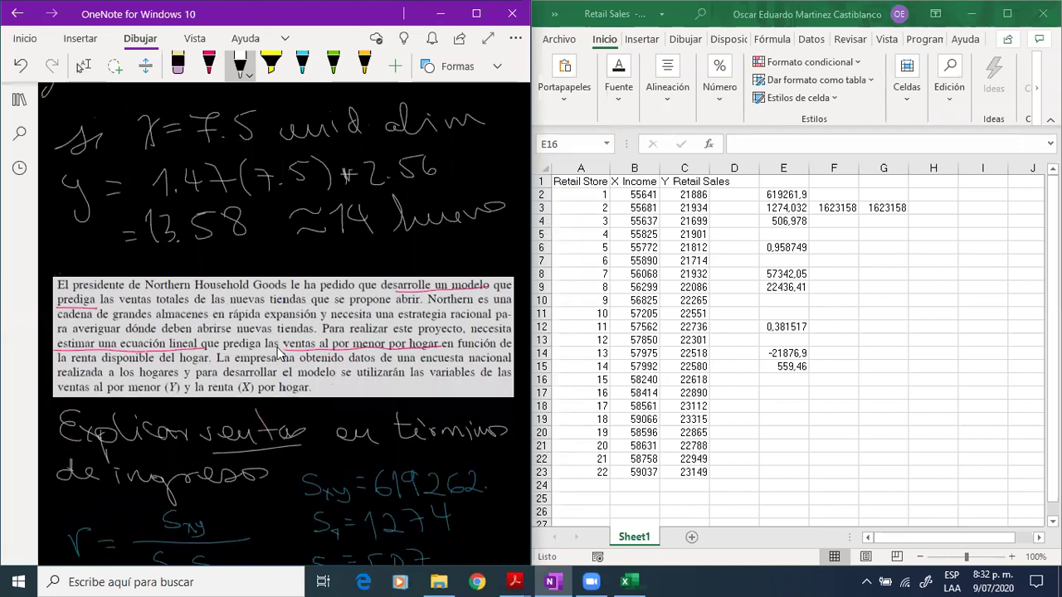
scroll(296, 393, down, 15)
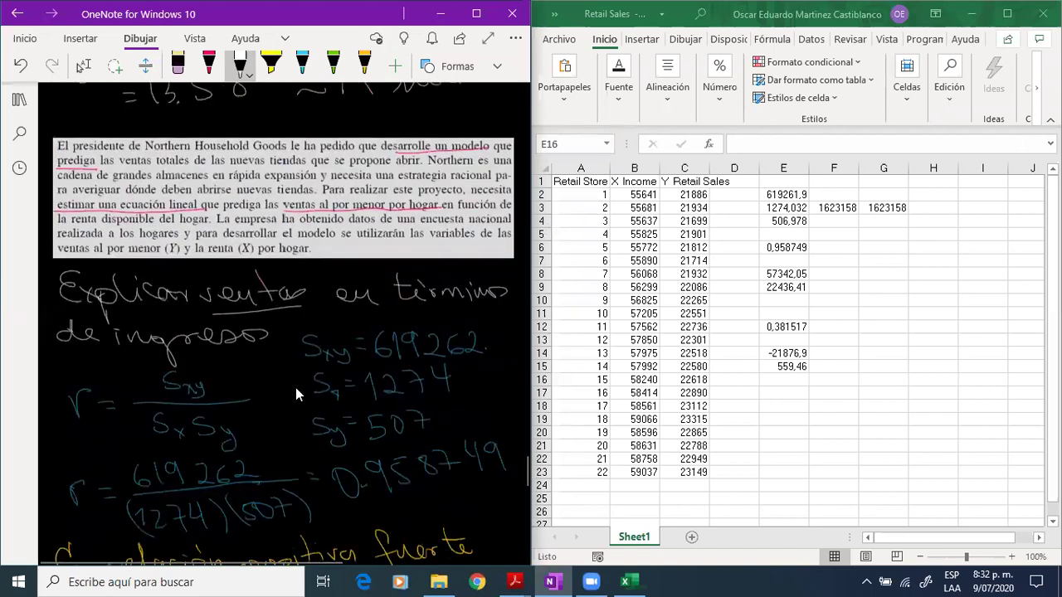
scroll(295, 388, down, 3)
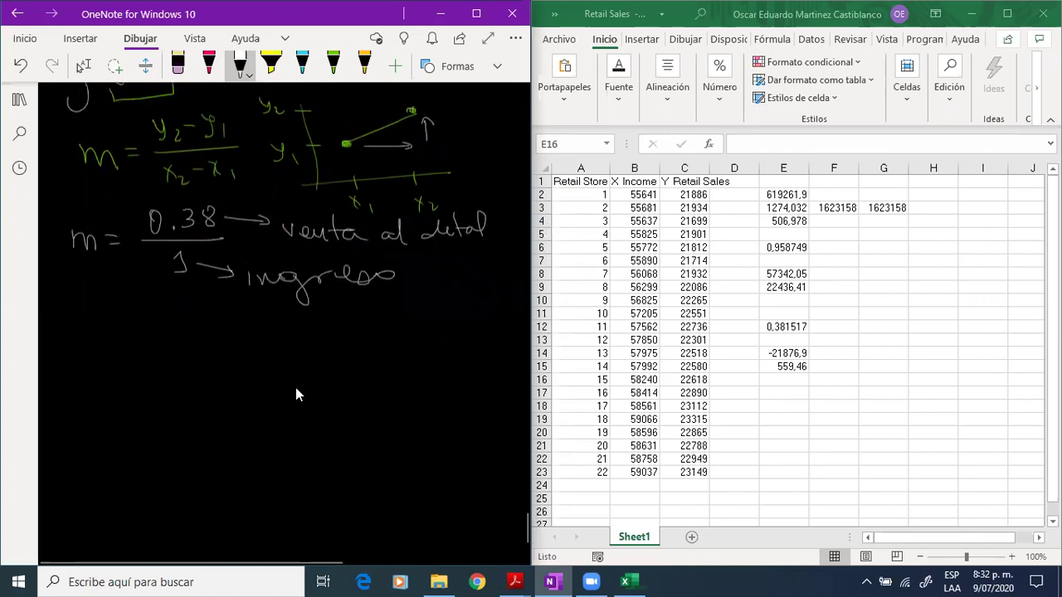
scroll(295, 387, up, 2)
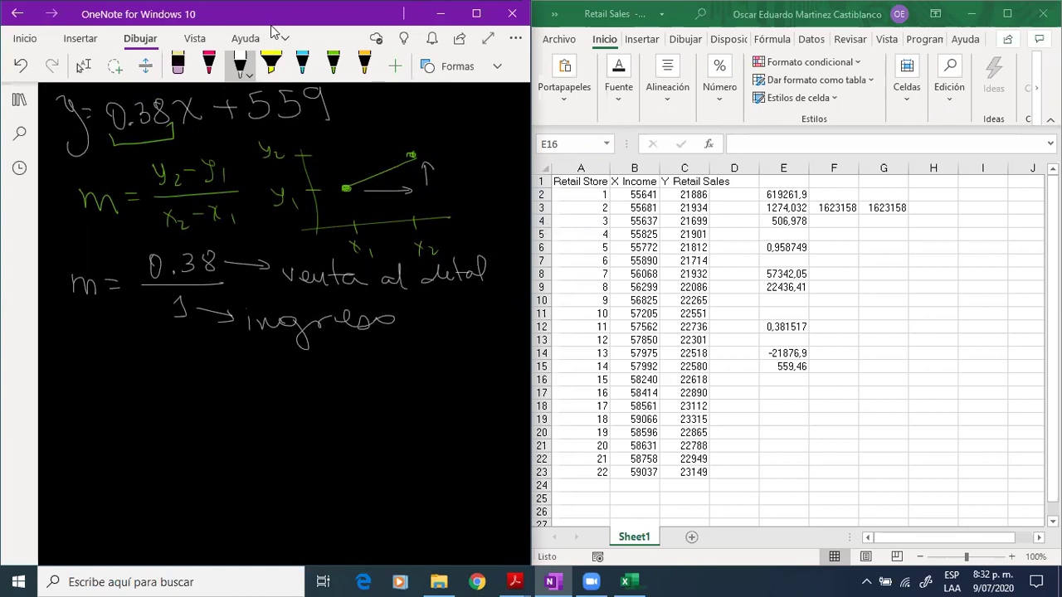
click(302, 65)
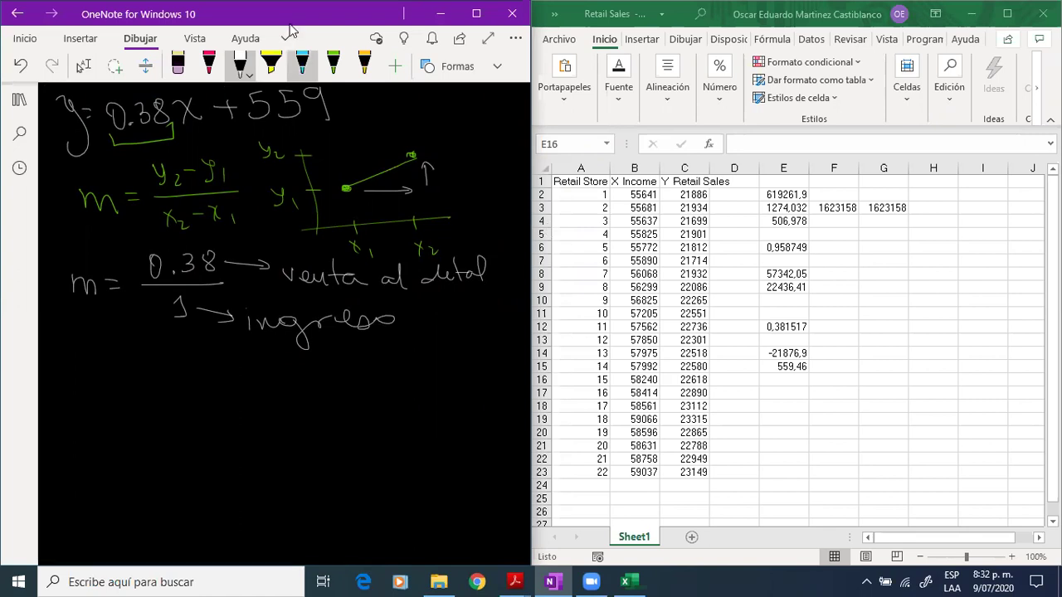
mouse_move(56, 351)
mouse_down()
mouse_move(78, 382)
mouse_move(119, 377)
mouse_move(133, 393)
mouse_move(146, 379)
mouse_up()
mouse_move(147, 382)
mouse_down()
mouse_move(169, 372)
mouse_move(181, 382)
mouse_up()
click(196, 376)
mouse_move(173, 369)
mouse_down()
mouse_move(237, 380)
mouse_move(419, 370)
mouse_up()
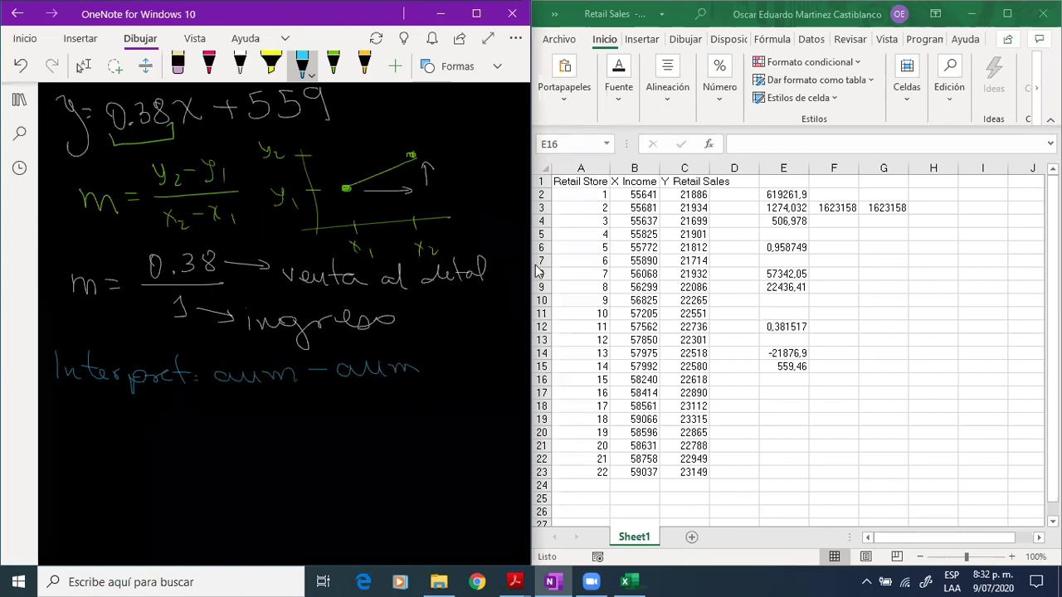
Begin the slope interpretation on a new line by handwriting "Por cada $1 que aumente" in blue.
scroll(335, 350, down, 3)
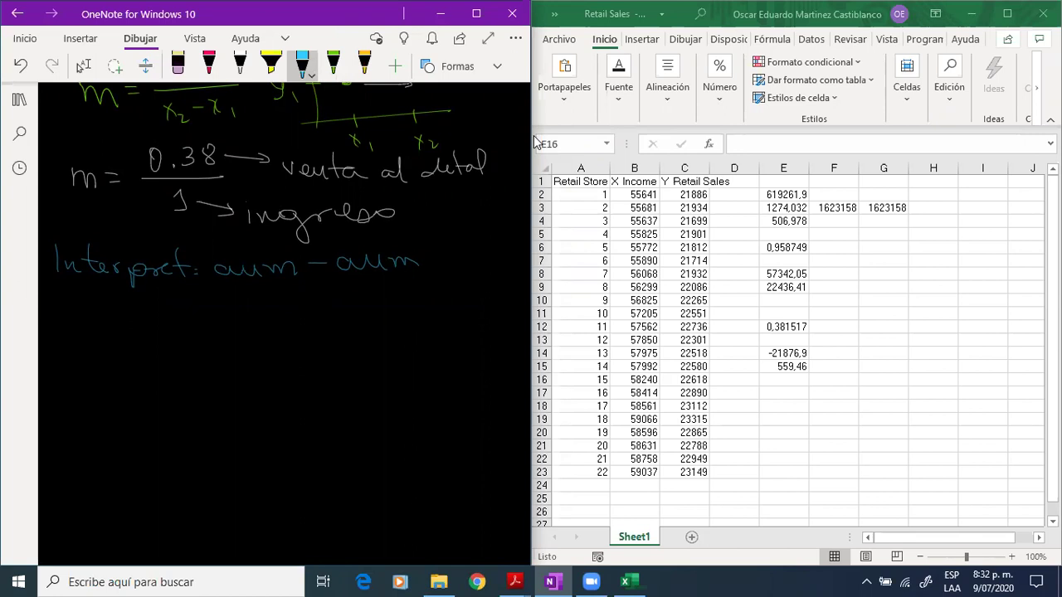
mouse_move(65, 301)
mouse_down()
mouse_move(66, 331)
mouse_move(73, 313)
mouse_move(88, 330)
mouse_move(170, 331)
mouse_up()
drag(181, 322, 185, 329)
mouse_move(189, 329)
mouse_down()
mouse_move(196, 319)
mouse_move(264, 329)
mouse_up()
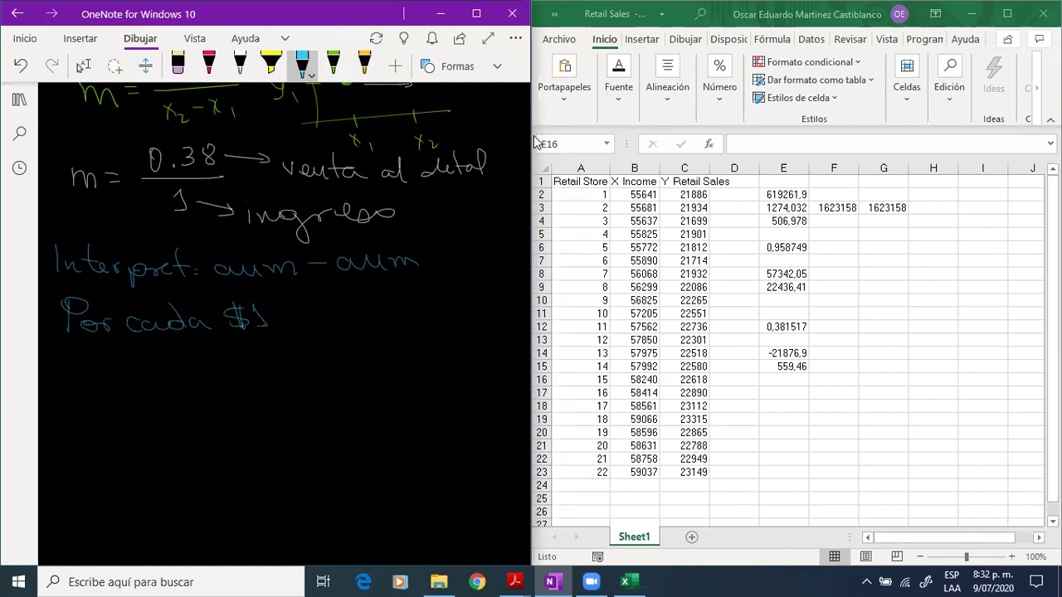
mouse_move(294, 317)
mouse_down()
mouse_move(292, 340)
mouse_move(330, 322)
mouse_move(452, 318)
mouse_up()
mouse_move(456, 289)
mouse_down()
mouse_move(453, 307)
mouse_move(474, 315)
mouse_up()
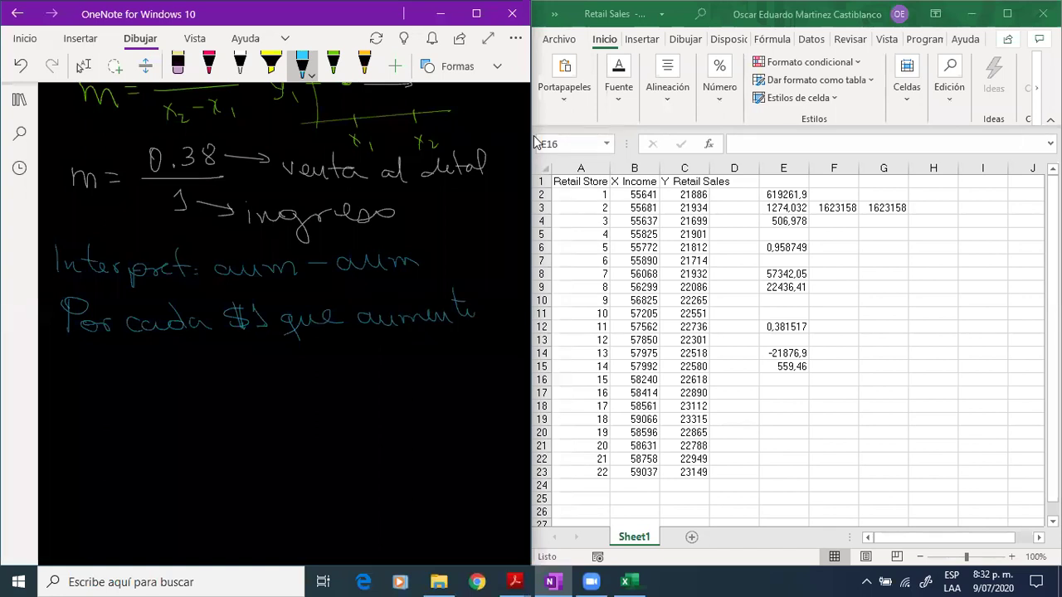
Continue the interpretation with "el ingreso (x), las ventas al detal aumentarán", writing (x) in red and the rest in blue.
scroll(406, 269, down, 1)
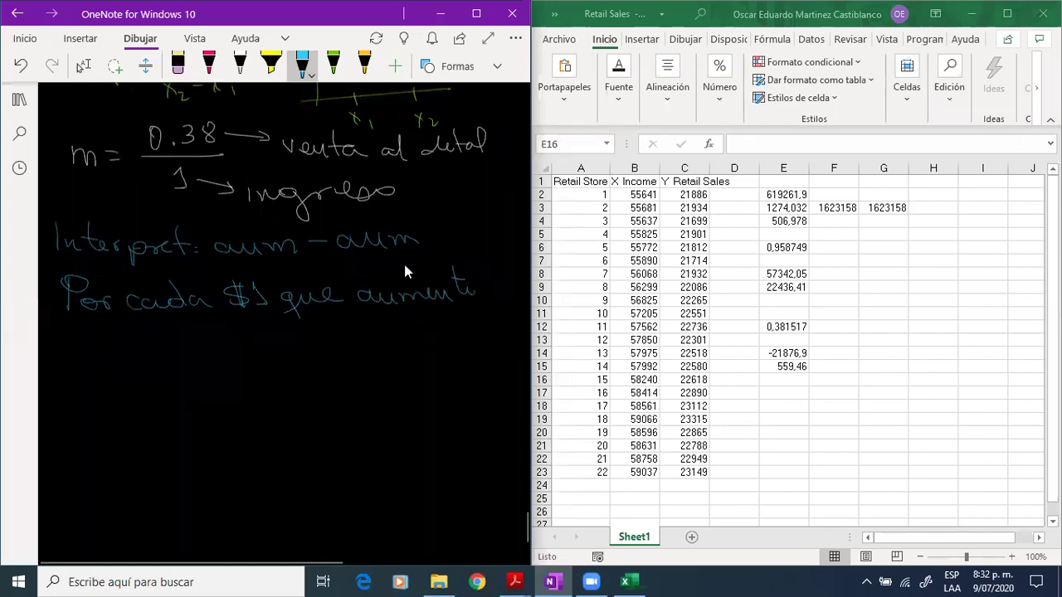
mouse_move(57, 332)
mouse_down()
mouse_move(73, 337)
mouse_move(91, 311)
mouse_move(120, 340)
mouse_move(136, 330)
mouse_move(163, 359)
mouse_move(202, 329)
mouse_move(221, 326)
mouse_move(237, 345)
mouse_move(269, 340)
mouse_move(251, 343)
mouse_up()
click(209, 65)
mouse_move(270, 315)
mouse_down()
mouse_move(274, 347)
mouse_move(292, 350)
mouse_up()
click(302, 65)
mouse_move(316, 307)
mouse_down()
mouse_move(323, 340)
mouse_move(363, 337)
mouse_up()
mouse_move(375, 327)
mouse_down()
mouse_move(385, 339)
mouse_move(423, 330)
mouse_move(440, 303)
mouse_move(472, 331)
mouse_up()
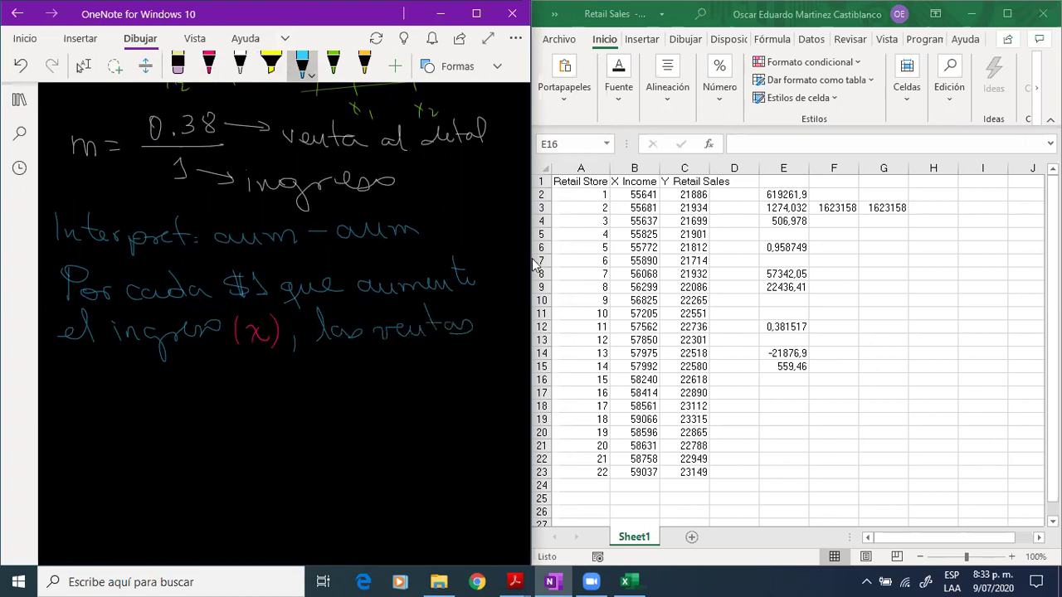
mouse_move(51, 384)
mouse_down()
mouse_move(295, 381)
mouse_move(308, 355)
mouse_move(320, 380)
mouse_move(347, 380)
mouse_move(360, 375)
mouse_move(360, 354)
mouse_up()
drag(364, 377, 373, 373)
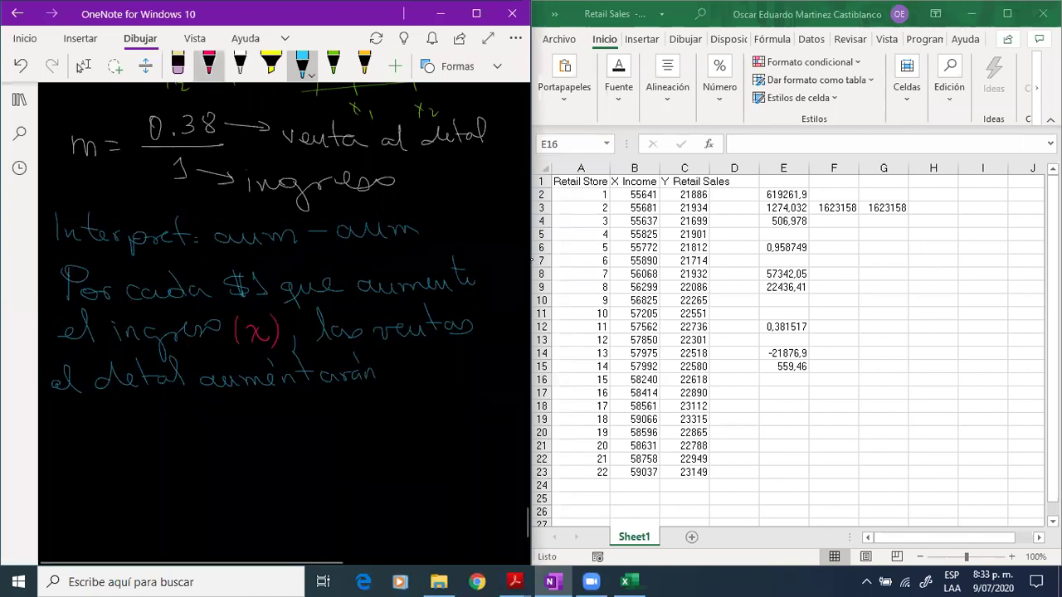
Erase the word "aumentarán" after "al detal" and write (y) in red in its place.
click(177, 67)
drag(205, 381, 305, 373)
mouse_move(360, 355)
mouse_down()
mouse_move(354, 363)
mouse_move(371, 374)
mouse_up()
drag(282, 378, 295, 379)
drag(322, 377, 340, 375)
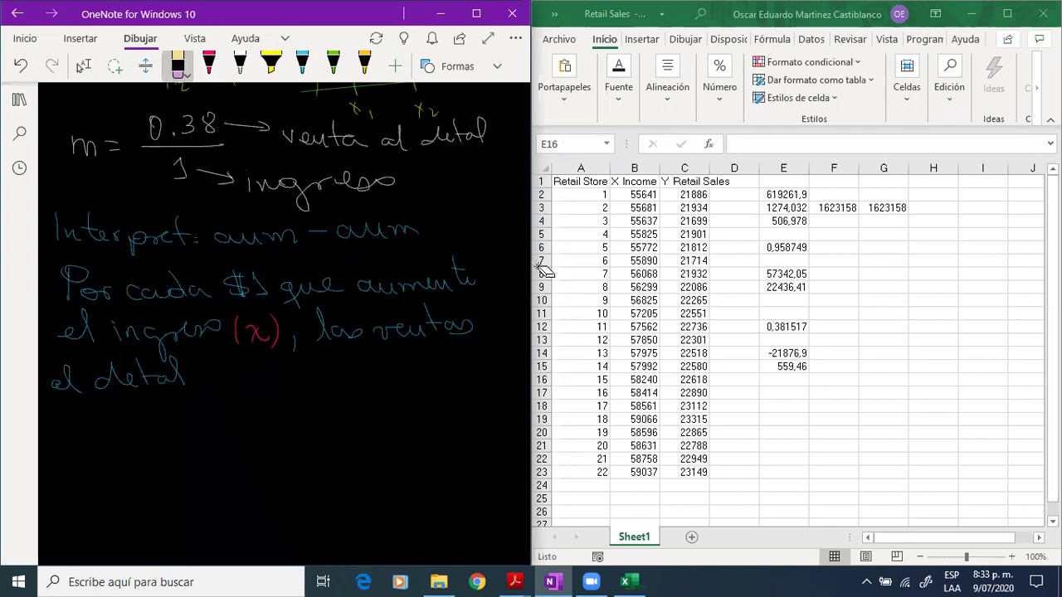
click(209, 66)
drag(206, 362, 202, 384)
mouse_move(209, 371)
mouse_down()
mouse_move(216, 400)
mouse_move(235, 385)
mouse_up()
Finish the interpretation sentence in blue by handwriting "aumentarán en $0.38" after (y).
click(302, 66)
click(302, 67)
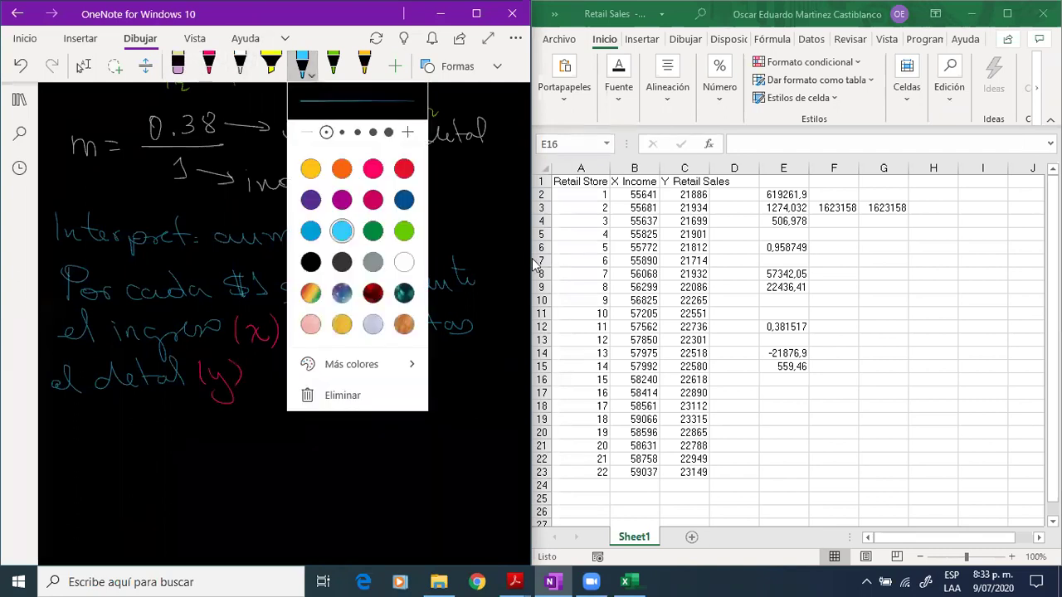
click(288, 81)
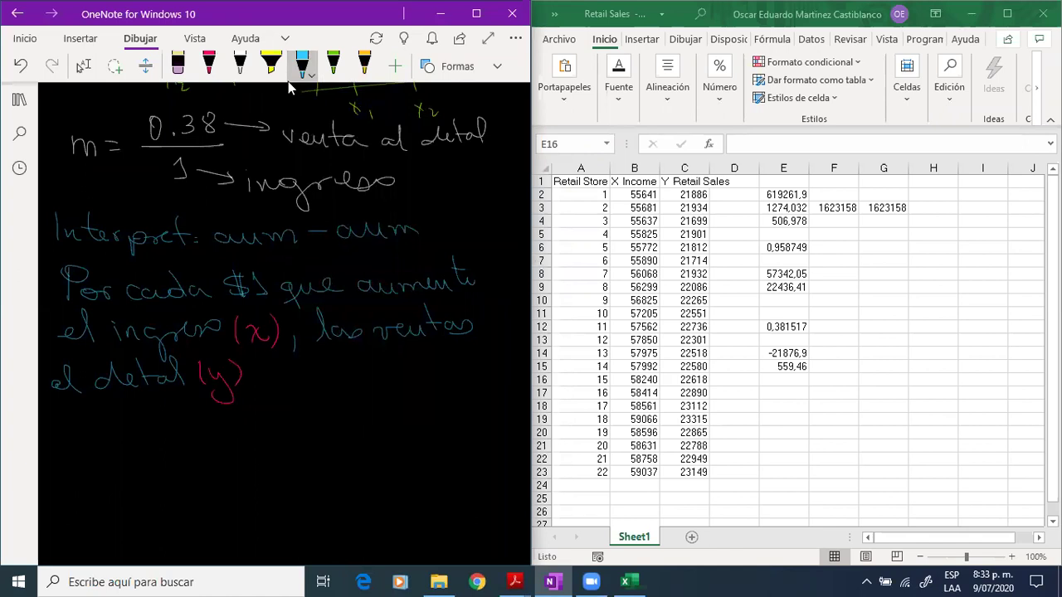
mouse_move(271, 376)
mouse_down()
mouse_move(353, 383)
mouse_move(383, 365)
mouse_move(463, 373)
mouse_move(428, 374)
mouse_up()
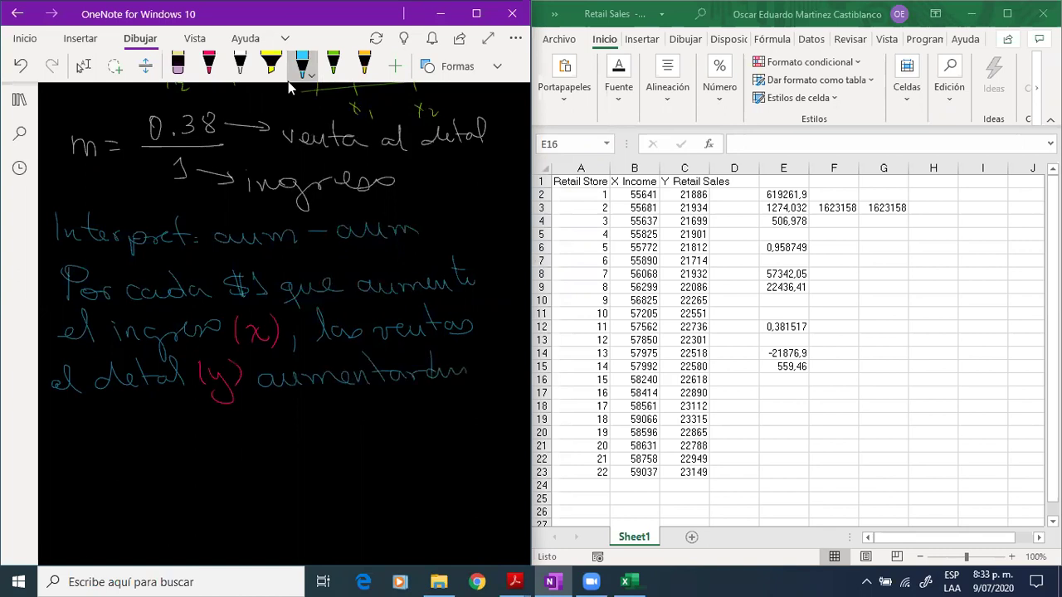
mouse_move(60, 425)
mouse_down()
mouse_move(164, 433)
mouse_move(154, 410)
mouse_move(119, 435)
mouse_move(129, 441)
mouse_up()
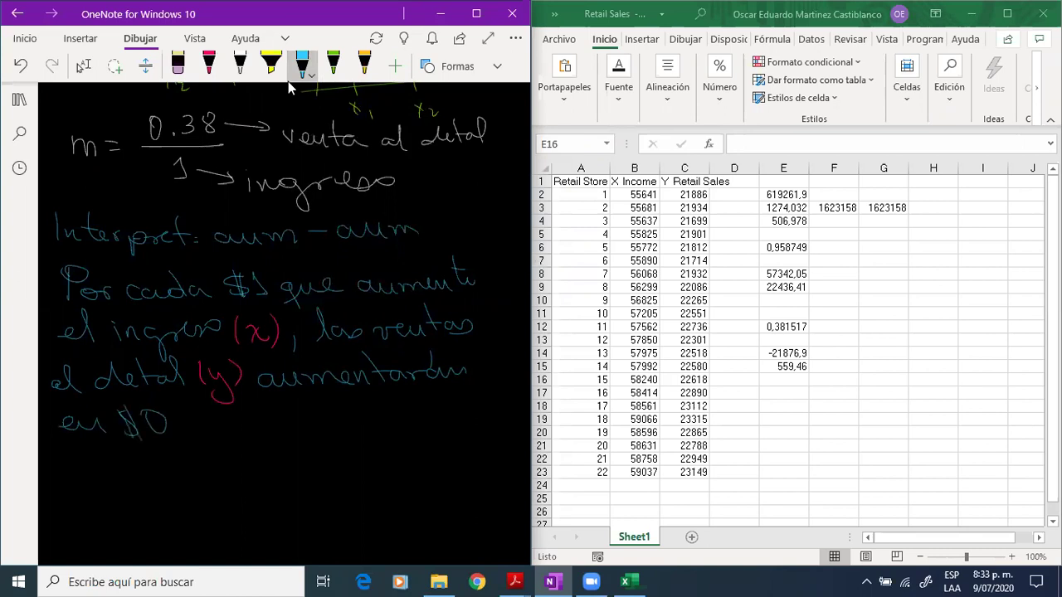
mouse_move(184, 413)
mouse_down()
mouse_move(196, 418)
mouse_move(186, 428)
mouse_move(212, 408)
mouse_up()
key(ctrl+z)
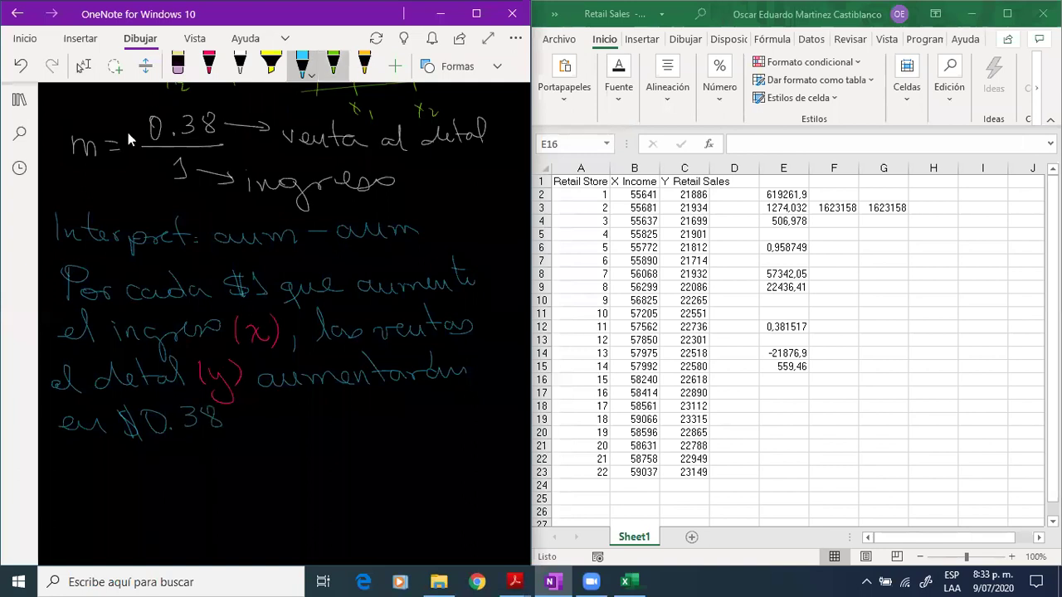
scroll(270, 287, up, 3)
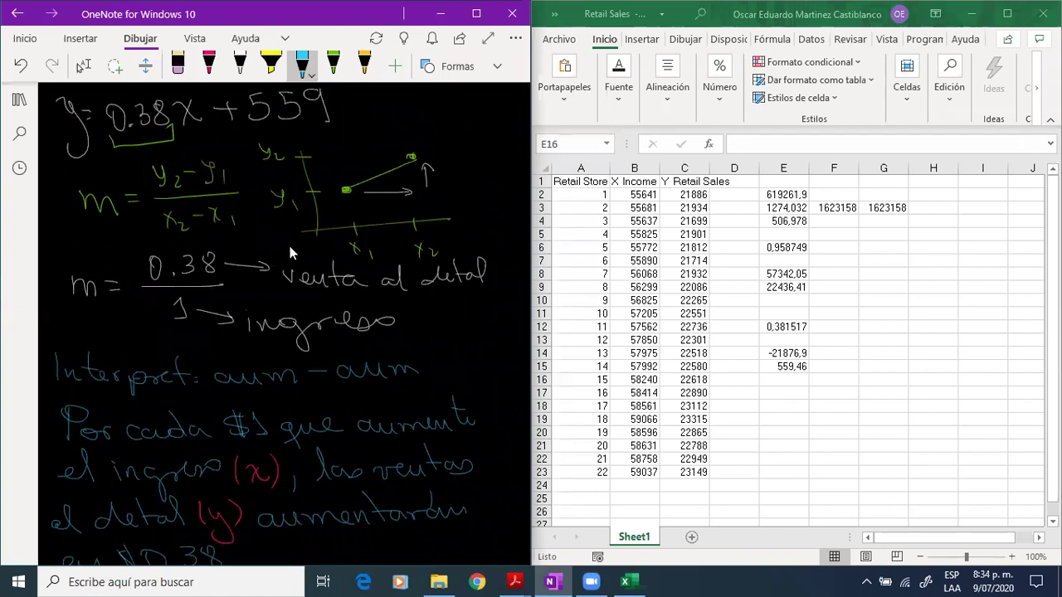
scroll(288, 241, up, 3)
scroll(285, 366, down, 3)
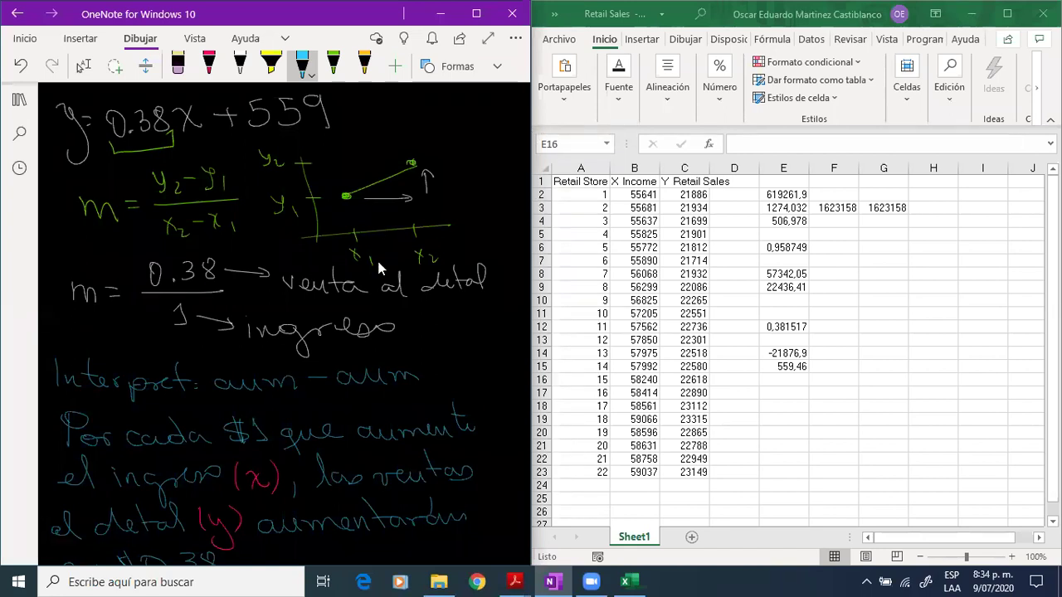
scroll(375, 294, up, 3)
scroll(375, 304, down, 2)
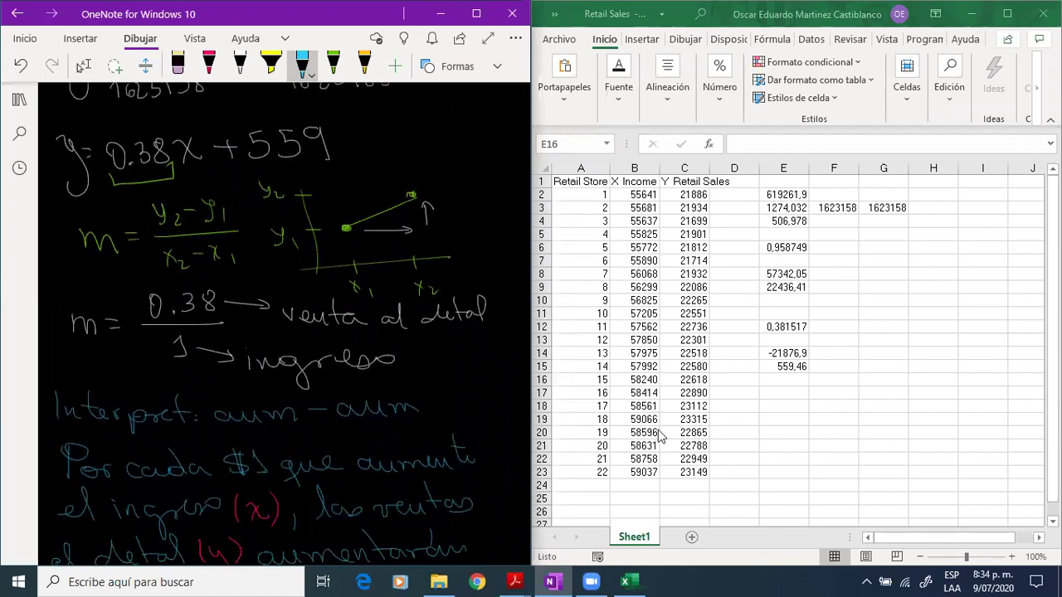
Handwrite "x = 58300" in white below the slope interpretation in the OneNote page.
scroll(682, 402, down, 1)
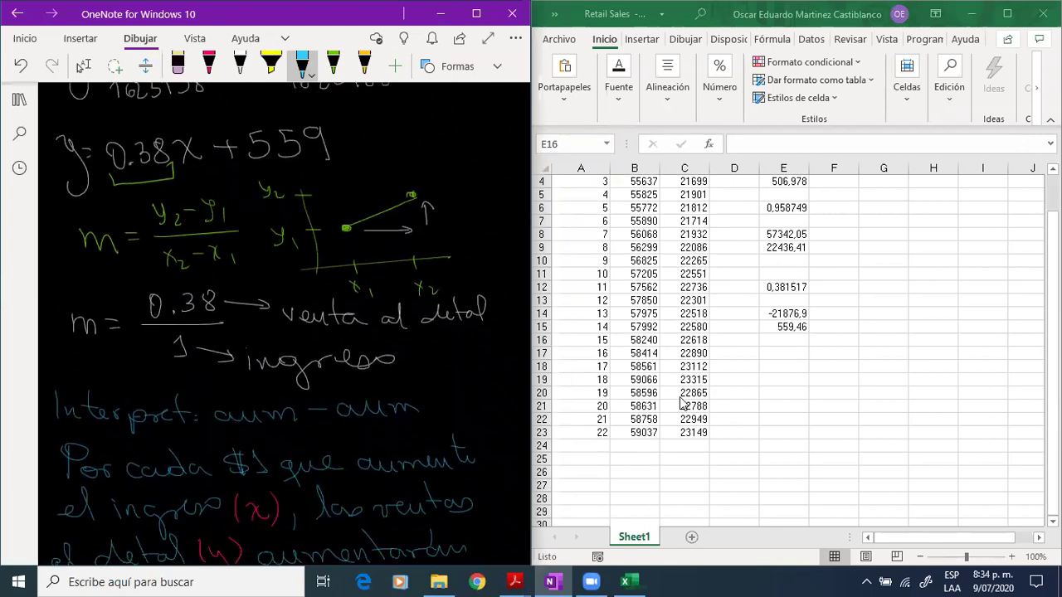
scroll(682, 402, up, 1)
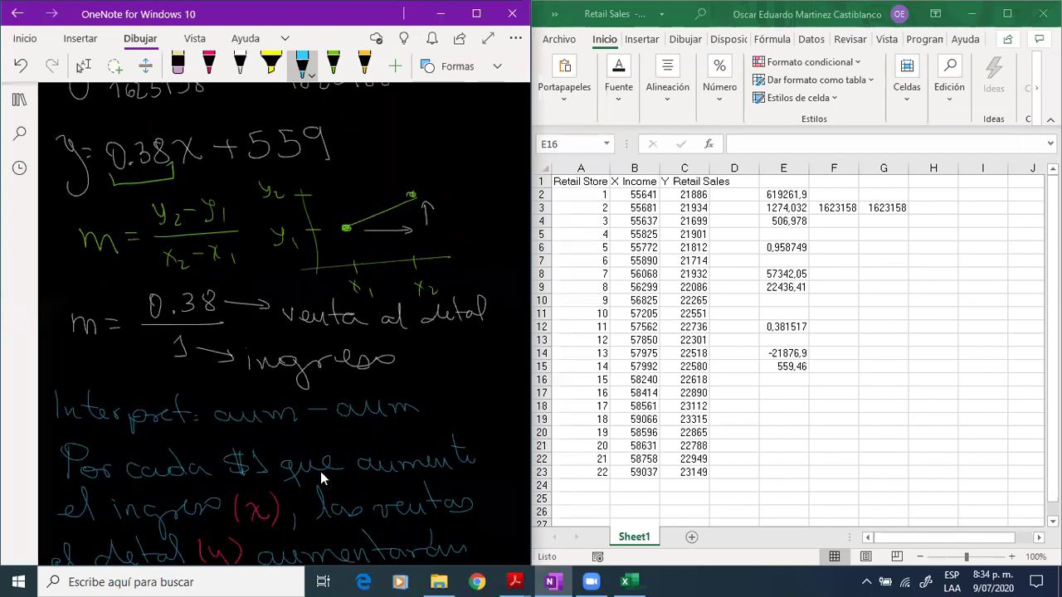
scroll(334, 430, down, 1)
scroll(334, 429, down, 5)
scroll(334, 430, up, 2)
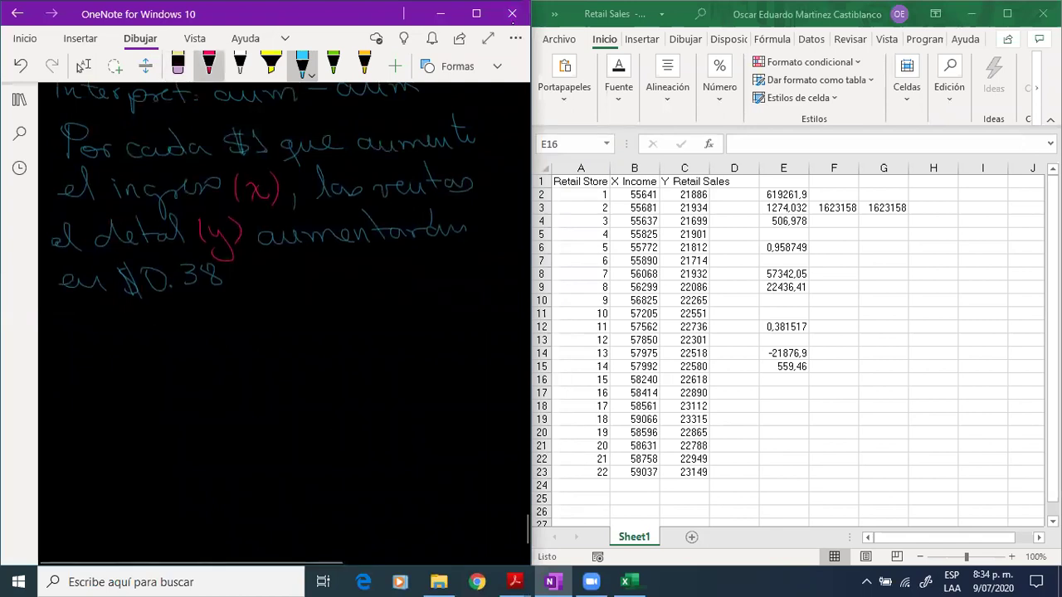
click(240, 65)
mouse_move(76, 326)
mouse_down()
mouse_move(101, 342)
mouse_move(83, 350)
mouse_up()
drag(104, 332, 119, 332)
mouse_move(106, 343)
mouse_down()
mouse_move(141, 340)
mouse_move(178, 314)
mouse_up()
click(197, 331)
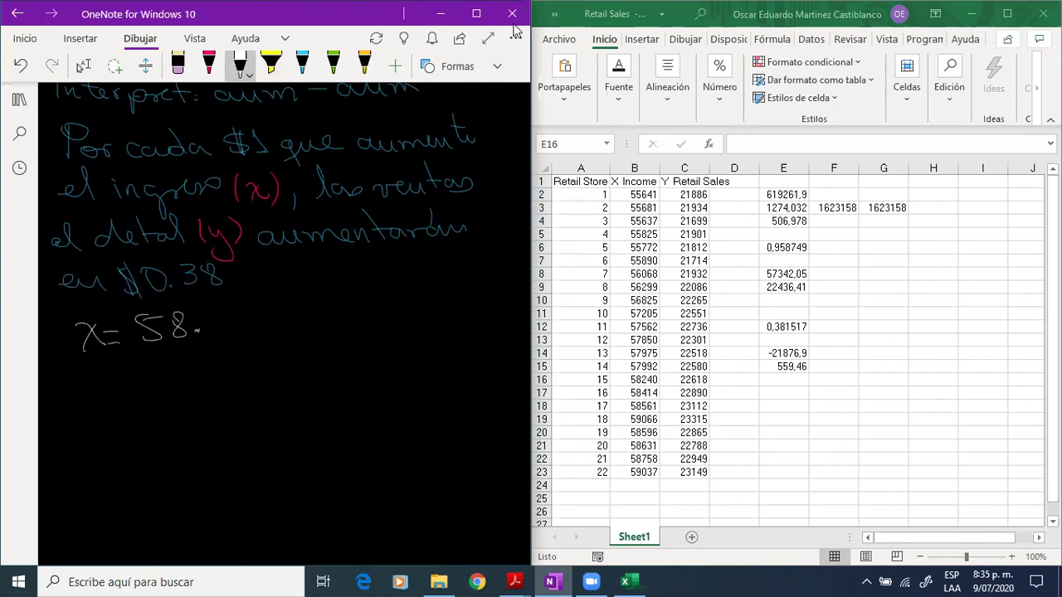
mouse_move(196, 306)
mouse_down()
mouse_move(206, 315)
mouse_move(199, 332)
mouse_up()
mouse_move(231, 311)
mouse_down()
mouse_move(227, 329)
mouse_move(246, 310)
mouse_up()
drag(260, 309, 257, 310)
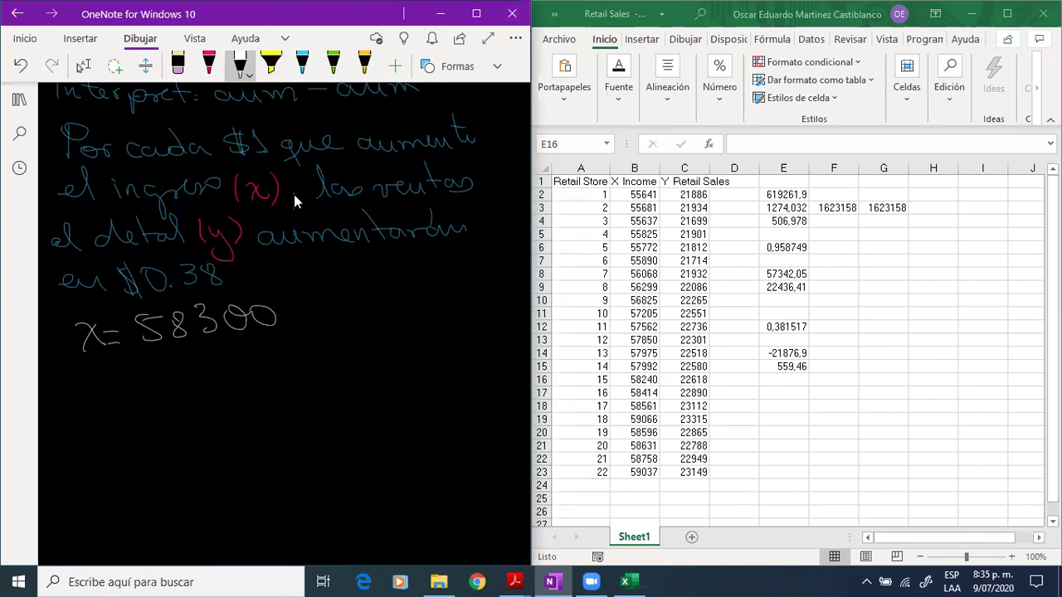
Substitute the income into the regression equation by handwriting "y = 0.38(58300)" in white under the x value.
scroll(294, 196, up, 3)
scroll(294, 195, up, 6)
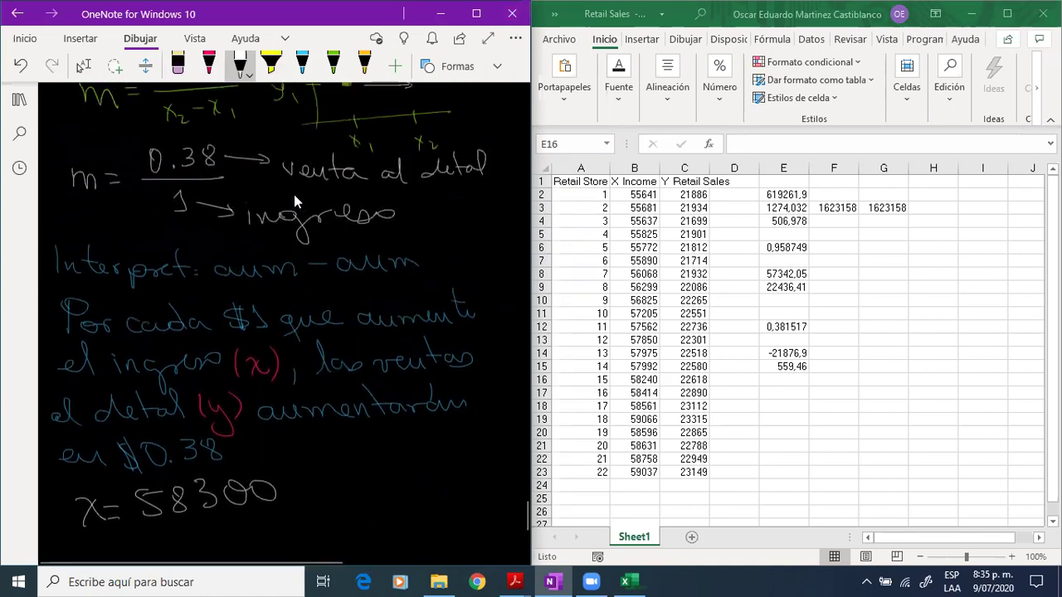
scroll(294, 194, down, 4)
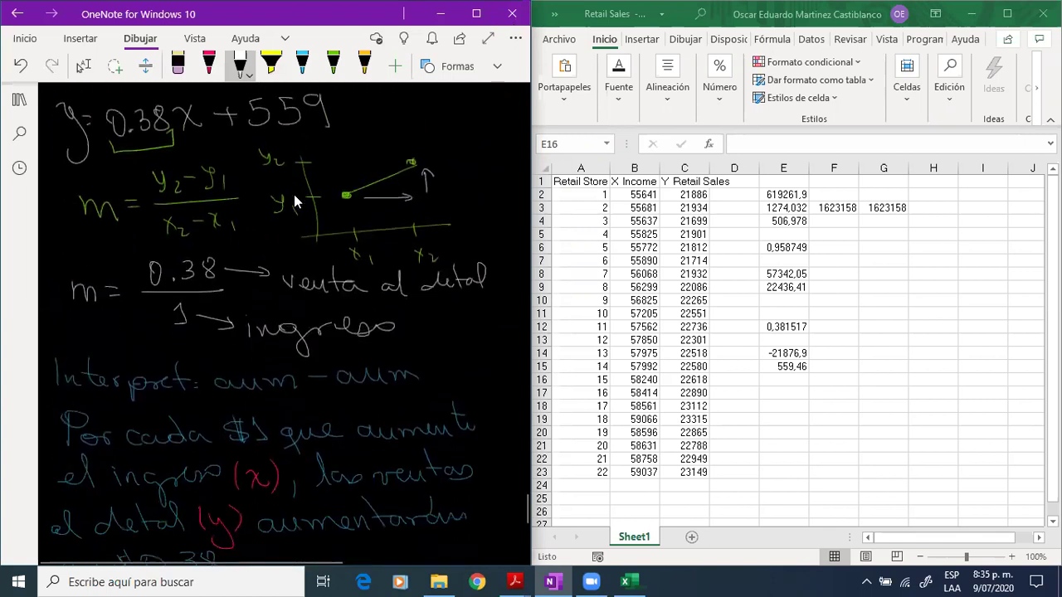
scroll(293, 194, down, 4)
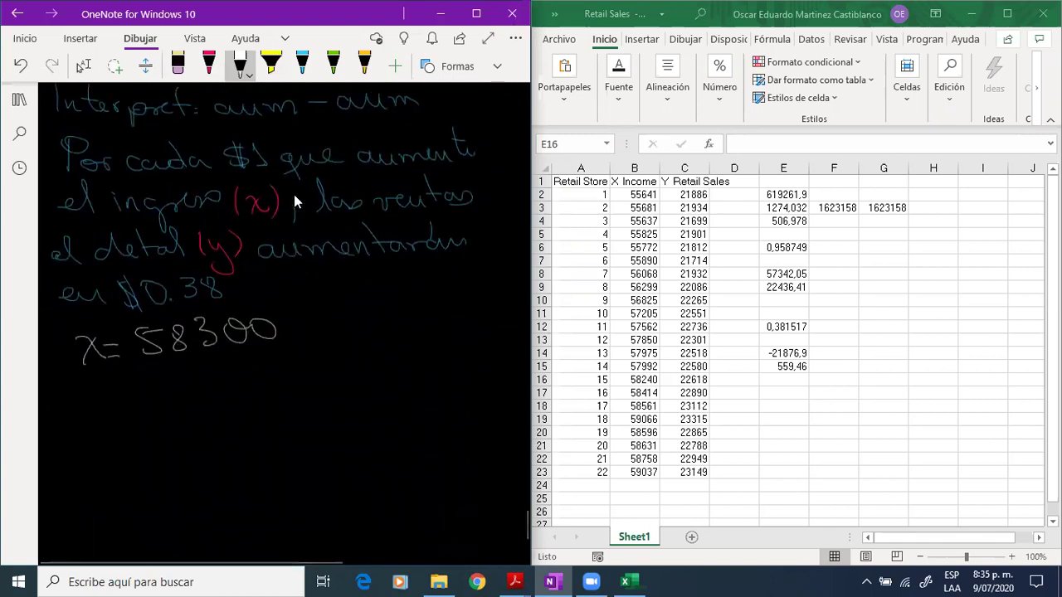
mouse_move(76, 386)
mouse_down()
mouse_move(91, 430)
mouse_move(133, 381)
mouse_move(154, 399)
mouse_move(192, 393)
mouse_move(179, 380)
mouse_move(200, 397)
mouse_move(212, 378)
mouse_move(217, 389)
mouse_up()
click(146, 399)
mouse_move(244, 372)
mouse_down()
mouse_move(237, 386)
mouse_move(241, 368)
mouse_up()
drag(252, 367, 254, 388)
mouse_move(270, 370)
mouse_down()
mouse_move(276, 386)
mouse_move(291, 384)
mouse_up()
drag(306, 365, 309, 392)
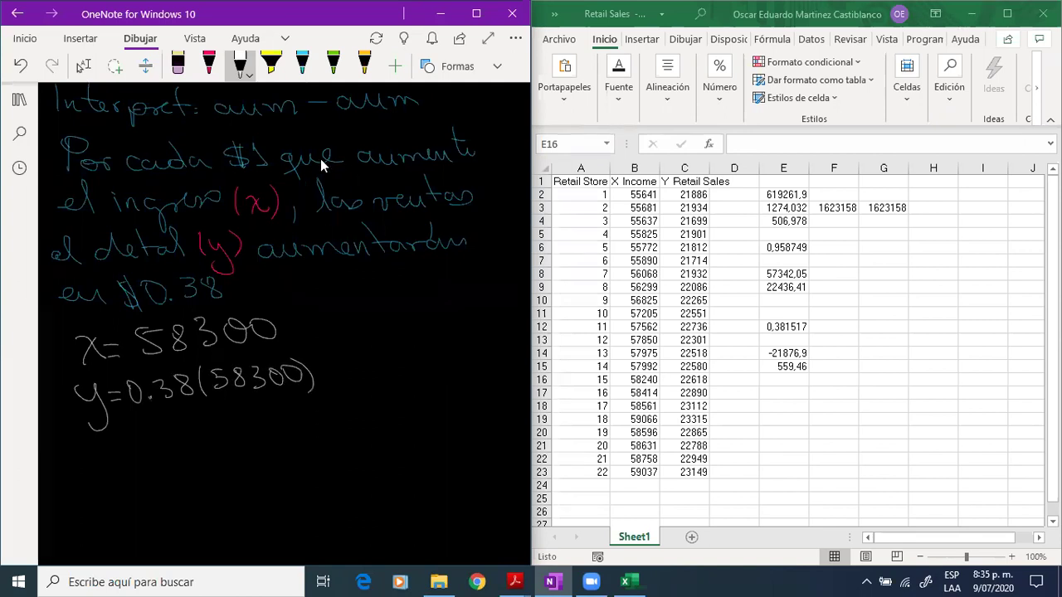
Complete the substituted equation with "+ 599" and write an equals sign on the line below.
scroll(293, 194, up, 5)
scroll(287, 207, down, 10)
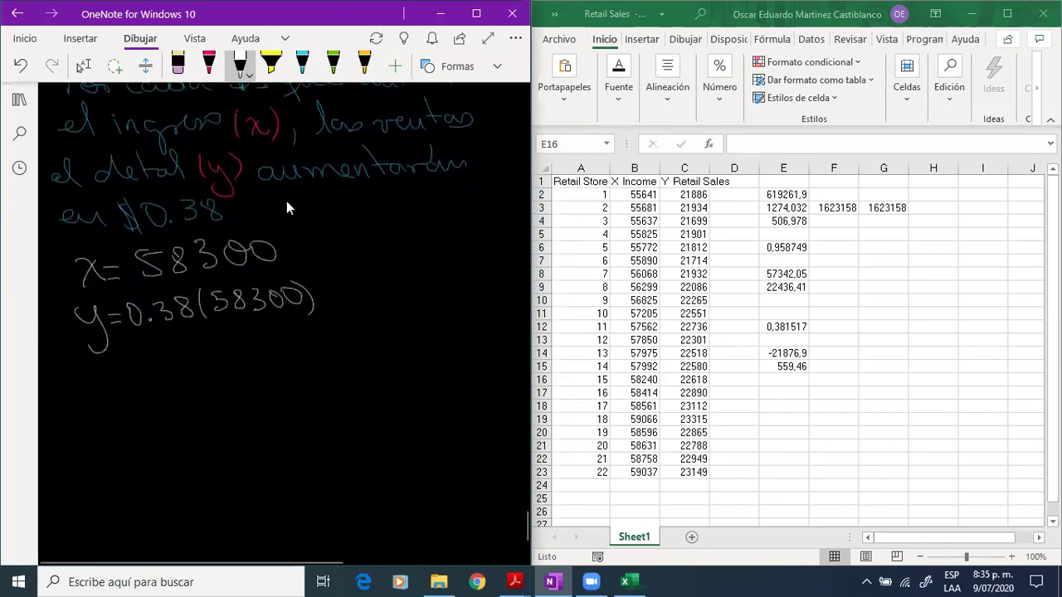
drag(325, 294, 337, 293)
mouse_move(330, 287)
mouse_down()
mouse_move(331, 301)
mouse_move(367, 305)
mouse_move(383, 291)
mouse_move(394, 309)
mouse_up()
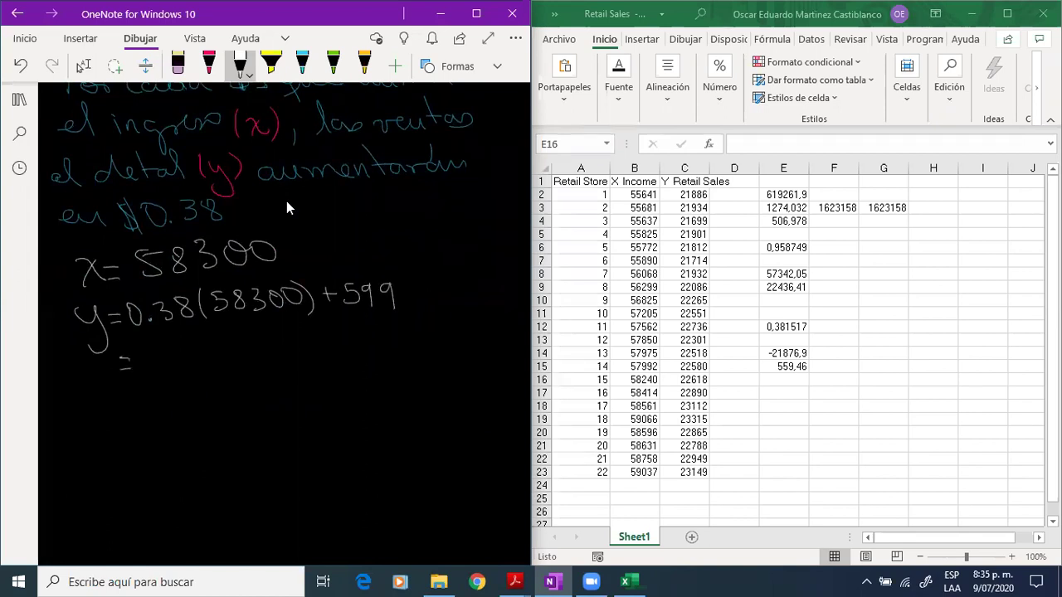
In Excel, calculate the predicted sales in cell E18 with the formula =E12*58300+E15.
click(788, 416)
click(790, 406)
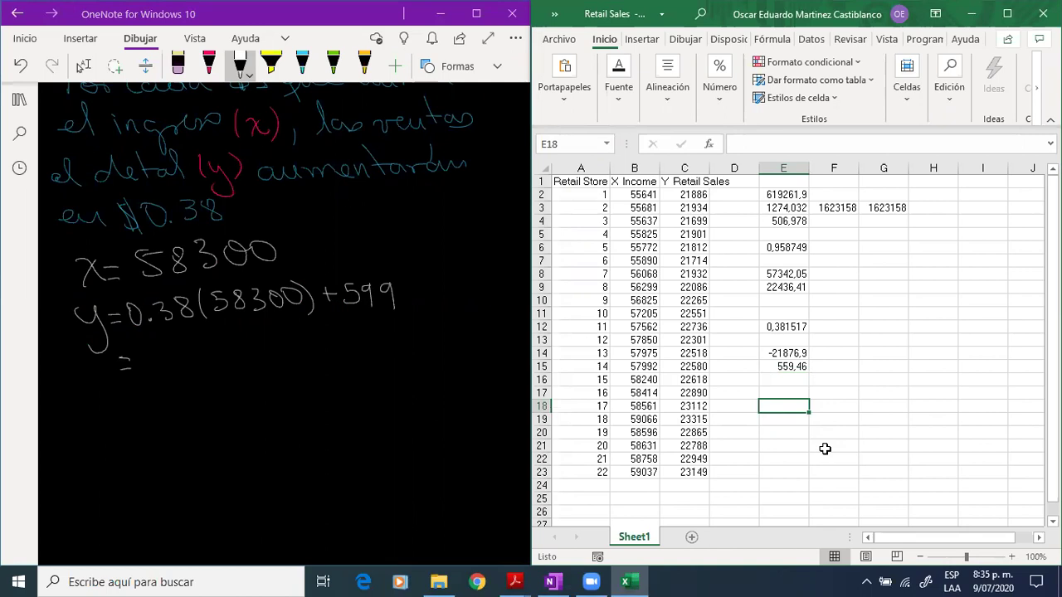
text(=)
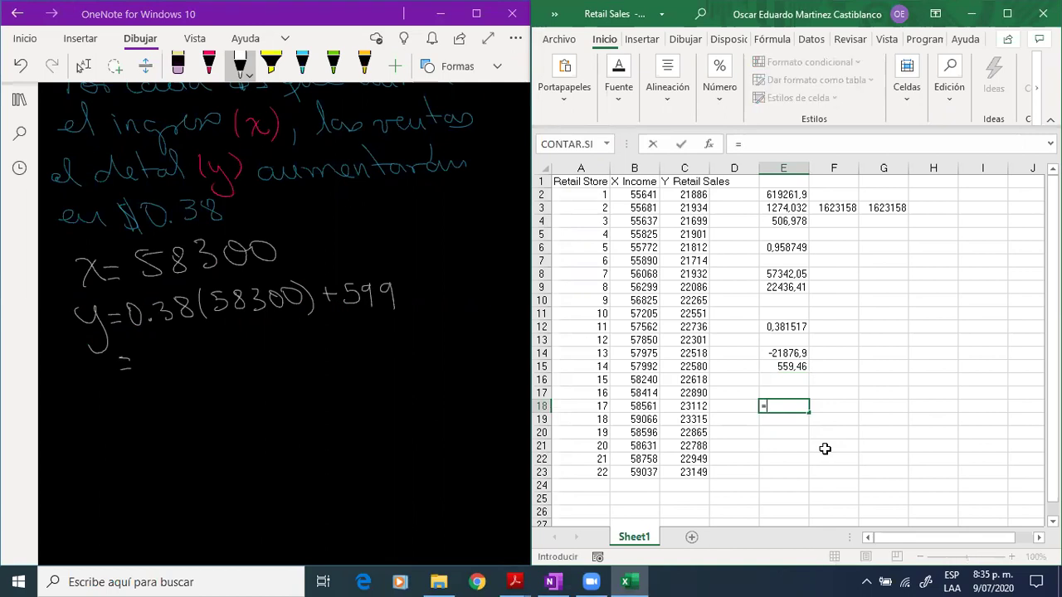
click(792, 326)
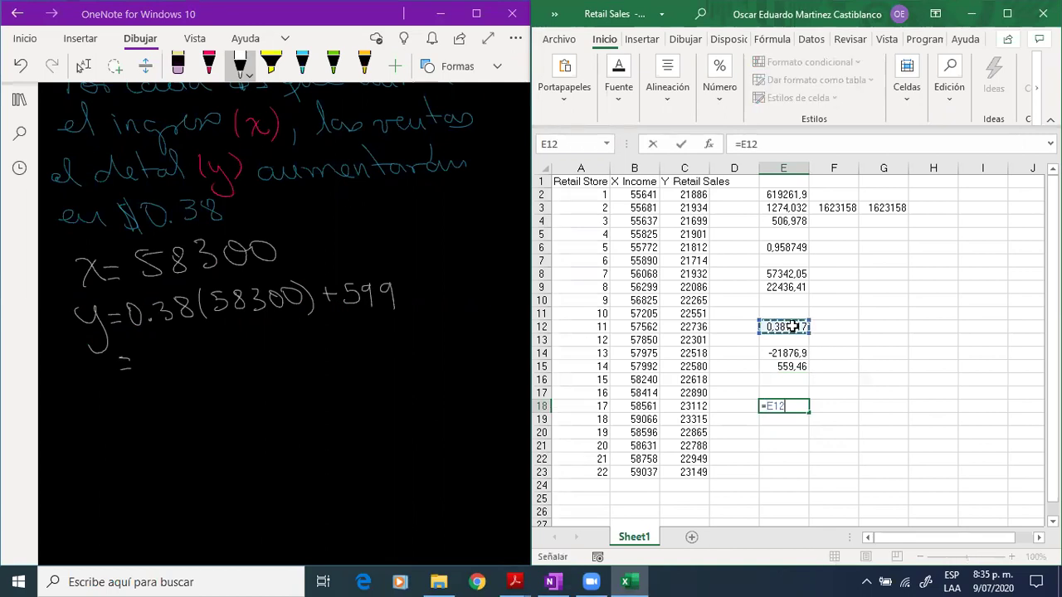
text(*58300)
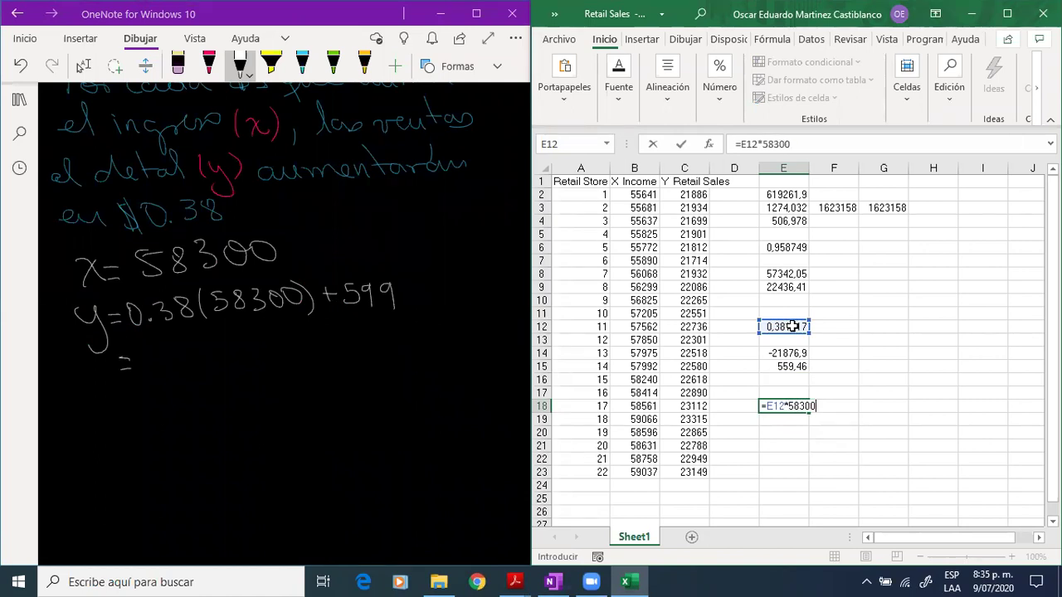
text(+)
click(775, 366)
key(Return)
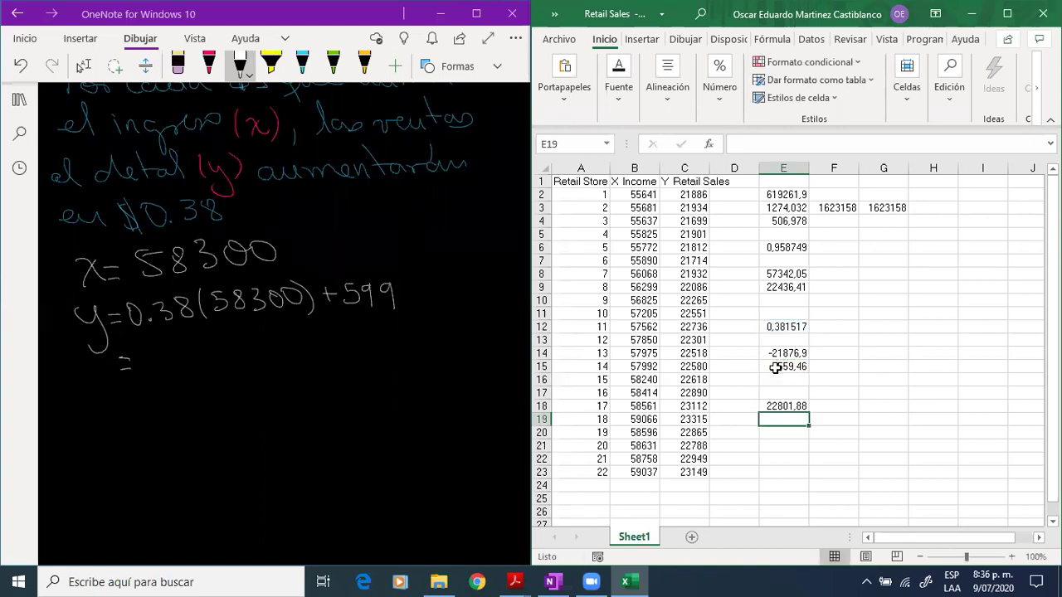
Handwrite the predicted sales value 22802 after the equals sign in the OneNote page.
click(162, 350)
mouse_move(153, 355)
mouse_down()
mouse_move(165, 374)
mouse_move(201, 372)
mouse_move(217, 346)
mouse_move(239, 345)
mouse_up()
mouse_move(257, 345)
mouse_down()
mouse_move(266, 358)
mouse_move(290, 354)
mouse_up()
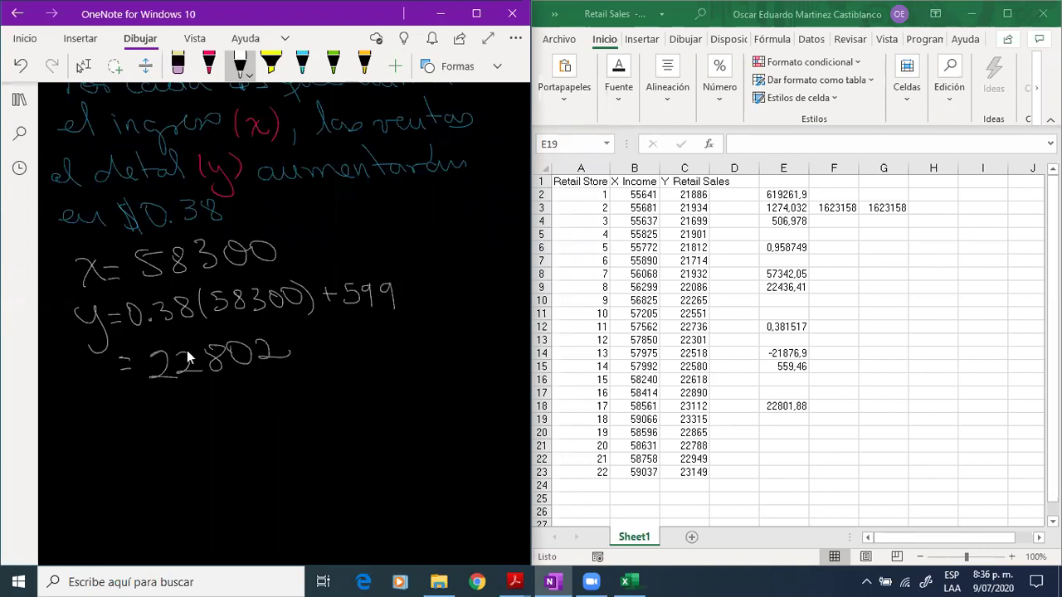
Clear the contents of columns E to G in the Excel sheet.
click(789, 177)
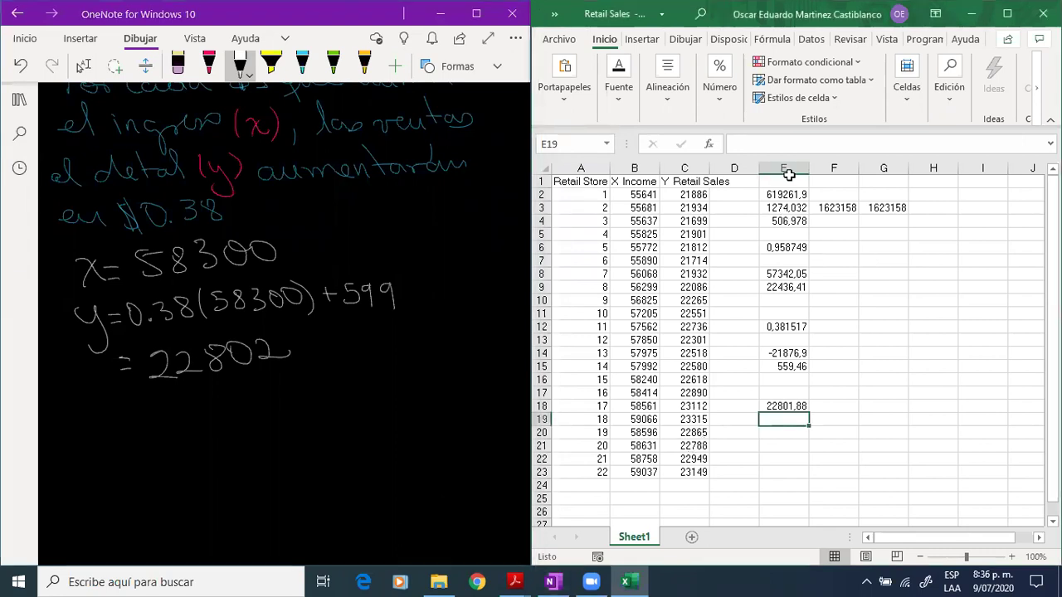
drag(789, 171, 891, 178)
key(Delete)
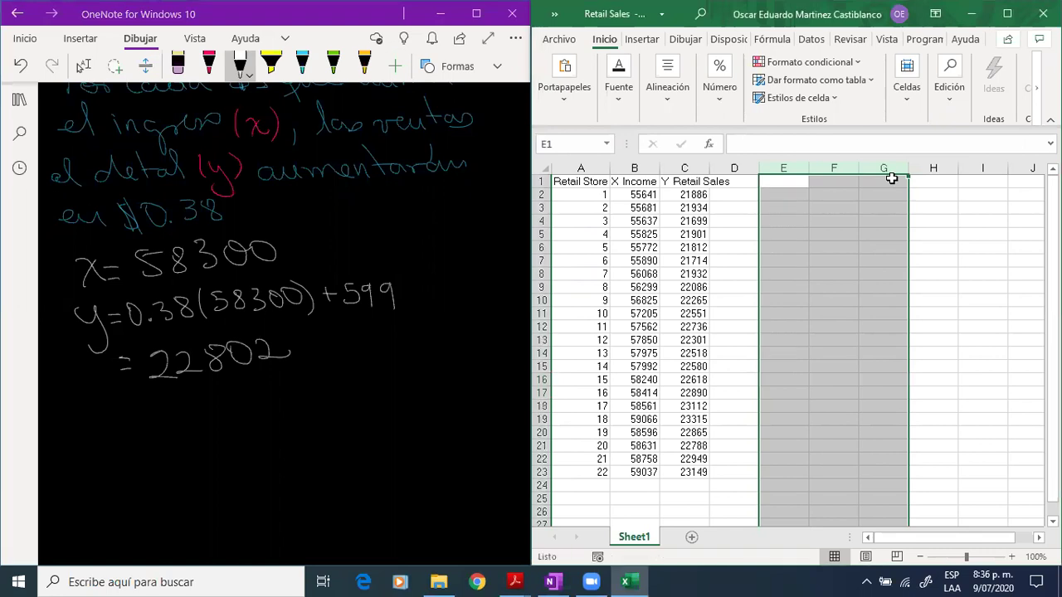
click(399, 284)
scroll(401, 253, up, 10)
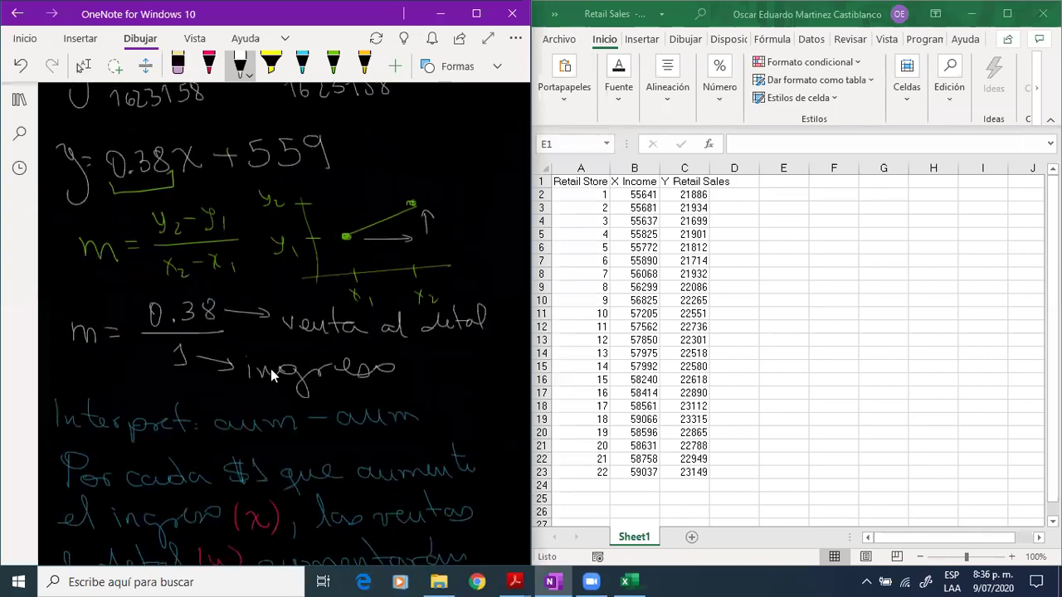
scroll(347, 334, down, 2)
scroll(347, 335, up, 3)
scroll(345, 329, down, 2)
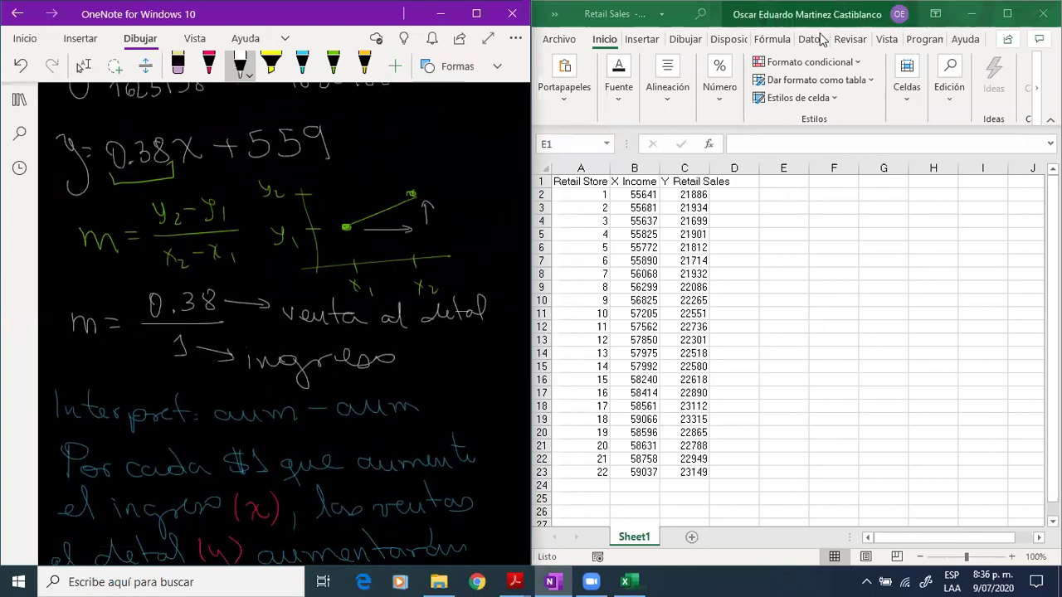
With cell E1 selected, open the Regresión tool from Análisis de datos and move its dialog clear of the data columns.
click(819, 42)
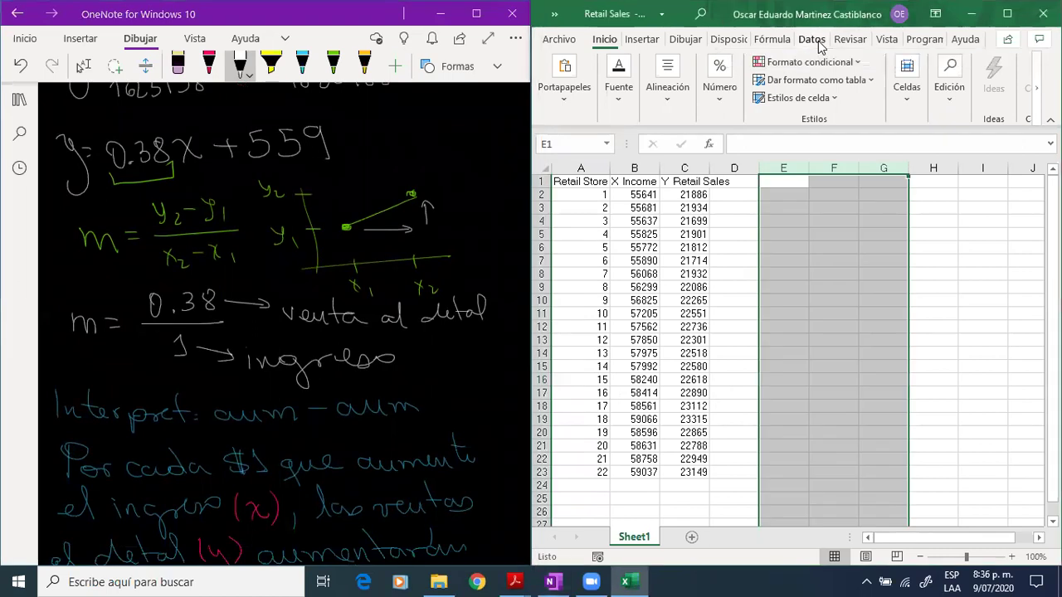
click(819, 208)
click(786, 181)
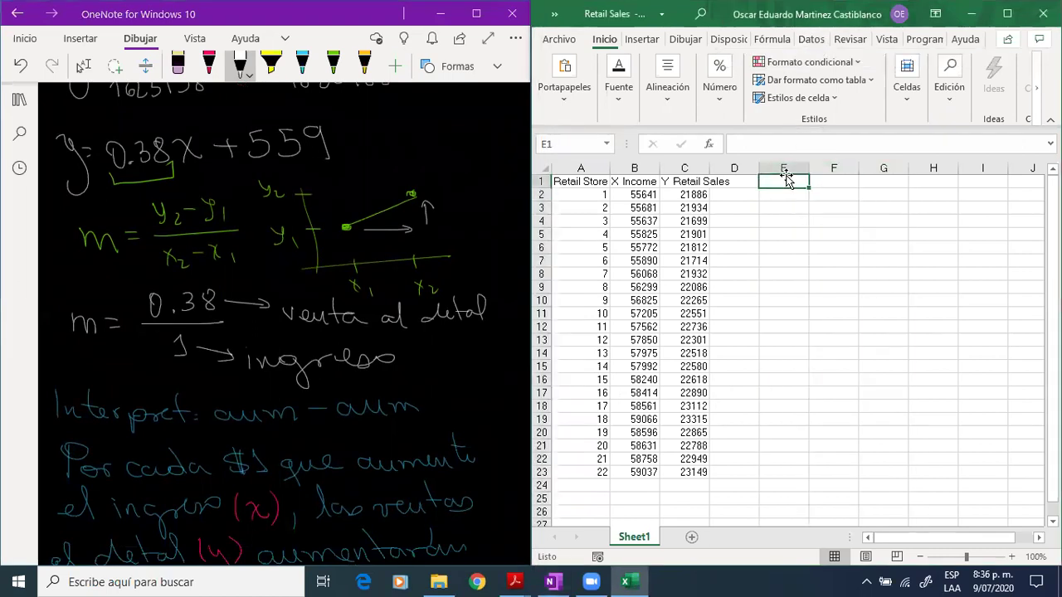
click(813, 41)
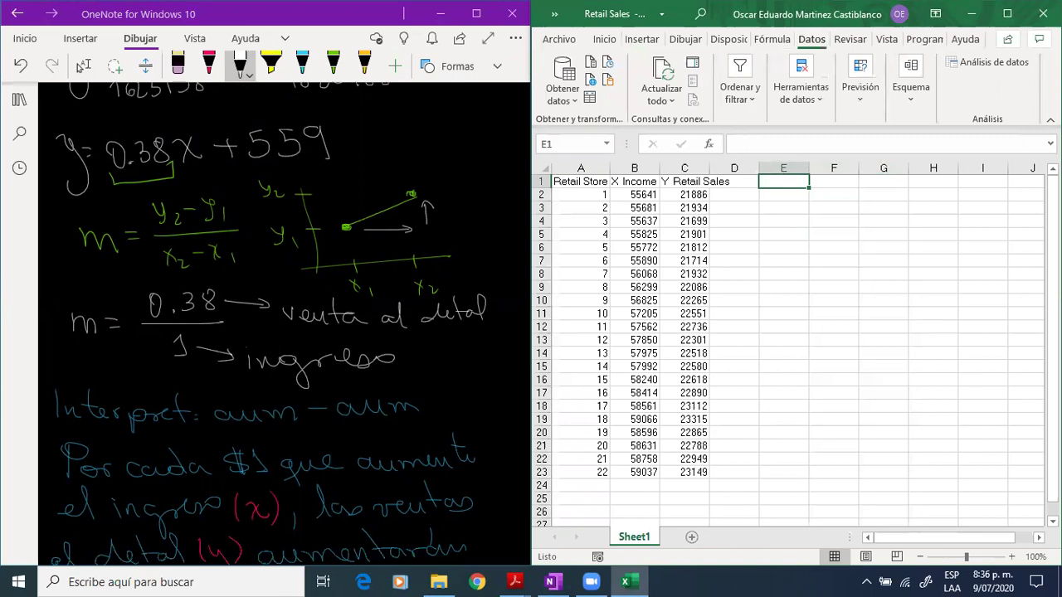
click(992, 63)
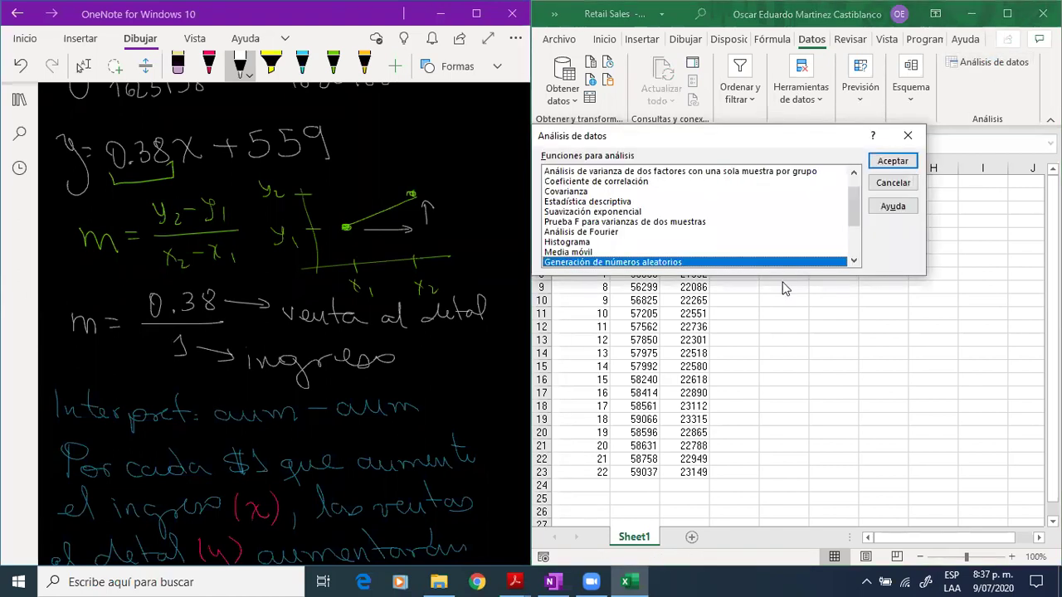
click(853, 262)
click(853, 262)
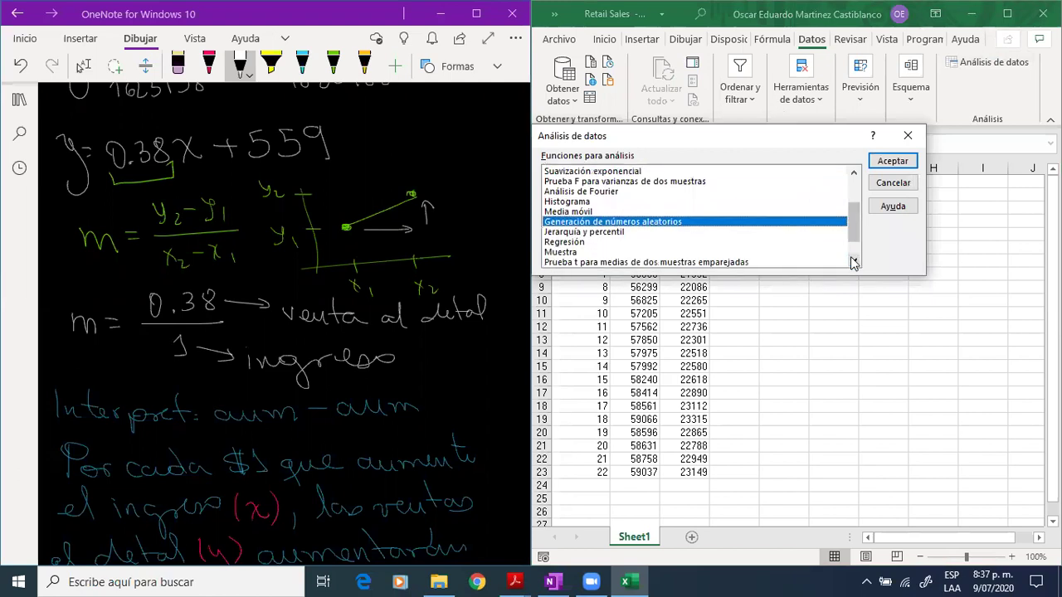
click(853, 263)
click(605, 222)
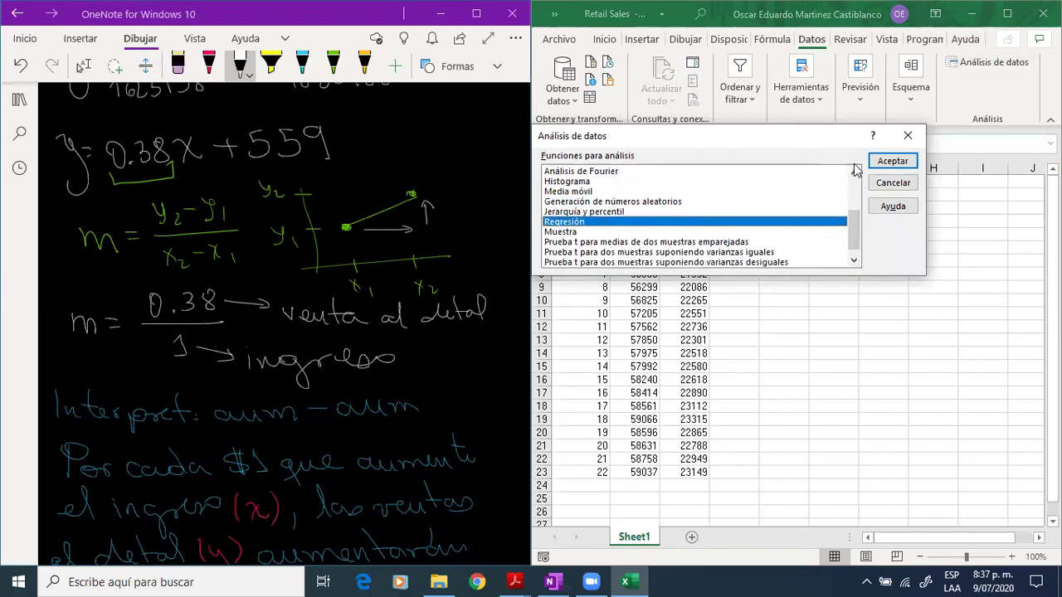
click(892, 160)
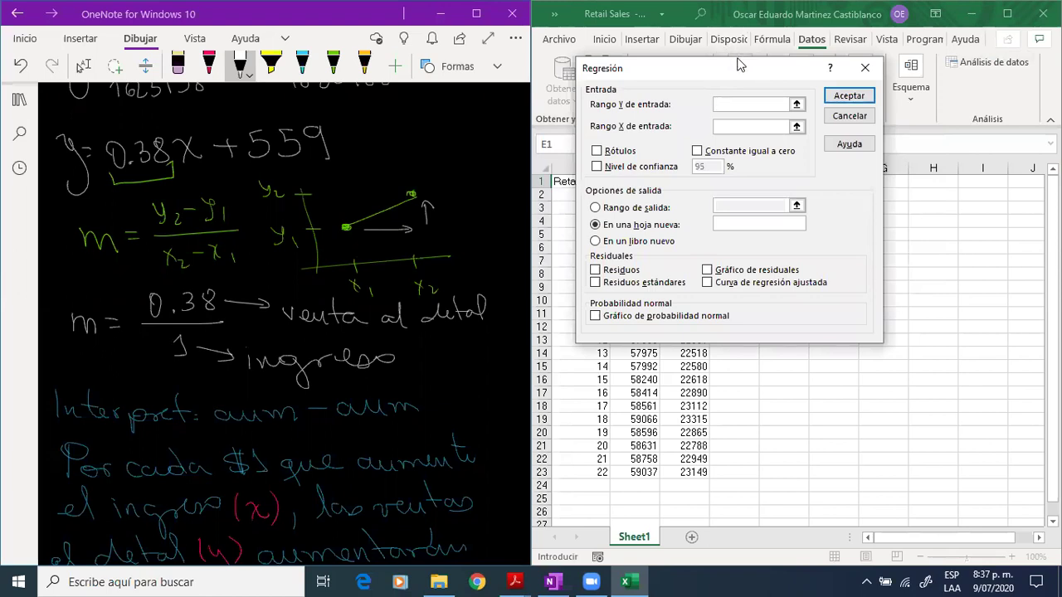
drag(740, 65, 908, 65)
click(904, 106)
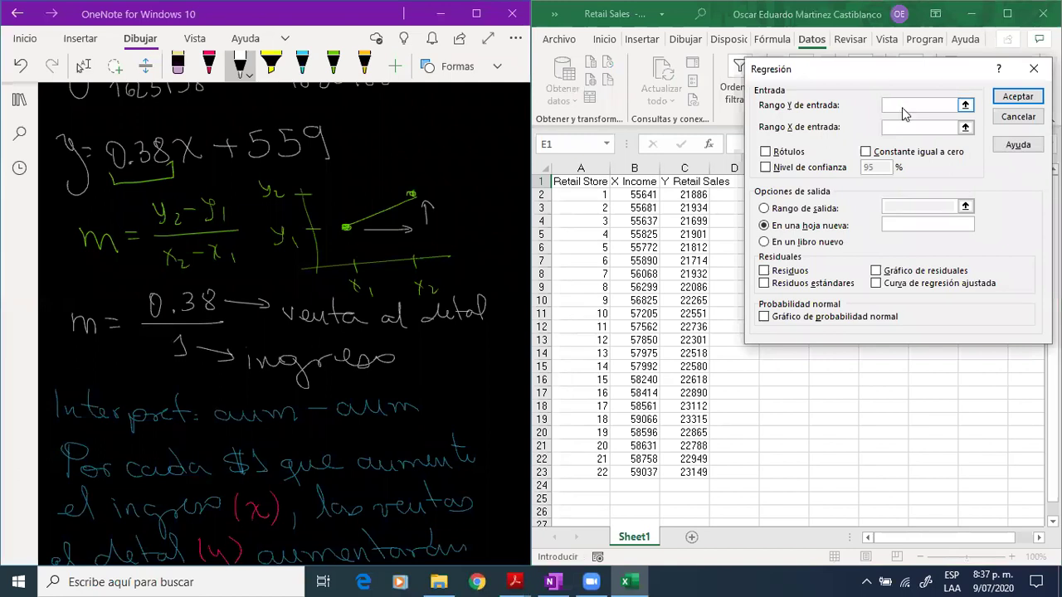
Circle the variables (Y) and (X) in red in the problem statement on the OneNote page.
scroll(368, 240, up, 15)
scroll(364, 200, up, 10)
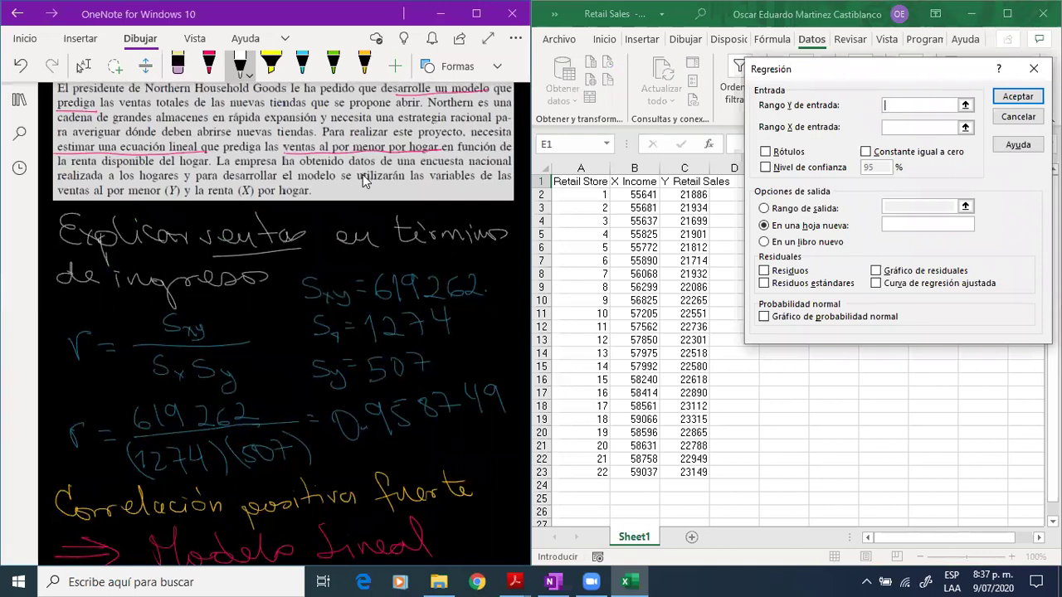
click(214, 69)
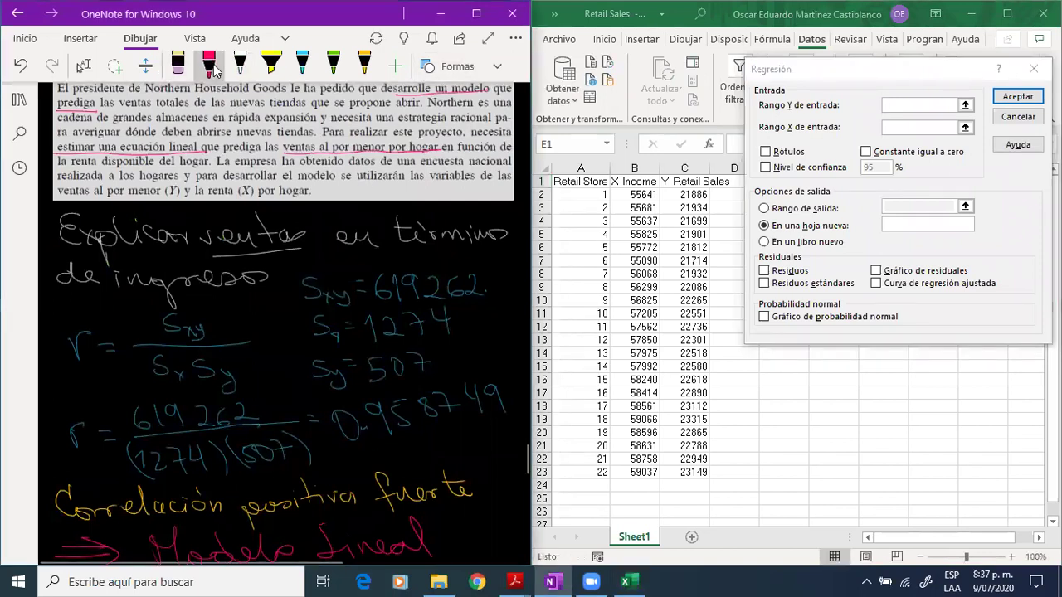
drag(170, 176, 164, 178)
drag(270, 174, 264, 177)
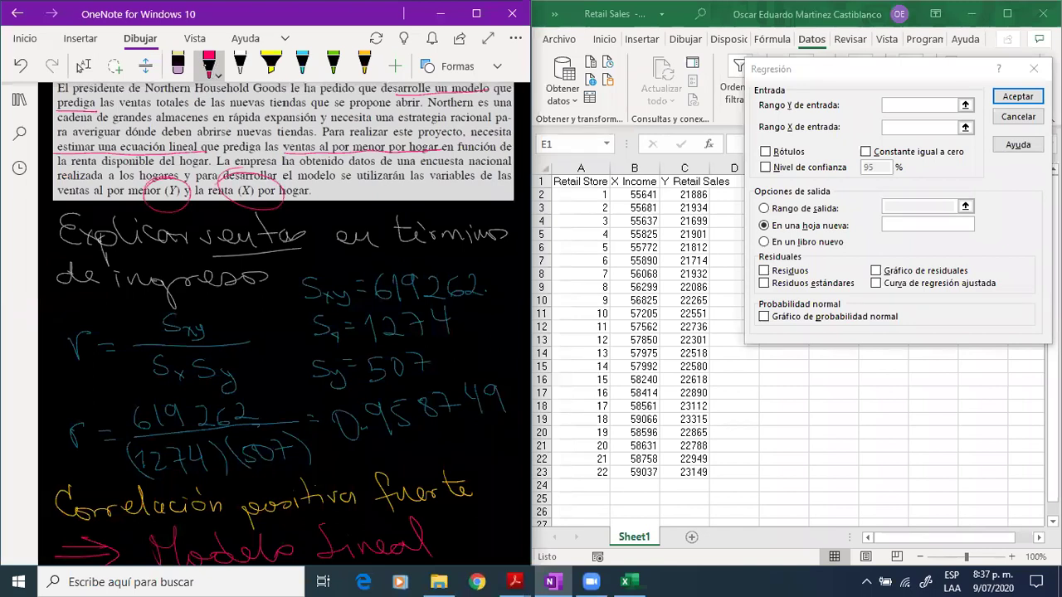
scroll(279, 206, up, 5)
scroll(278, 206, down, 5)
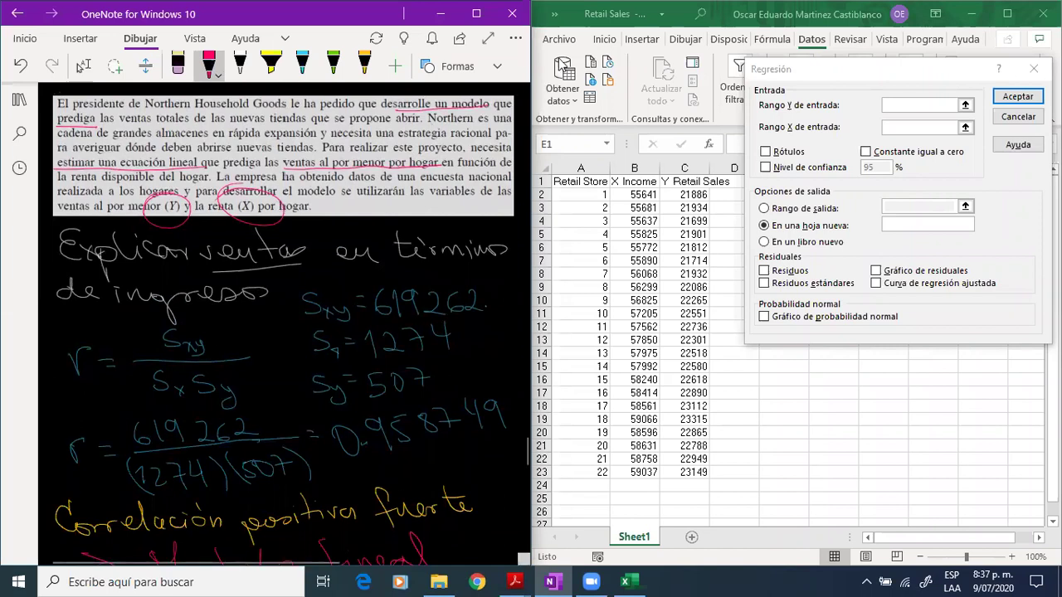
Set the regression's Y input range to the Retail Sales column with its header, $C$1:$C$23.
click(924, 104)
click(964, 105)
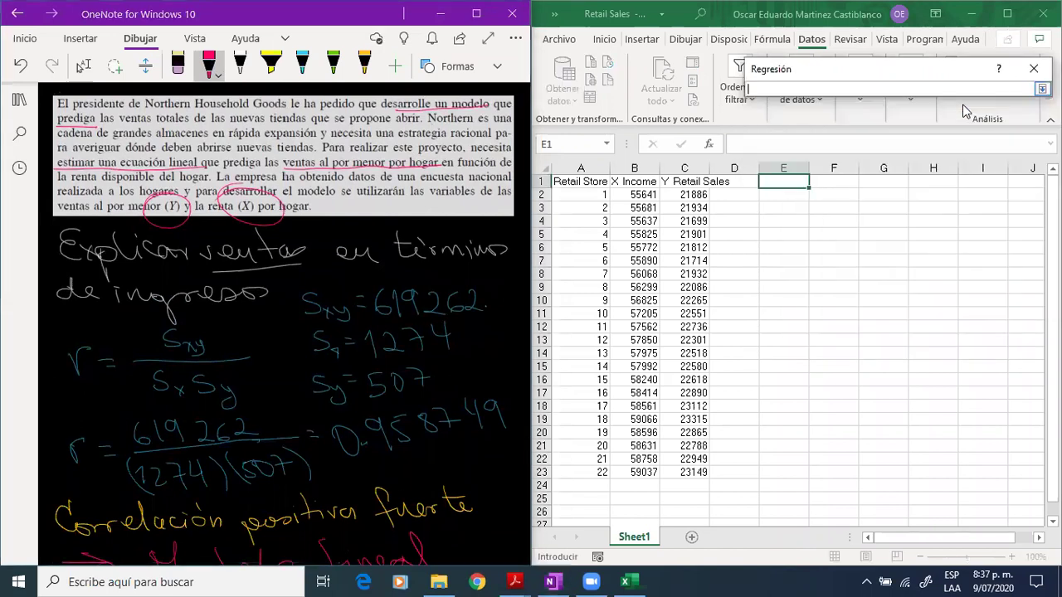
drag(688, 180, 688, 472)
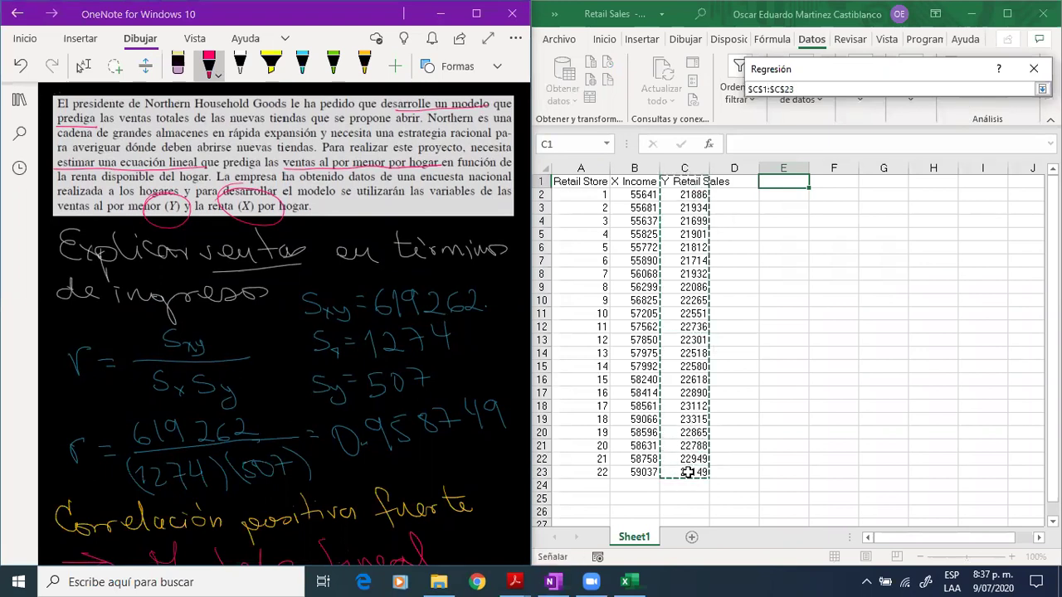
Set the regression's X input range to the Income column, $B$1:$B$23, and enable Rótulos and a Nivel de confianza of 95%.
key(Return)
click(919, 127)
drag(640, 180, 635, 471)
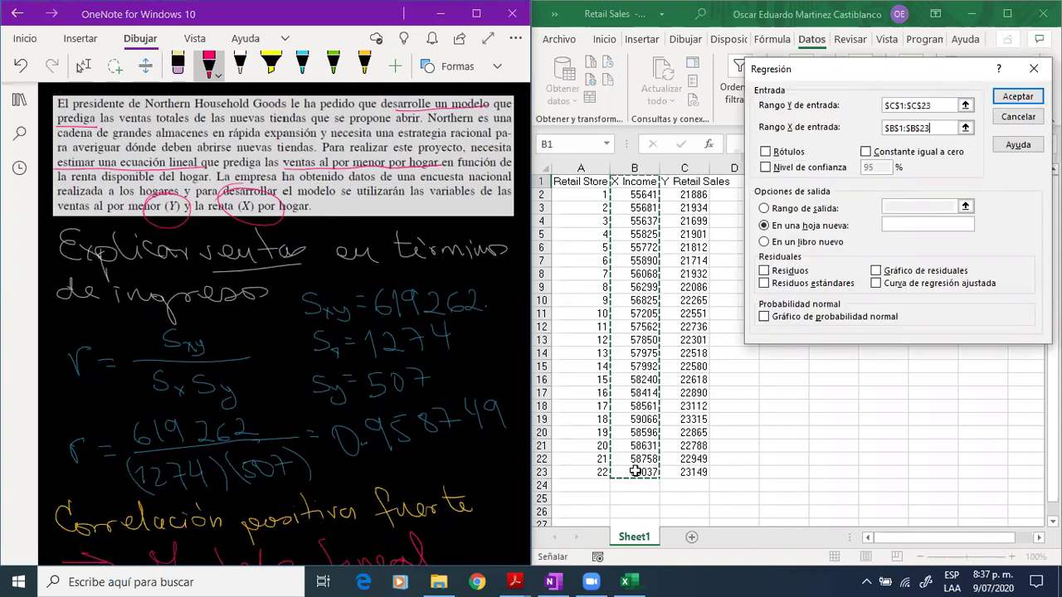
click(770, 152)
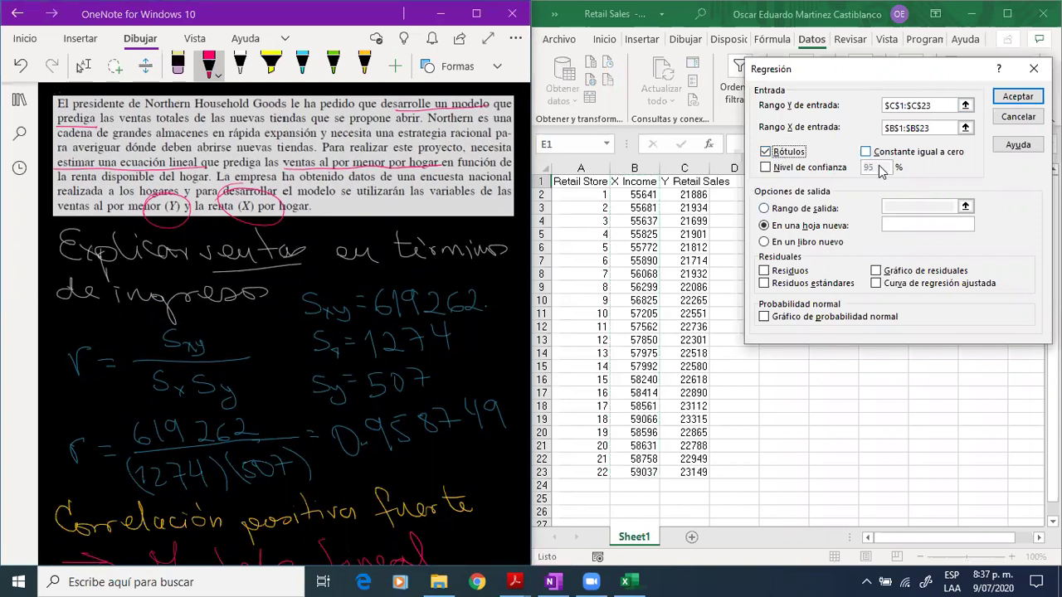
click(764, 167)
key(Escape)
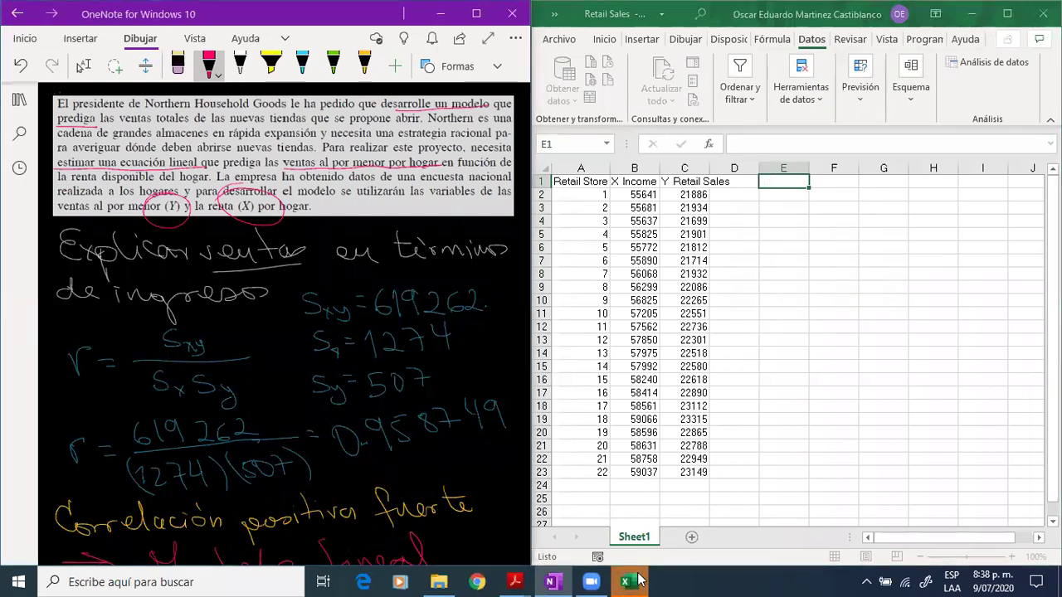
click(871, 214)
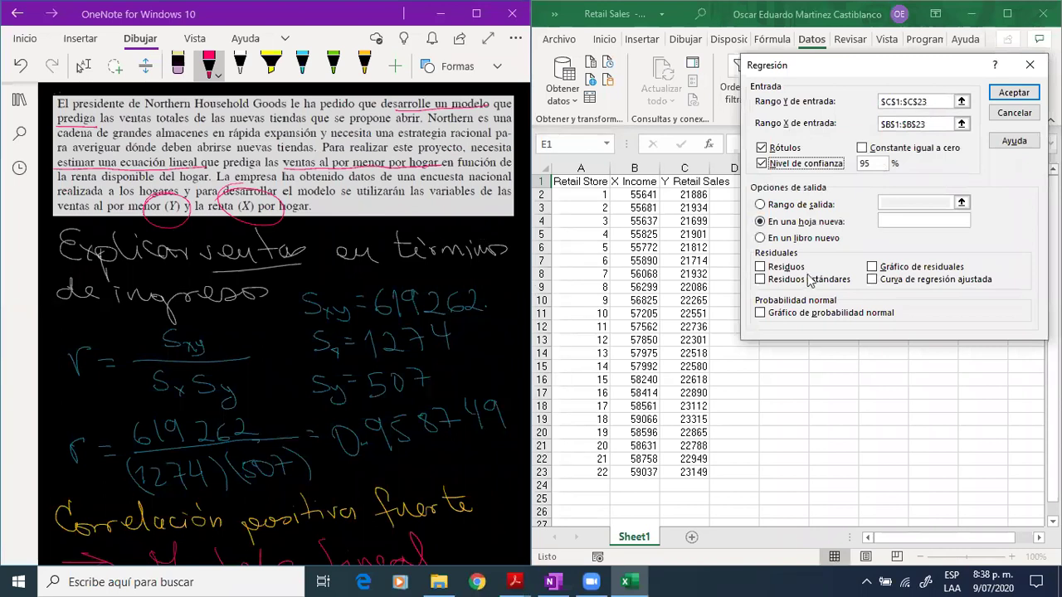
Set the output range to cell $E$1 of the current sheet and run the regression.
click(784, 204)
click(928, 197)
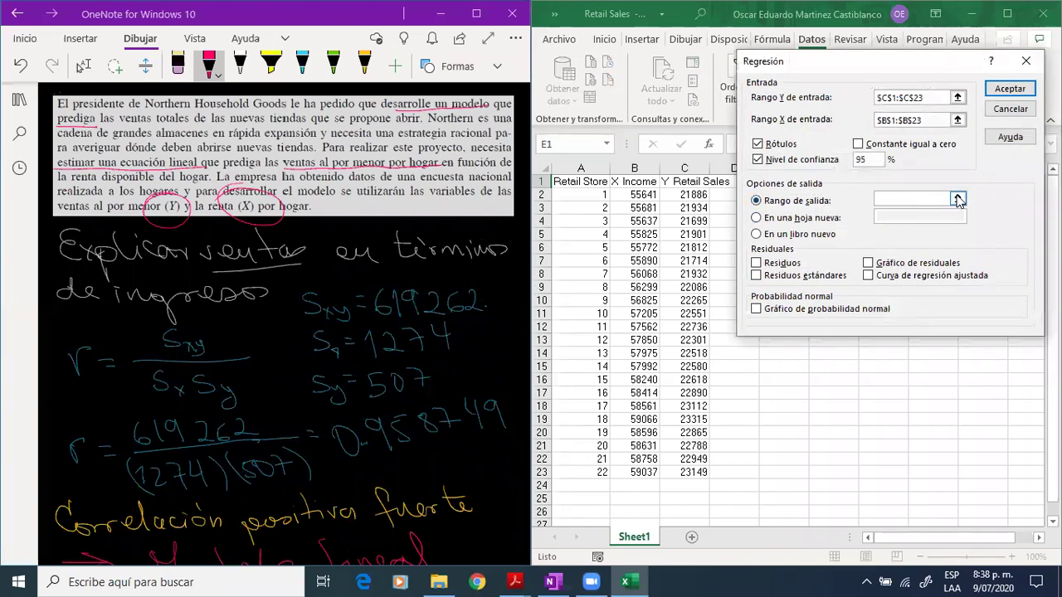
click(958, 200)
click(777, 182)
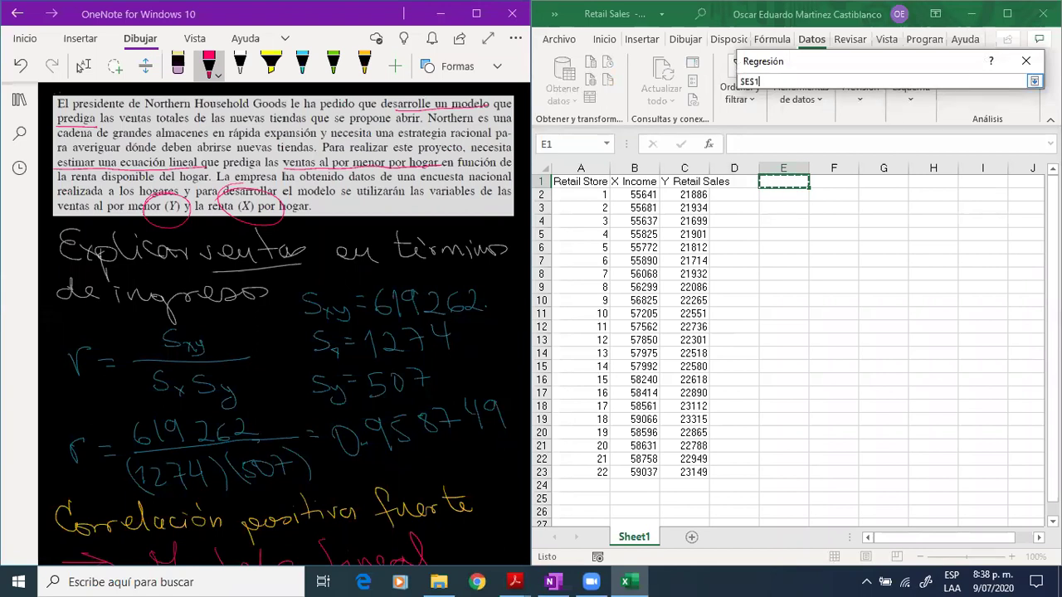
key(Return)
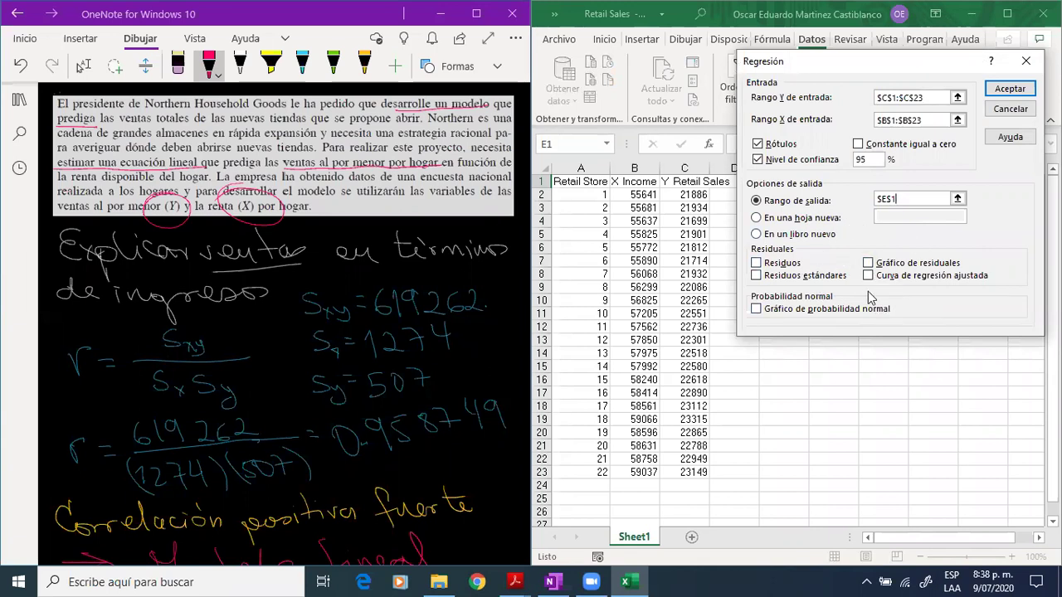
click(1010, 88)
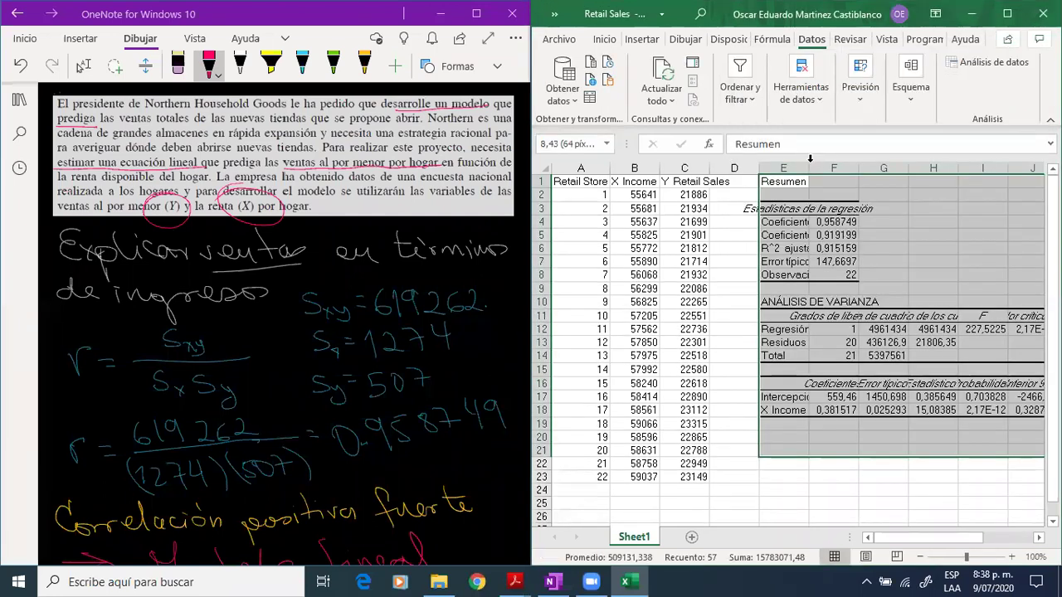
Fit the width of column E to the labels of the regression output.
double_click(809, 167)
scroll(923, 307, right, 4)
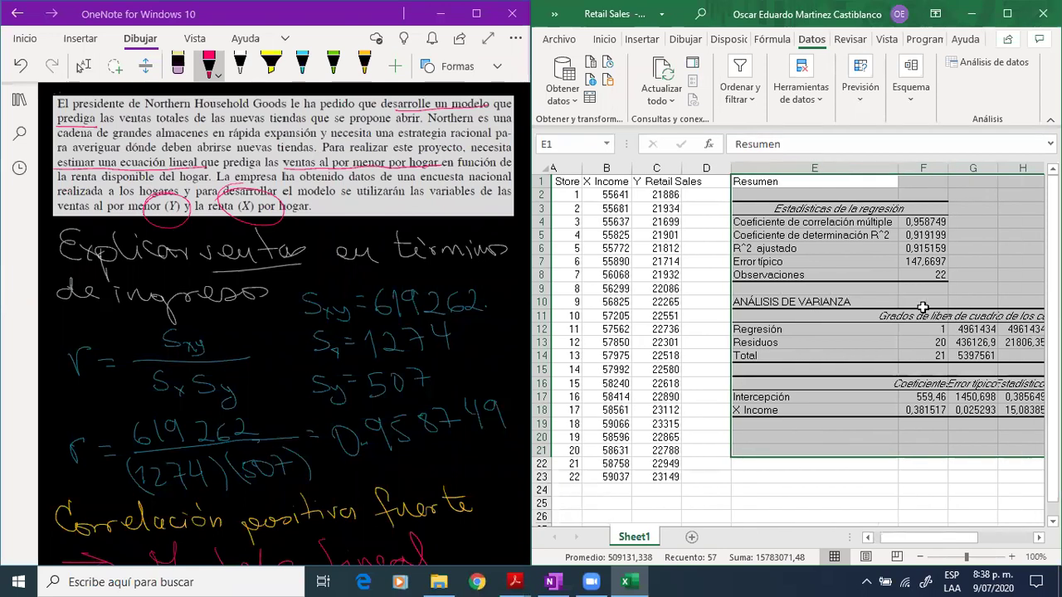
scroll(918, 312, right, 1)
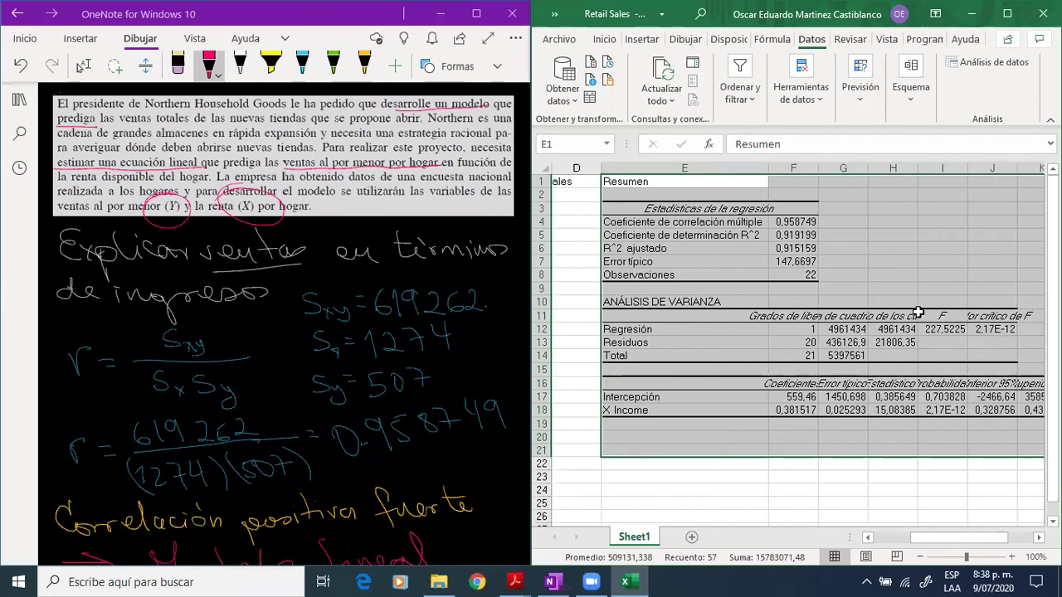
scroll(918, 312, right, 2)
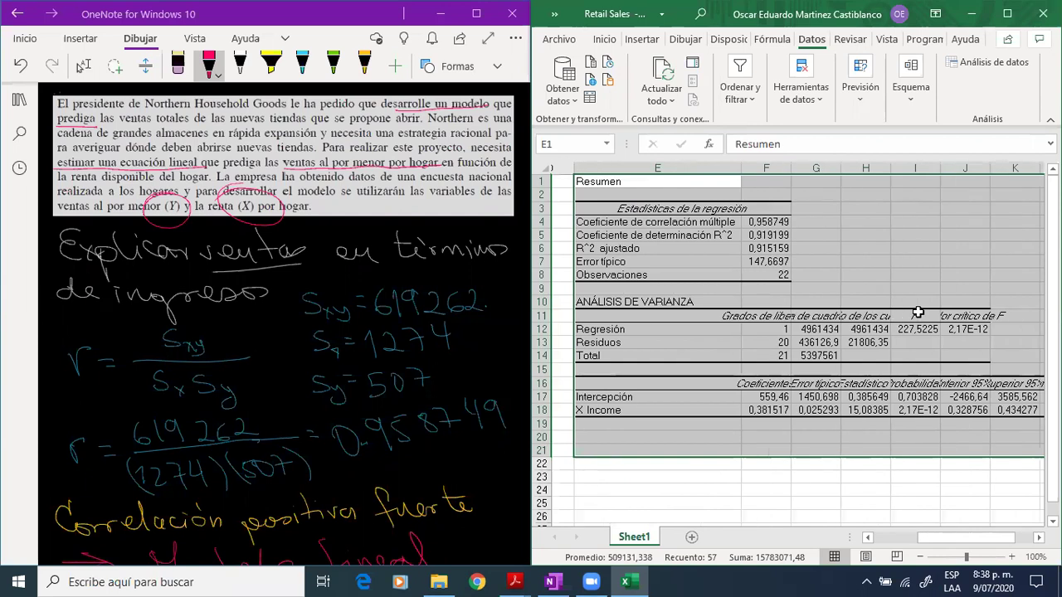
click(838, 291)
Compare the output's Coeficiente de correlación múltiple with the handwritten r on the OneNote page.
click(715, 222)
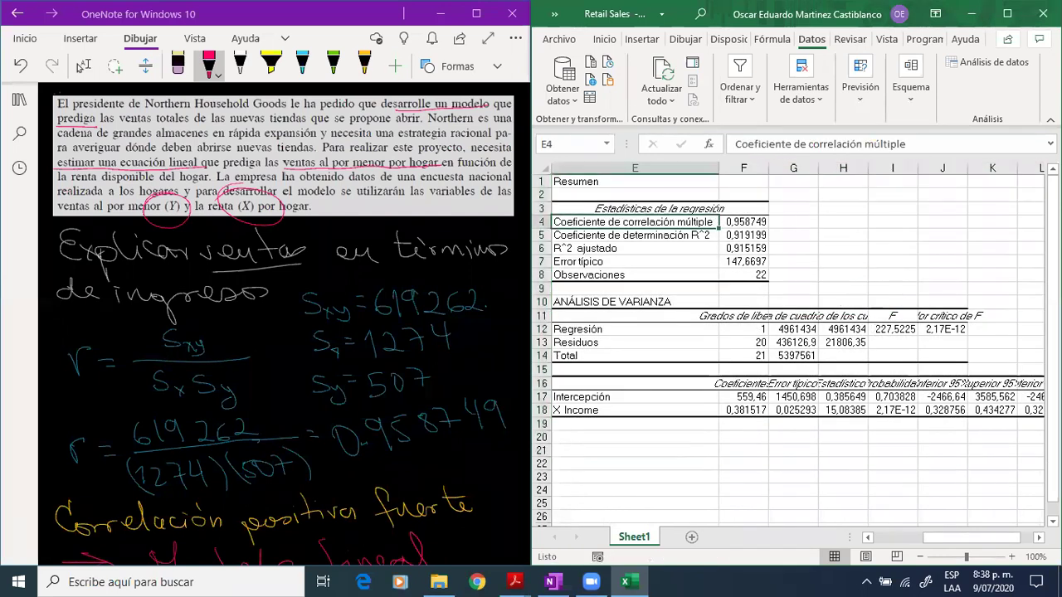
click(743, 223)
drag(630, 222, 743, 222)
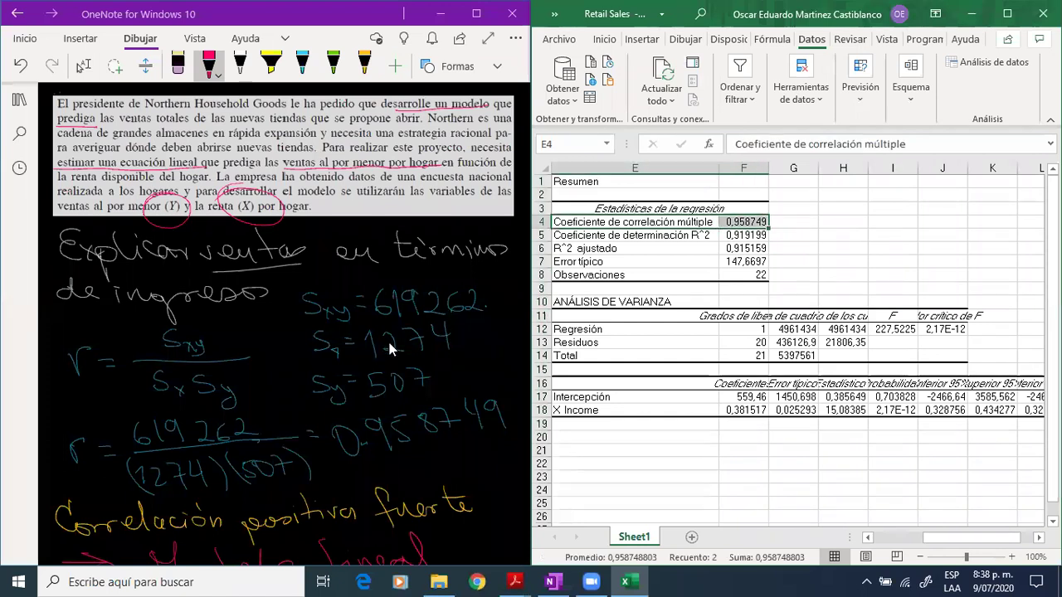
scroll(393, 349, down, 1)
scroll(521, 423, up, 2)
click(750, 220)
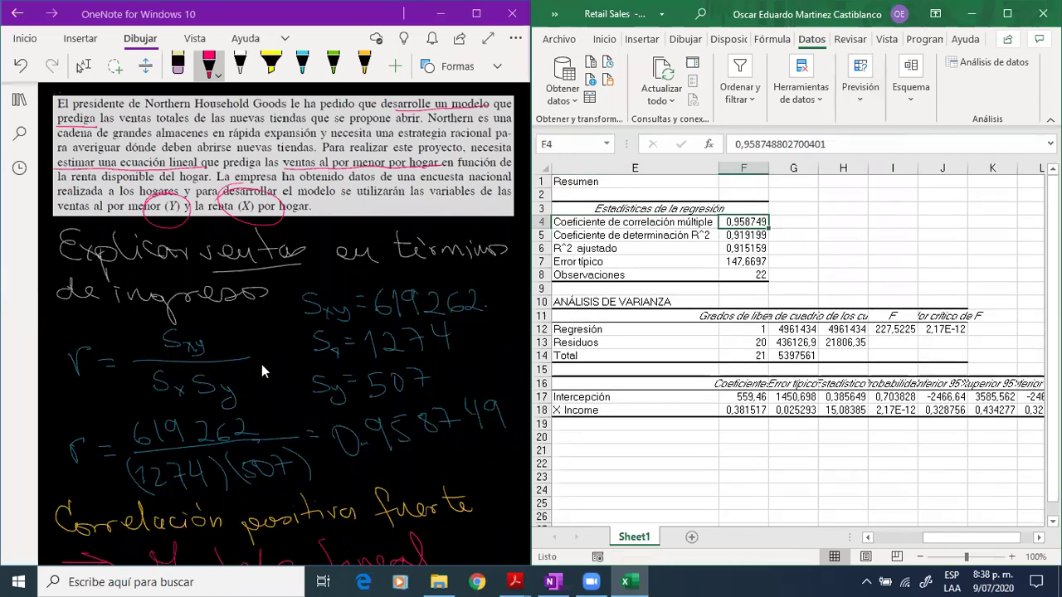
Paste a screen snip of the Estadísticas de la regresión table below the 22802 result in OneNote and enlarge it to nearly the visible page width.
scroll(285, 413, down, 10)
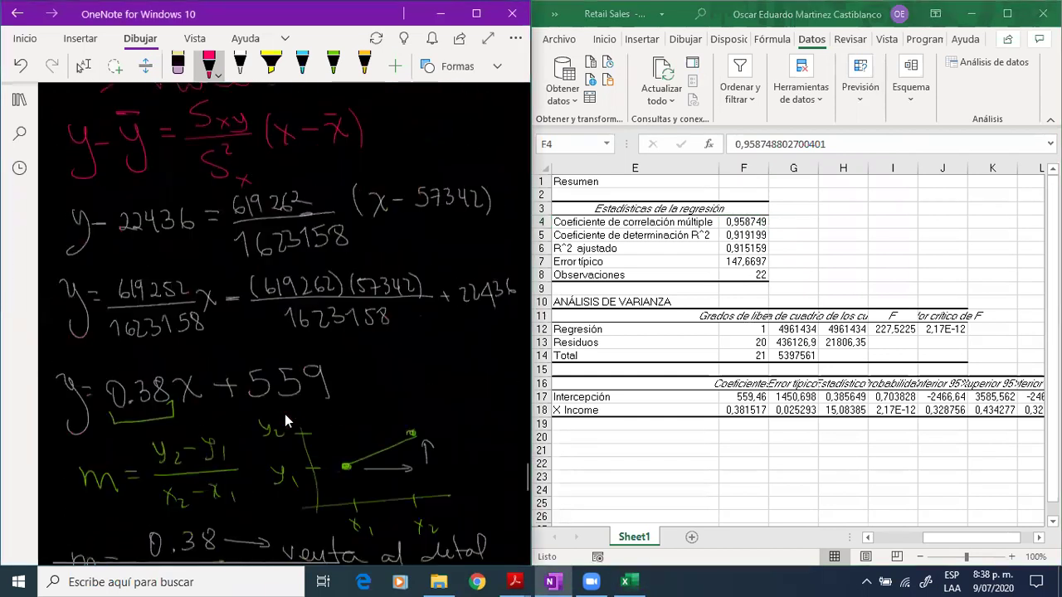
scroll(284, 414, down, 15)
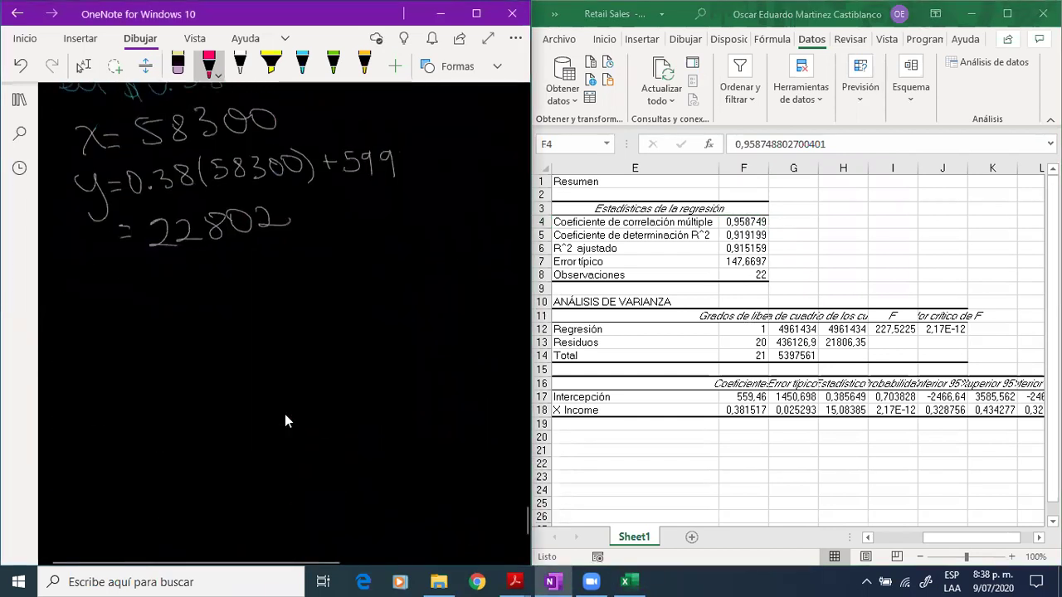
scroll(284, 414, down, 2)
scroll(284, 414, up, 3)
scroll(285, 413, down, 2)
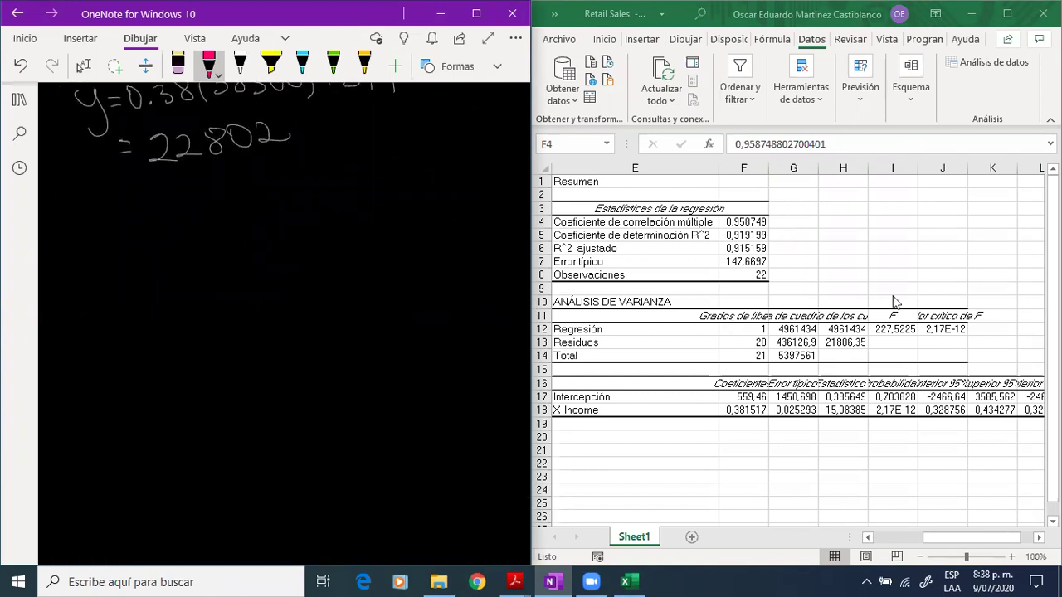
click(83, 66)
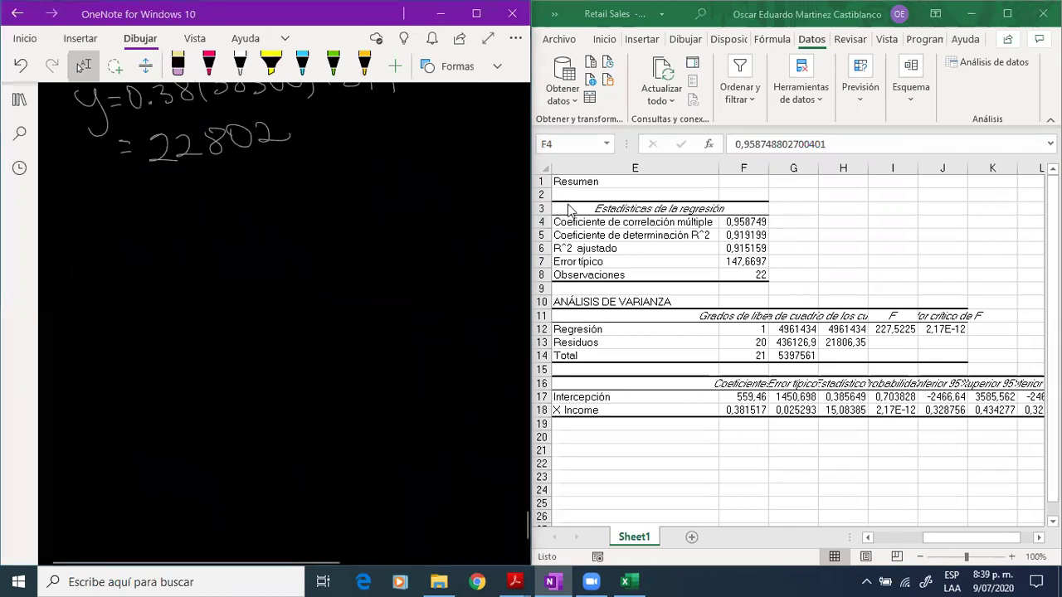
key(super+shift+s)
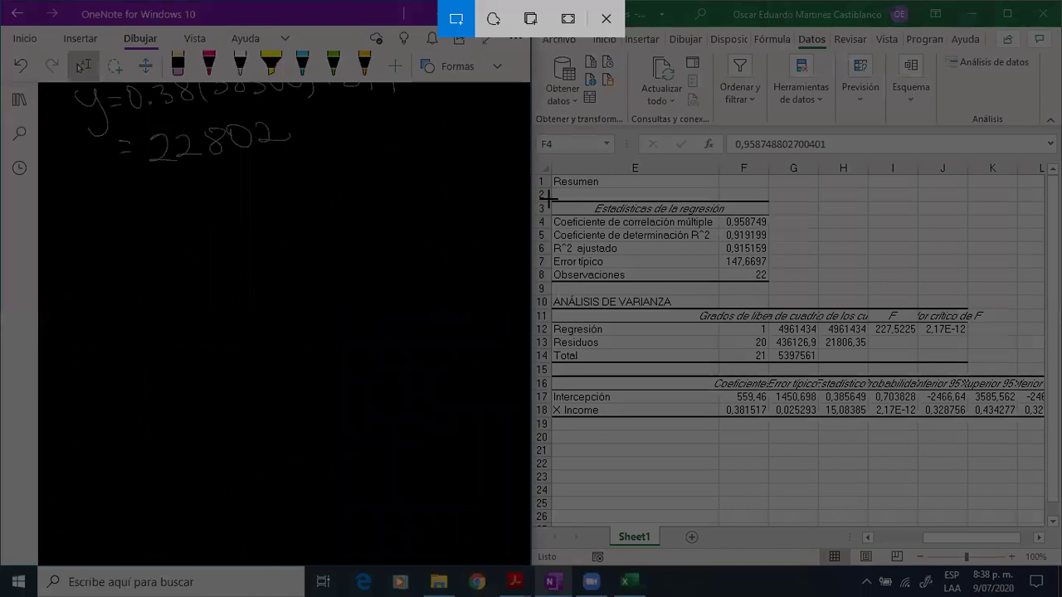
drag(548, 201, 772, 282)
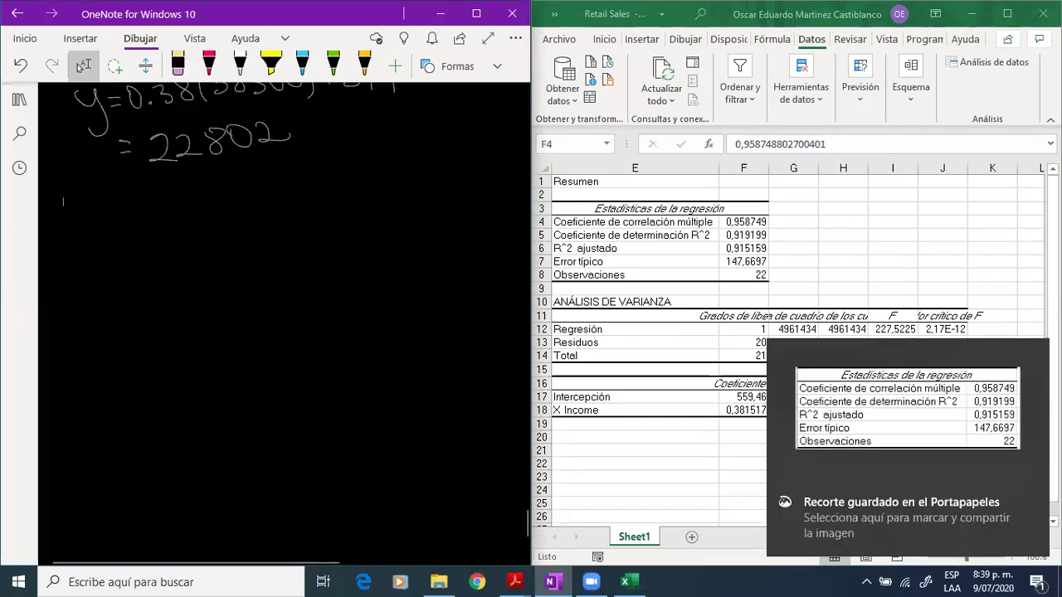
key(ctrl+v)
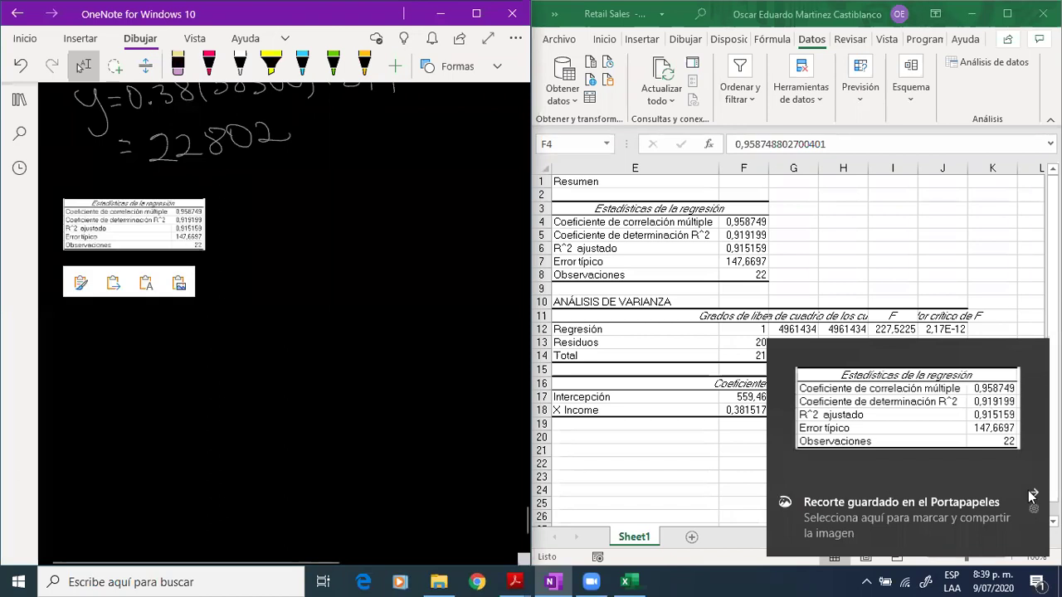
click(194, 240)
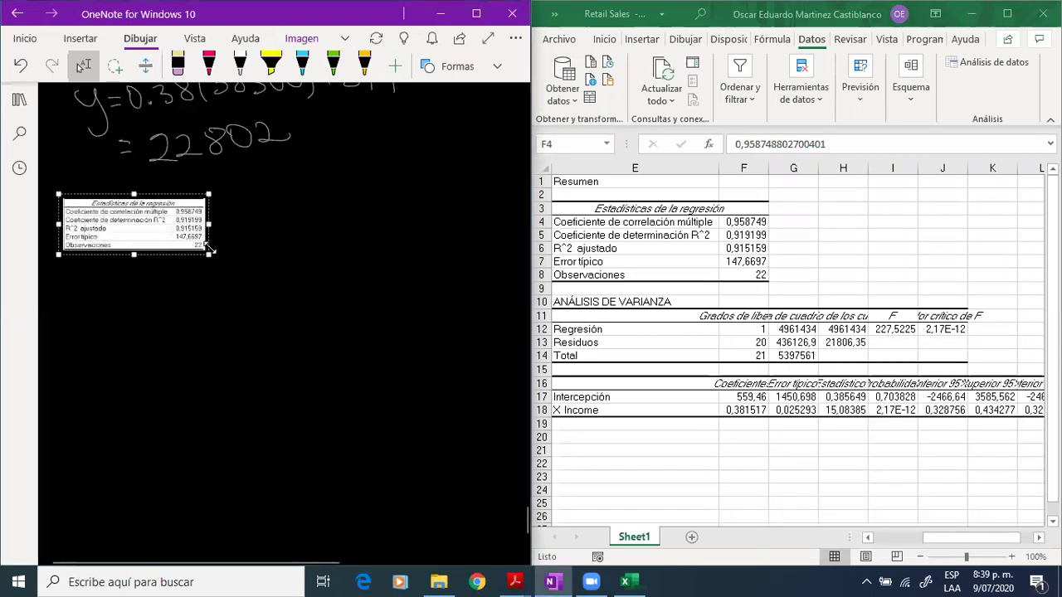
drag(209, 254, 329, 360)
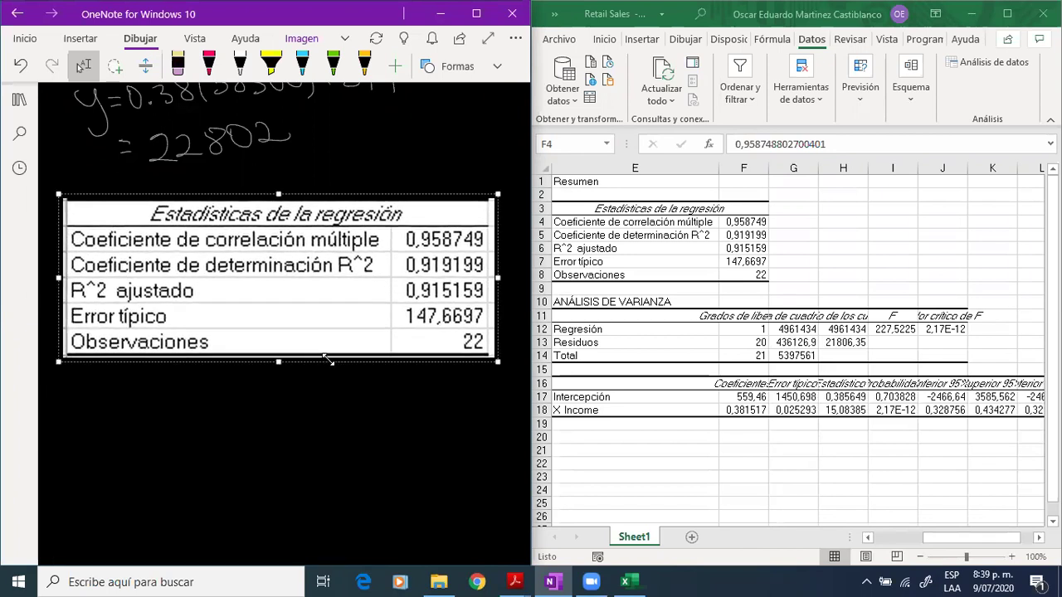
Write a red r beside the multiple correlation coefficient in the pasted table and circle R^2 in red.
click(209, 65)
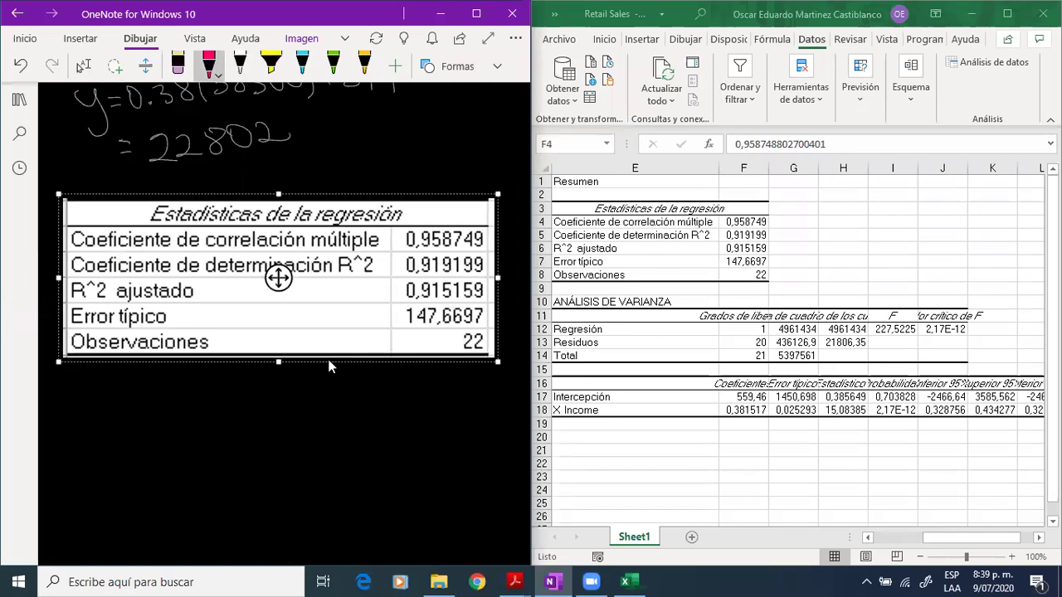
drag(365, 137, 373, 133)
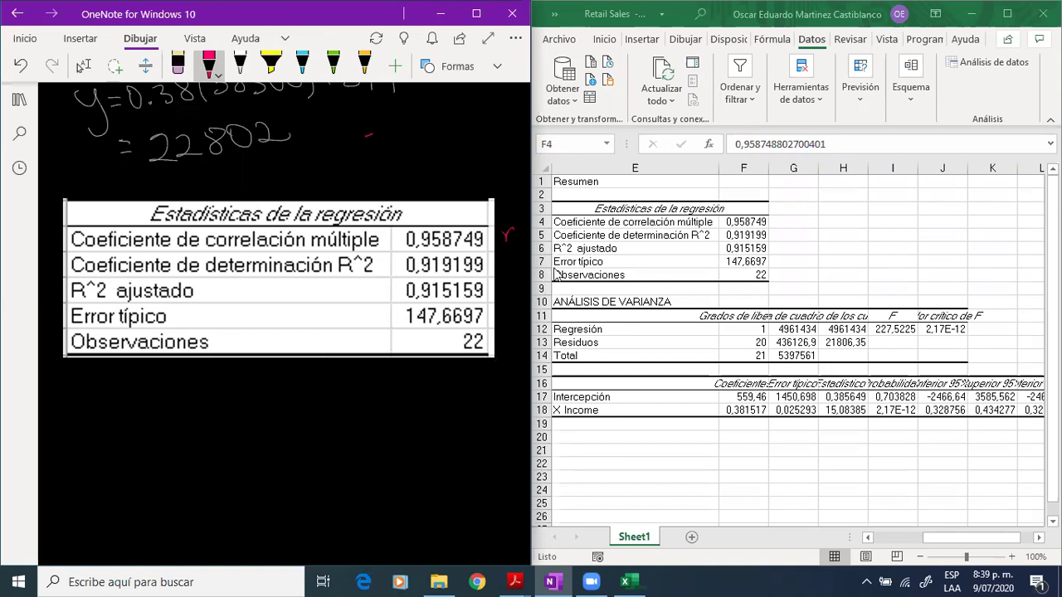
scroll(373, 290, down, 2)
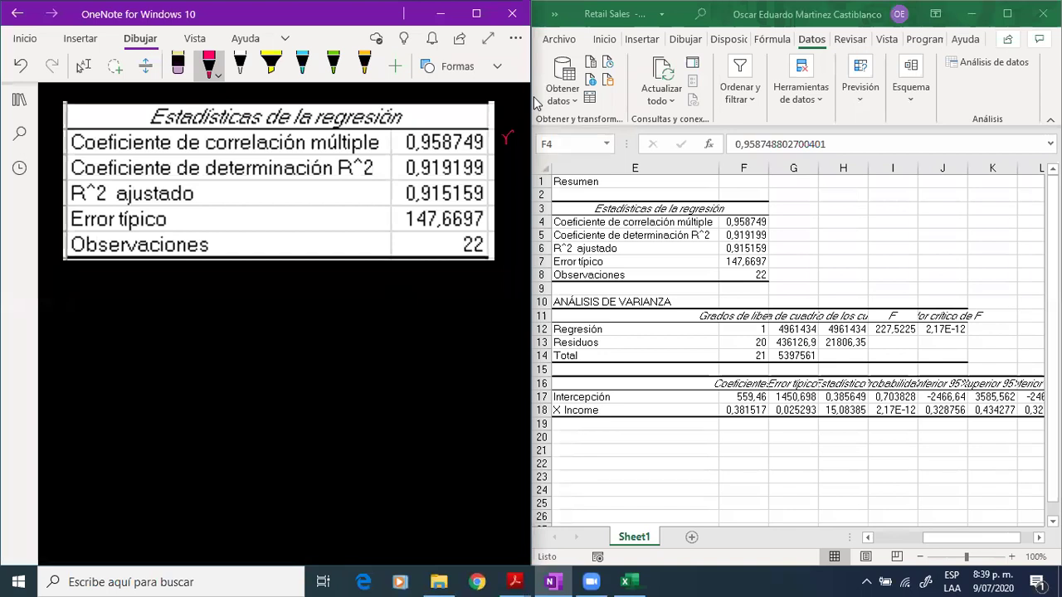
mouse_move(328, 187)
mouse_down()
mouse_move(378, 176)
mouse_move(352, 156)
mouse_move(387, 170)
mouse_up()
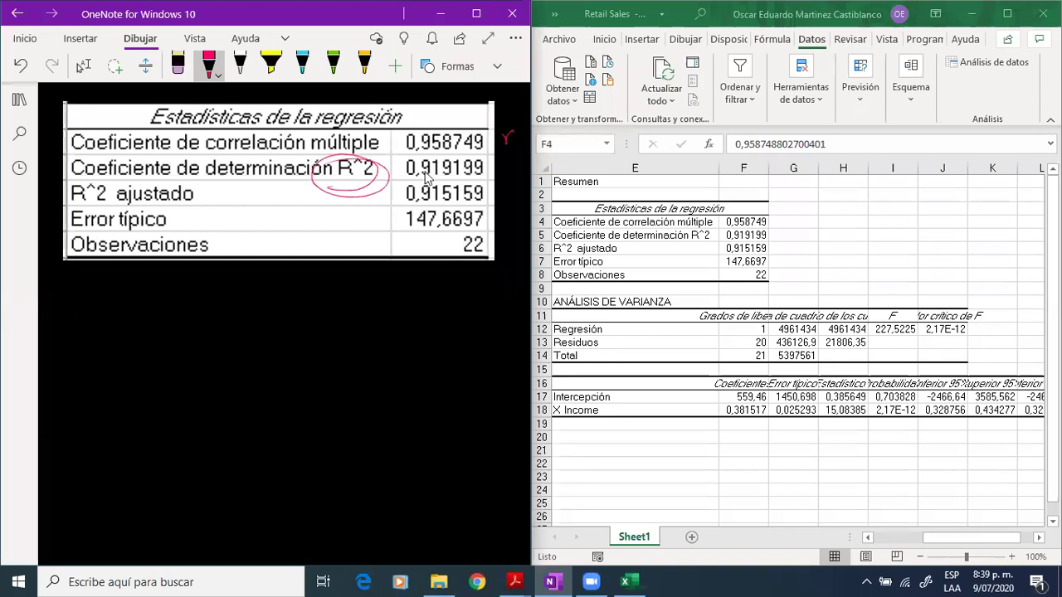
Write R² ≈ 92% in red below the pasted statistics table.
scroll(342, 258, down, 1)
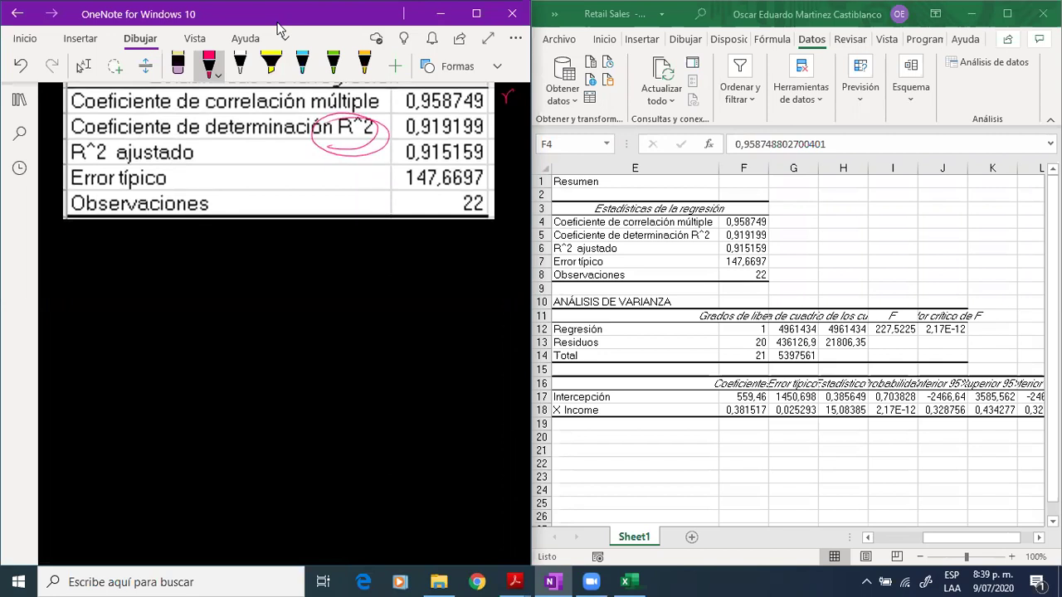
mouse_move(98, 256)
mouse_down()
mouse_move(102, 290)
mouse_move(123, 287)
mouse_move(127, 254)
mouse_move(166, 283)
mouse_move(207, 280)
mouse_up()
mouse_move(207, 259)
mouse_down()
mouse_move(210, 287)
mouse_move(228, 276)
mouse_up()
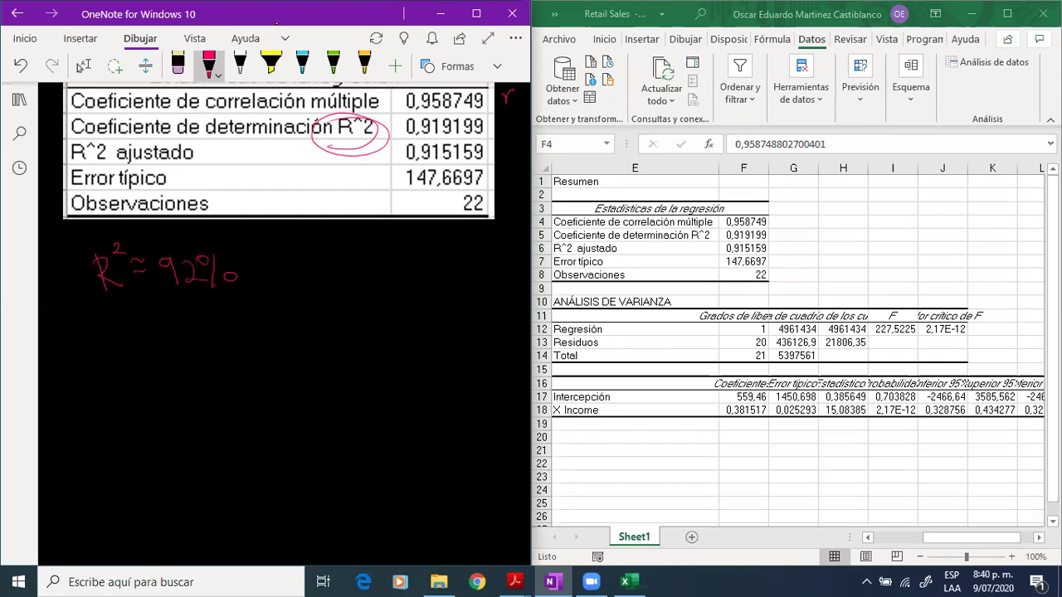
Handwrite "La variación de y se" in white below the R² value.
click(240, 64)
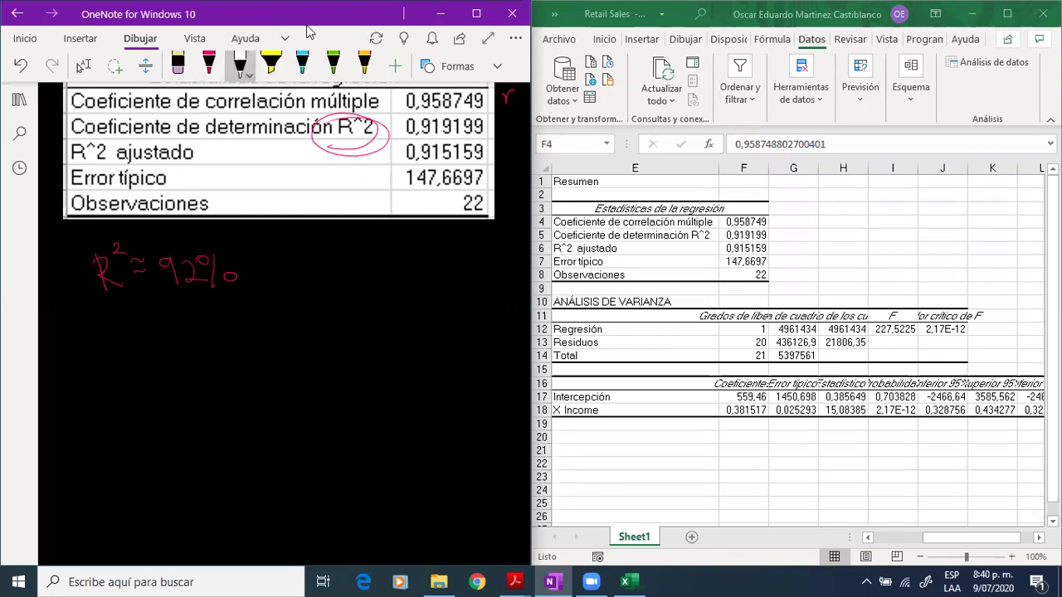
mouse_move(90, 297)
mouse_down()
mouse_move(101, 325)
mouse_move(117, 328)
mouse_move(143, 316)
mouse_move(162, 327)
mouse_move(180, 315)
mouse_move(201, 325)
mouse_move(239, 310)
mouse_move(247, 320)
mouse_up()
drag(237, 311, 244, 304)
mouse_move(249, 320)
mouse_down()
mouse_move(330, 321)
mouse_move(355, 350)
mouse_up()
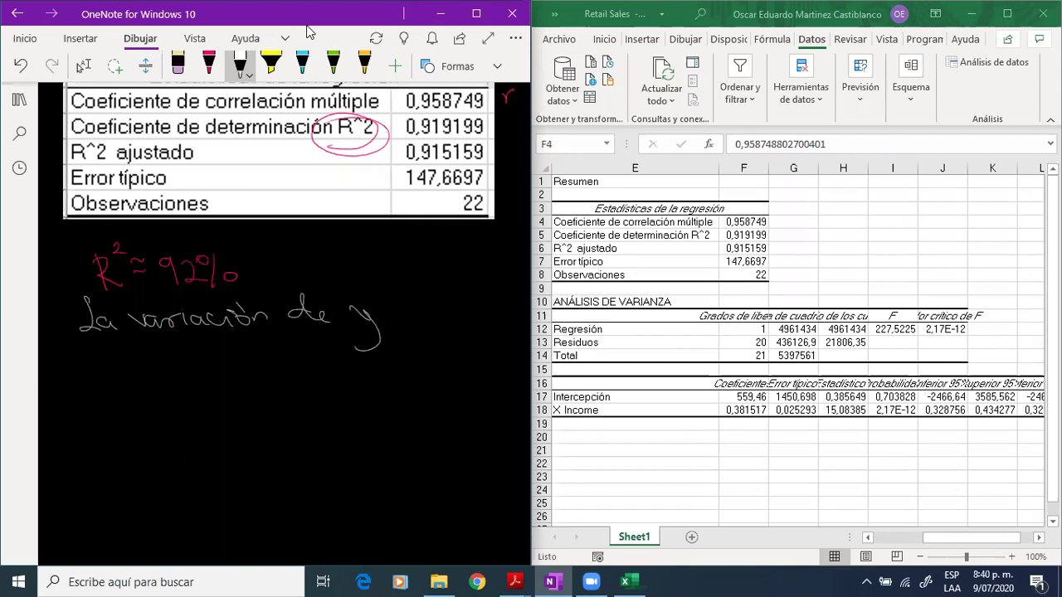
drag(398, 310, 405, 304)
drag(414, 310, 428, 309)
scroll(221, 253, down, 3)
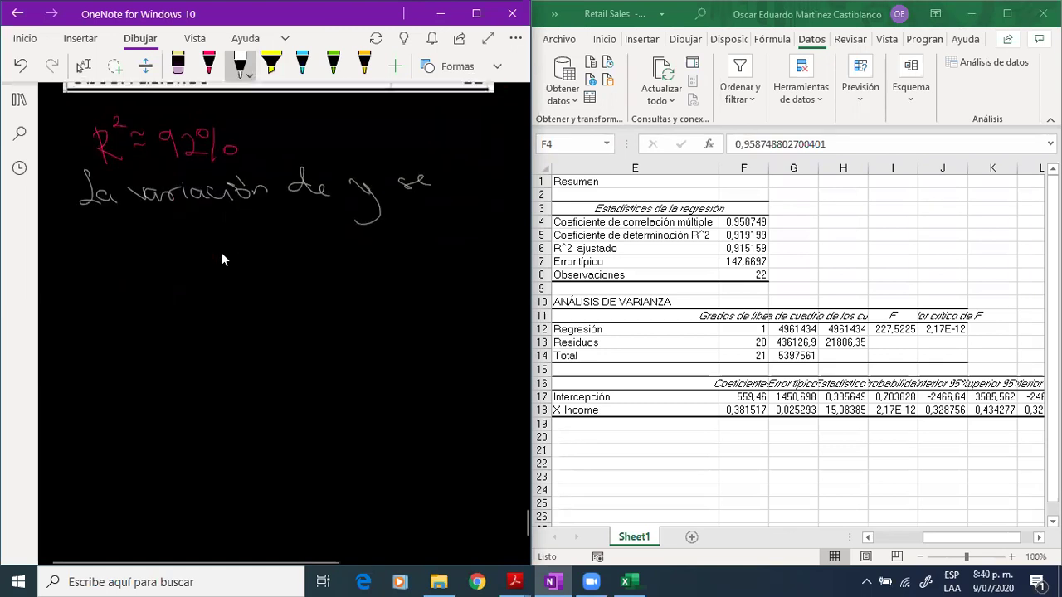
Continue the handwritten interpretation in white with "puede explicar en un 92% por la variable x" on the next two lines.
mouse_move(83, 222)
mouse_down()
mouse_move(166, 217)
mouse_move(224, 232)
mouse_up()
mouse_move(224, 221)
mouse_down()
mouse_move(212, 234)
mouse_move(234, 247)
mouse_move(247, 224)
mouse_move(340, 225)
mouse_up()
drag(339, 232, 384, 228)
mouse_move(383, 220)
mouse_down()
mouse_move(403, 226)
mouse_move(397, 217)
mouse_up()
mouse_move(433, 203)
mouse_down()
mouse_move(423, 209)
mouse_move(436, 226)
mouse_up()
mouse_move(446, 203)
mouse_down()
mouse_move(466, 224)
mouse_move(474, 203)
mouse_up()
mouse_move(485, 195)
mouse_down()
mouse_move(473, 221)
mouse_move(489, 216)
mouse_up()
mouse_move(96, 264)
mouse_down()
mouse_move(116, 286)
mouse_move(169, 257)
mouse_move(195, 269)
mouse_up()
mouse_move(208, 260)
mouse_down()
mouse_move(285, 273)
mouse_move(443, 259)
mouse_move(421, 270)
mouse_up()
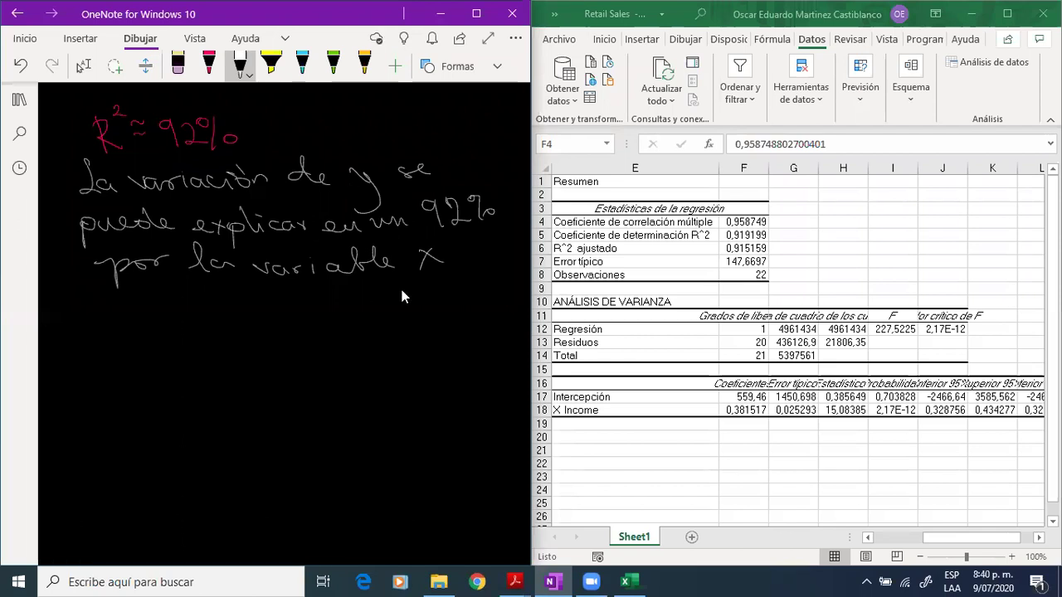
scroll(401, 290, up, 5)
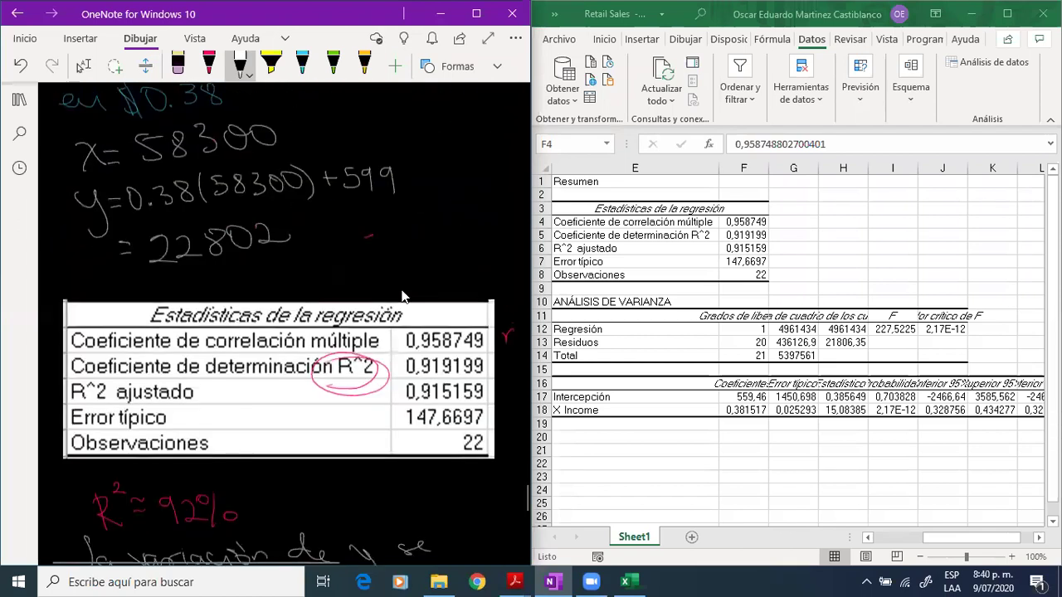
scroll(401, 296, down, 5)
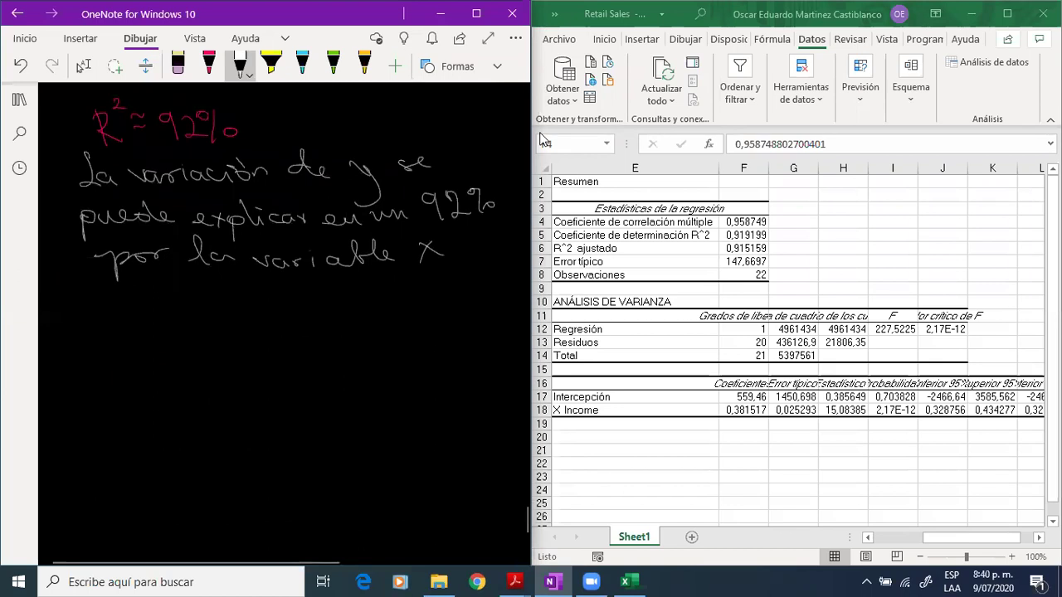
Review the handwritten slope interpretation and regression equation in the notes above the regression statistics.
scroll(581, 249, down, 1)
scroll(208, 356, down, 2)
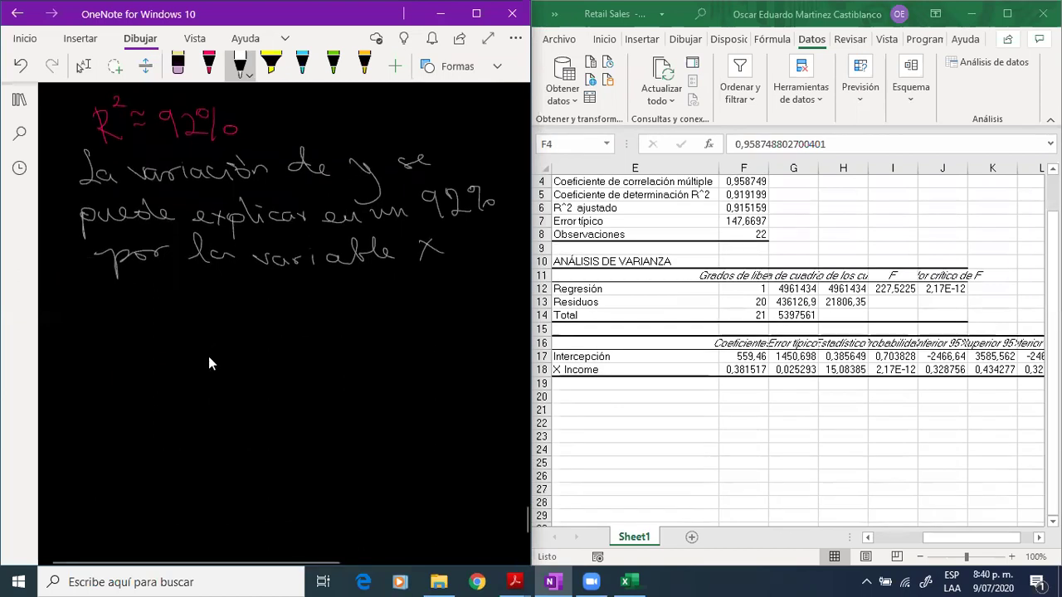
scroll(755, 343, up, 1)
scroll(333, 278, up, 10)
scroll(333, 274, up, 6)
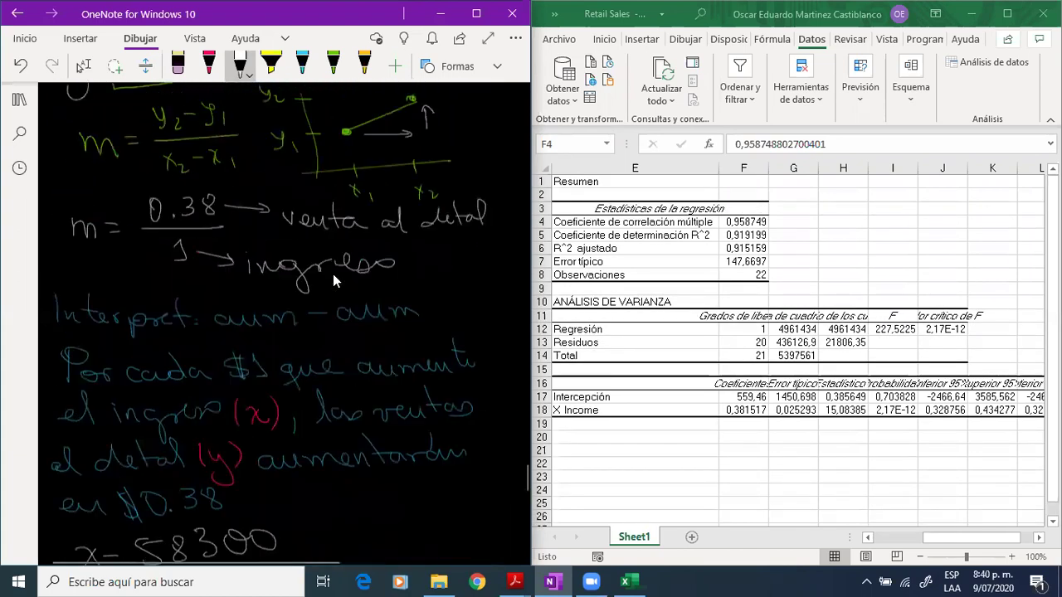
scroll(279, 393, down, 12)
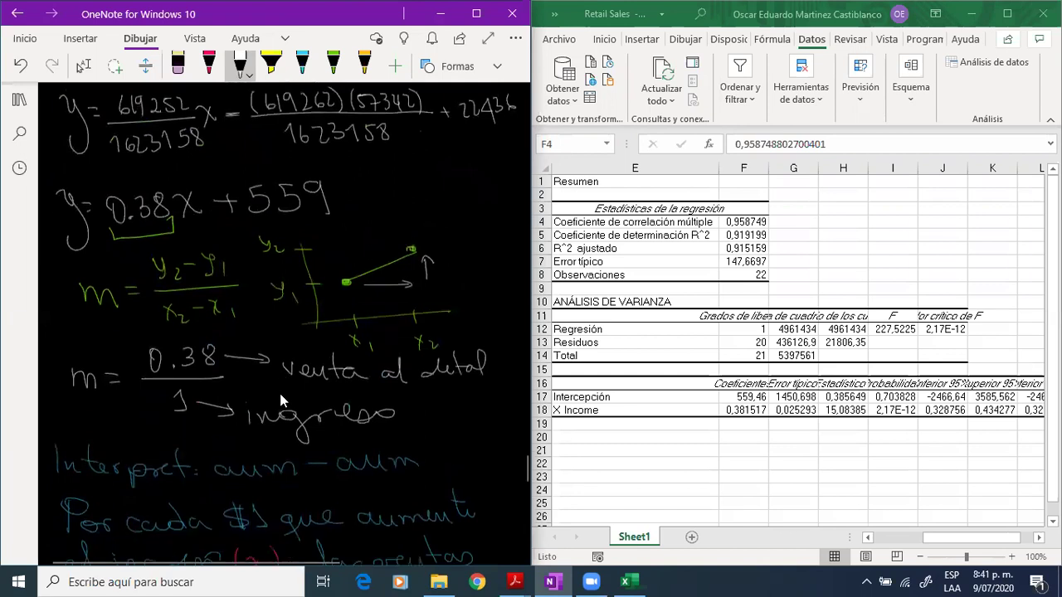
scroll(280, 393, down, 5)
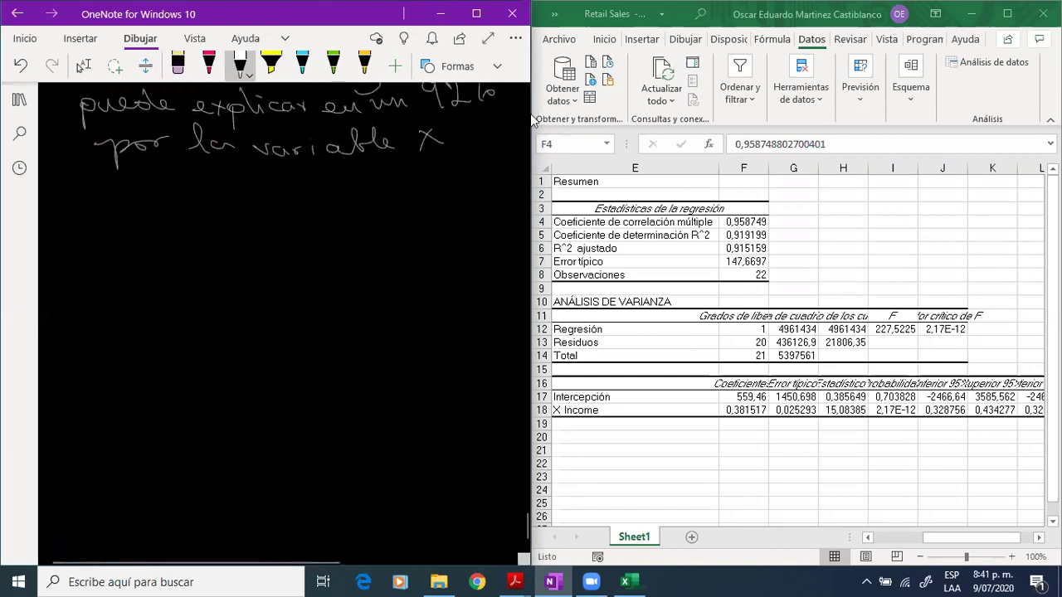
Handwrite the model y = β₀ + β₁x + ε in white below the R² interpretation.
mouse_move(144, 190)
mouse_down()
mouse_move(167, 228)
mouse_move(158, 234)
mouse_up()
drag(179, 189, 193, 188)
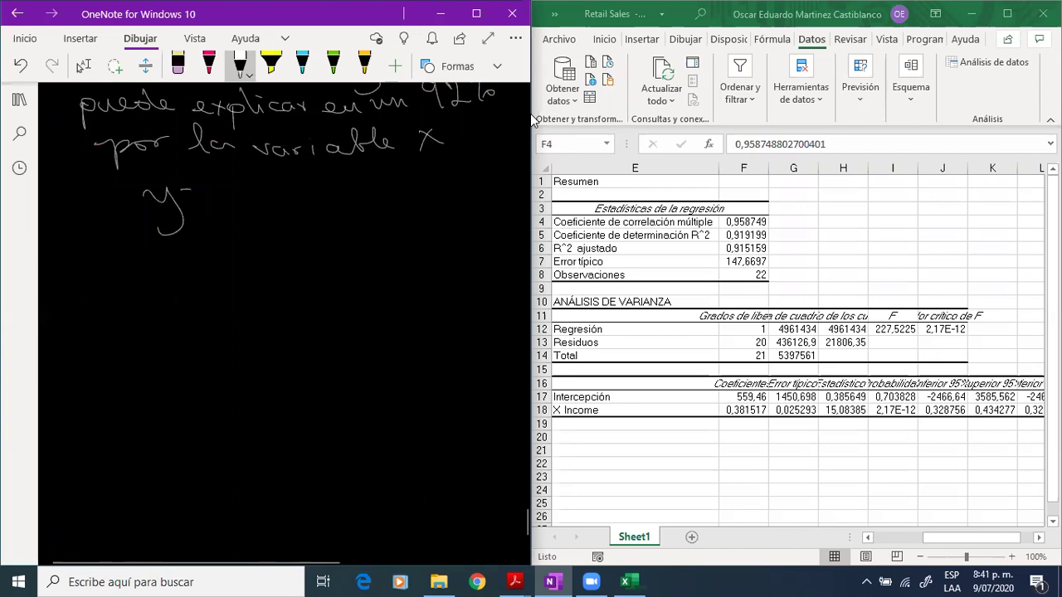
mouse_move(219, 229)
mouse_down()
mouse_move(222, 204)
mouse_move(243, 199)
mouse_up()
drag(251, 192, 314, 204)
mouse_move(317, 181)
mouse_down()
mouse_move(330, 191)
mouse_move(323, 199)
mouse_move(363, 186)
mouse_up()
mouse_move(356, 179)
mouse_down()
mouse_move(356, 194)
mouse_move(410, 204)
mouse_up()
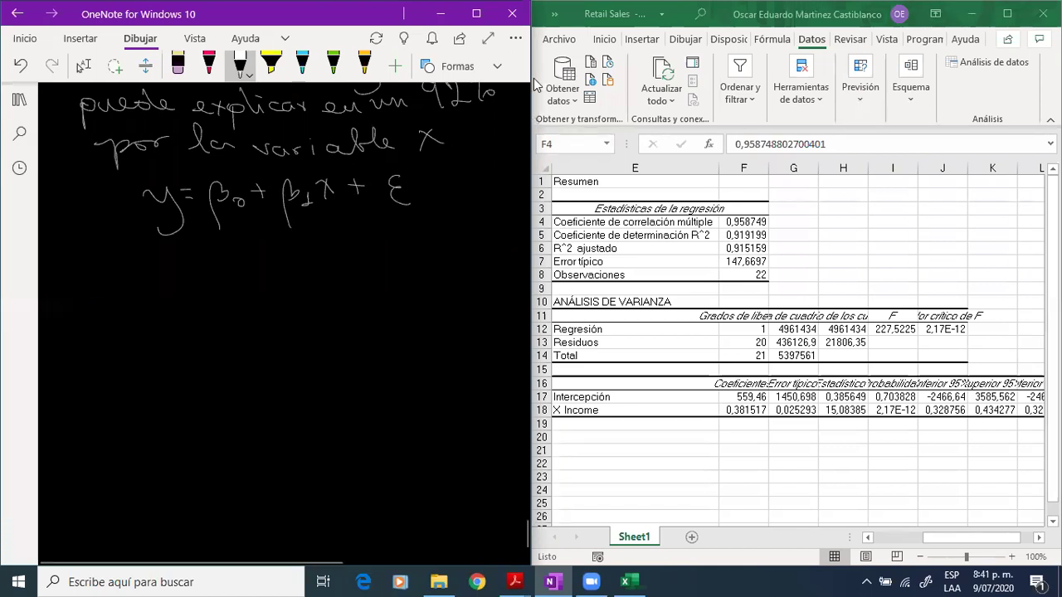
Sketch a pair of axes with a rising regression line and scattered points around it below the model equation.
mouse_move(273, 246)
mouse_down()
mouse_move(272, 332)
mouse_move(385, 304)
mouse_up()
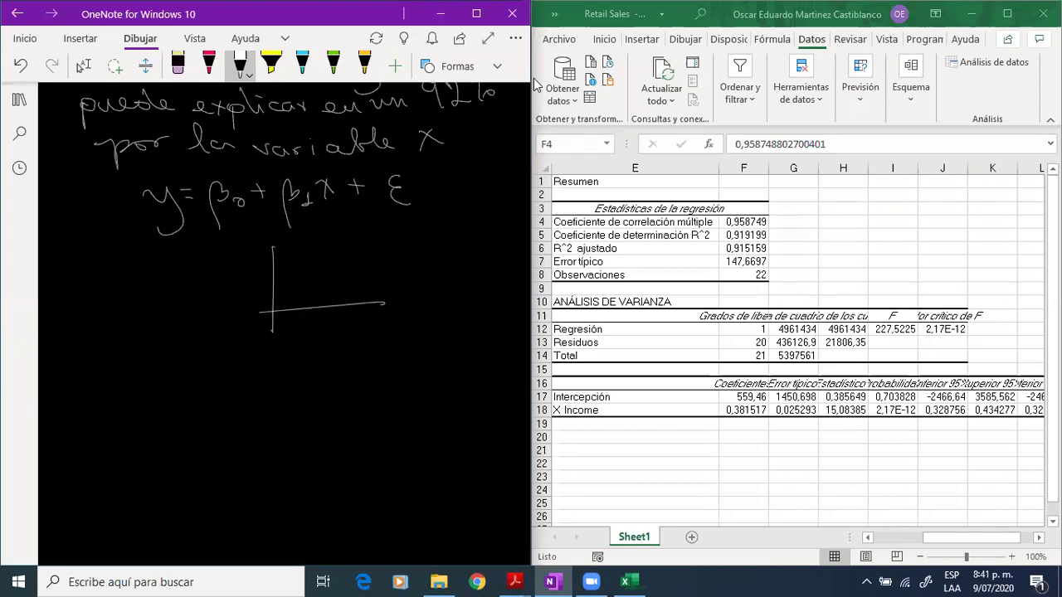
drag(273, 300, 397, 239)
drag(304, 287, 352, 282)
click(302, 64)
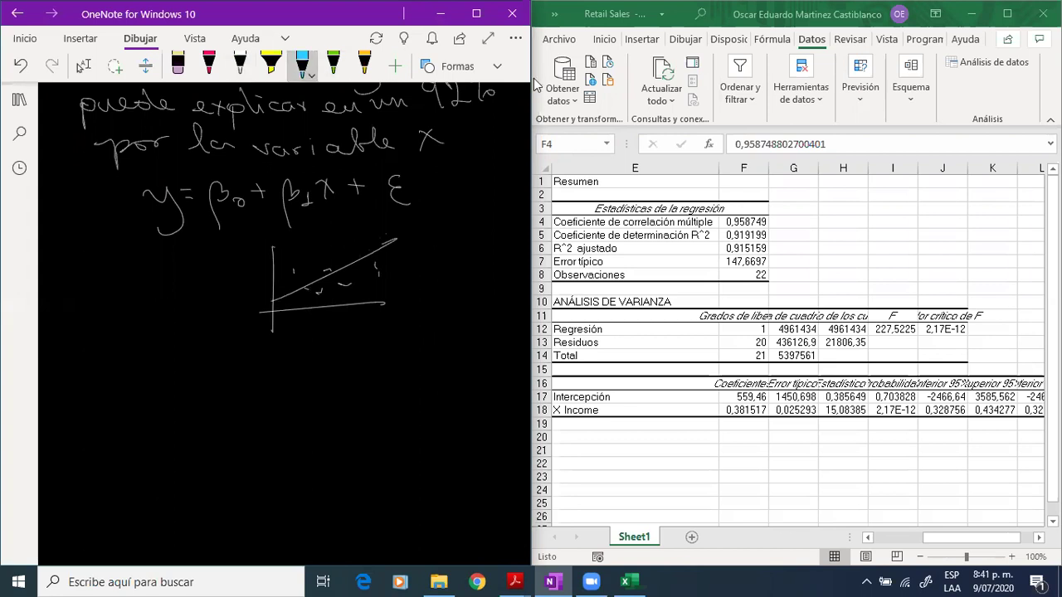
drag(295, 272, 295, 287)
Erase the sketched regression graph and the handwritten model equation above it.
click(177, 64)
drag(272, 249, 273, 330)
mouse_move(394, 241)
mouse_down()
mouse_move(282, 297)
mouse_move(352, 282)
mouse_up()
drag(259, 312, 385, 303)
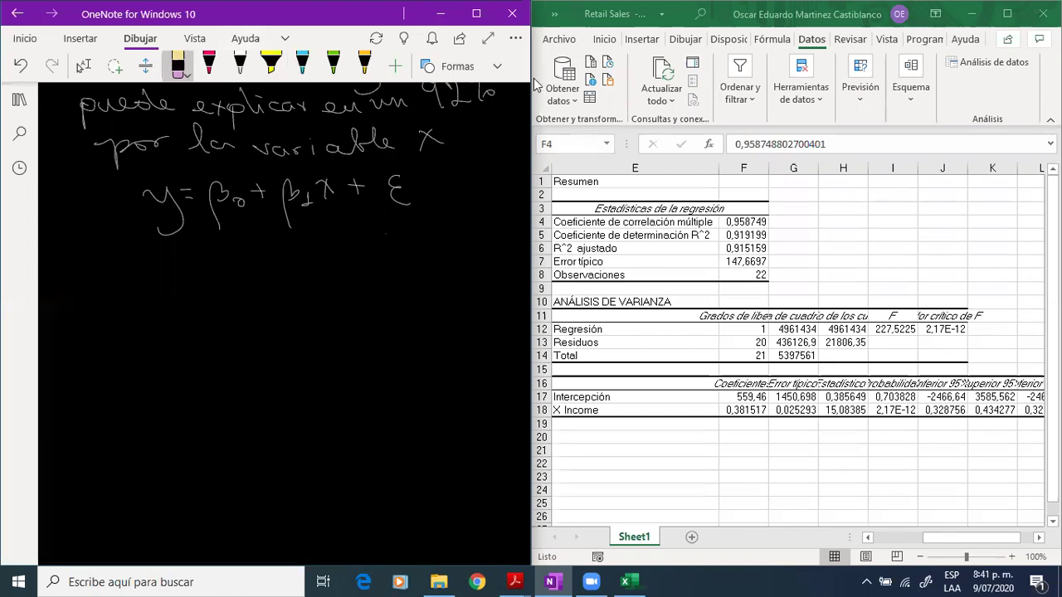
mouse_move(399, 178)
mouse_down()
mouse_move(398, 204)
mouse_move(356, 194)
mouse_up()
drag(325, 189, 158, 214)
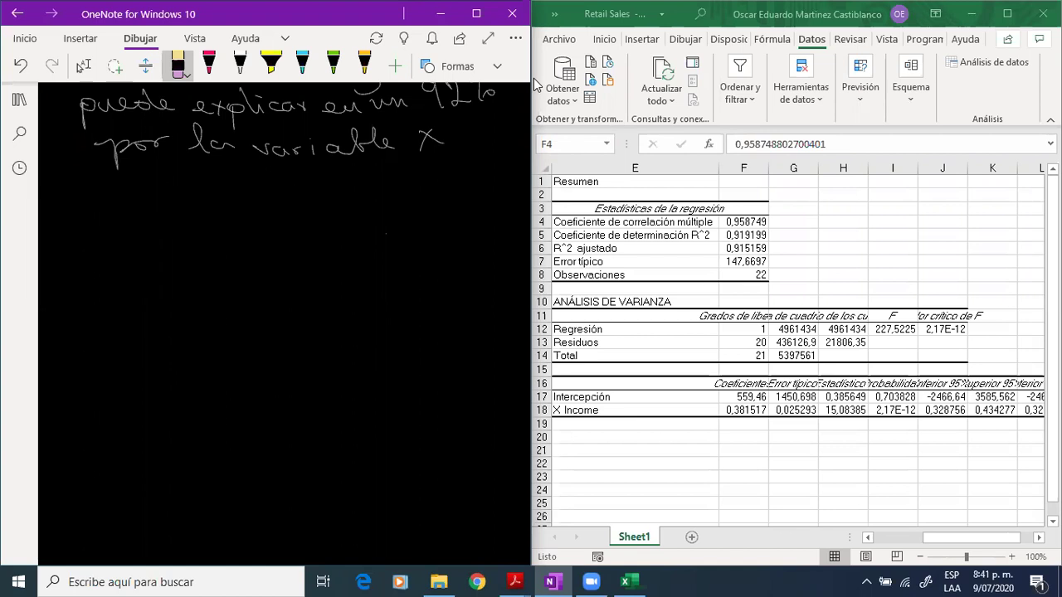
Autofit columns F and G of the regression output to their contents.
scroll(391, 211, up, 2)
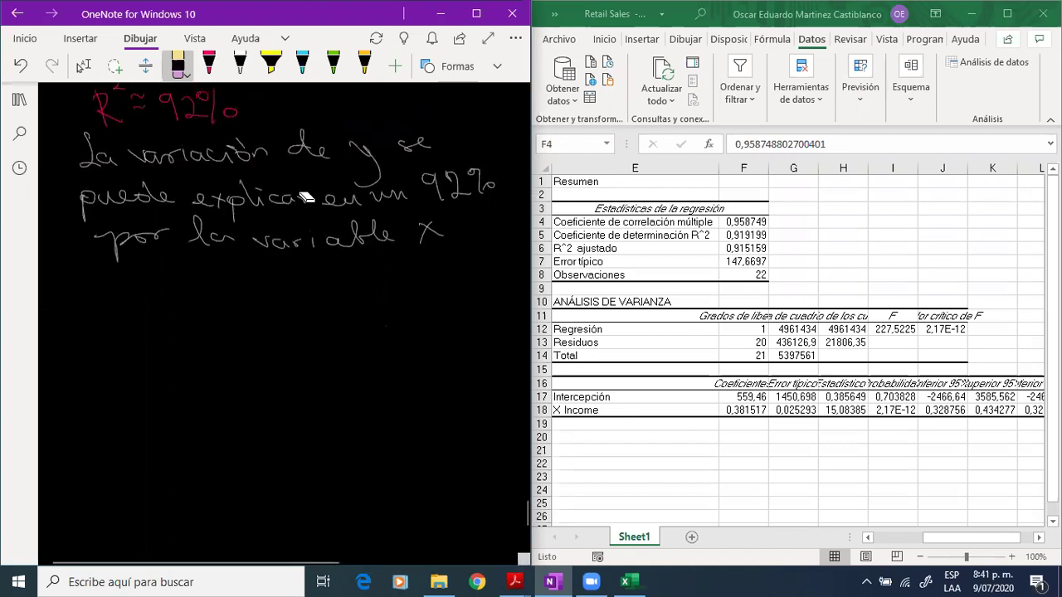
scroll(305, 196, up, 4)
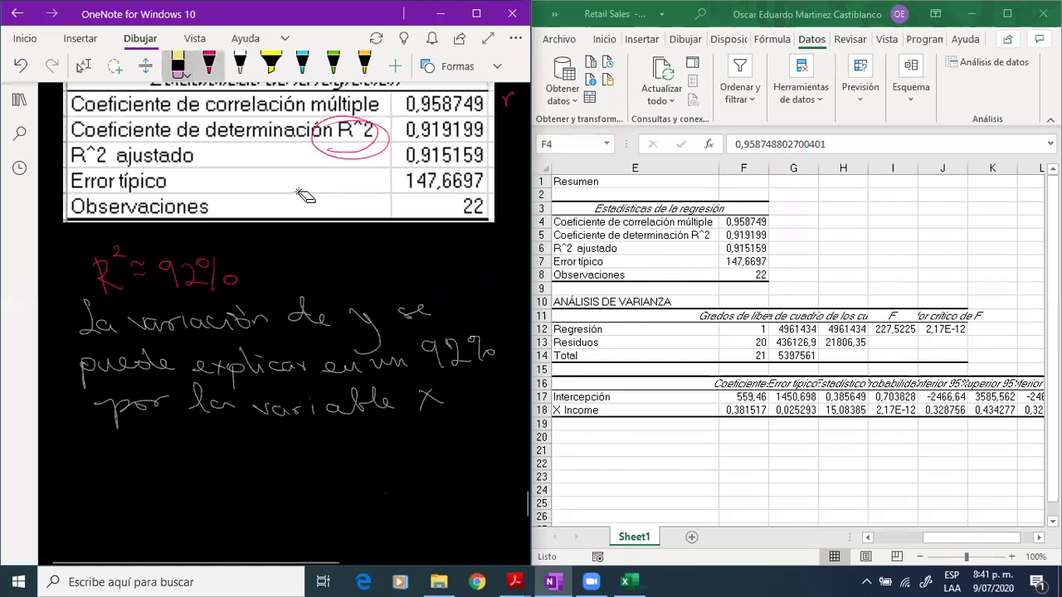
key(alt+y)
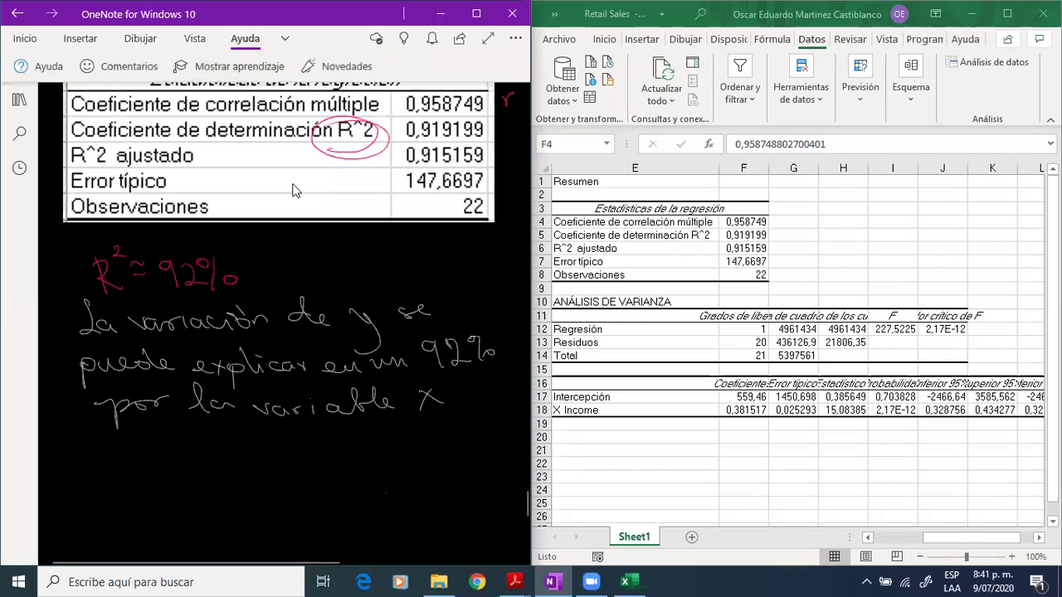
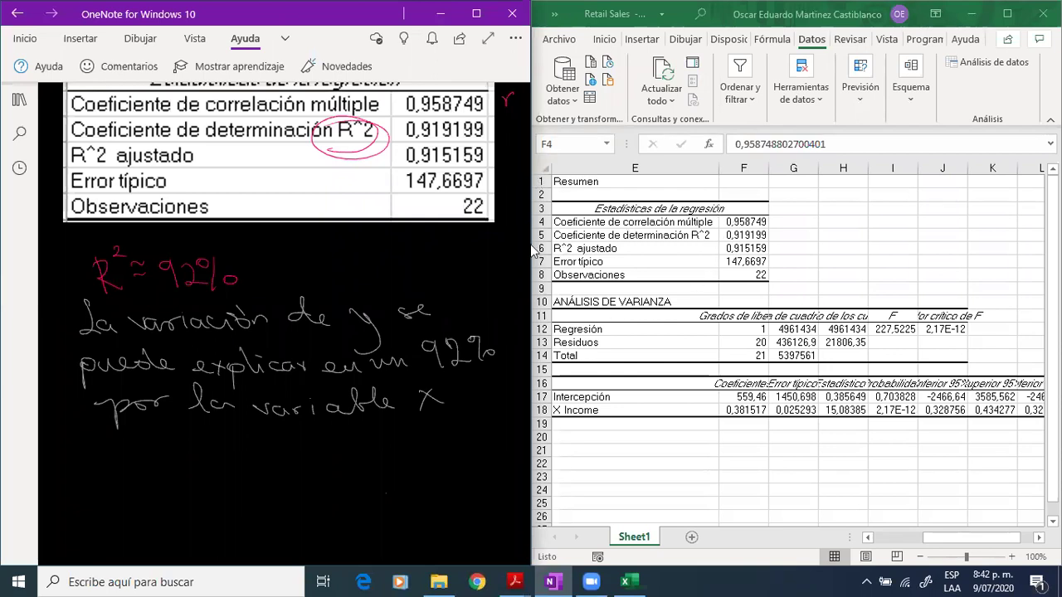
scroll(336, 342, up, 3)
scroll(335, 342, down, 1)
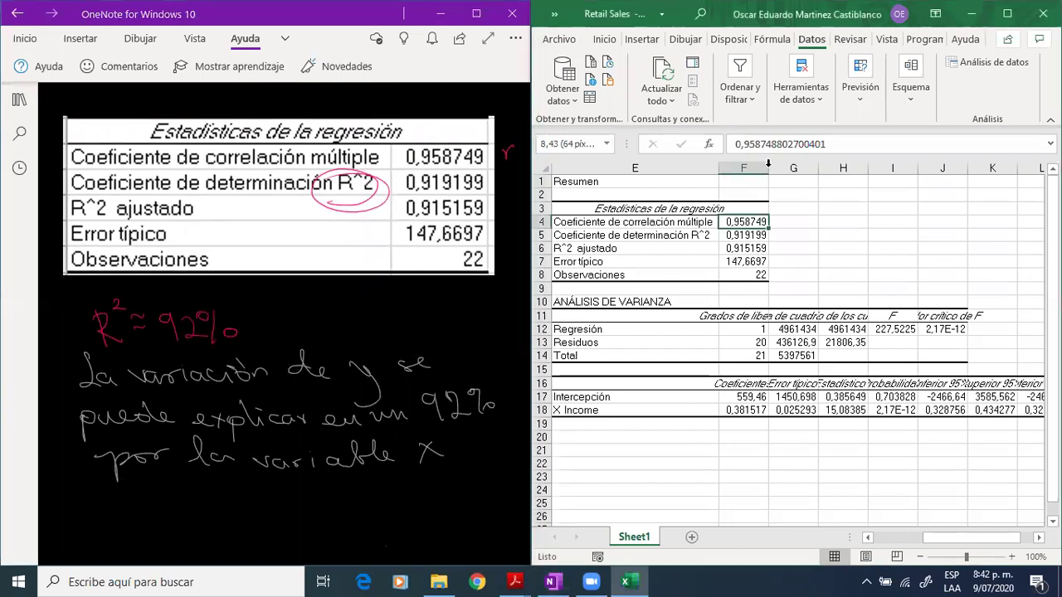
double_click(764, 169)
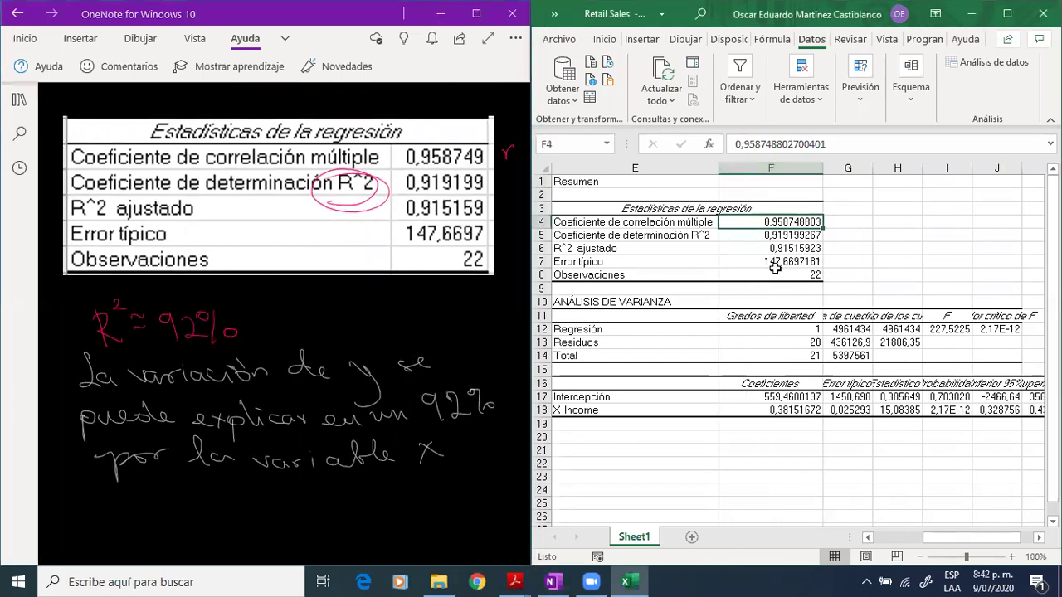
double_click(868, 168)
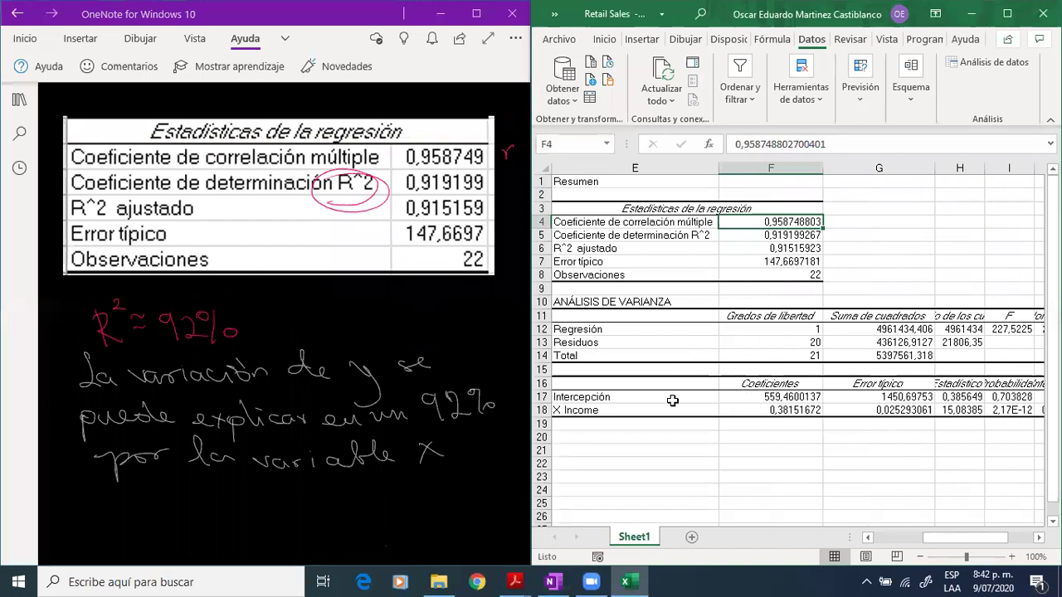
Highlight the analysis of variance table in E10:J14 to examine it, and clear the selection.
drag(634, 305, 882, 358)
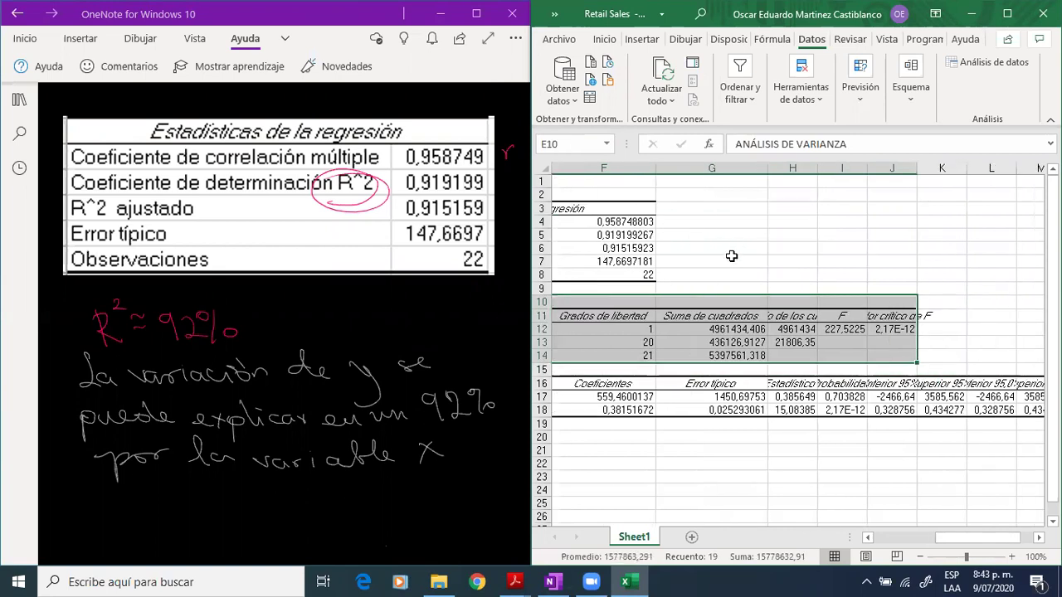
click(734, 258)
scroll(701, 324, left, 5)
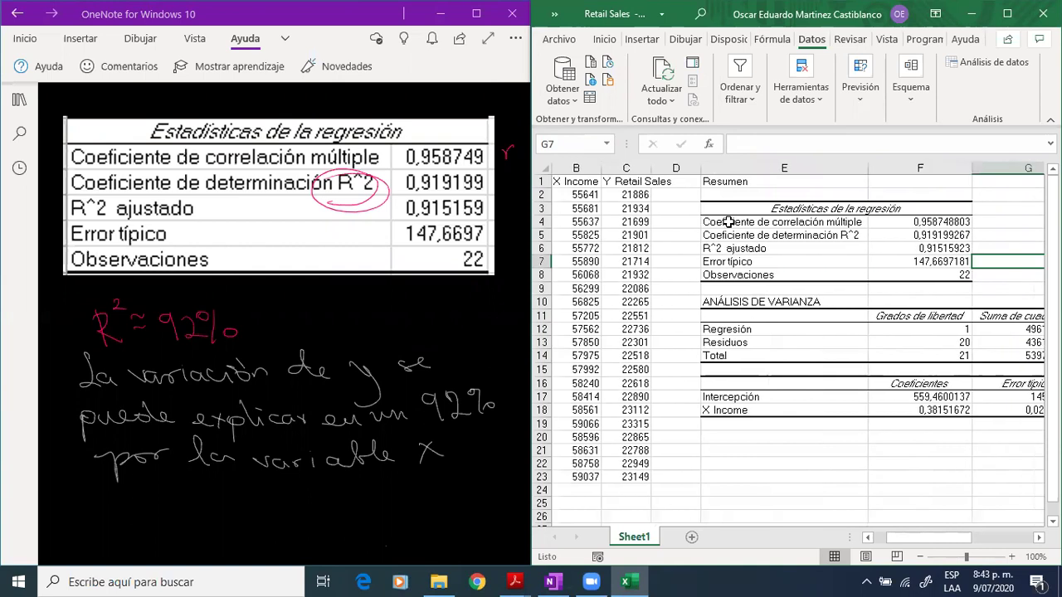
scroll(796, 270, right, 2)
scroll(796, 269, right, 3)
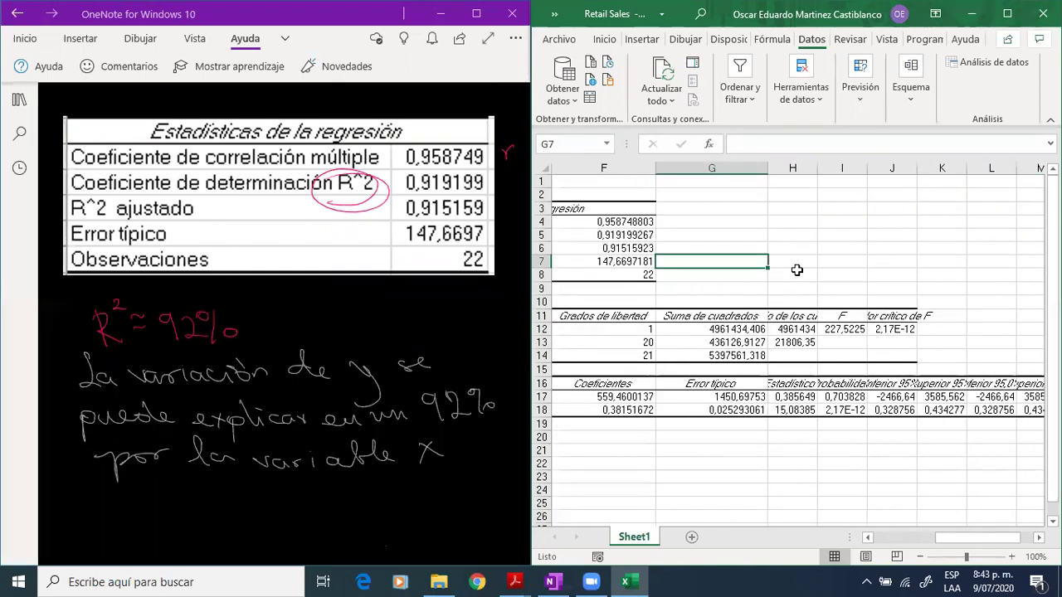
Highlight the coefficients table below the analysis of variance to examine it, and clear the selection.
scroll(729, 497, left, 2)
drag(949, 543, 977, 544)
click(688, 404)
drag(645, 370, 1023, 407)
click(695, 502)
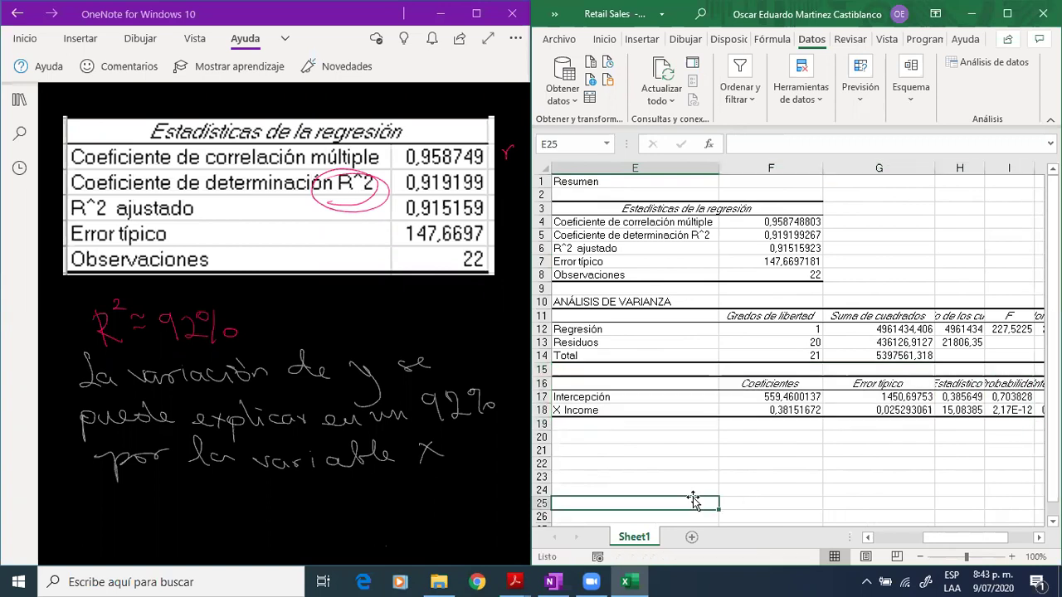
Examine the Intercepción label in E17 and its coefficient in F17.
scroll(302, 433, down, 2)
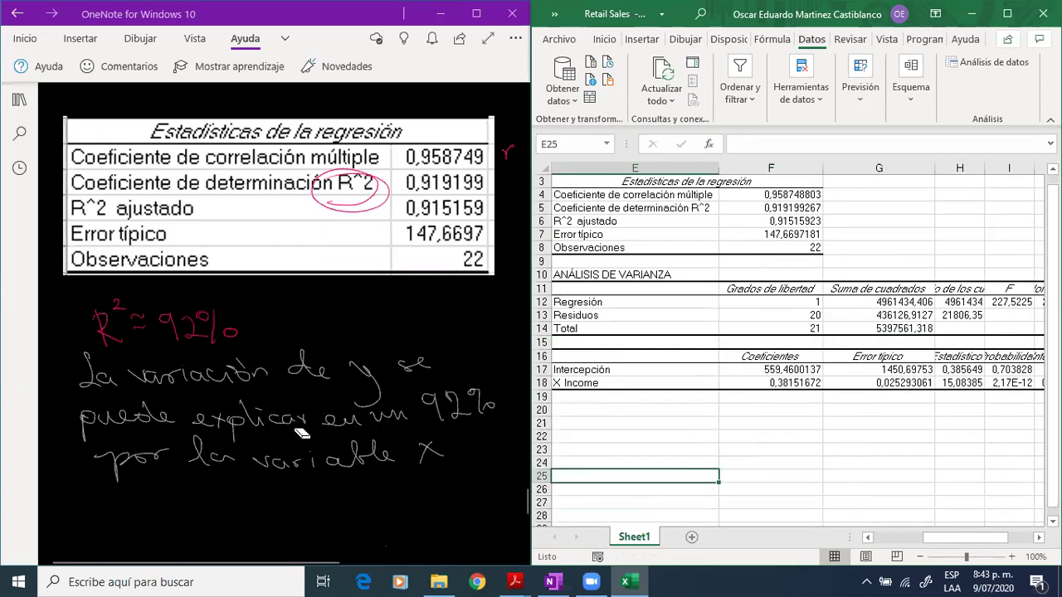
click(334, 511)
scroll(334, 511, down, 1)
scroll(334, 511, down, 2)
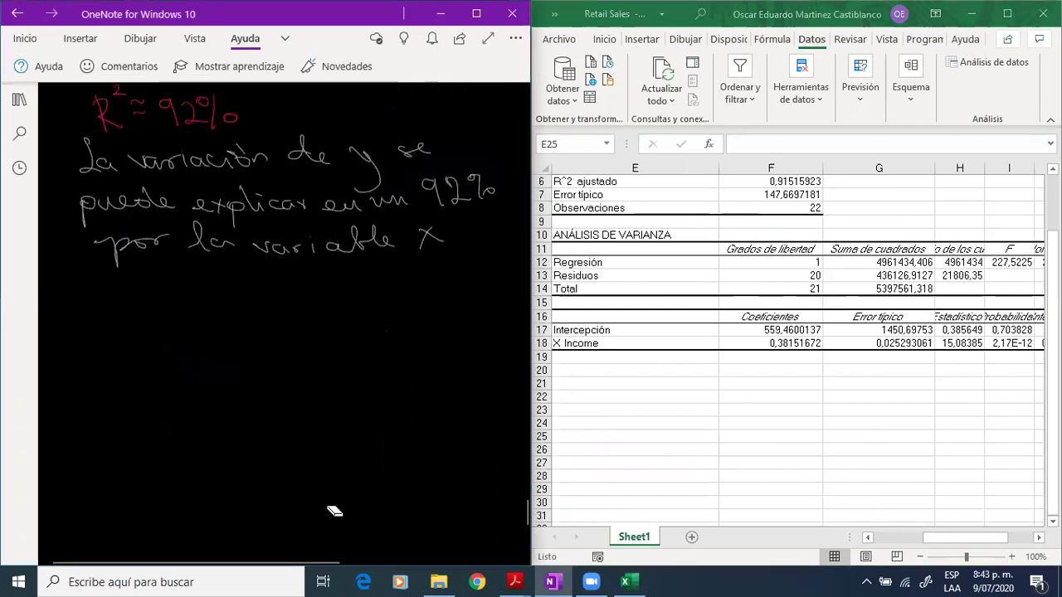
scroll(873, 338, up, 1)
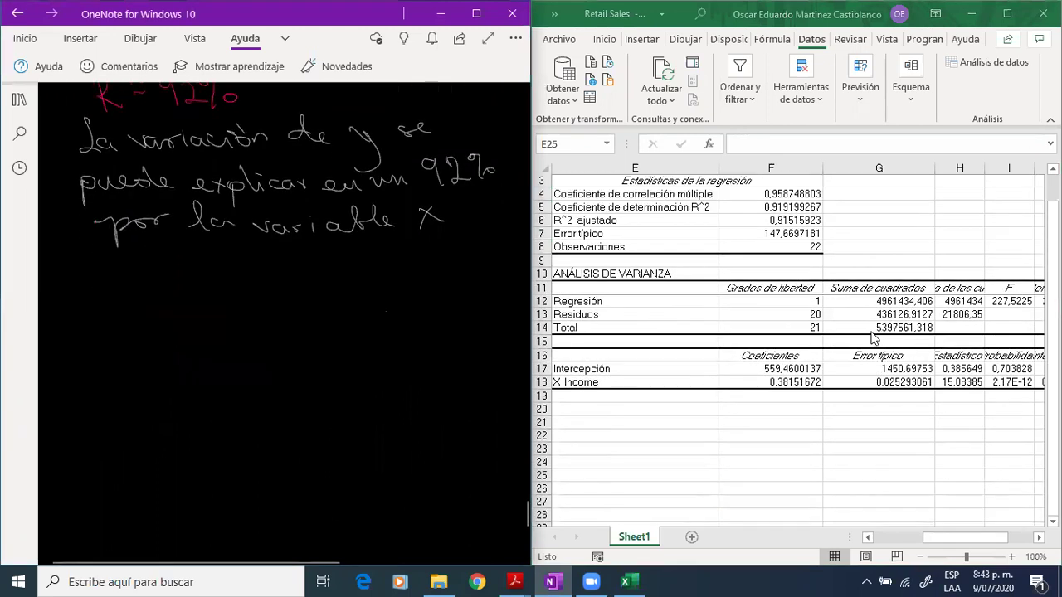
click(669, 366)
click(669, 366)
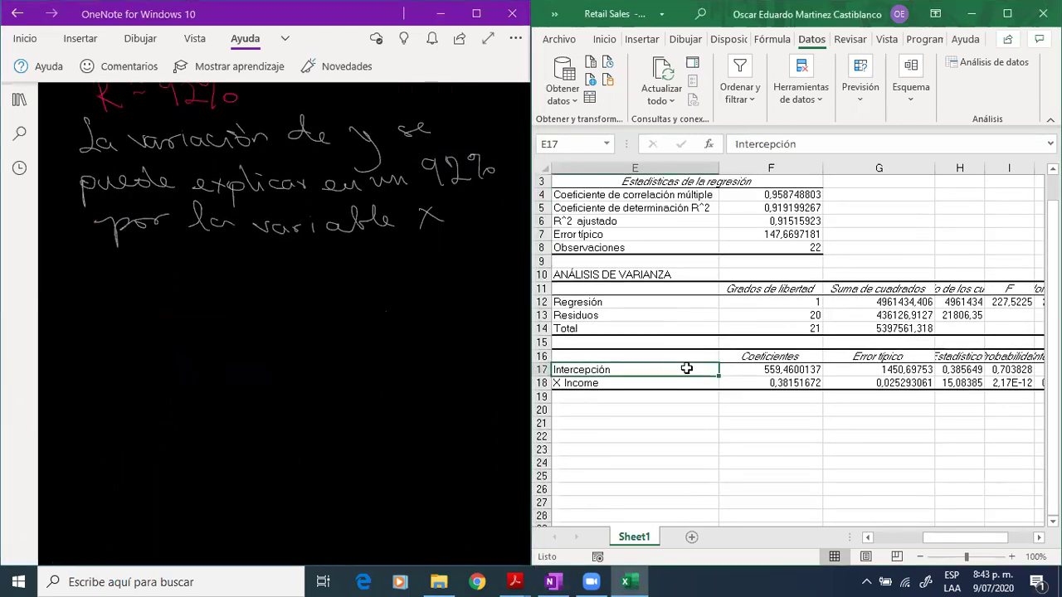
click(771, 368)
scroll(365, 352, up, 1)
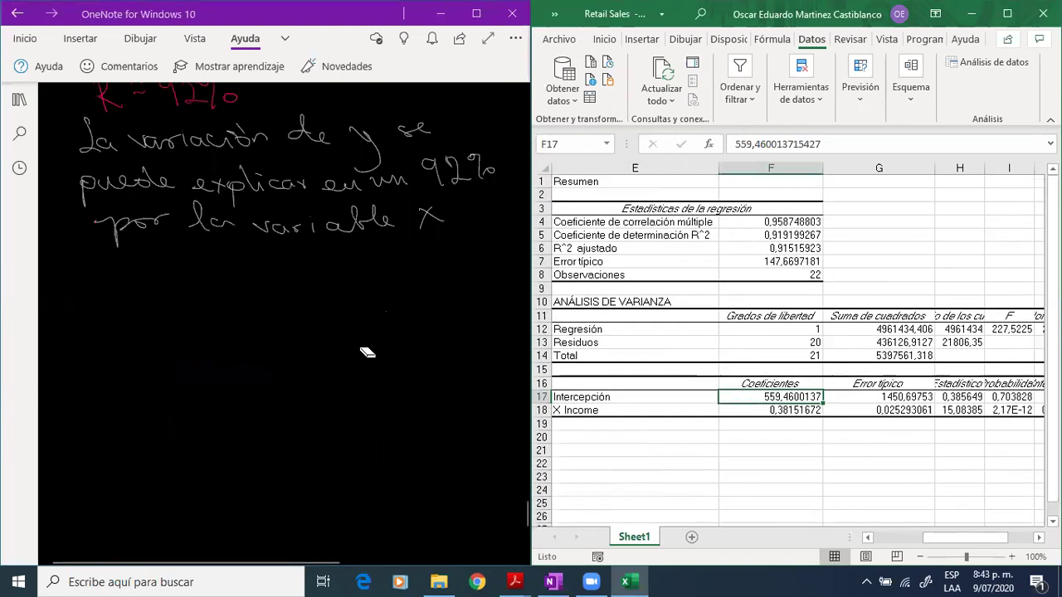
Compare the Intercepción and X Income coefficients in column F with the handwritten equation y = 0.38x + 559 in the notes.
click(365, 353)
scroll(363, 341, up, 10)
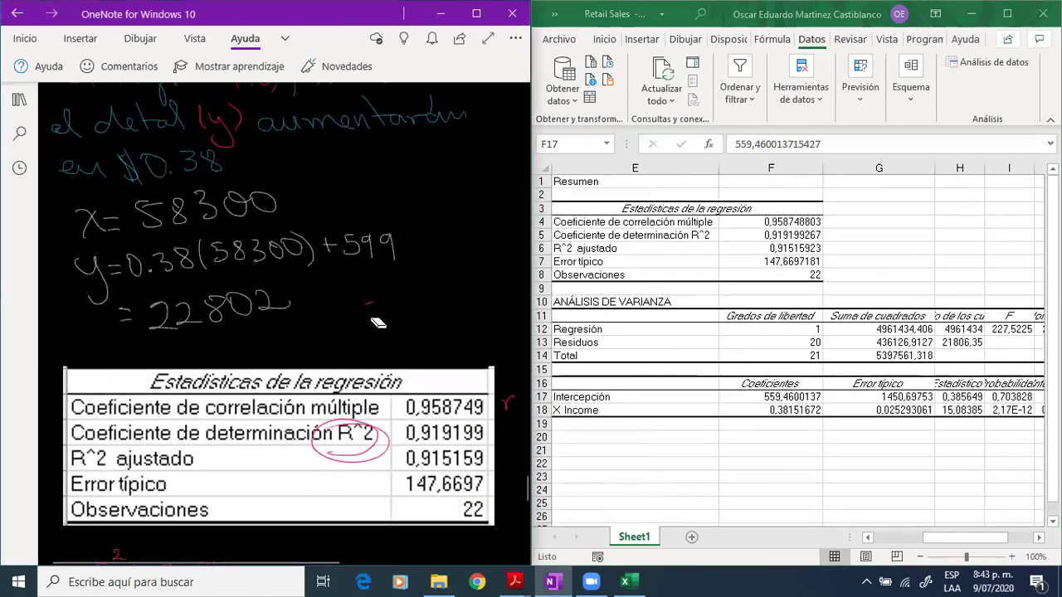
scroll(357, 253, up, 8)
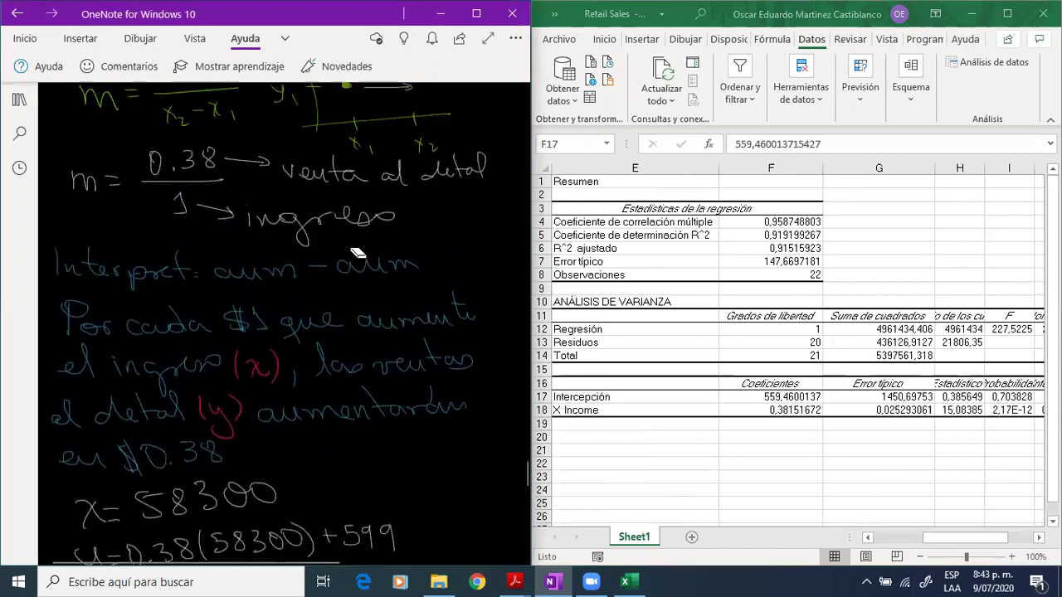
scroll(357, 253, down, 1)
scroll(357, 253, up, 3)
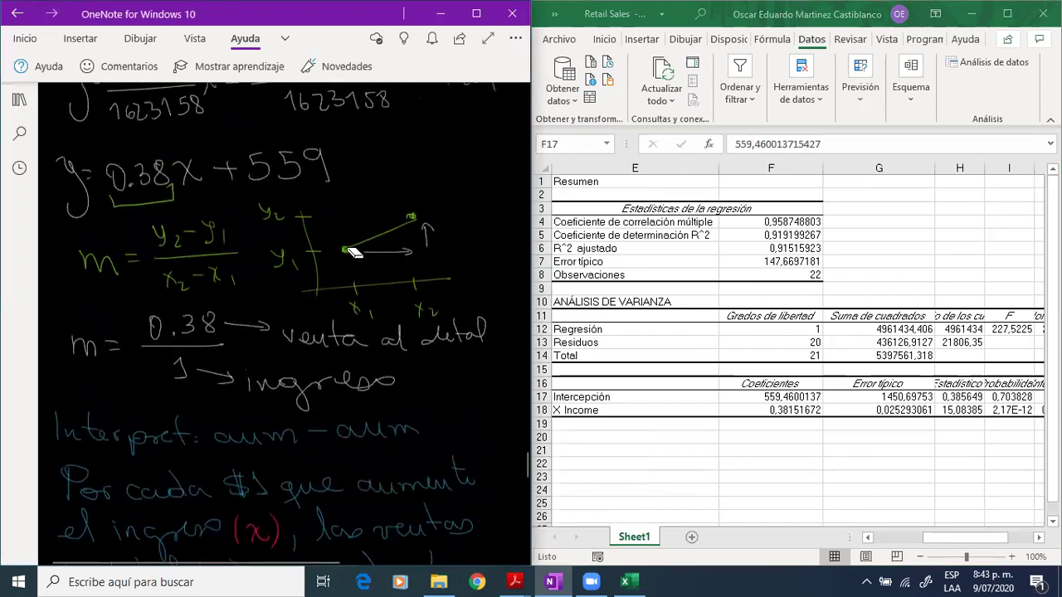
click(765, 404)
click(766, 412)
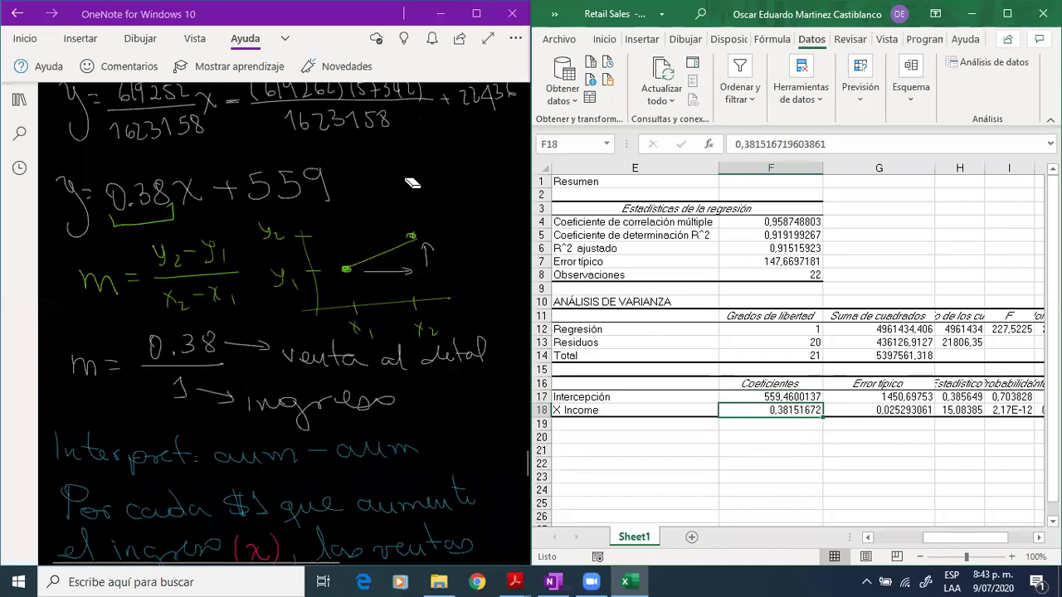
click(800, 404)
drag(795, 383, 804, 424)
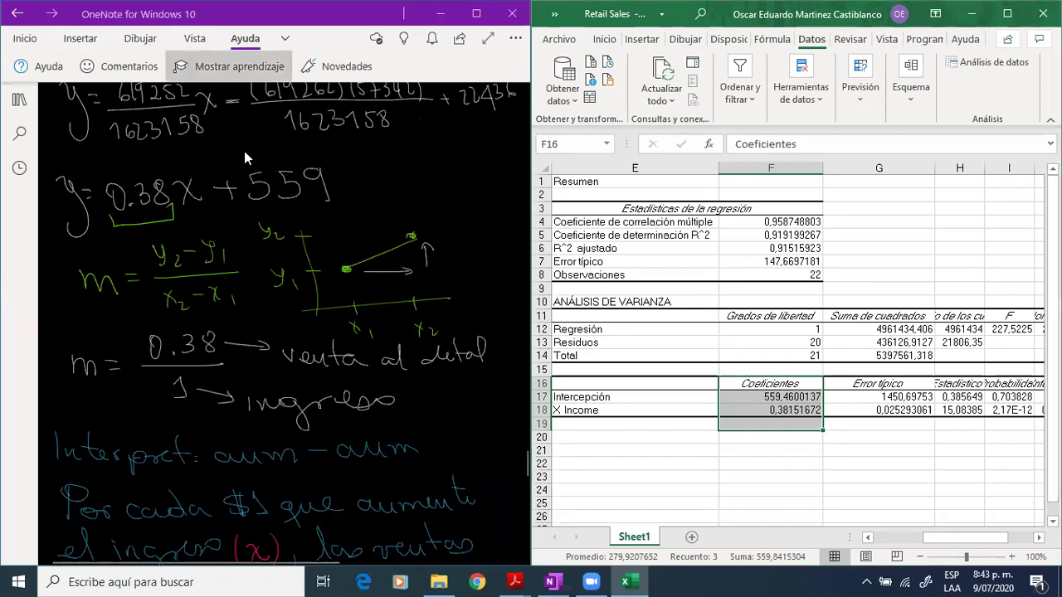
Return the notes to drawing mode with the white pen and go back to the worksheet.
click(141, 39)
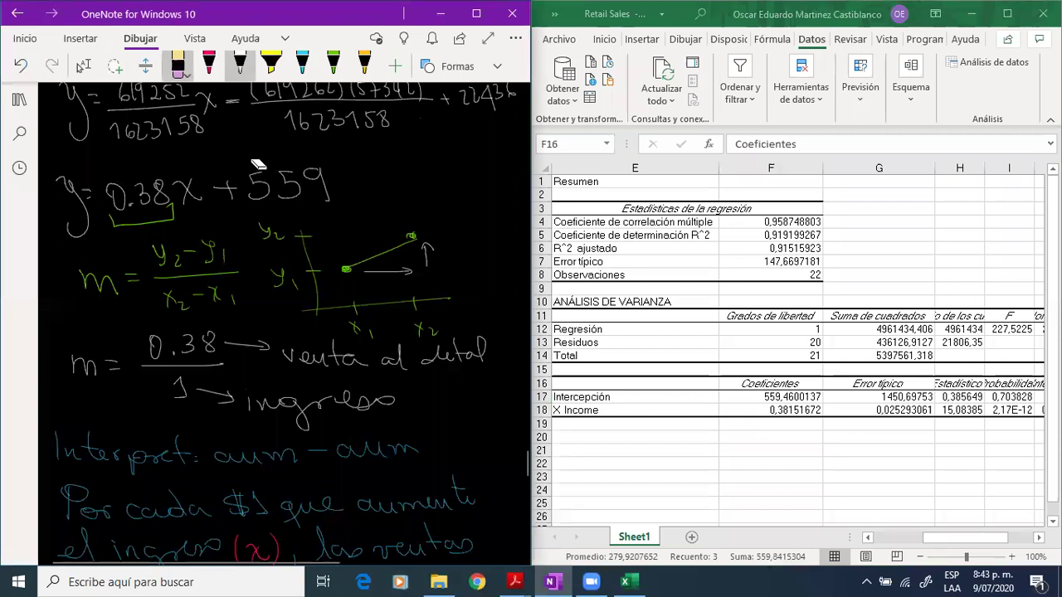
click(735, 237)
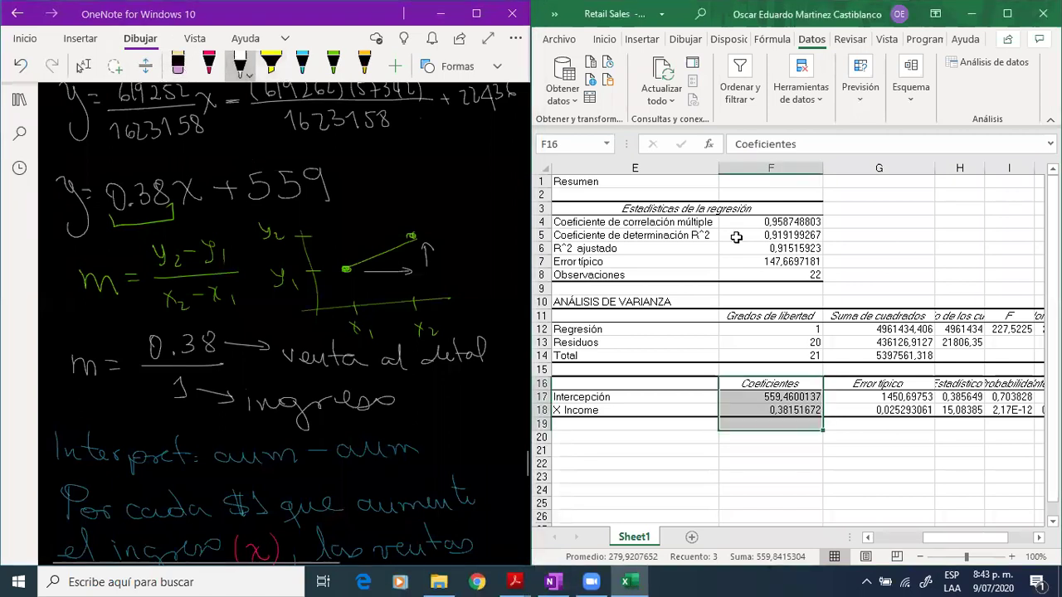
Examine the Intercepción row cell by cell from its coefficient in F17 to the upper 95% limit in K17.
click(815, 398)
key(Down)
key(Up)
key(Right)
key(Right)
key(Right)
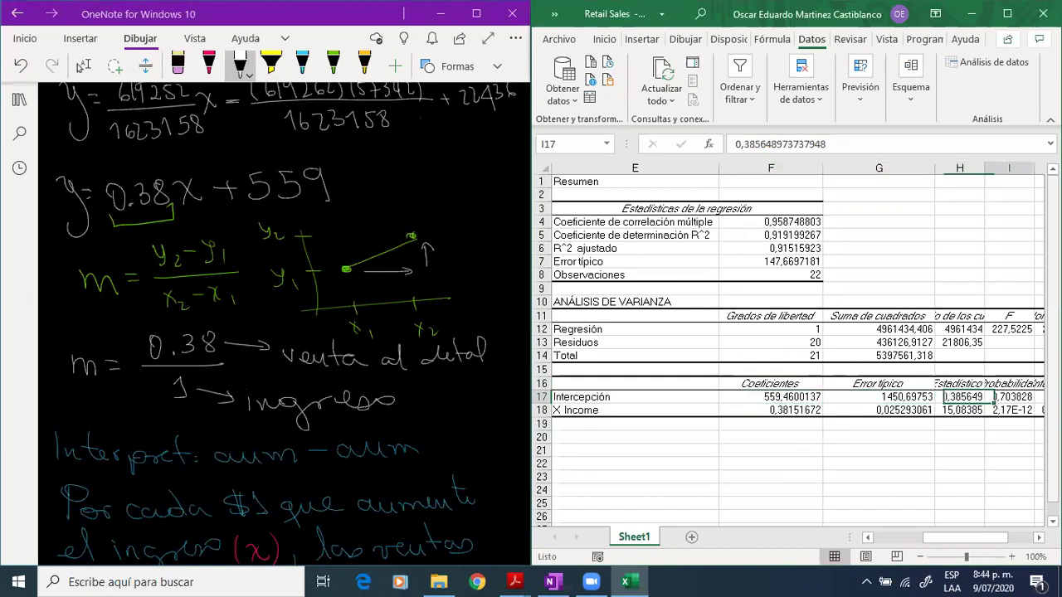
key(Right)
key(Right)
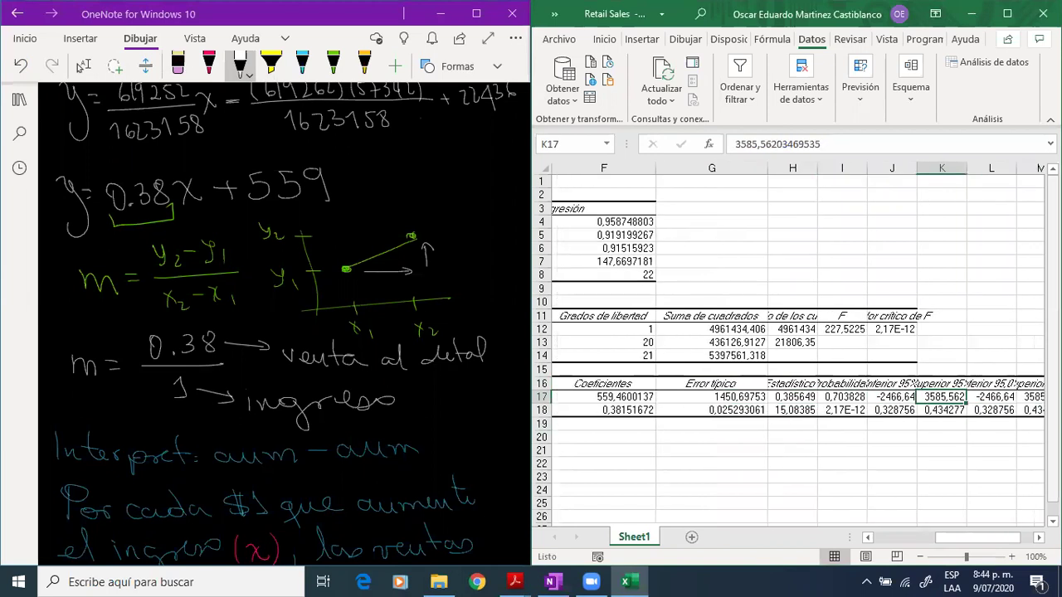
Fit column H's width to its contents and go back along the Intercepción row to its label in E17.
double_click(818, 171)
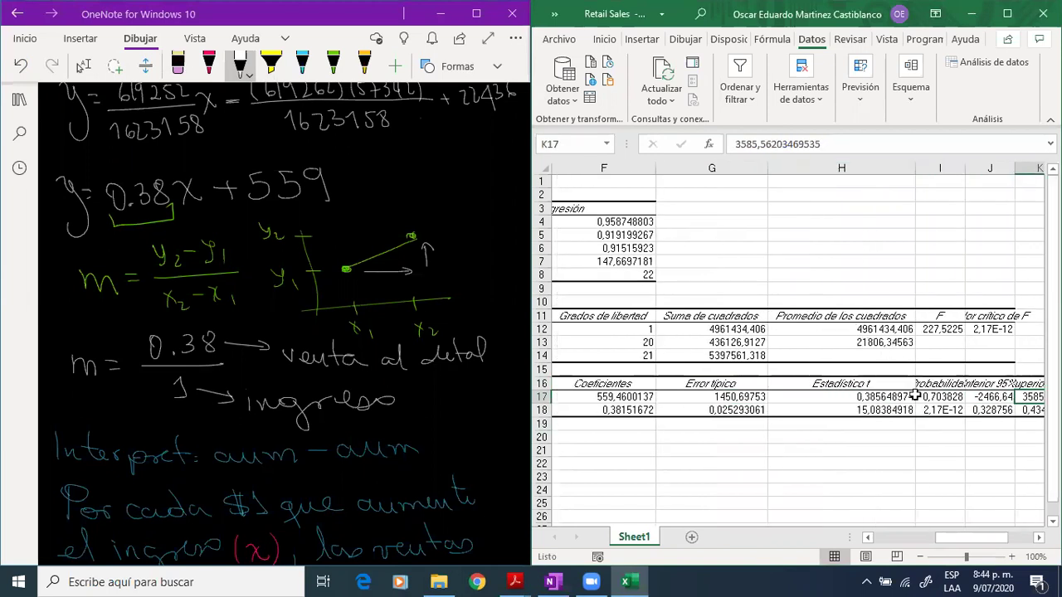
click(887, 393)
key(Left)
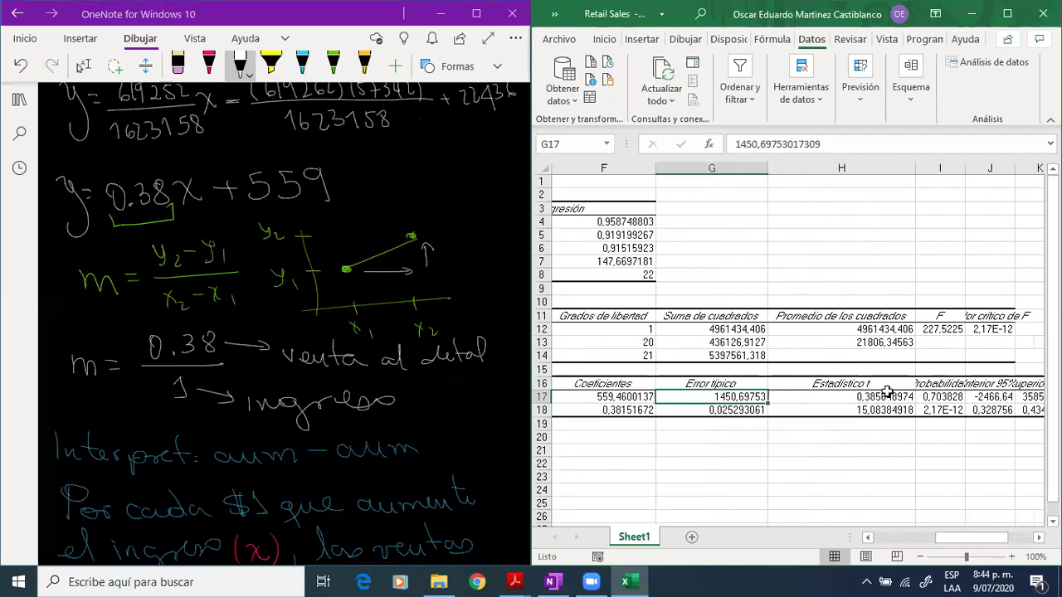
key(Left)
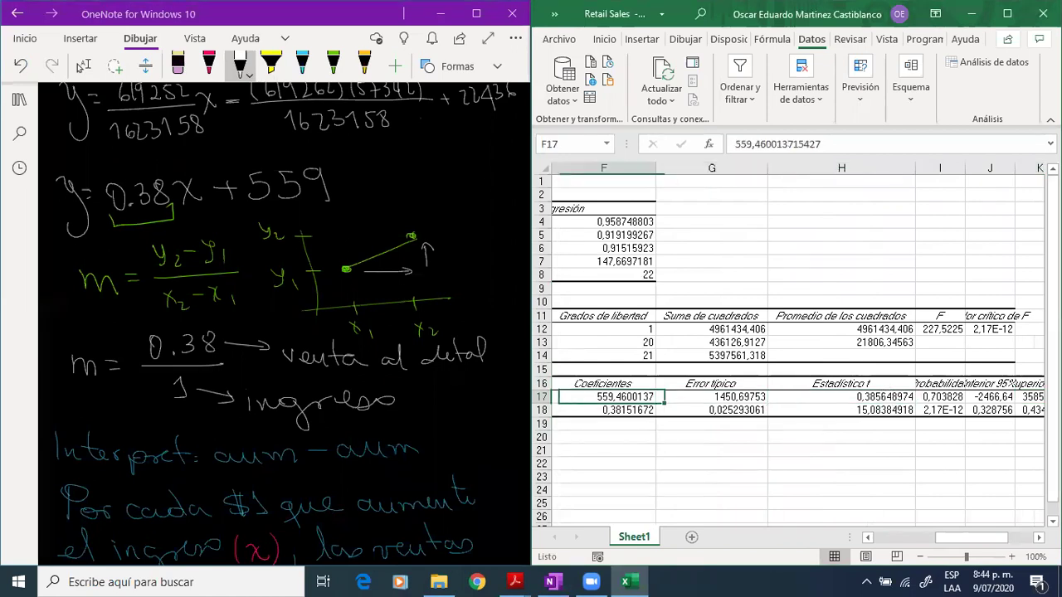
key(Right)
key(Right)
key(Left)
key(Left)
key(Left)
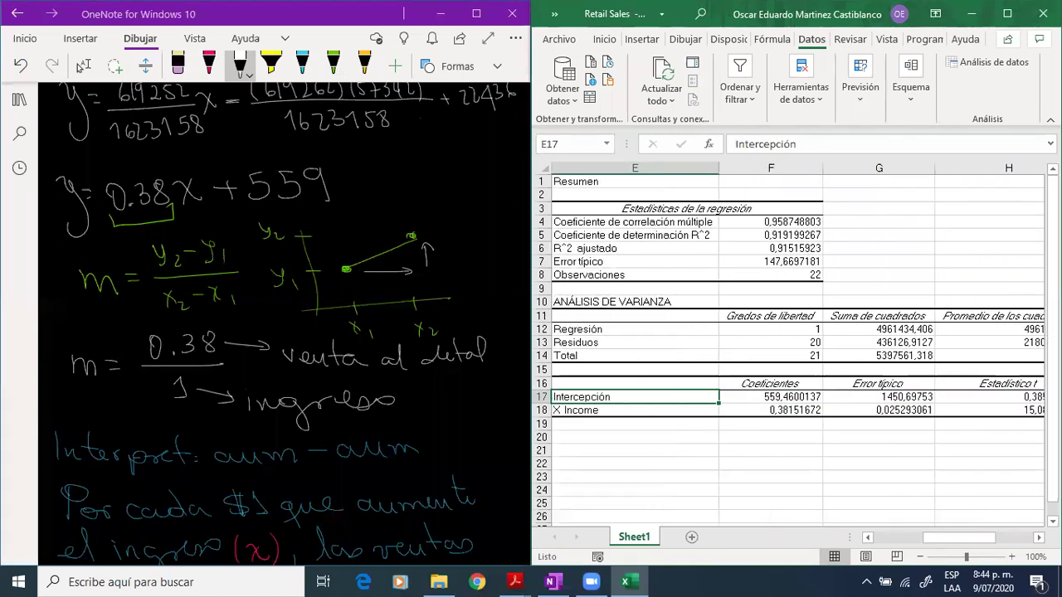
Examine the Intercepción row from its coefficient through the t statistic and probability to the 95% limits.
key(Right)
key(Right)
key(Right)
key(Right)
key(Right)
key(Right)
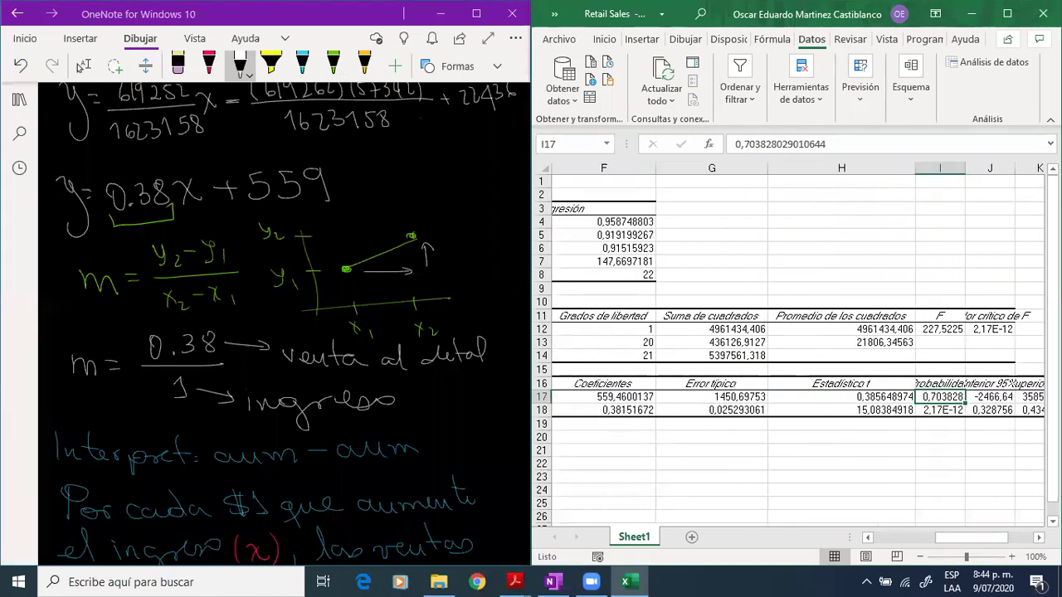
key(Right)
key(Right)
key(Right)
key(Left)
key(Left)
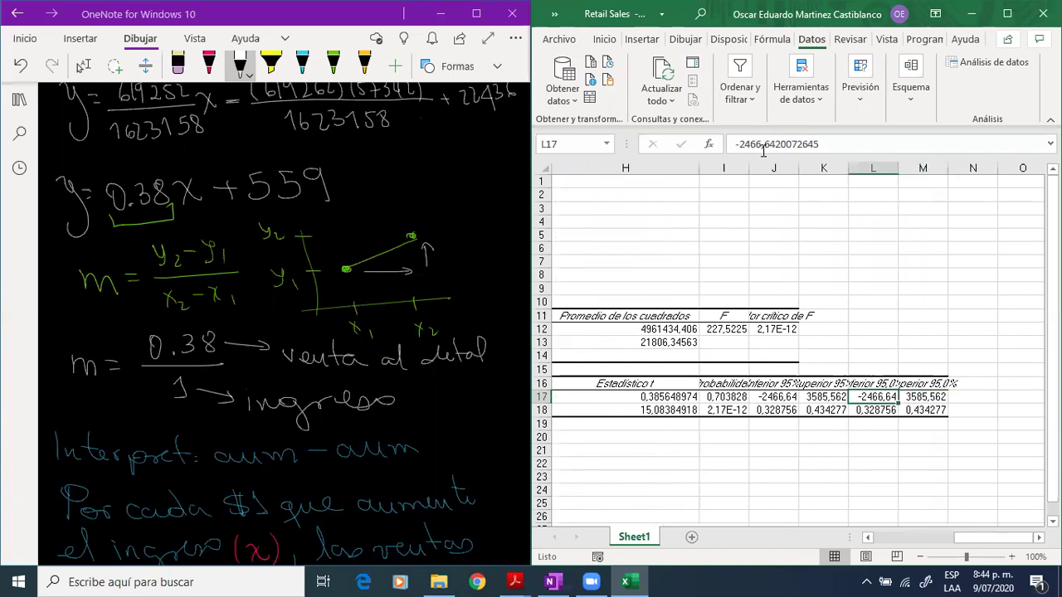
Fit column I's width to its contents and select the Probabilidad header with its two values in I16:I18.
double_click(746, 171)
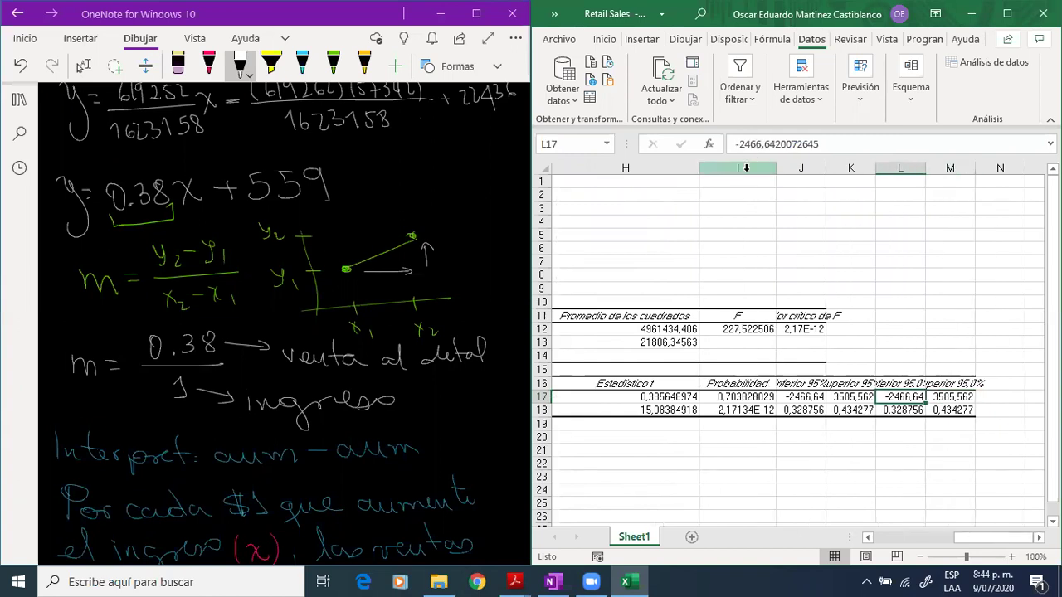
click(750, 406)
click(738, 396)
click(737, 384)
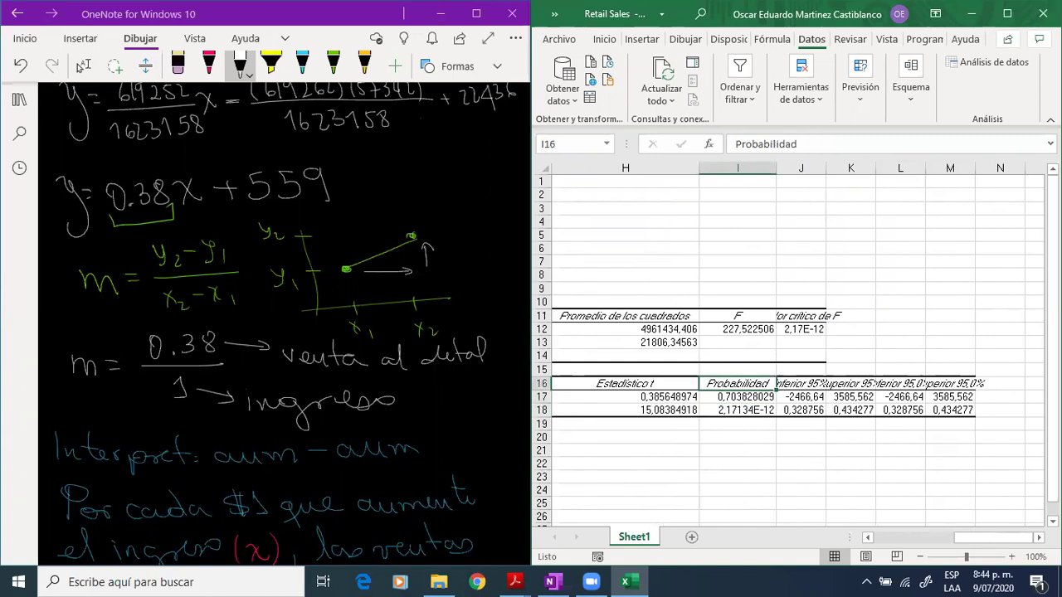
key(shift+Down)
key(shift+Down)
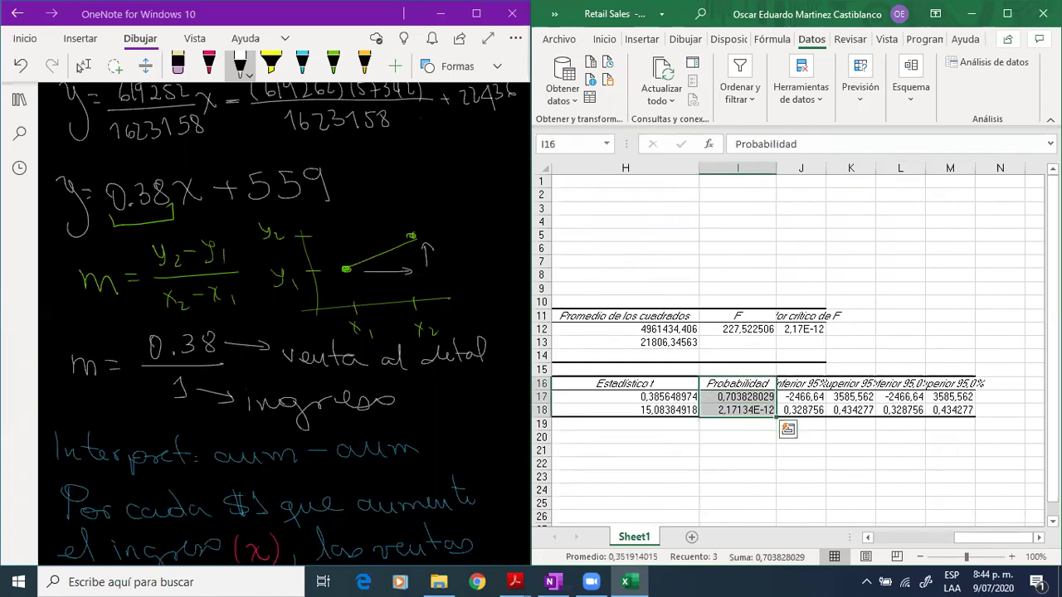
Examine the coefficient table's headers in row 16 and the X Income coefficient in F18.
key(Left)
key(Left)
key(Left)
key(Left)
key(Left)
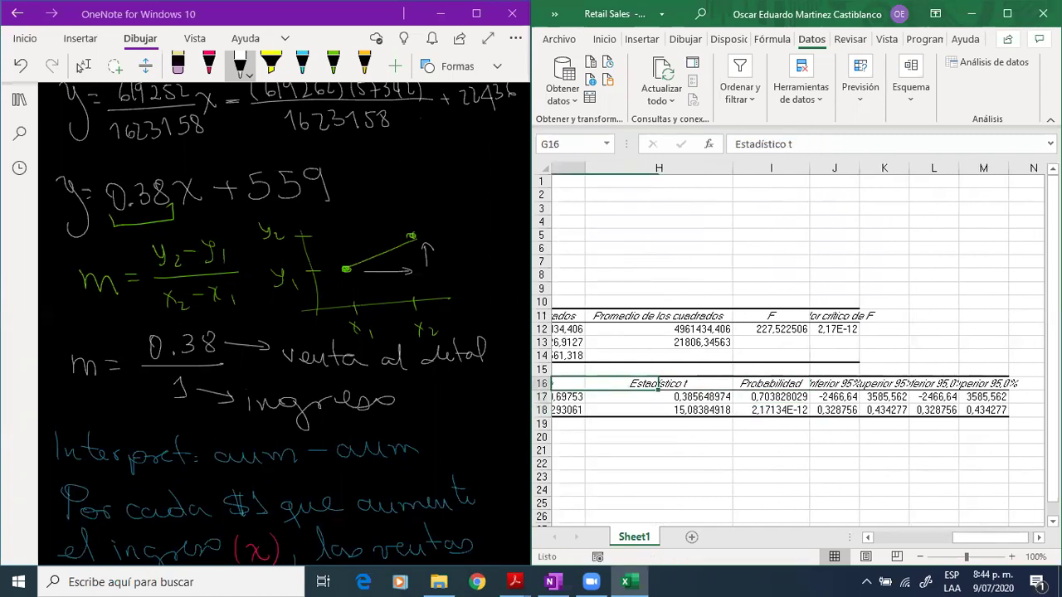
key(Right)
key(Right)
key(Down)
key(Down)
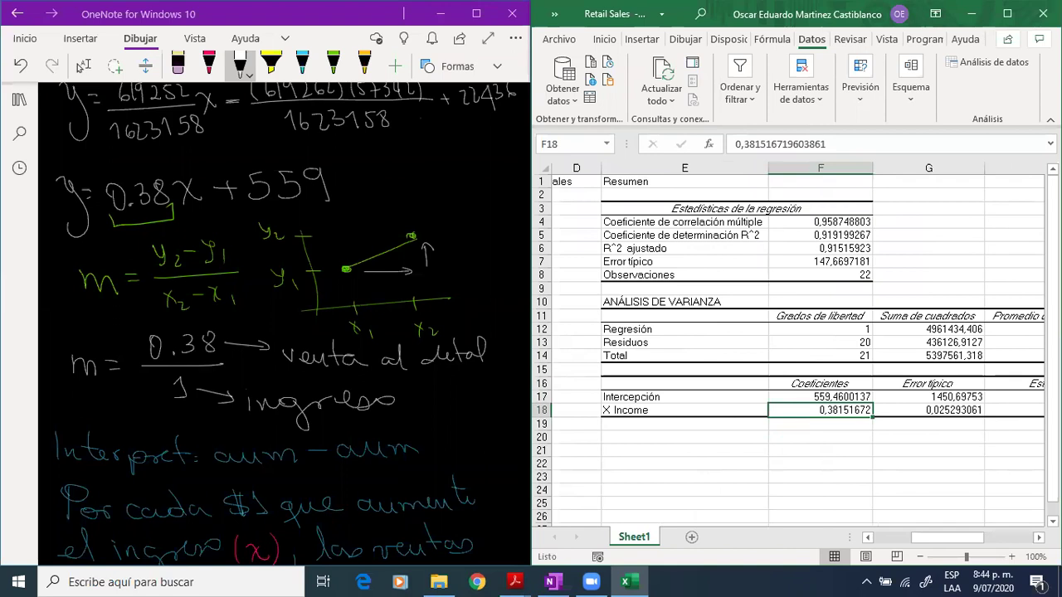
Examine row 18 from the X Income label and its coefficient back to the store data in column A.
key(Left)
key(Left)
key(Left)
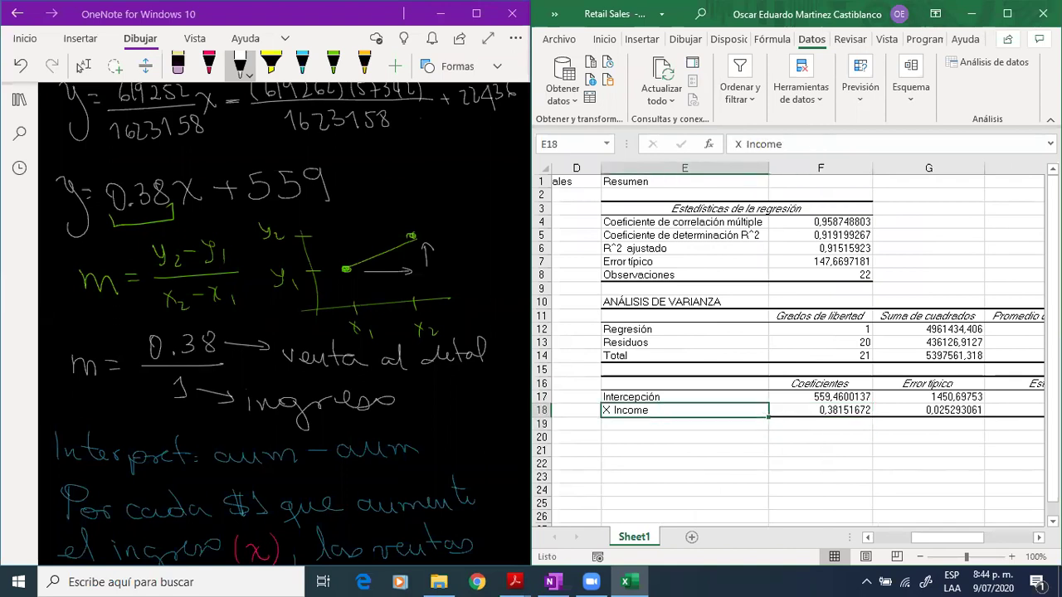
key(Left)
key(Left)
key(Right)
key(Right)
key(Right)
key(Right)
key(Right)
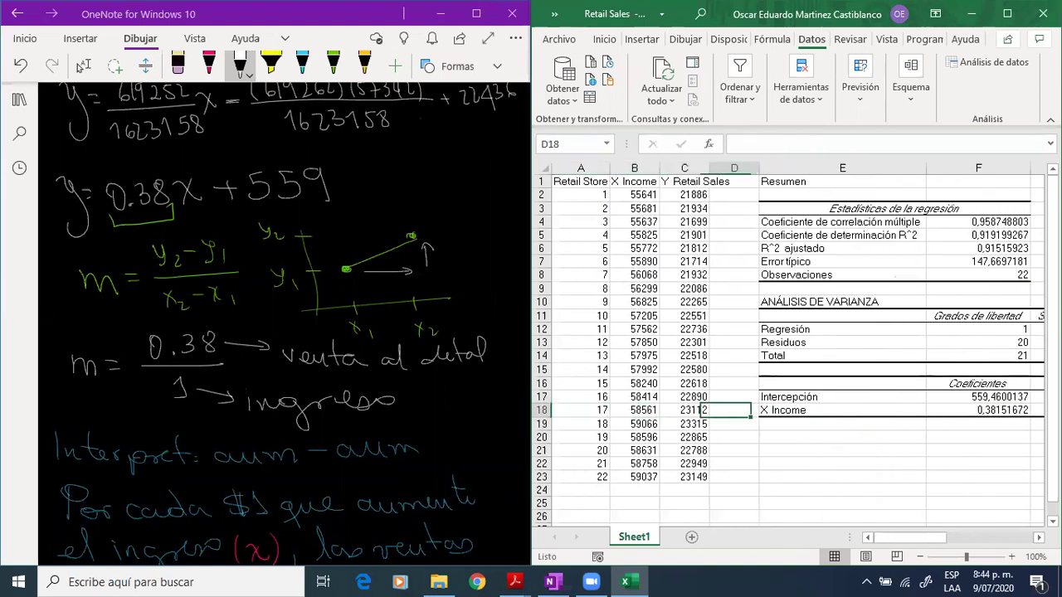
key(Right)
key(Right)
key(Left)
key(Left)
key(Left)
key(Left)
key(Left)
key(Left)
key(Left)
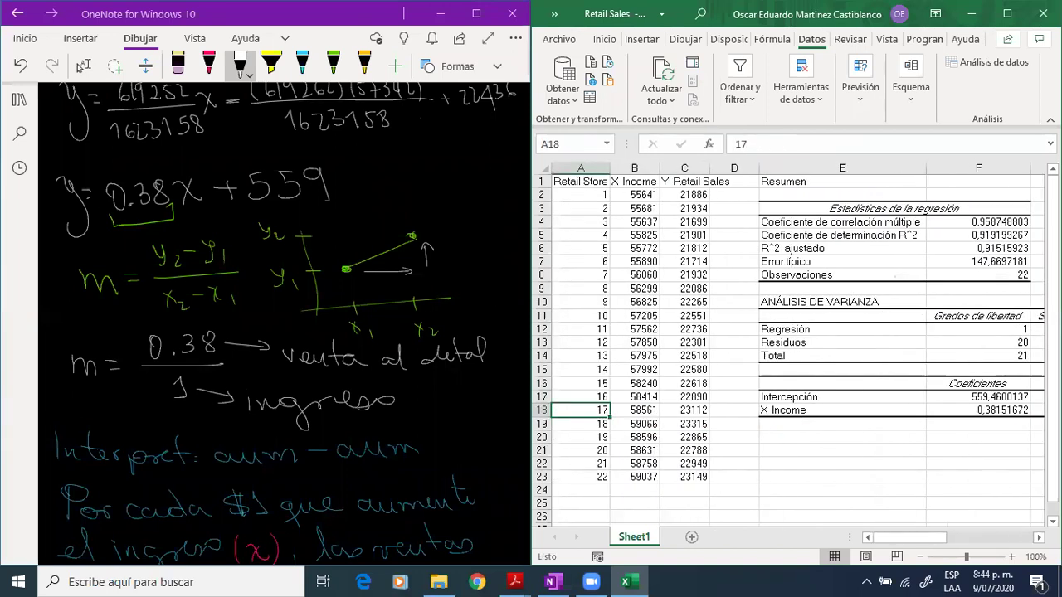
Rerun the Regression analysis with Residuos included, replacing the existing output at E1.
click(998, 62)
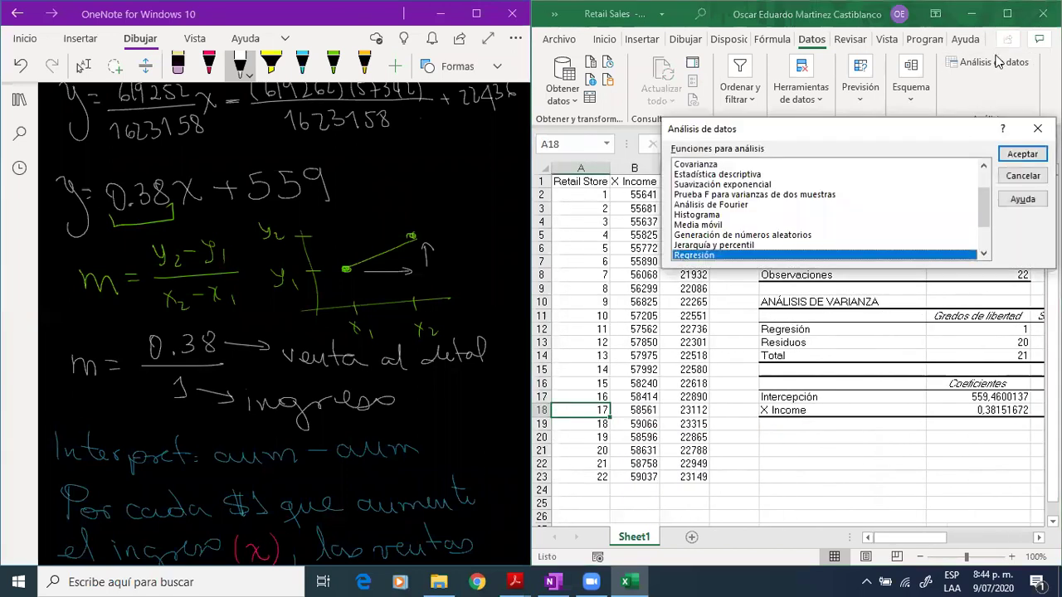
click(1019, 154)
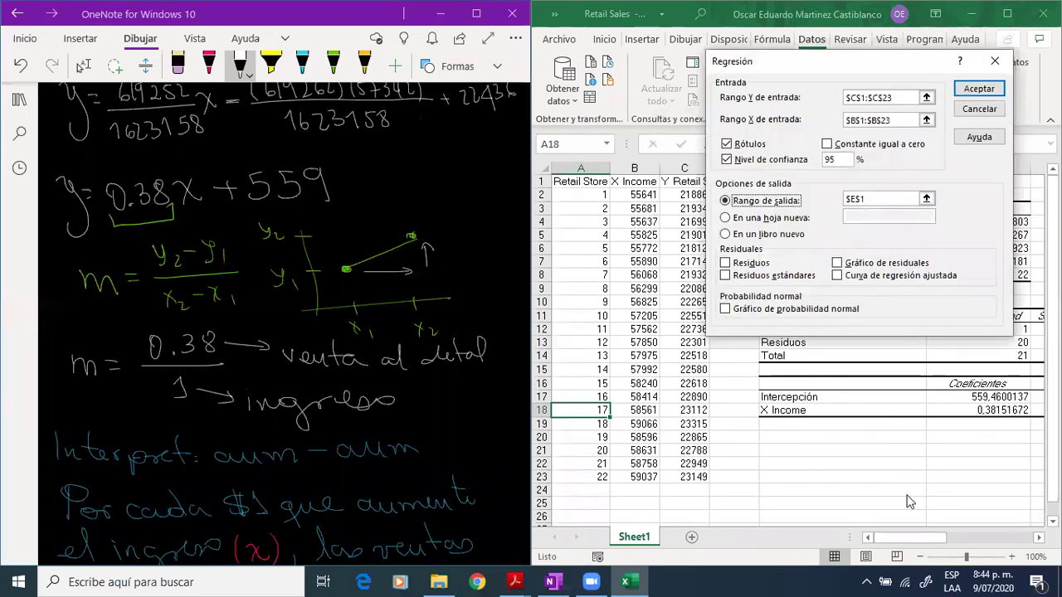
click(757, 267)
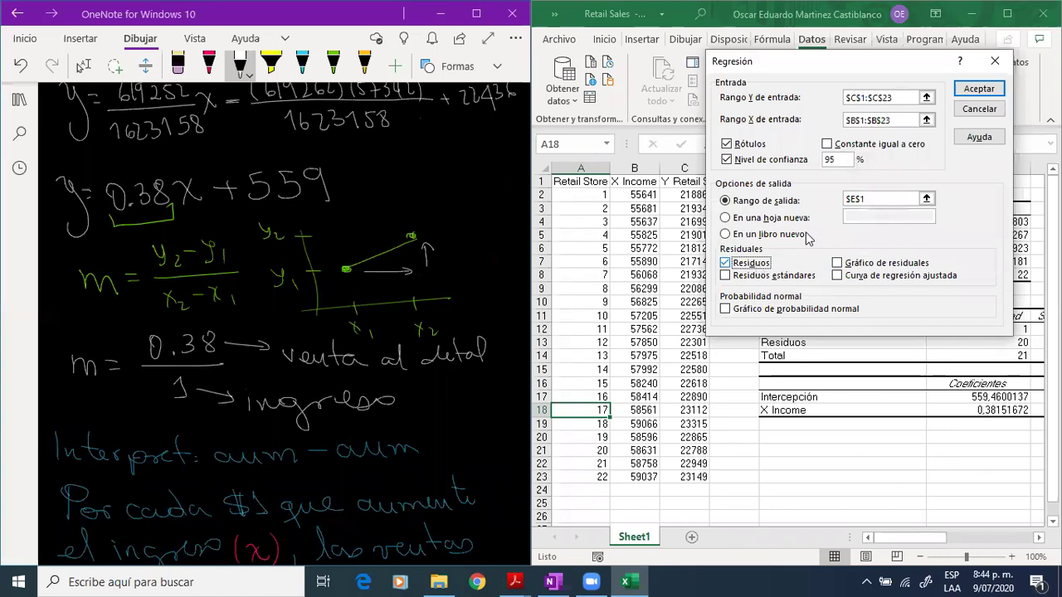
click(977, 89)
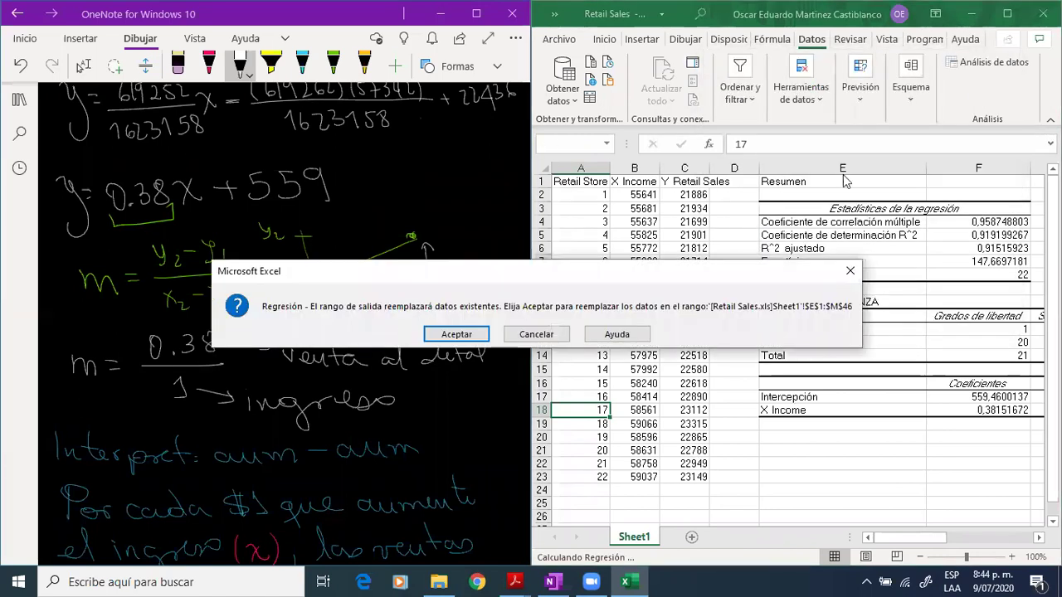
click(463, 337)
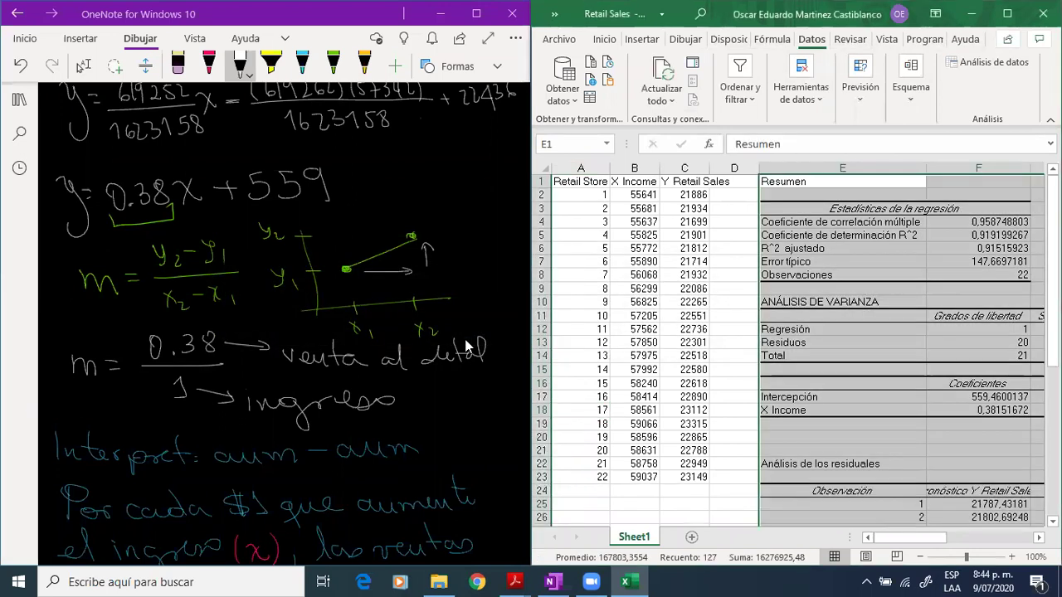
Examine the residual analysis table below the coefficients and its first forecast in F25.
click(852, 425)
scroll(940, 473, right, 2)
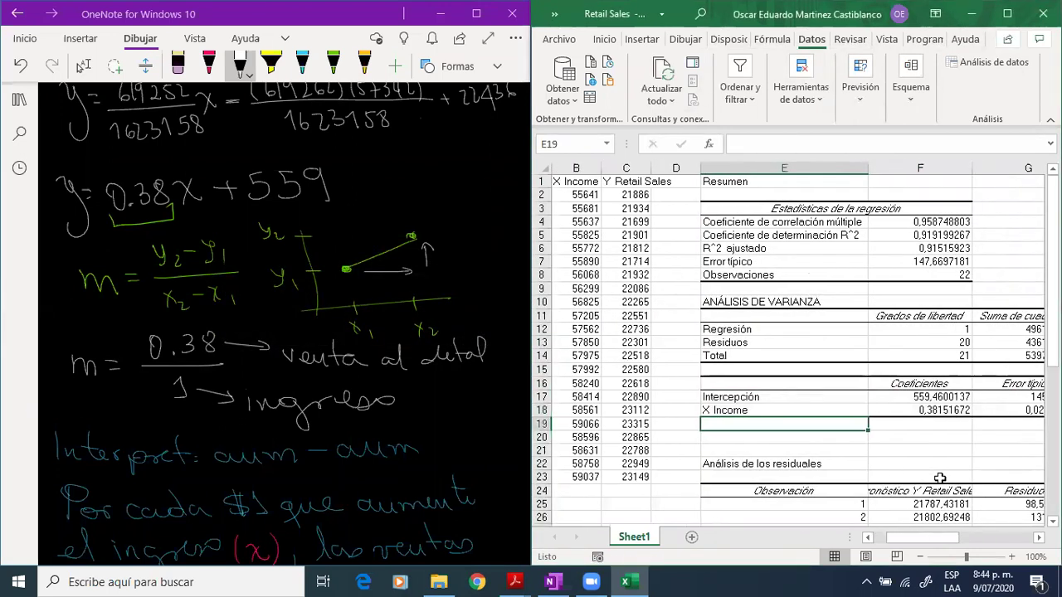
scroll(940, 479, right, 2)
scroll(939, 478, left, 3)
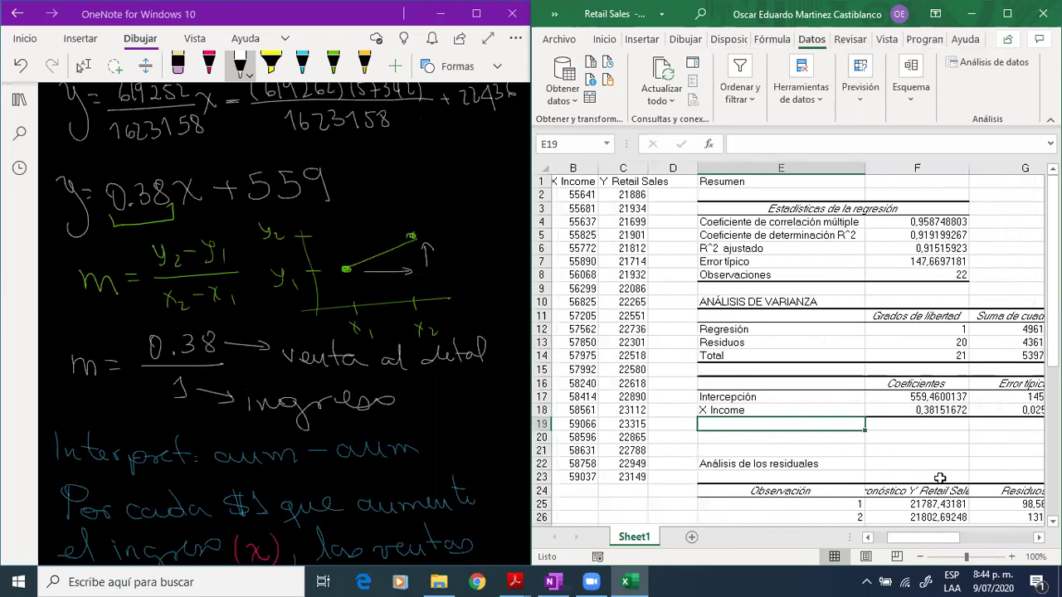
click(931, 508)
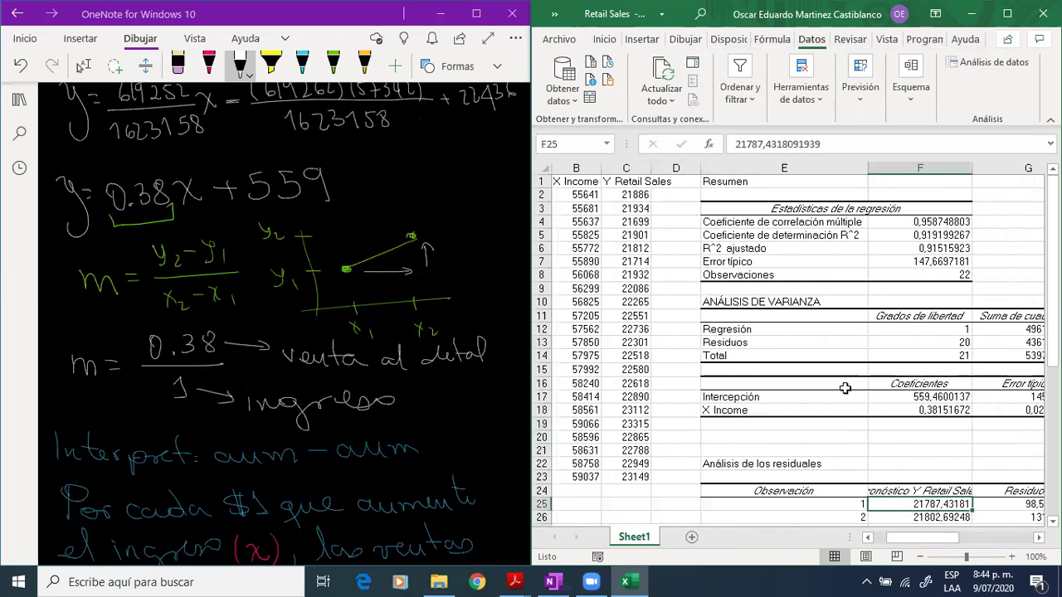
scroll(695, 299, left, 1)
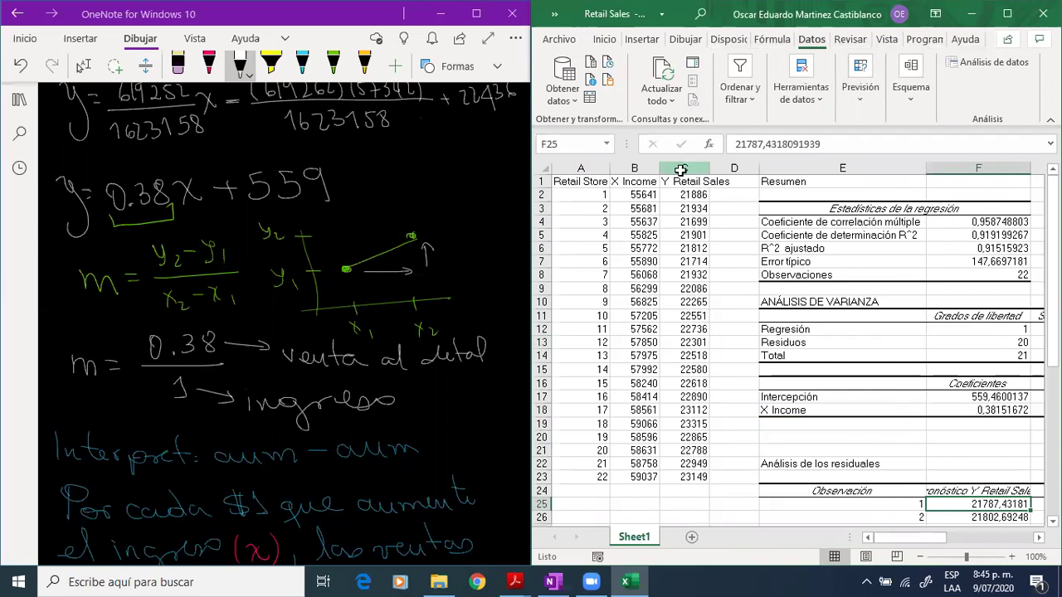
Examine the income in B2 and the actual retail sales in C2 for store 1.
click(685, 195)
key(Left)
key(Left)
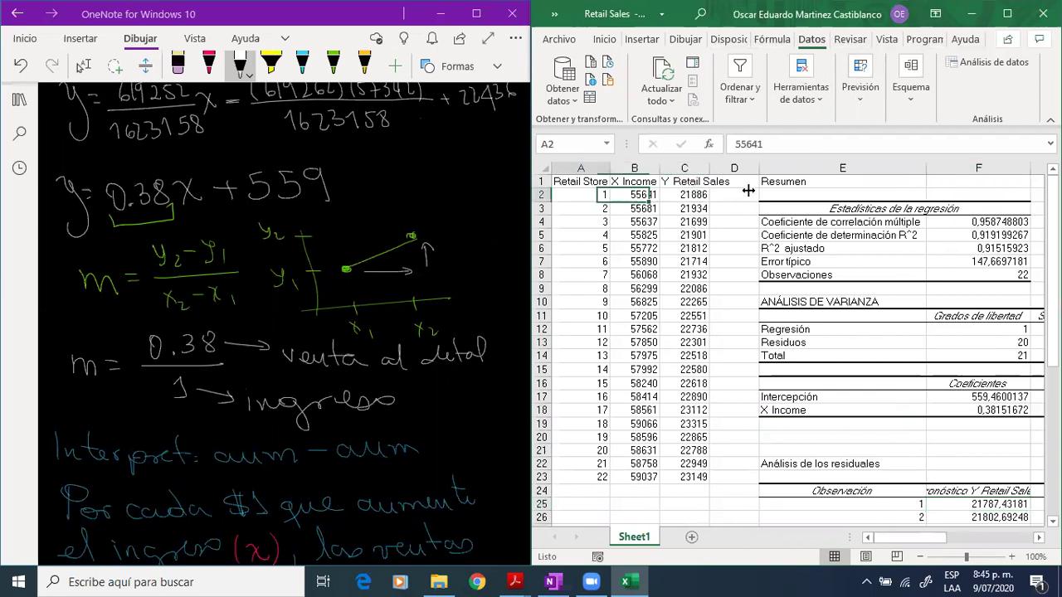
key(Right)
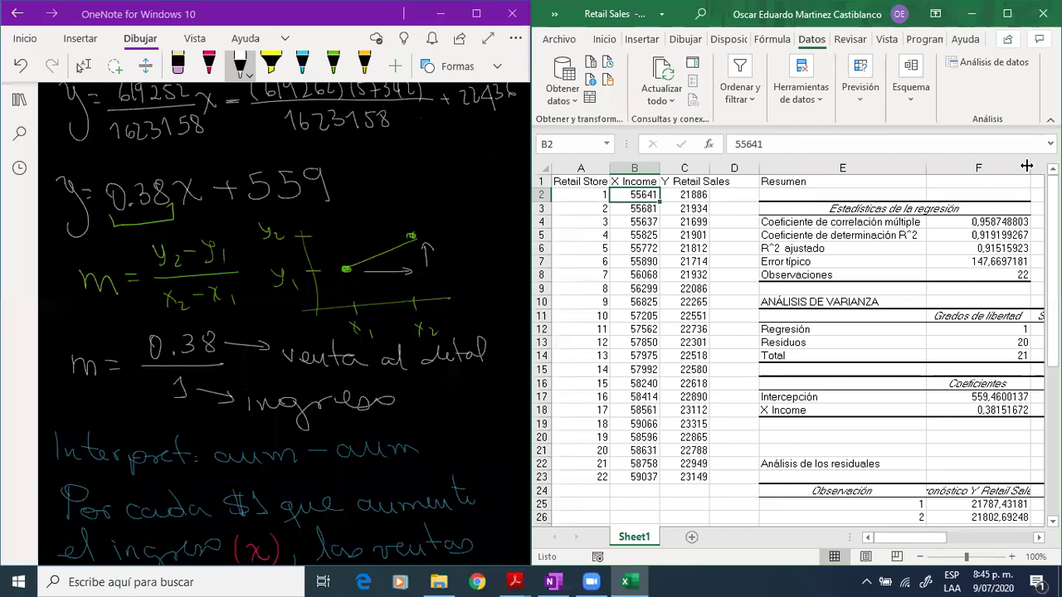
key(Right)
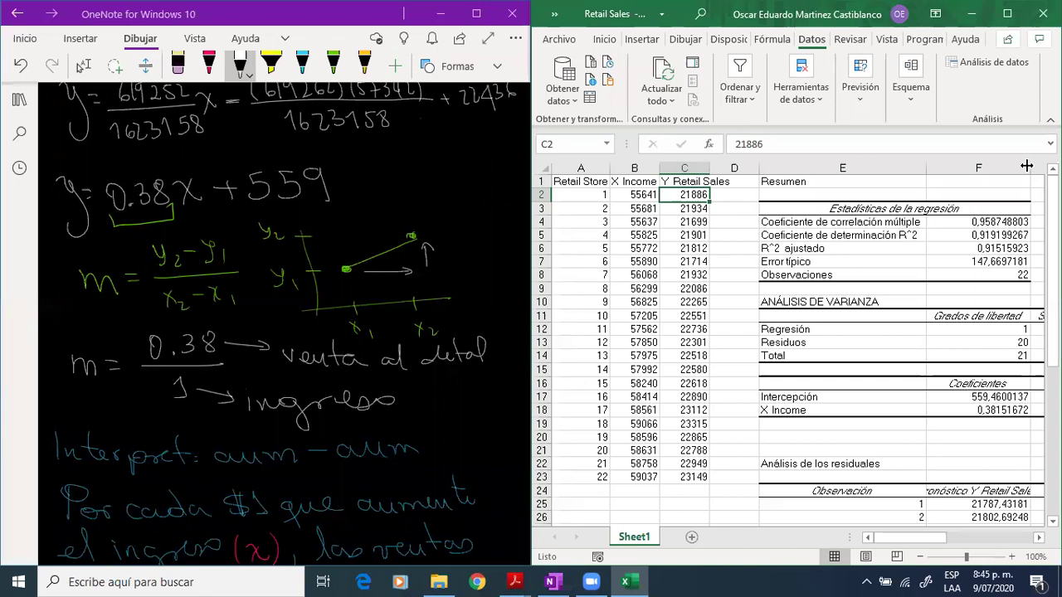
Follow the retail sales data down column C and go across to the first residual observation in E25.
key(Down)
key(Down)
key(Down)
key(Down)
key(Down)
key(Down)
key(Down)
key(Down)
key(Down)
key(Down)
key(Down)
key(Down)
key(Down)
key(Down)
key(Down)
key(Down)
key(Down)
key(Down)
key(Down)
key(Down)
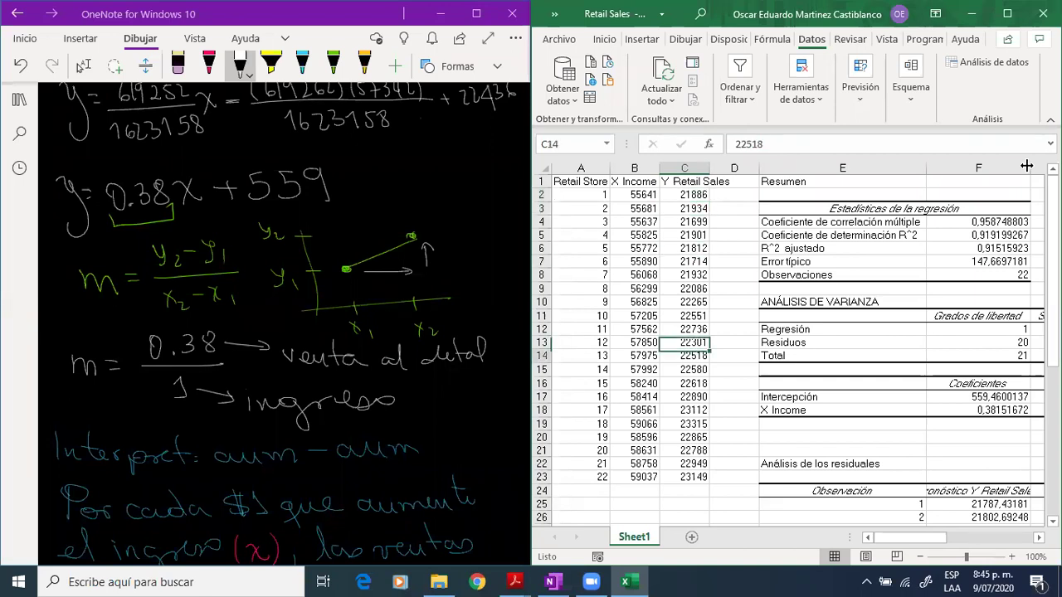
key(Up)
key(Up)
key(Right)
key(Right)
key(Right)
key(Right)
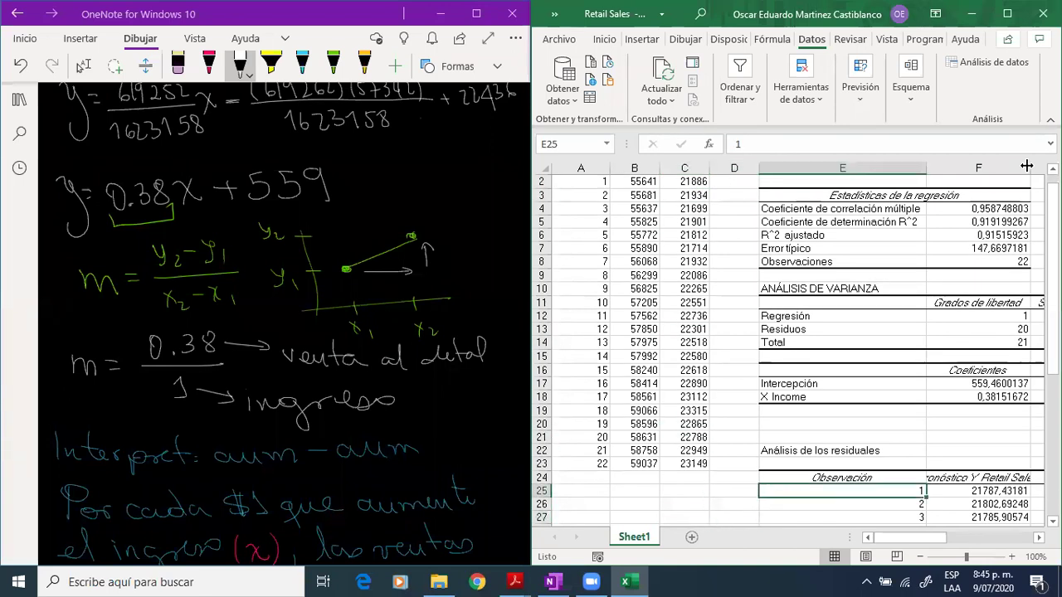
Examine the first observation in E25 with its Pronóstico Y Retail Sales header and forecast in F24:F25.
key(Left)
key(Left)
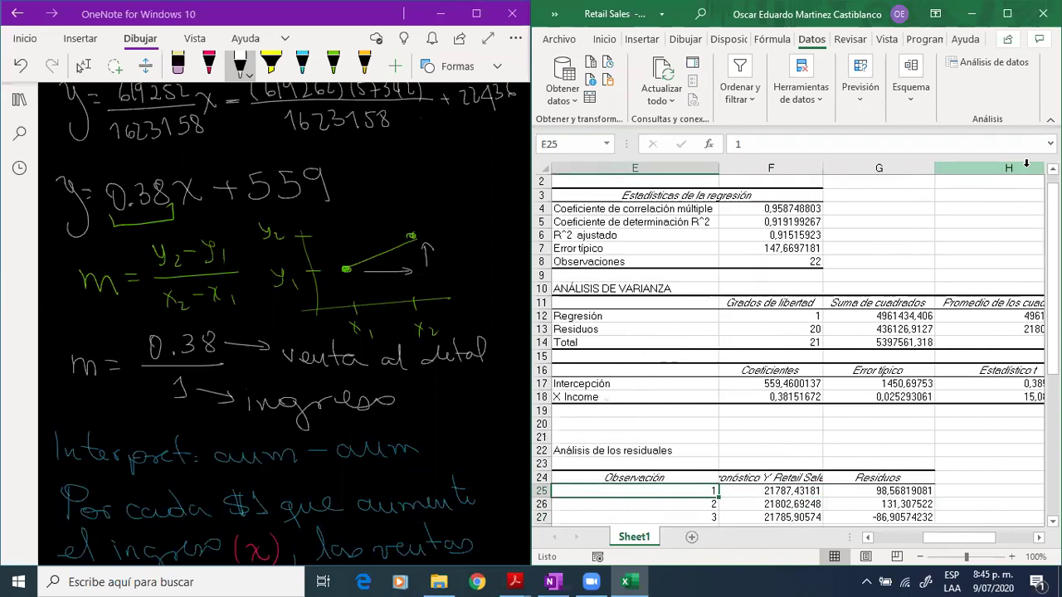
key(Right)
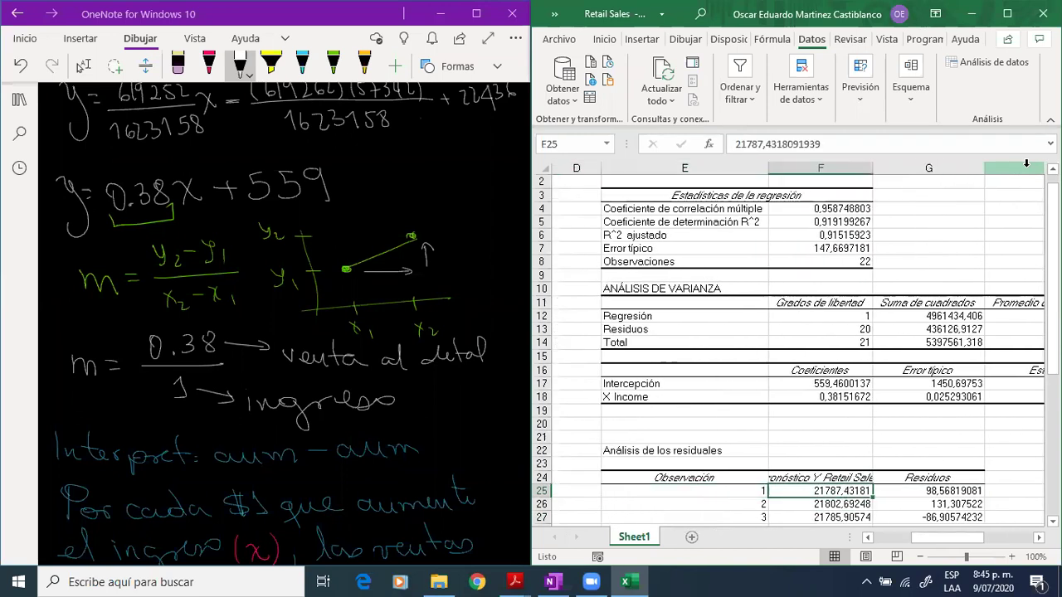
key(Left)
key(Right)
key(Up)
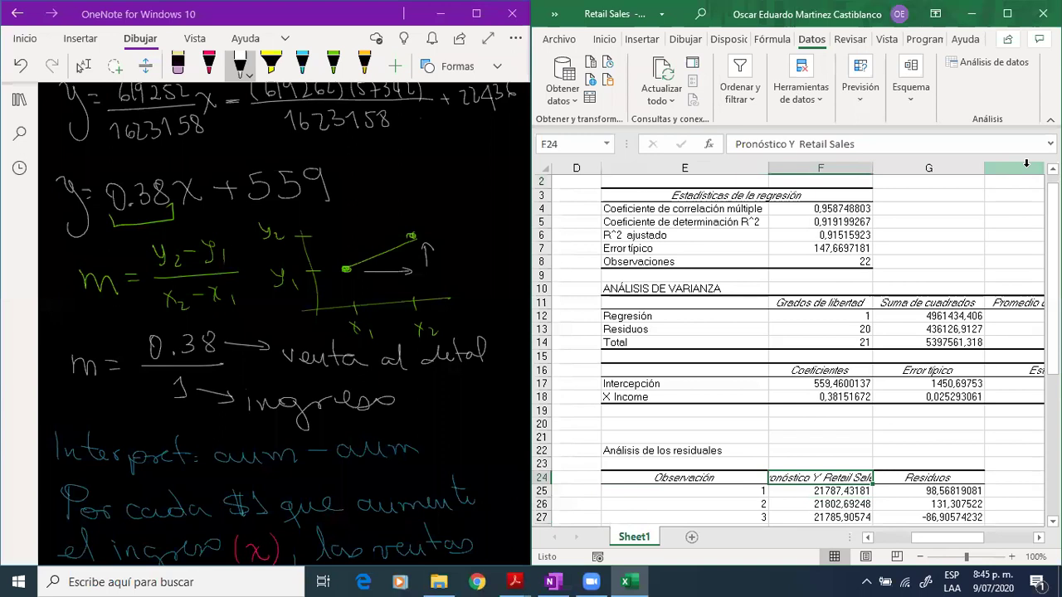
key(Down)
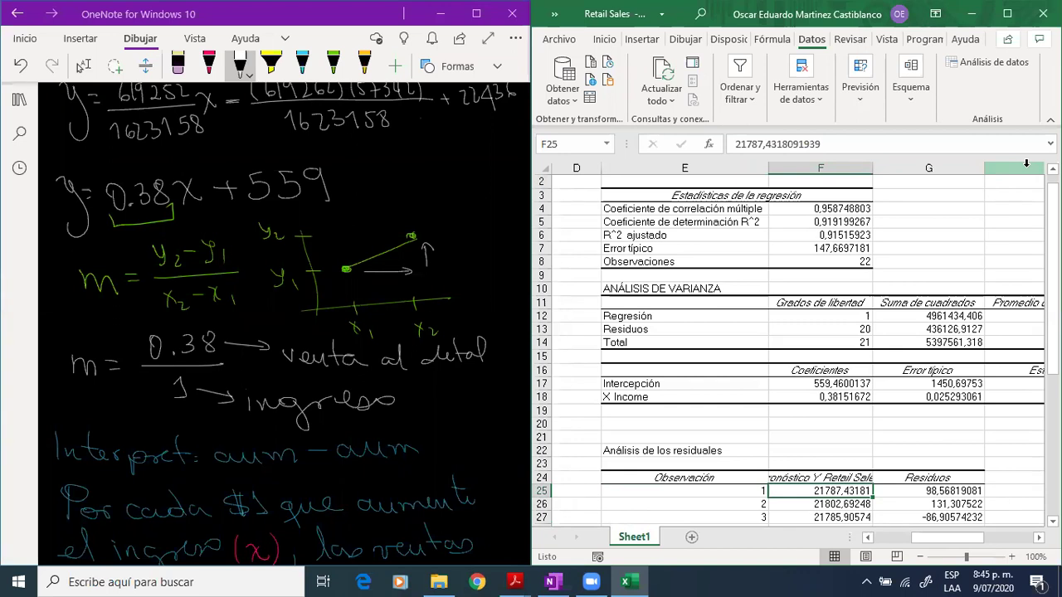
Enter =F25-C2 in C25 to subtract store 1's actual retail sales from its forecast.
key(Left)
key(Left)
key(Left)
key(Left)
key(Left)
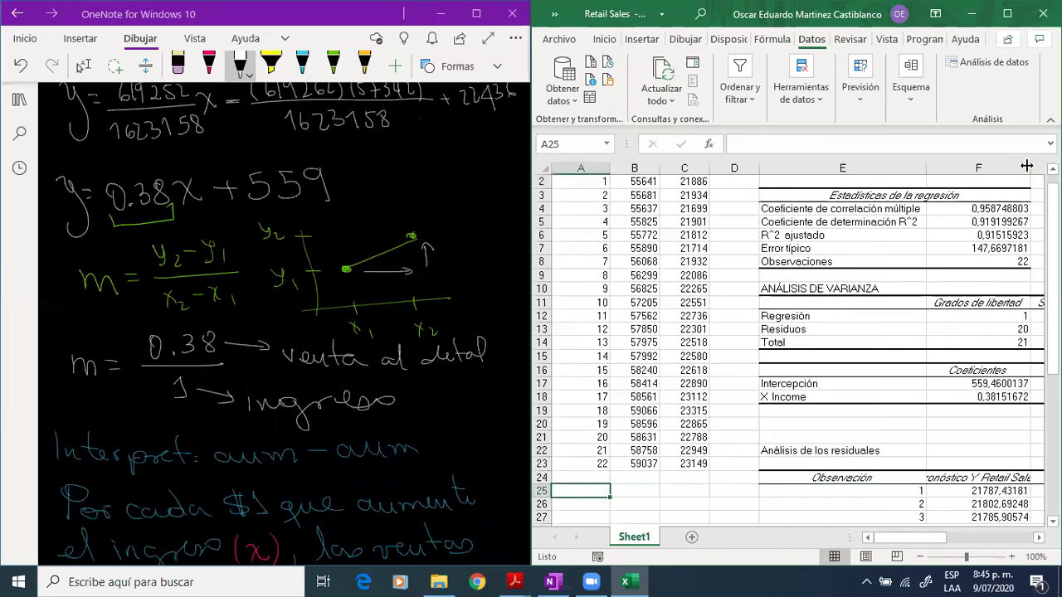
key(Right)
key(Right)
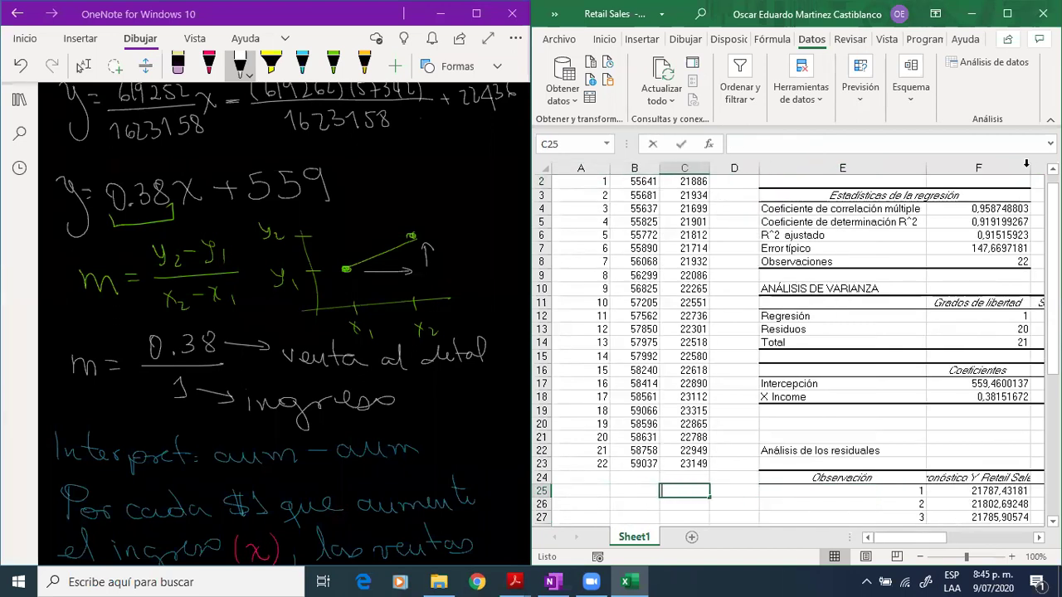
text(=)
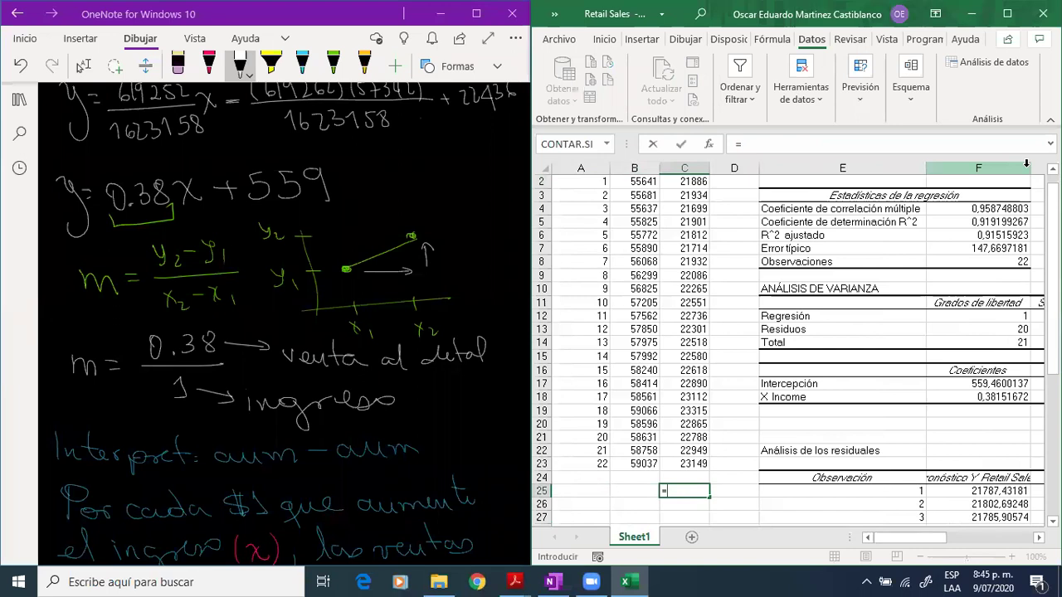
click(969, 491)
text(-)
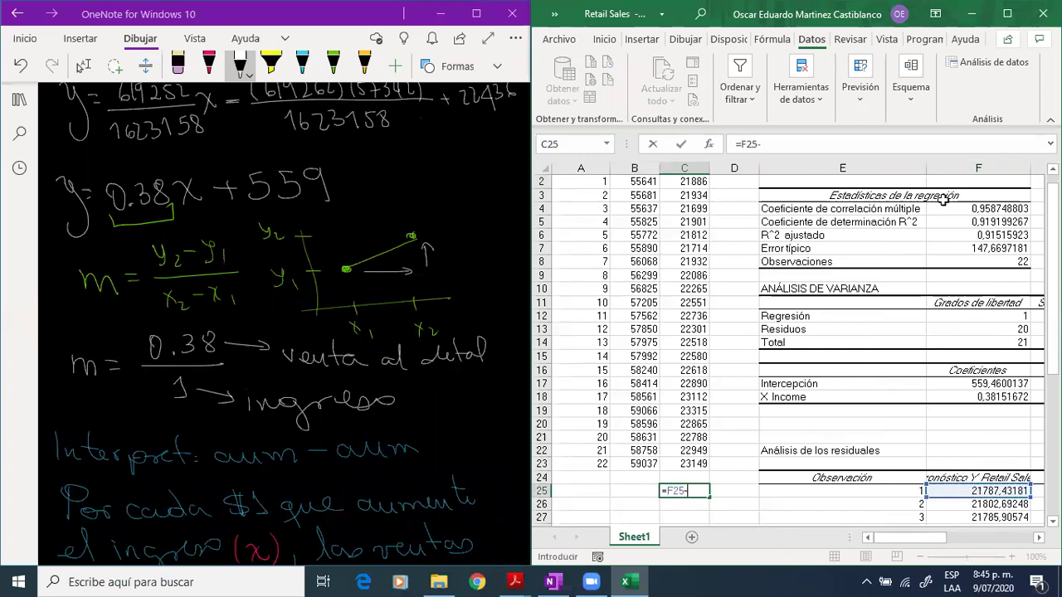
click(687, 180)
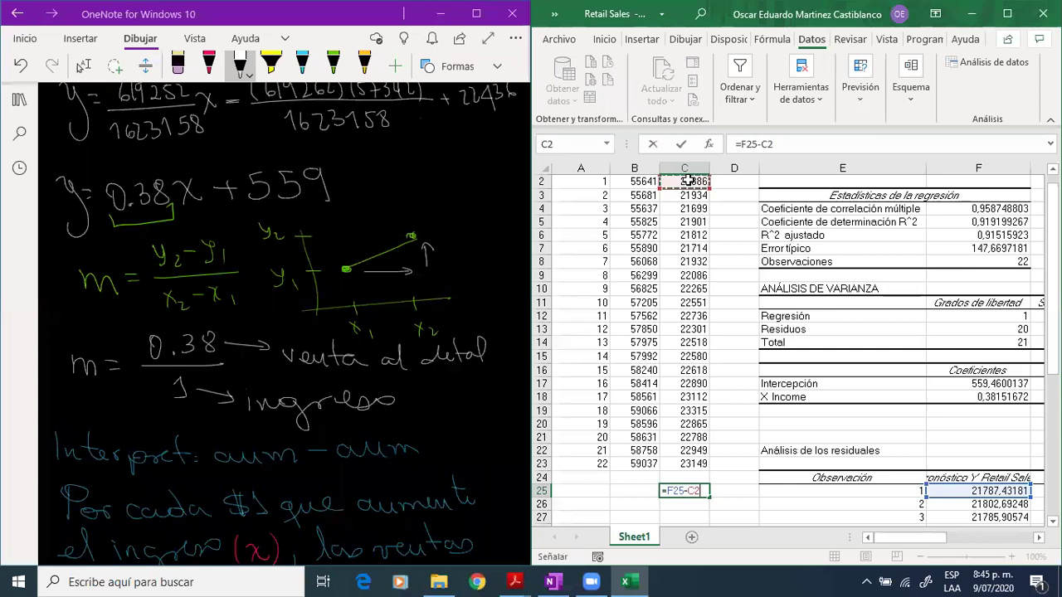
key(Return)
Compare the difference calculated in C25 with the first residual in G25 under the Residuos header.
key(Up)
key(Right)
key(Right)
key(Right)
key(Right)
key(Right)
key(Right)
key(Right)
key(Right)
key(Right)
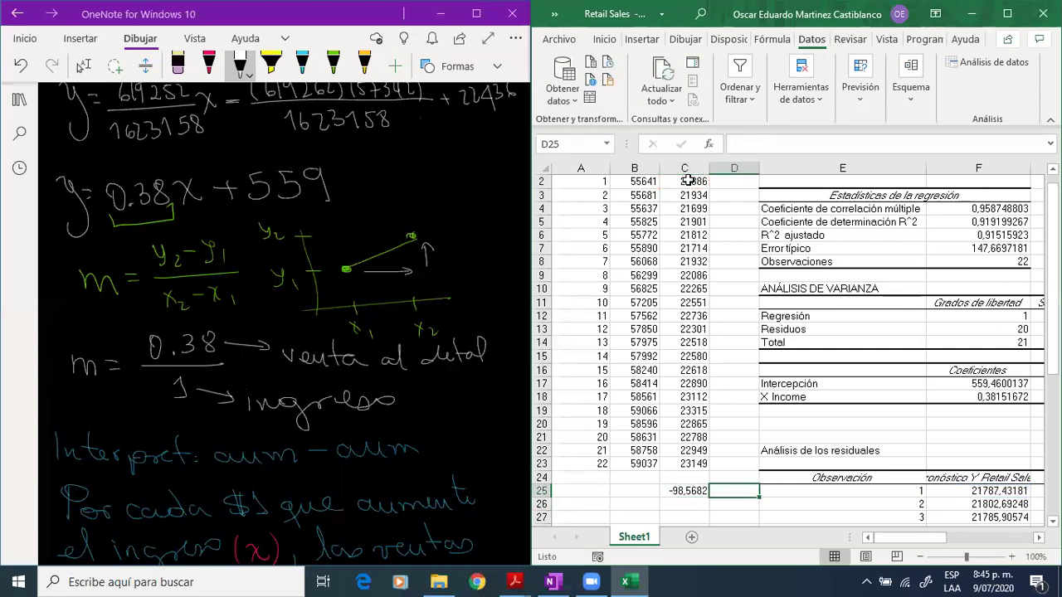
key(Left)
key(Left)
key(Left)
key(Left)
key(Left)
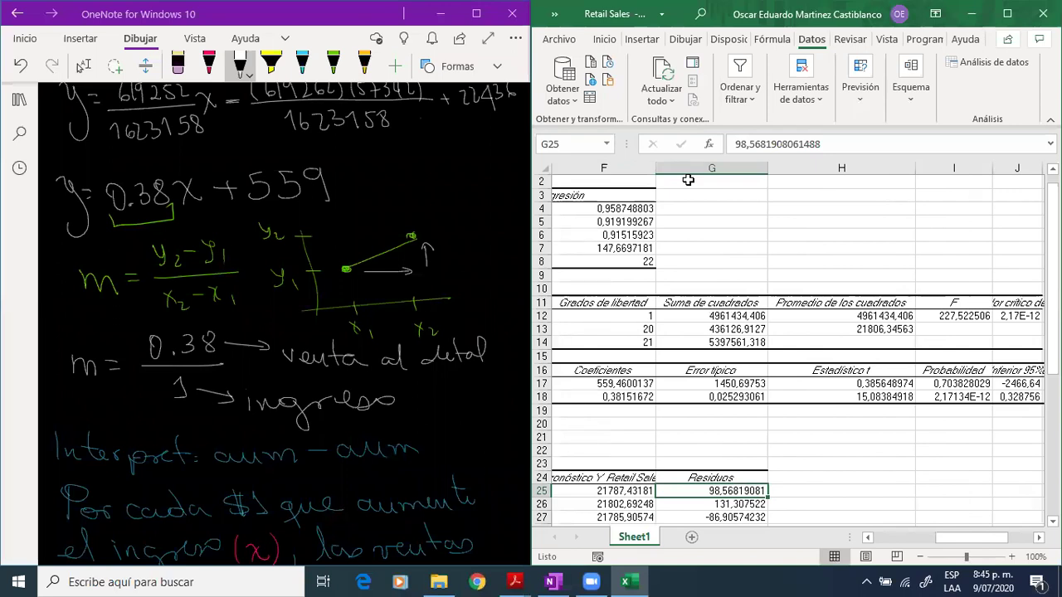
Clear the check formula from C25.
key(Left)
key(Left)
key(Left)
key(Left)
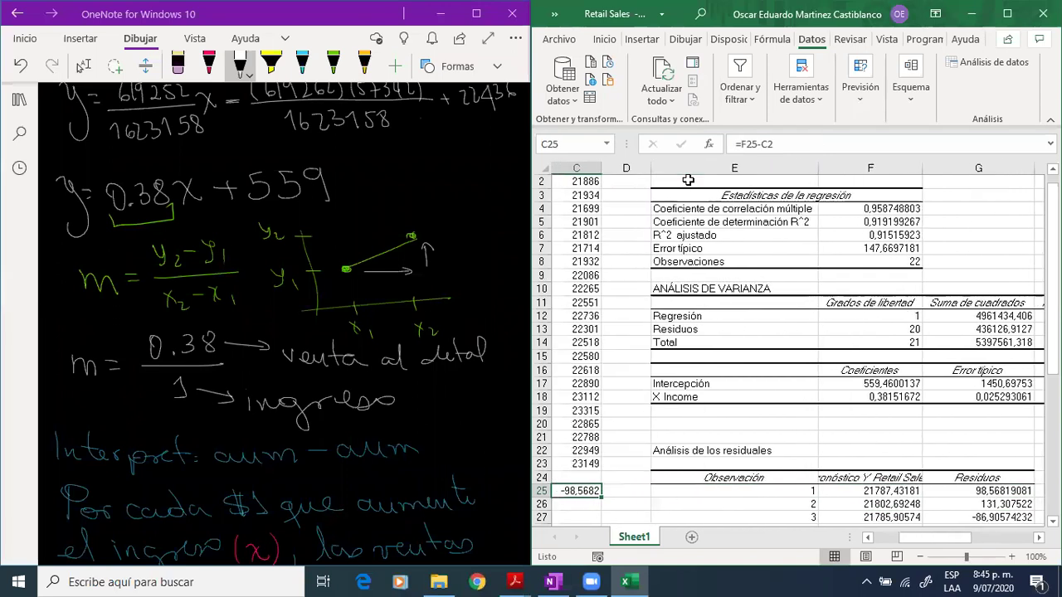
key(Delete)
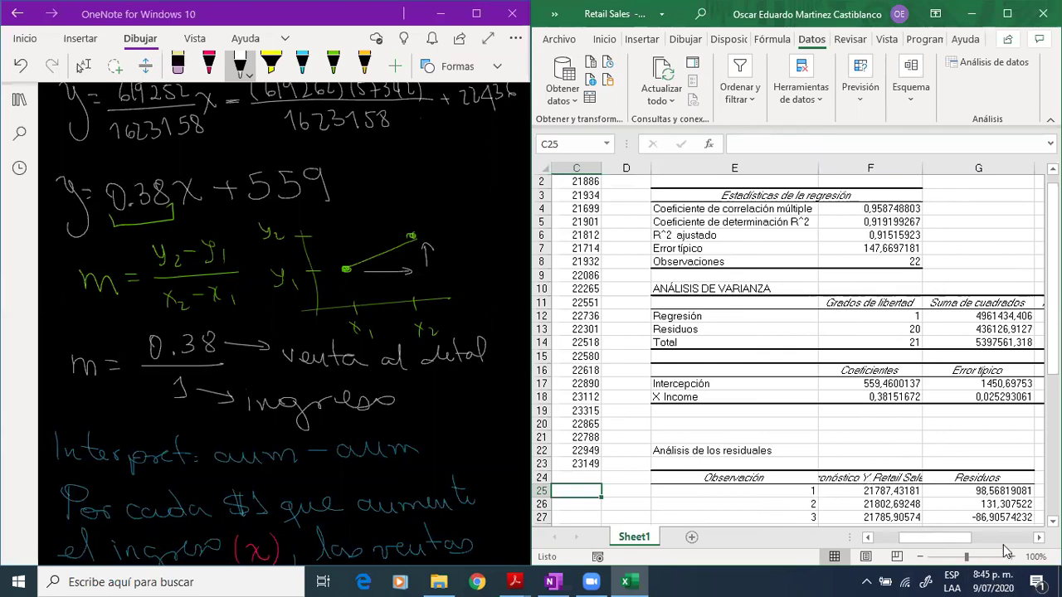
Look over the residuals table, and select the Y Retail Sales column including its header, C1:C23.
scroll(788, 348, down, 4)
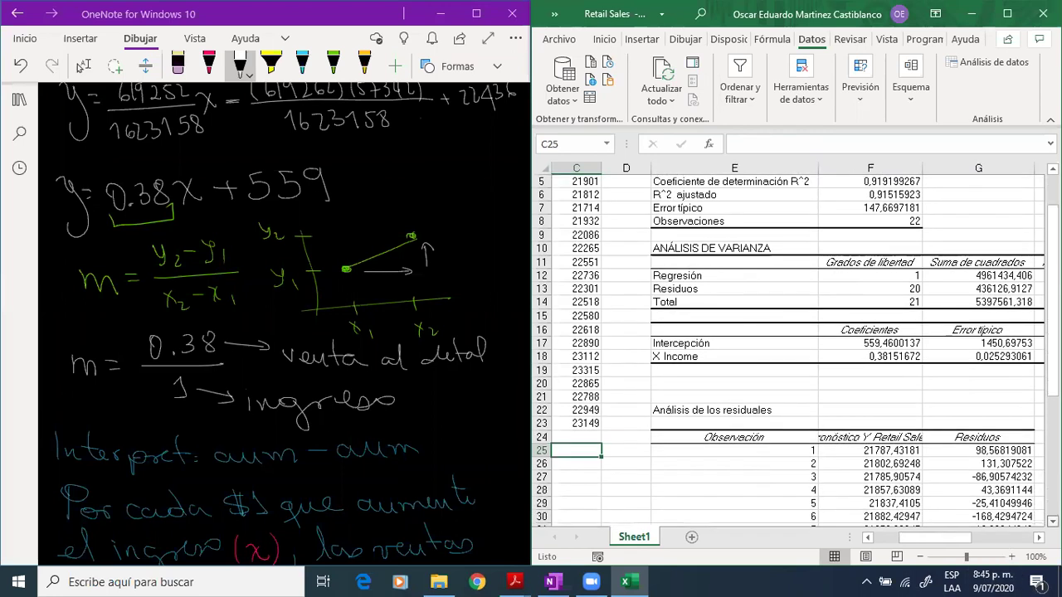
scroll(788, 348, down, 3)
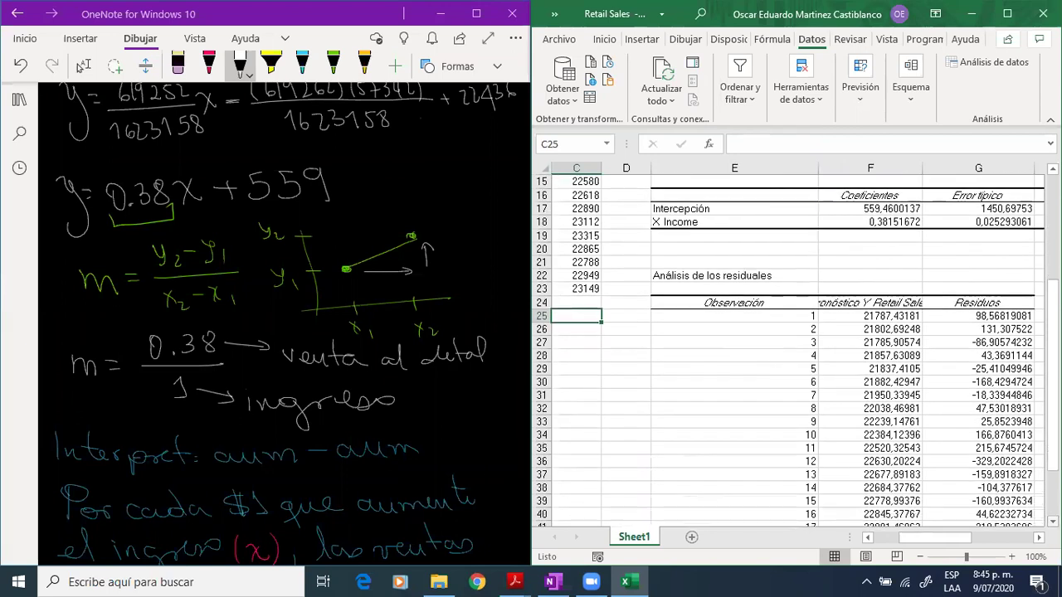
scroll(788, 348, down, 1)
drag(950, 544, 927, 544)
drag(1050, 415, 1050, 249)
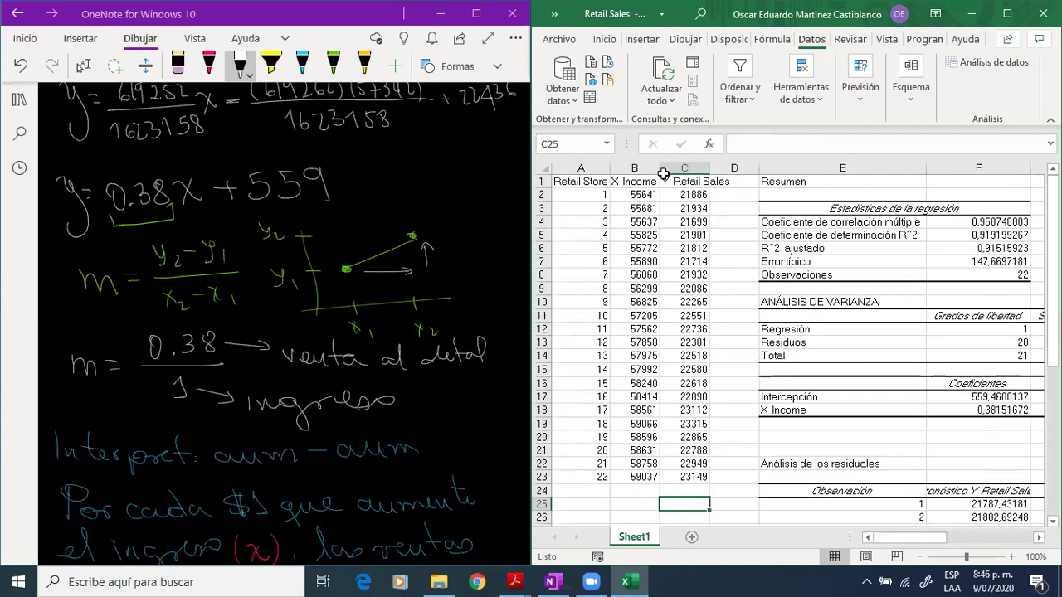
click(668, 181)
key(shift+Down)
key(shift+Down)
key(shift+Down)
key(shift+Down)
key(shift+Down)
key(shift+Down)
key(shift+Down)
key(shift+Down)
key(shift+Down)
key(shift+Down)
key(shift+Down)
key(shift+Down)
key(shift+Down)
key(shift+Down)
key(shift+Down)
key(shift+Down)
key(shift+Down)
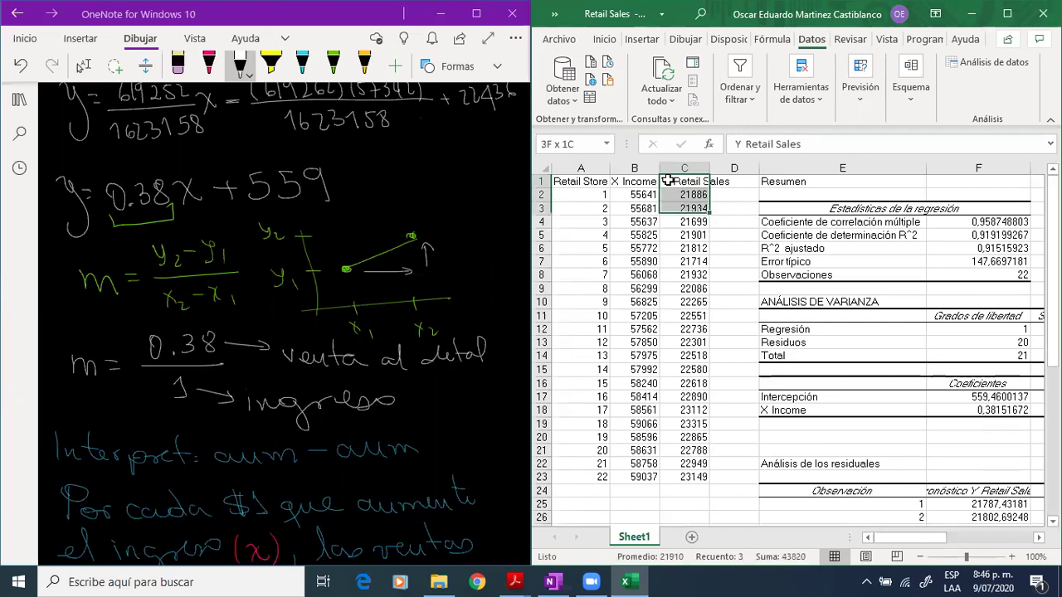
drag(685, 463, 684, 477)
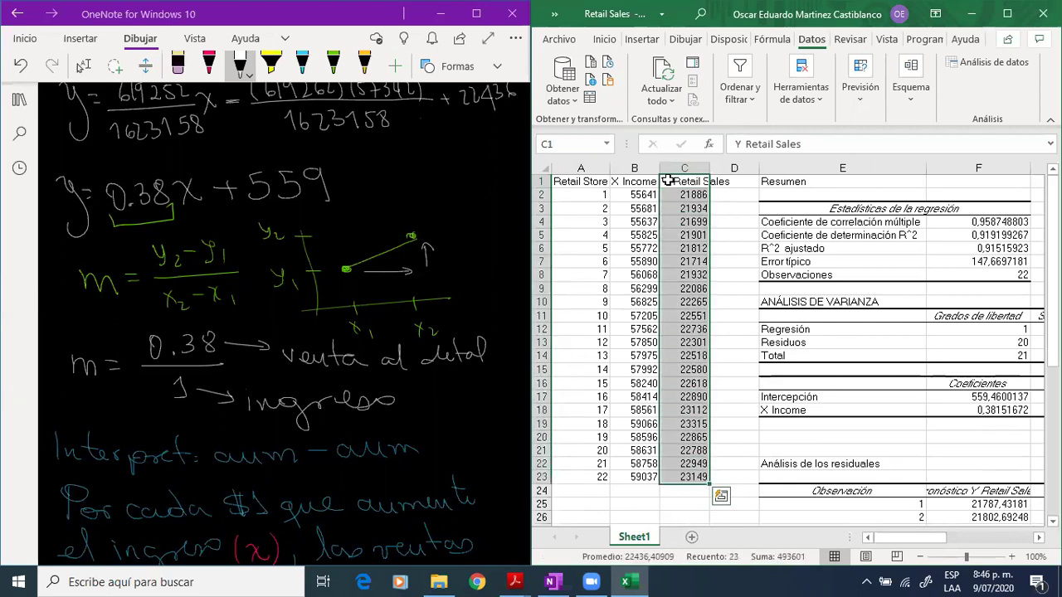
Copy the Y Retail Sales column from C1:C23 and paste it beside the Residuos column, starting at H24.
key(ctrl+c)
key(Down)
key(Down)
key(Down)
key(Down)
key(Down)
key(Down)
key(Down)
key(Down)
key(Down)
key(Down)
key(Down)
key(Down)
key(Down)
key(Down)
key(Down)
key(Down)
key(Down)
key(Down)
key(Down)
key(Down)
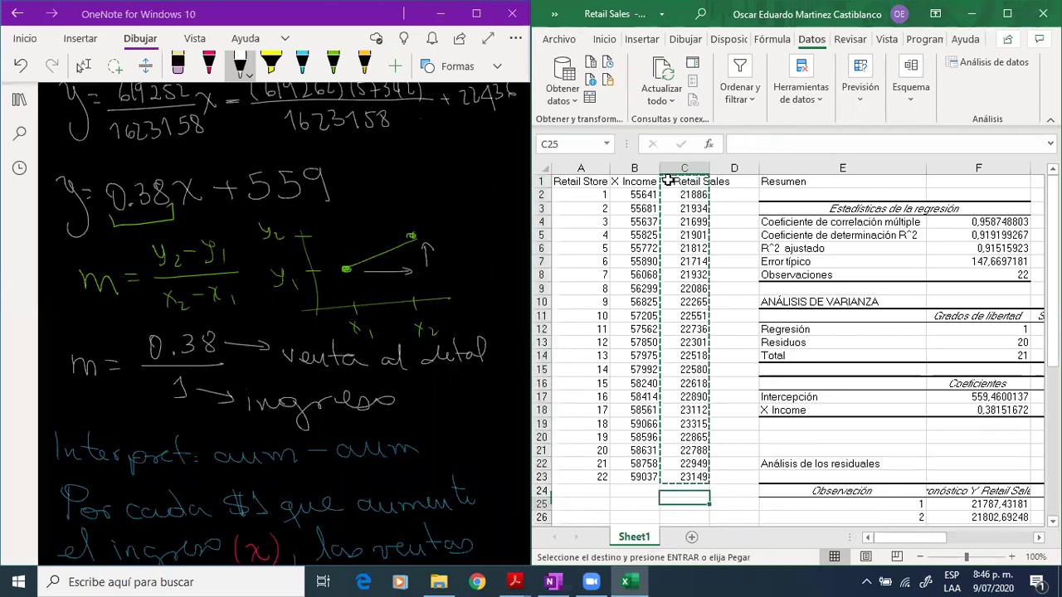
key(Right)
key(Right)
key(Right)
key(Right)
key(Right)
key(Right)
key(Right)
key(Right)
key(Right)
key(Right)
key(Left)
key(Left)
key(Left)
key(Left)
key(Left)
key(Left)
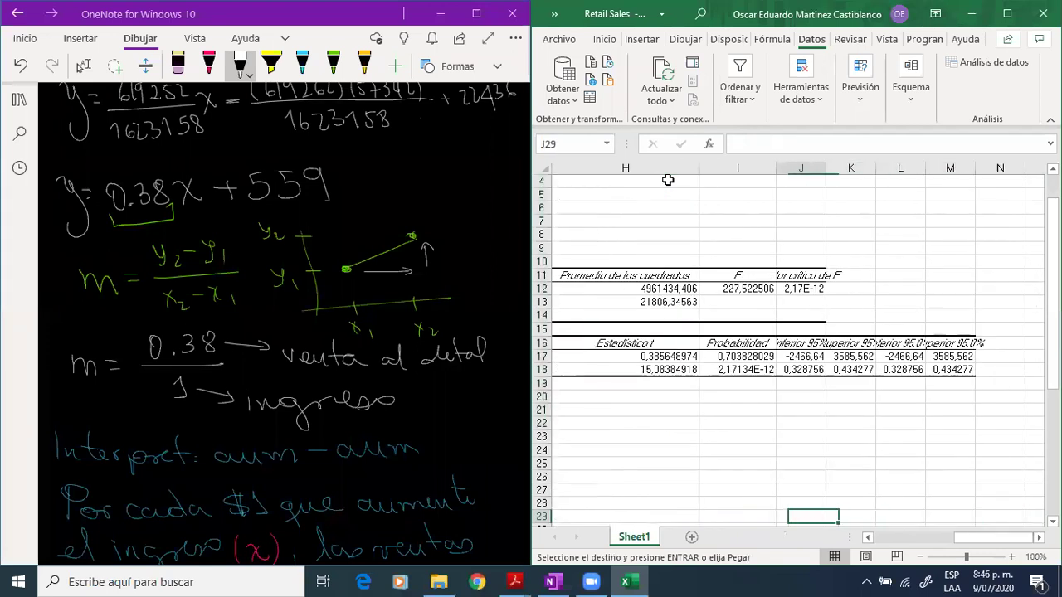
key(Left)
key(Up)
key(Up)
key(Up)
key(Up)
key(Up)
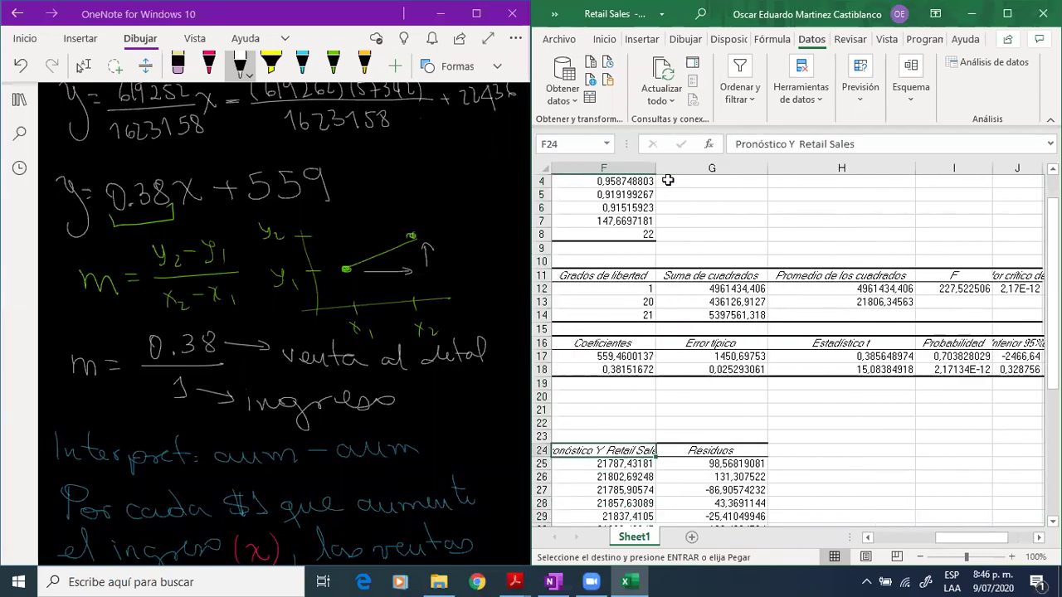
key(Right)
key(Right)
key(ctrl+v)
Review the residual analysis table down to observation 22 alongside the pasted Y Retail Sales values.
key(Down)
key(Down)
key(Down)
key(Down)
key(Down)
key(Down)
key(Down)
key(Down)
key(Down)
key(Down)
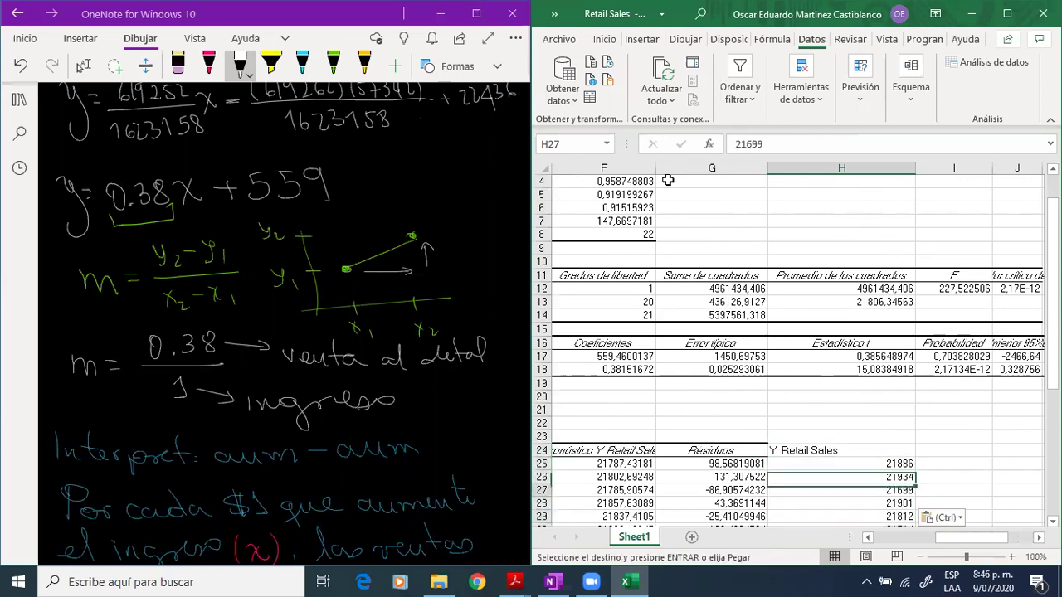
key(Down)
key(Down)
key(Down)
key(Down)
key(Down)
key(Down)
key(Down)
key(Down)
key(Down)
key(Down)
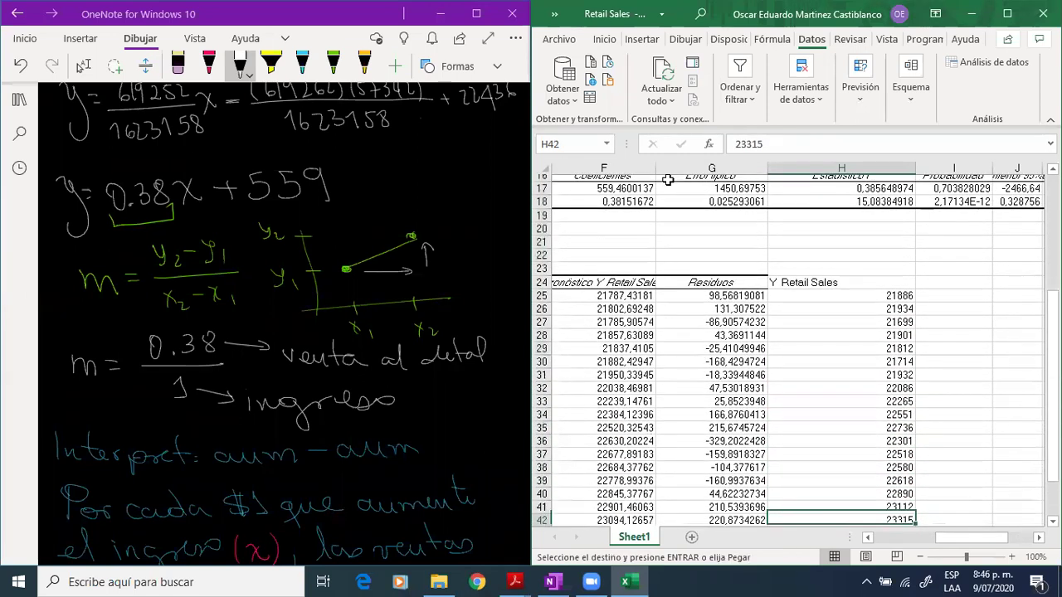
key(Down)
key(Down)
key(Left)
key(Left)
key(Left)
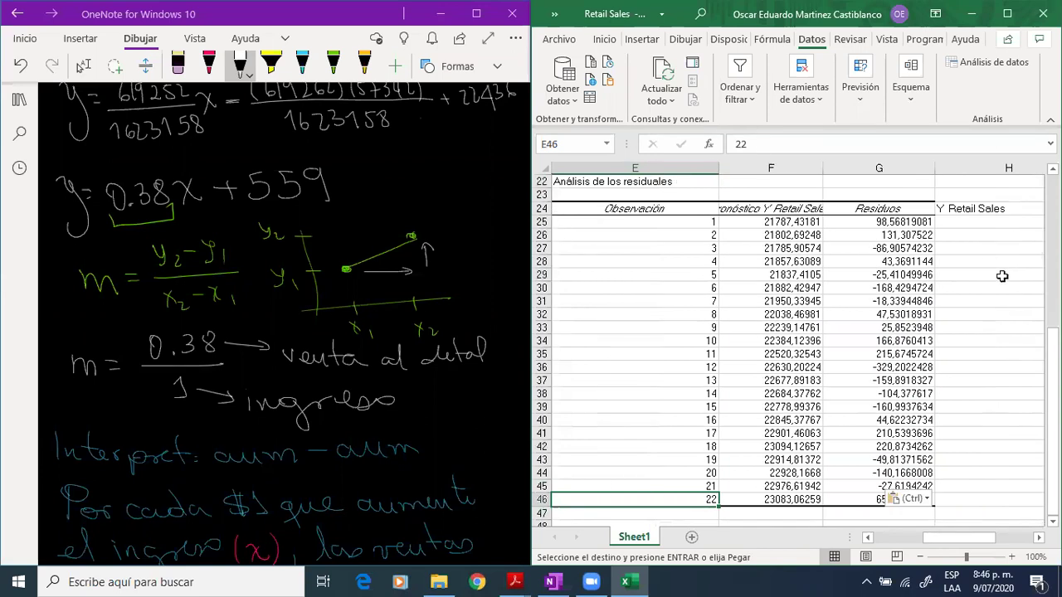
drag(920, 539, 936, 539)
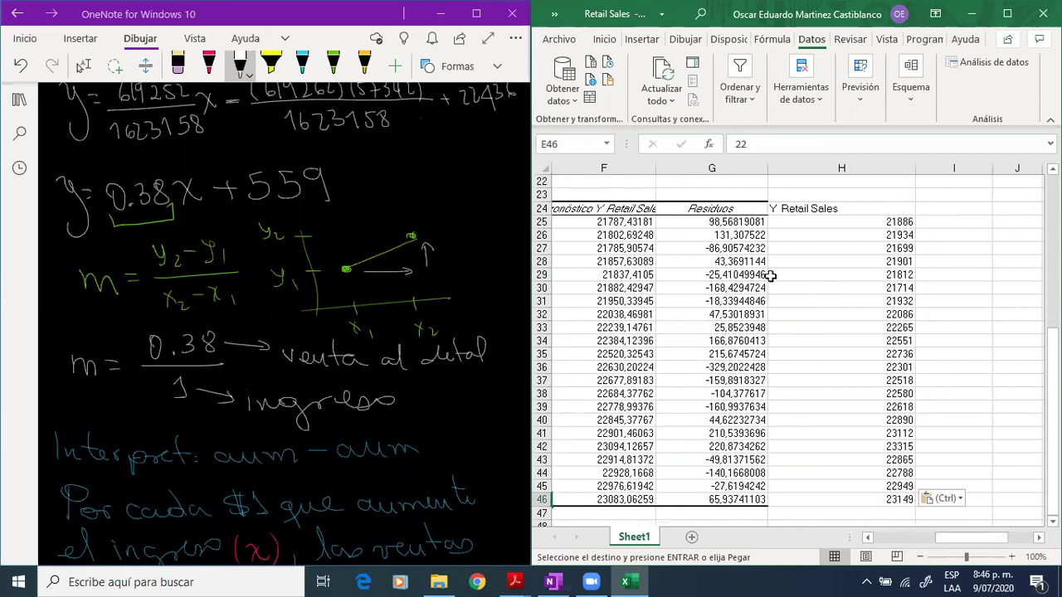
Narrow column H so the pasted Y Retail Sales values fit in view beside the residual table.
click(634, 224)
drag(835, 214, 838, 235)
drag(912, 171, 846, 171)
drag(957, 543, 946, 543)
click(1003, 274)
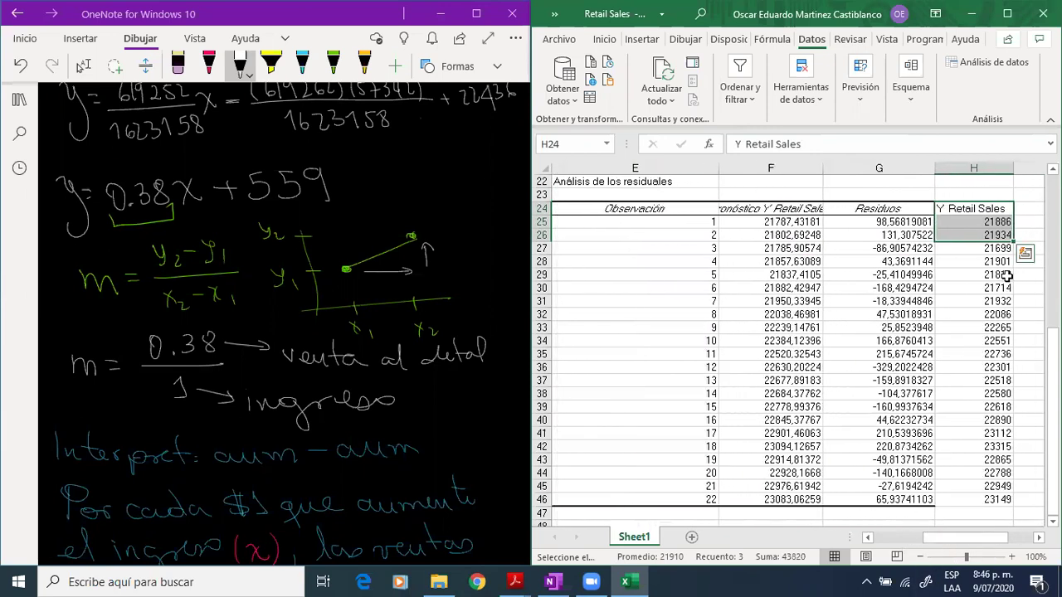
key(ctrl+c)
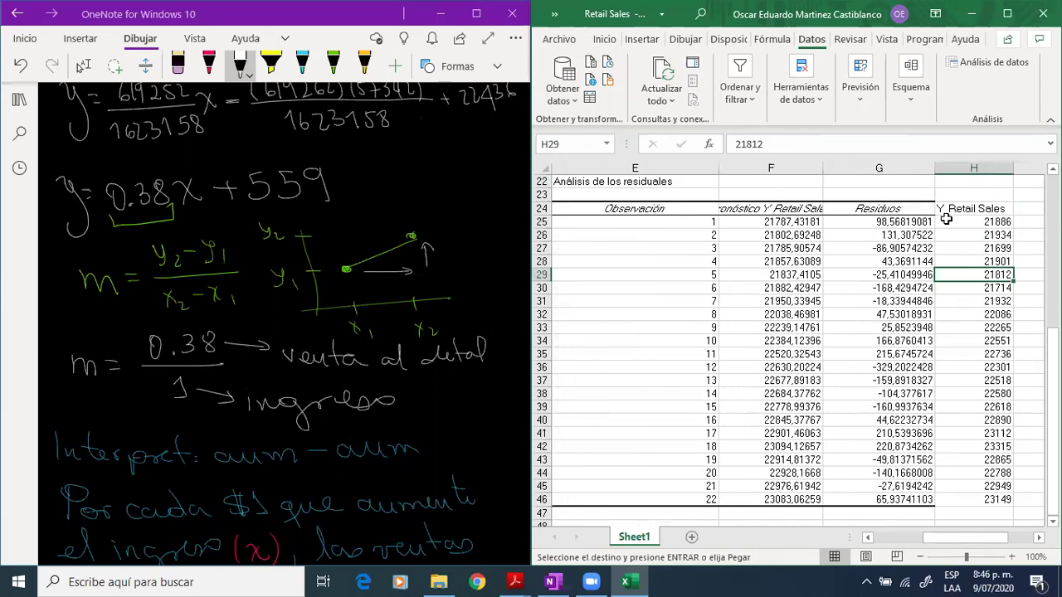
Compare the predicted sales, residuals and actual Y Retail Sales, examining the residuals column and the row for observation 16.
click(778, 212)
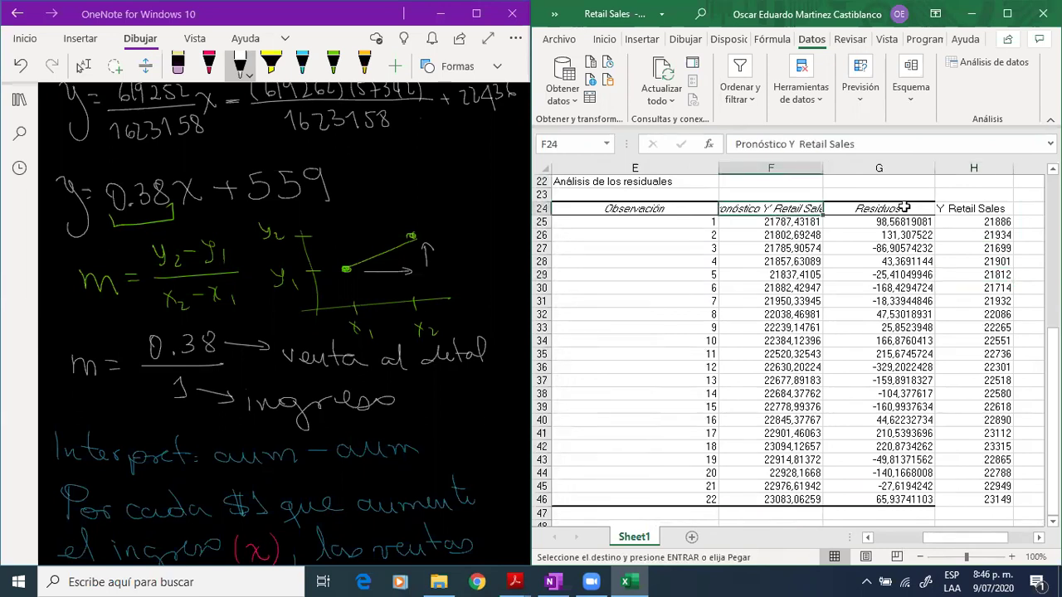
click(952, 207)
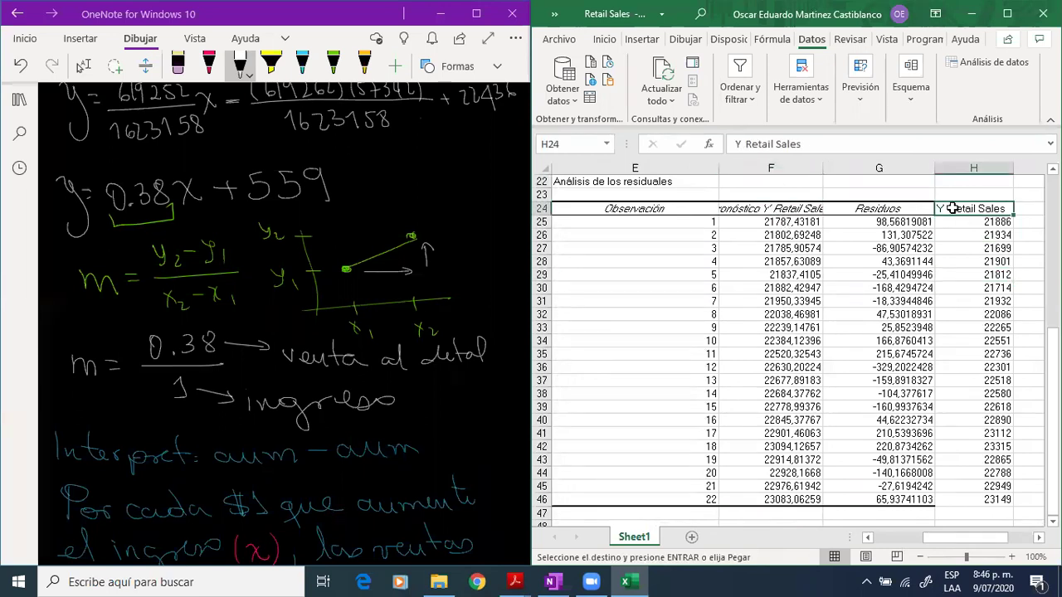
click(891, 209)
drag(880, 222, 880, 446)
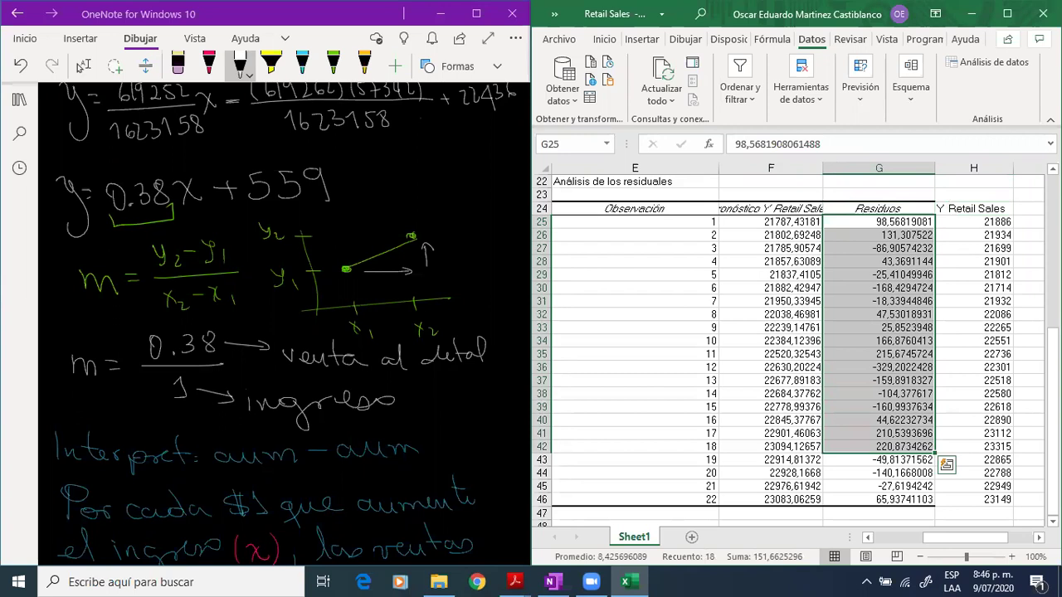
key(ctrl+c)
key(Down)
key(Down)
key(Down)
key(Down)
key(Down)
key(Down)
key(Down)
key(Down)
key(Down)
key(Down)
key(Down)
key(Down)
key(Down)
key(Down)
key(Down)
key(Right)
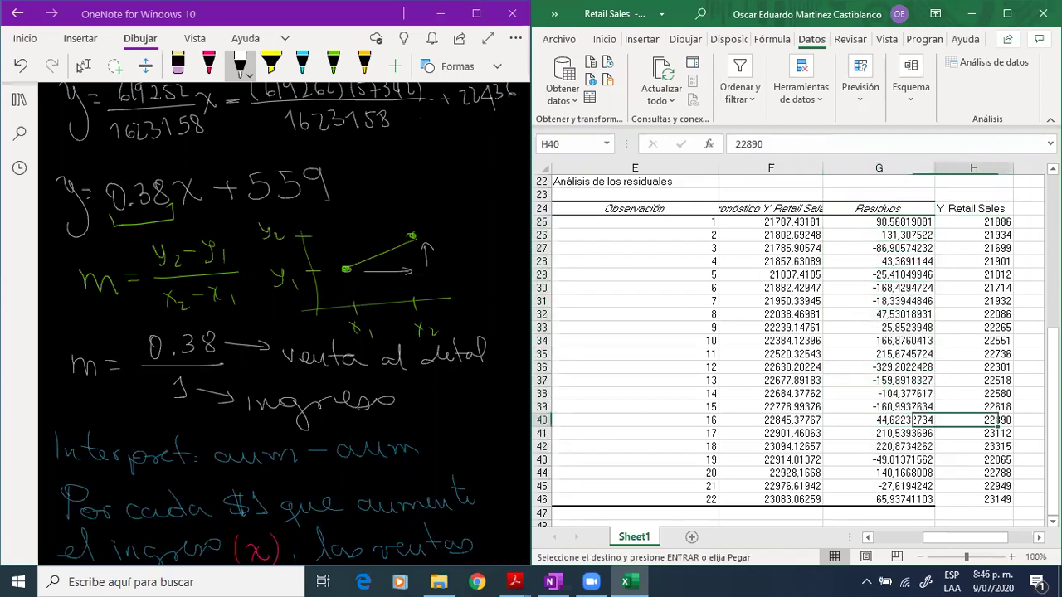
key(shift+Left)
key(shift+Left)
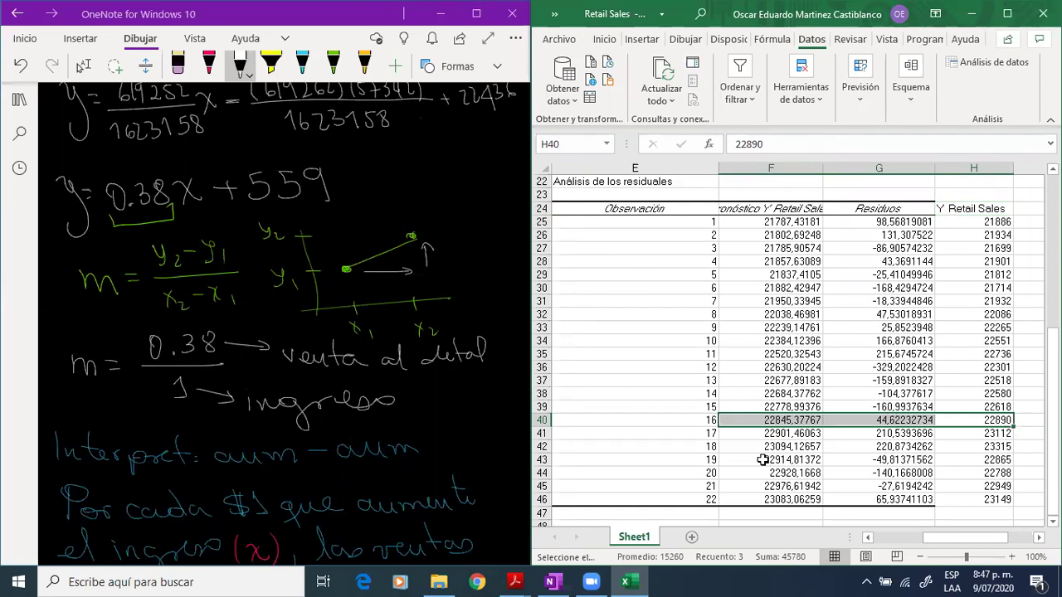
click(809, 417)
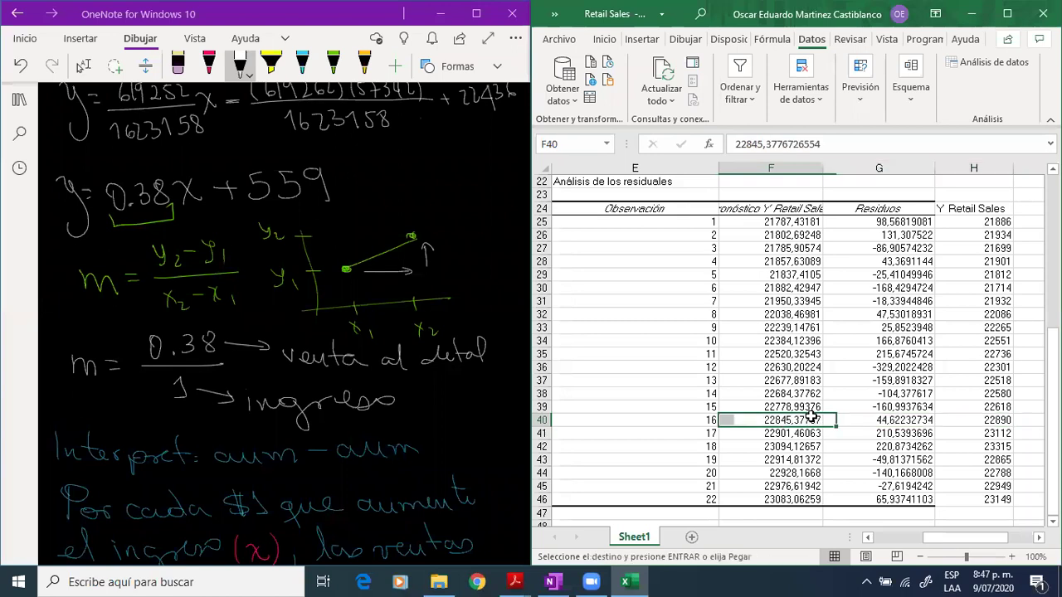
click(810, 412)
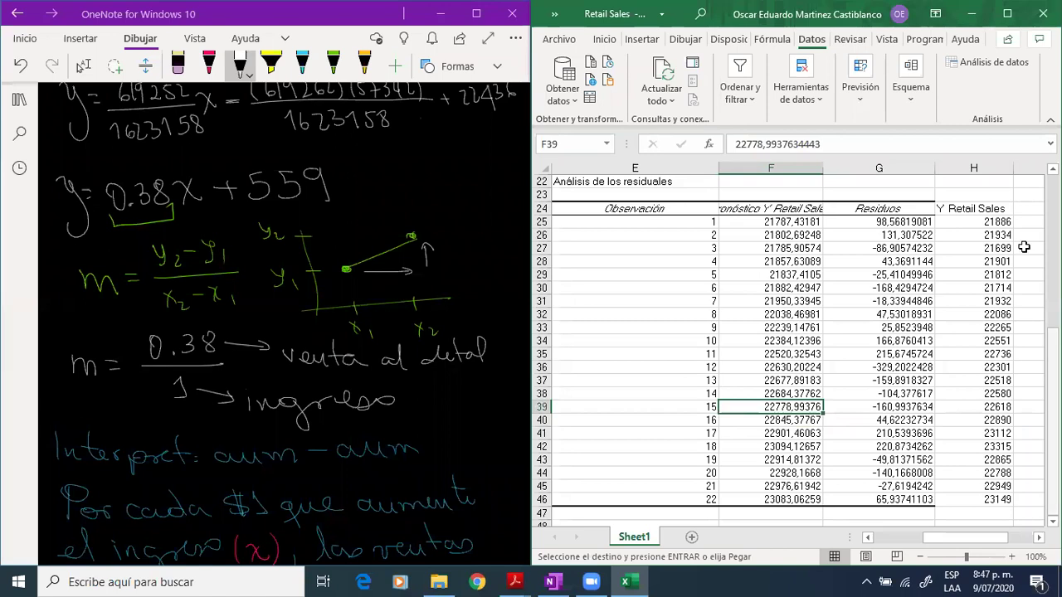
Delete the pasted Y Retail Sales data from H24:H46.
click(973, 212)
key(shift+Down)
key(shift+Down)
key(shift+Down)
key(shift+Down)
key(shift+Down)
key(shift+Down)
key(shift+Down)
key(shift+Down)
key(shift+Down)
key(shift+Down)
key(shift+Down)
key(shift+Down)
key(shift+Down)
key(shift+Down)
key(shift+Down)
key(shift+Down)
key(shift+Down)
key(shift+Down)
key(shift+Down)
key(shift+Down)
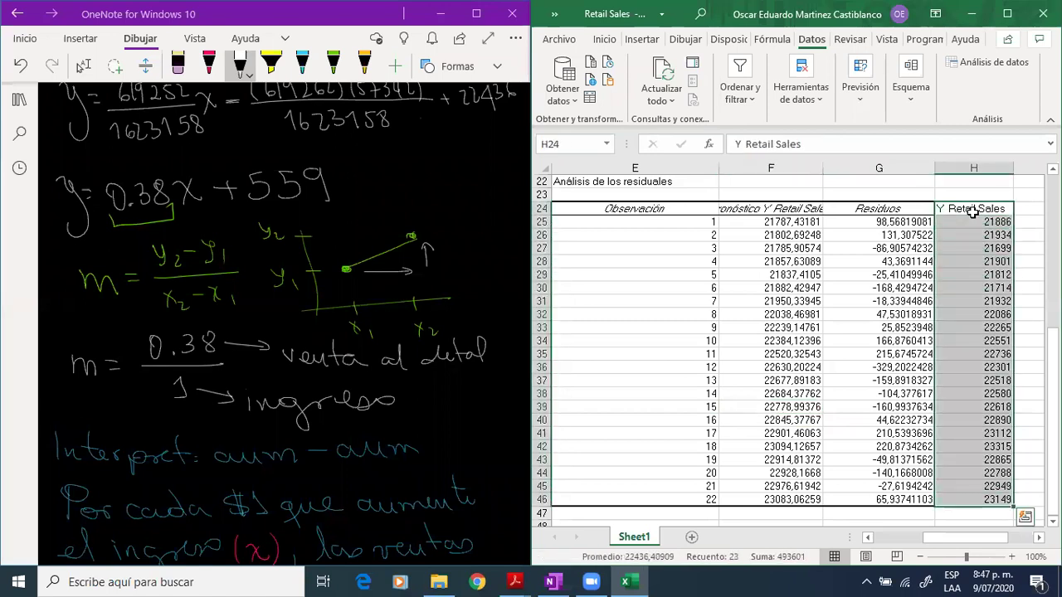
key(Delete)
Review the regression summary in Excel and the R² interpretation in the OneNote notes.
scroll(669, 372, left, 4)
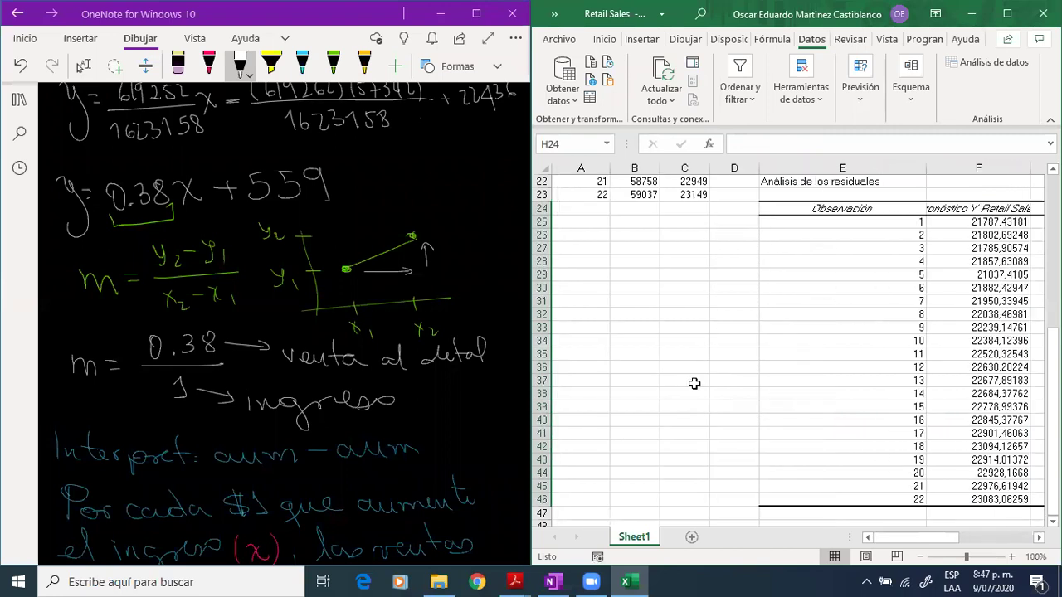
scroll(694, 383, up, 7)
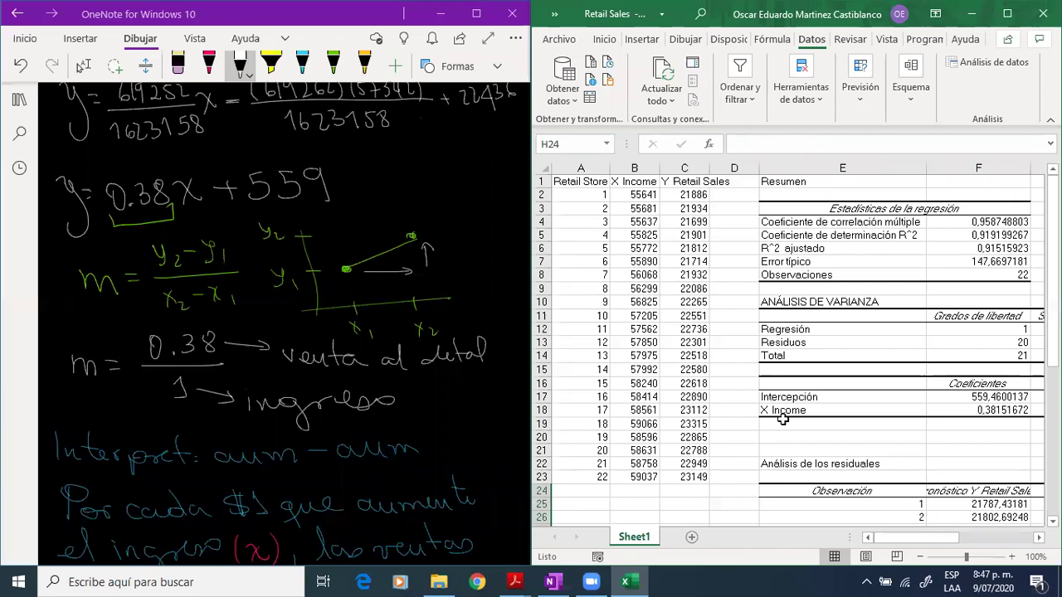
scroll(788, 348, down, 3)
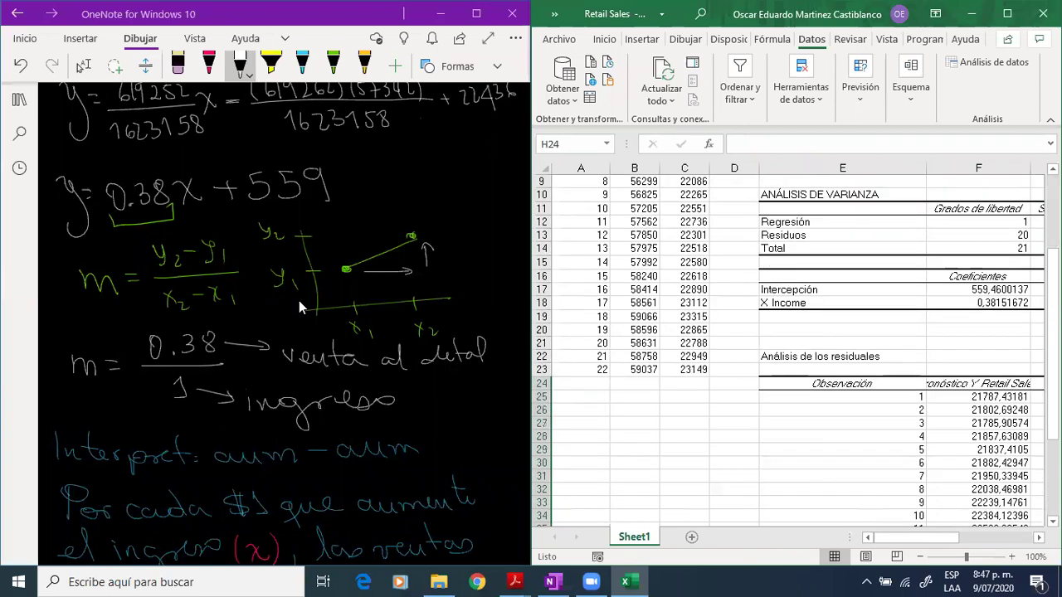
scroll(788, 349, up, 2)
click(703, 340)
scroll(703, 341, down, 3)
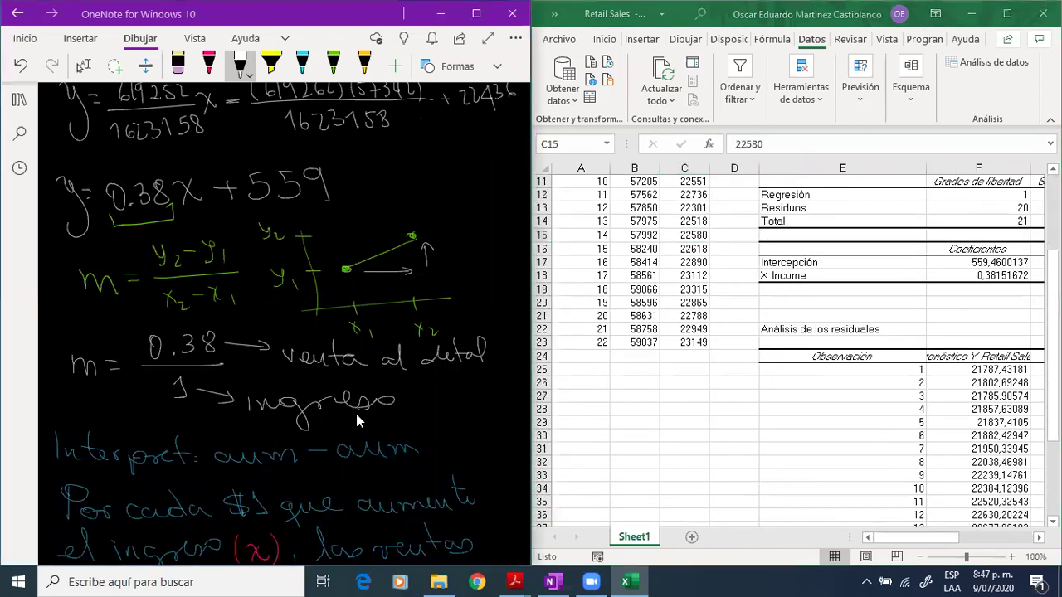
scroll(356, 413, down, 5)
scroll(356, 414, down, 8)
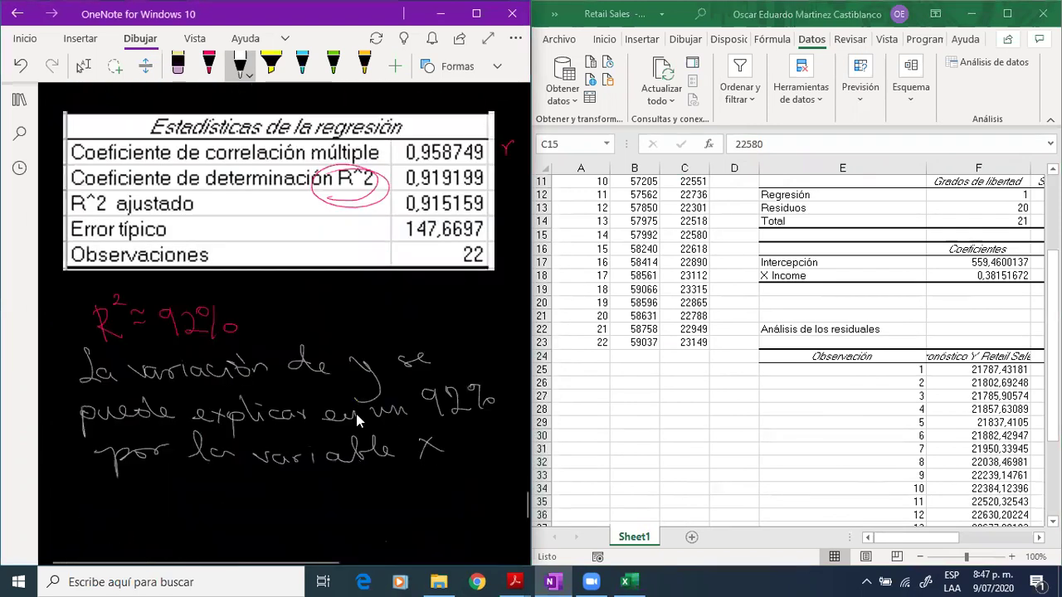
scroll(617, 261, up, 3)
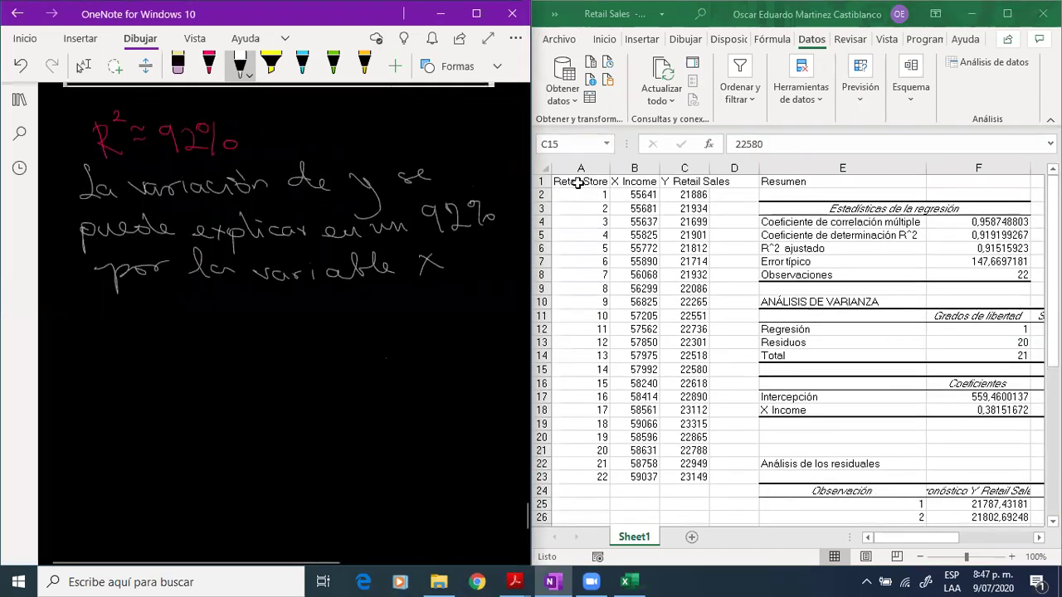
Insert a markers-only scatter chart of X Income against Y Retail Sales from B1:C23.
drag(634, 181, 689, 476)
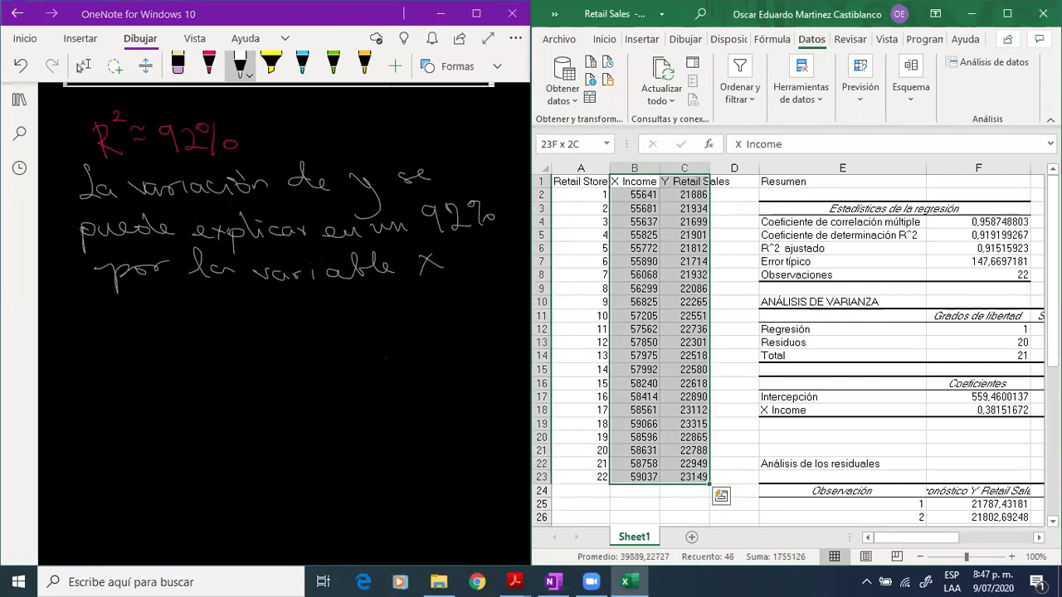
click(642, 39)
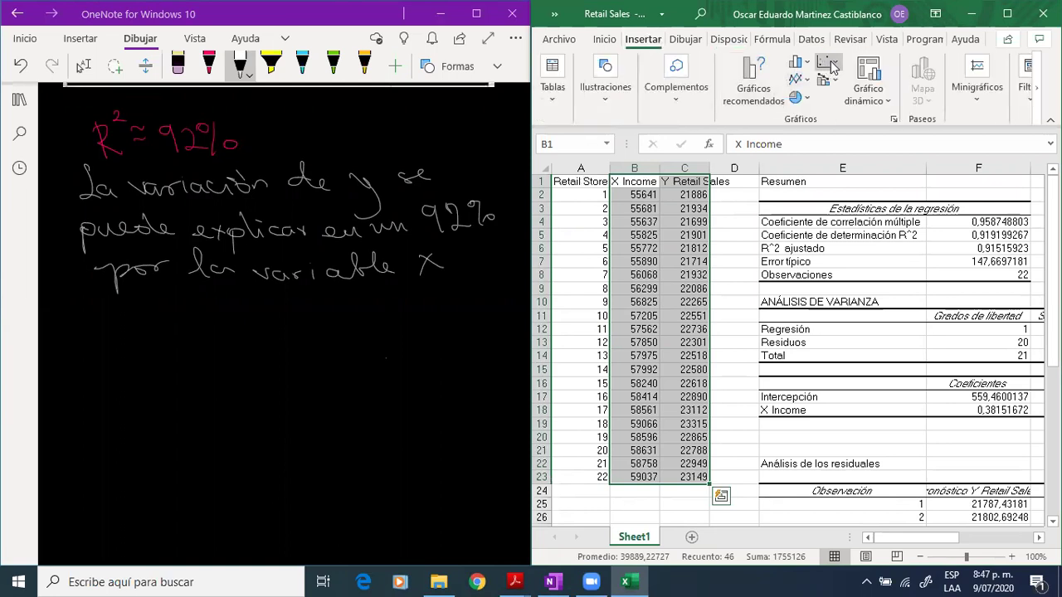
click(835, 68)
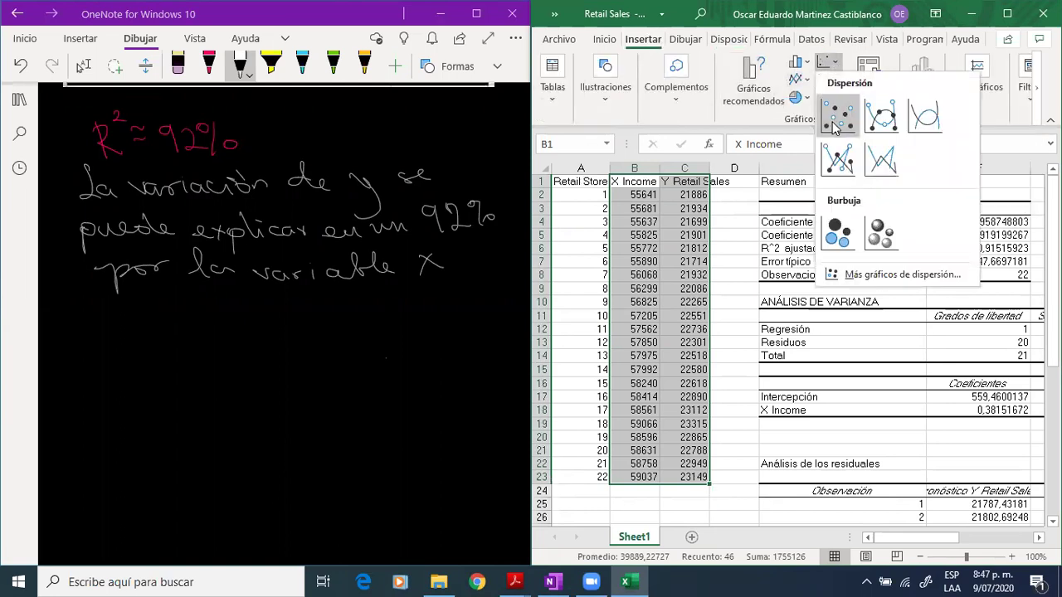
click(837, 120)
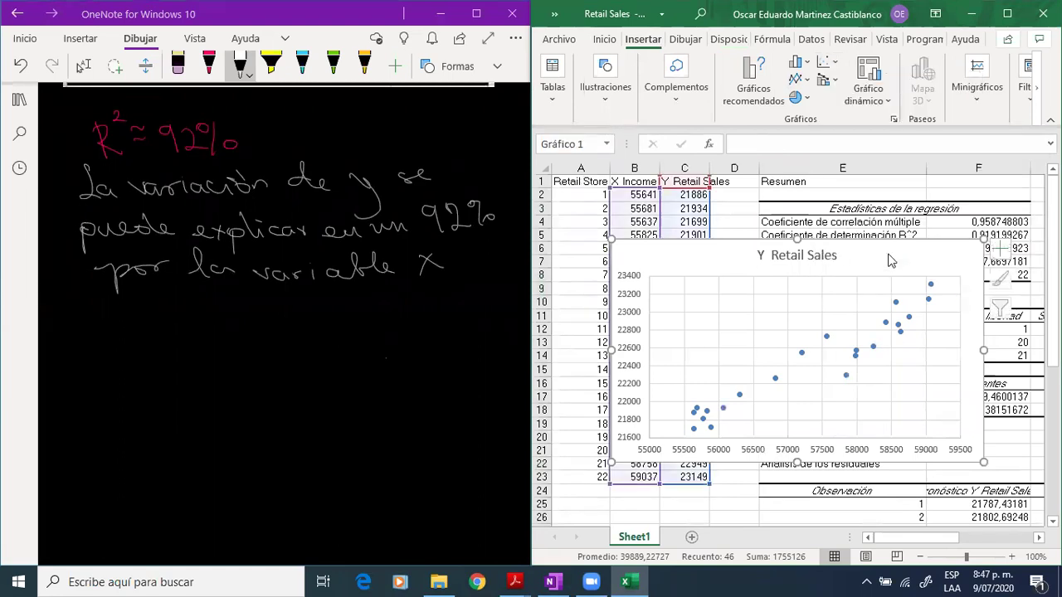
Add a linear trendline to the scatter points, displaying its equation and R-squared value on the chart.
click(827, 338)
right_click(827, 340)
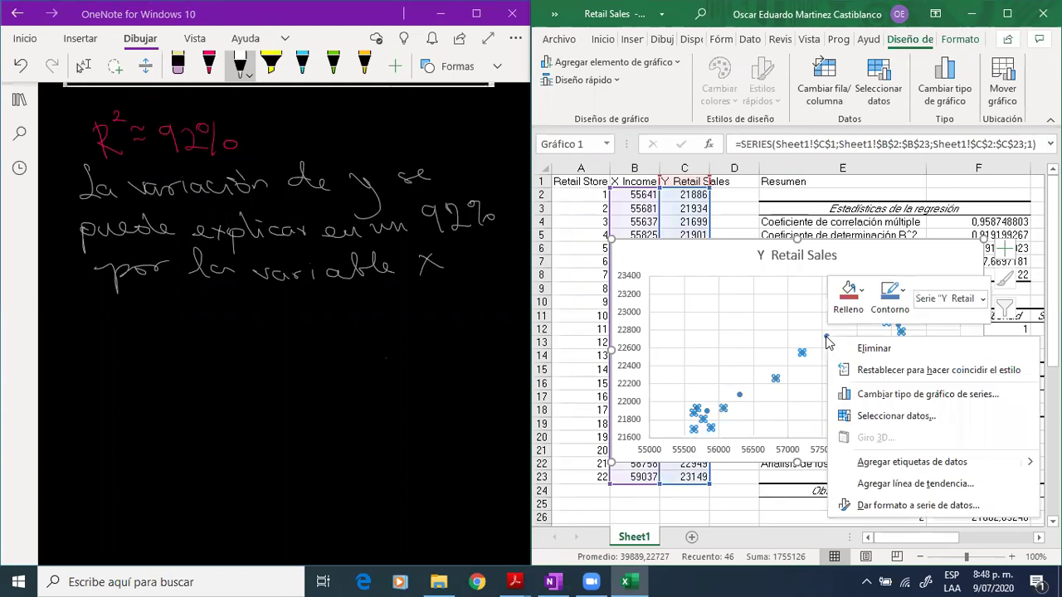
key(Escape)
key(Escape)
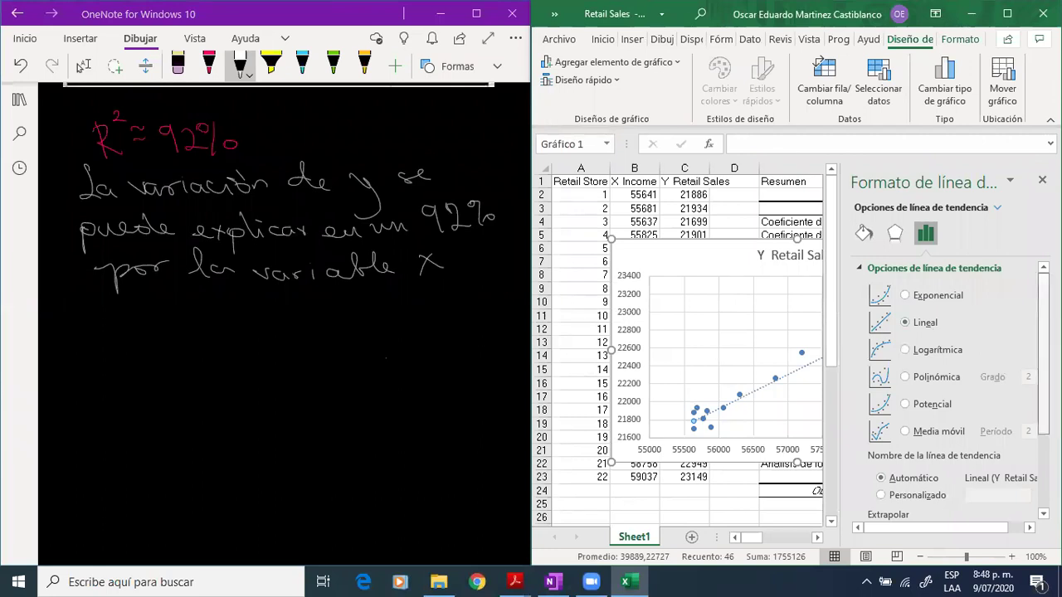
scroll(1044, 356, down, 3)
scroll(987, 415, down, 3)
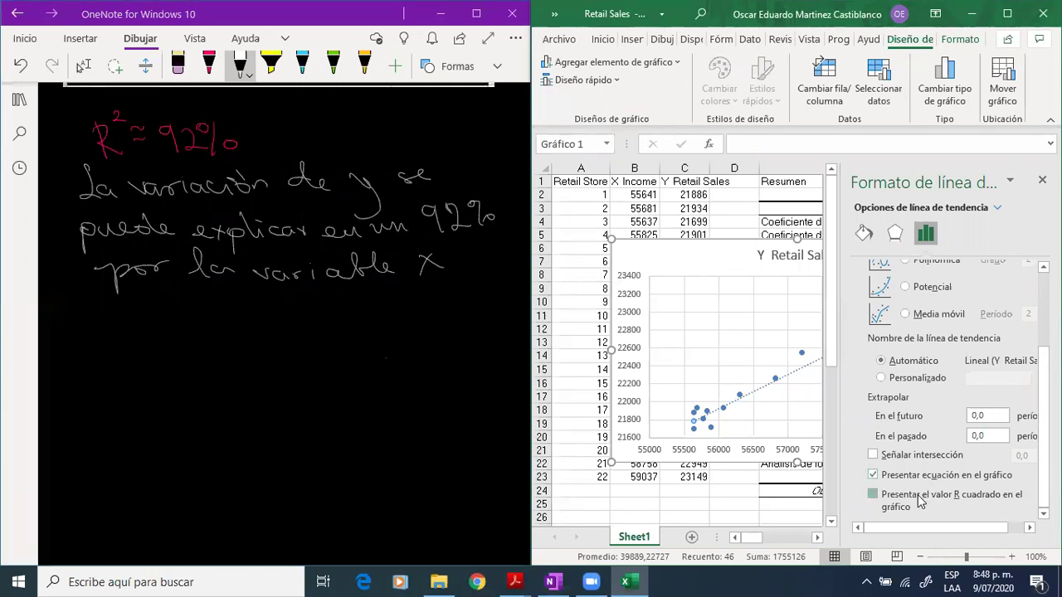
click(1042, 180)
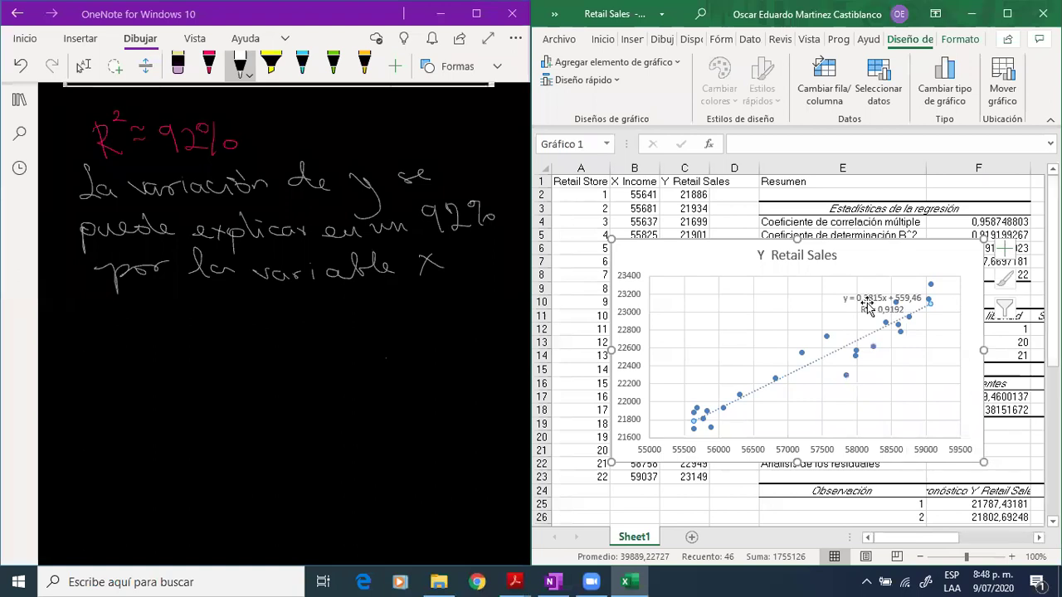
Move the trendline equation label to the empty upper-left area of the plot.
click(864, 304)
drag(782, 293, 701, 293)
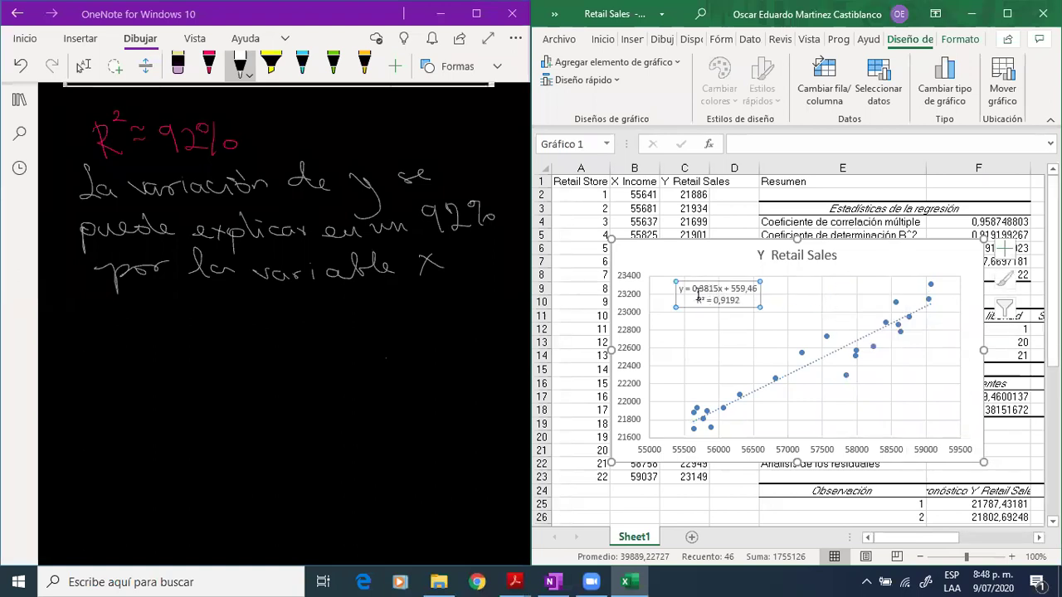
Reposition the chart over the regression output while checking the regression statistics and the coefficients' probability values.
drag(845, 254, 959, 486)
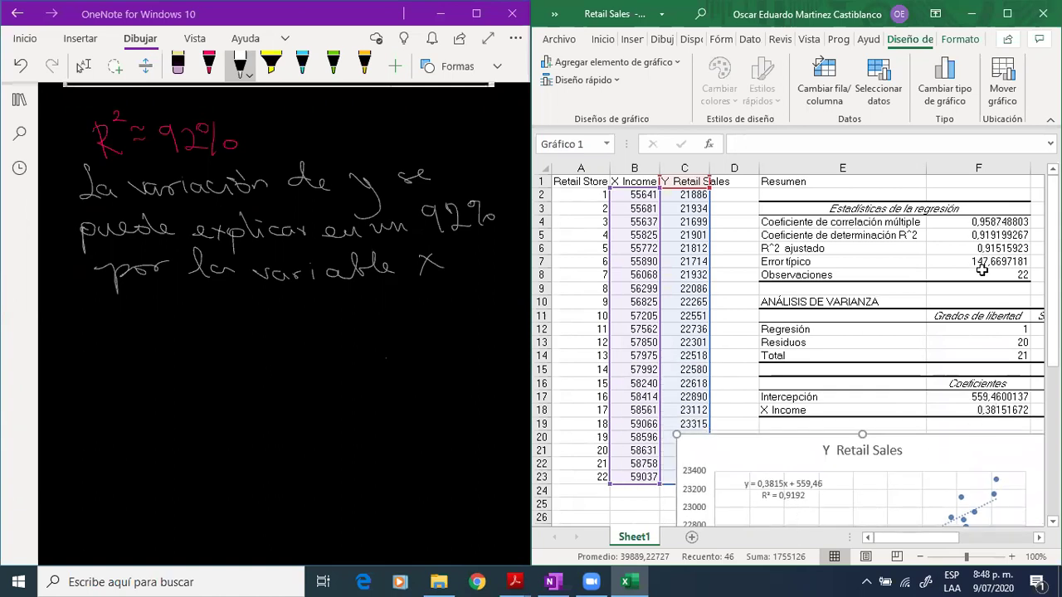
drag(938, 450, 882, 232)
scroll(882, 232, down, 2)
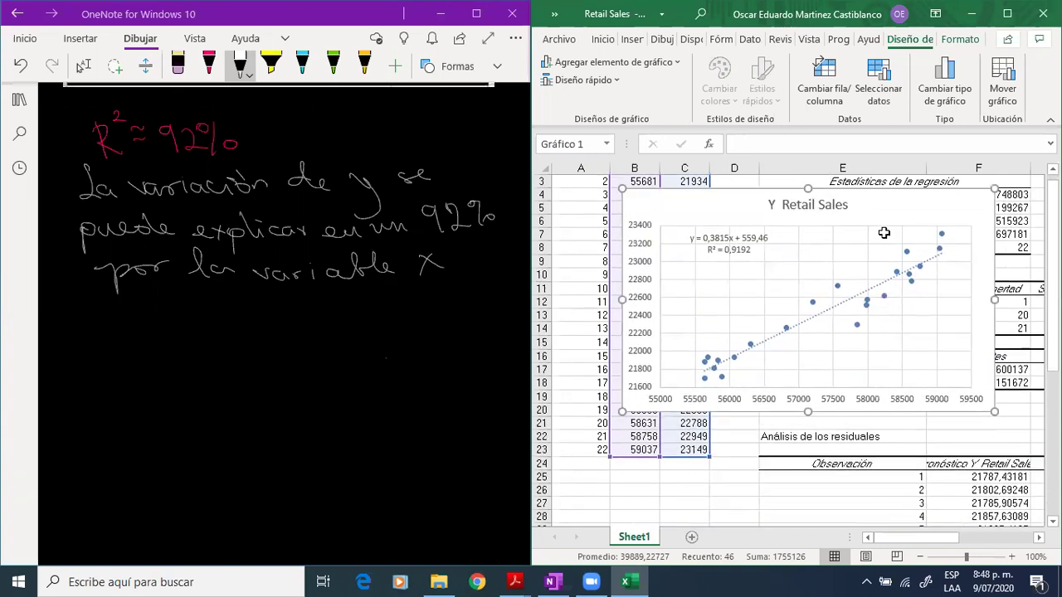
scroll(914, 504, right, 6)
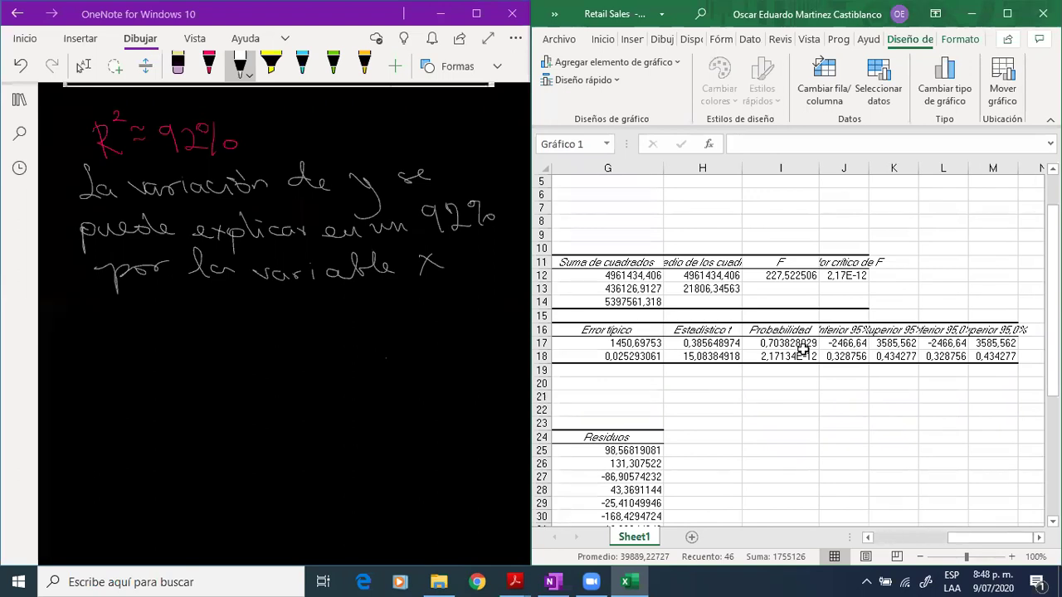
Move the scatter chart to the empty columns beyond the regression output, starting around column N.
scroll(756, 369, left, 6)
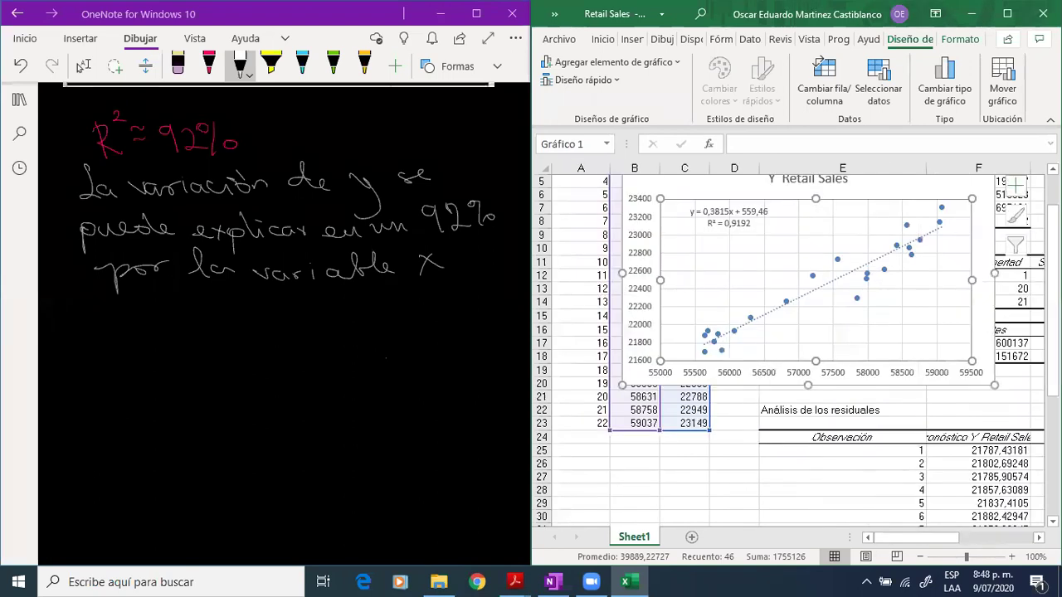
scroll(640, 226, up, 3)
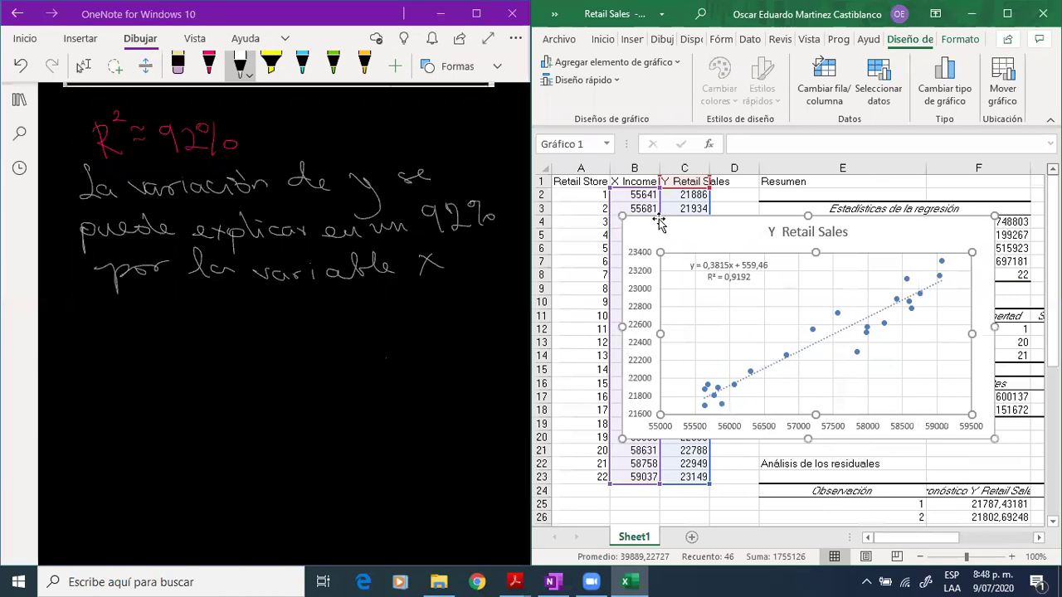
drag(639, 226, 764, 205)
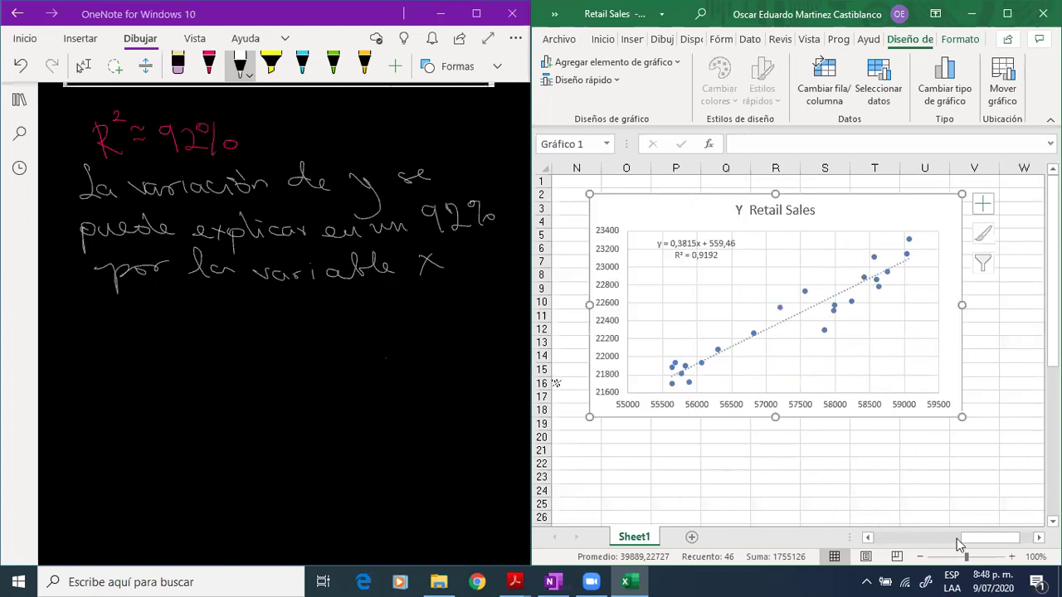
Examine the regression coefficients, degrees of freedom, probabilities and confidence limits, and compare them with the chart's trendline equation.
drag(961, 541, 912, 549)
click(826, 394)
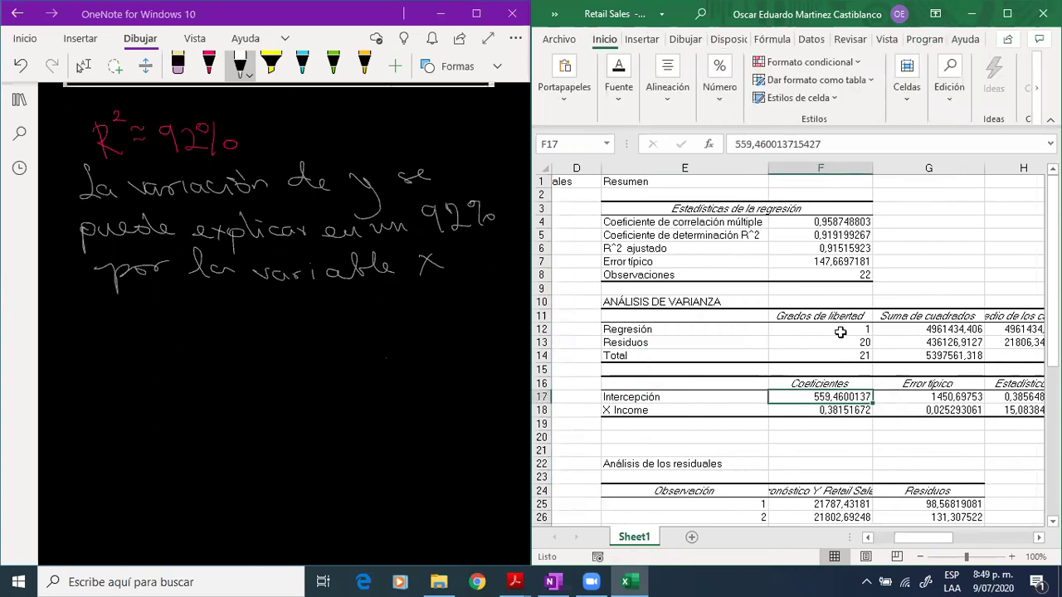
click(841, 331)
click(842, 345)
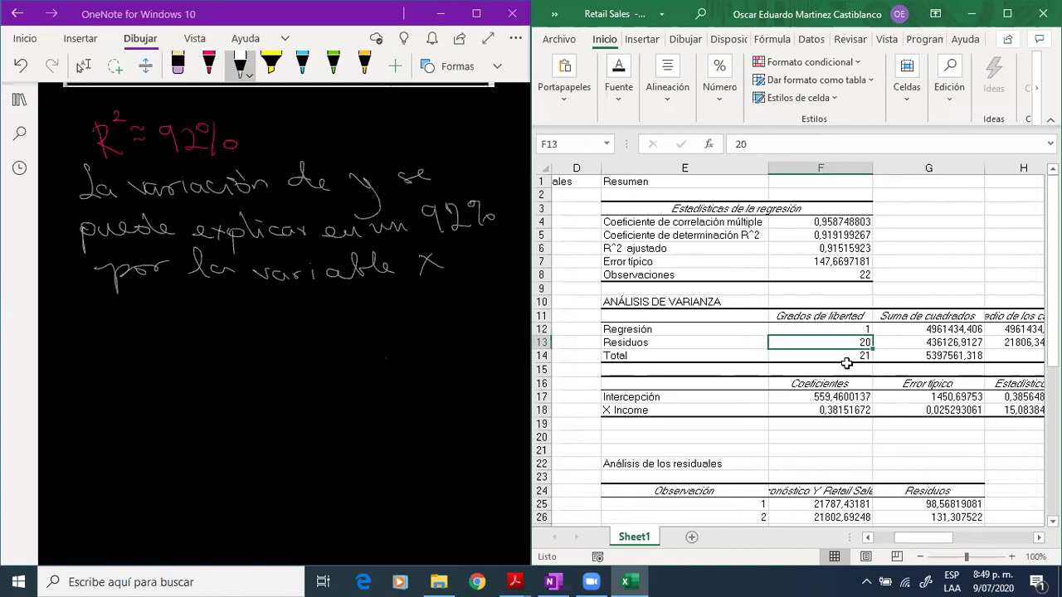
scroll(953, 419, right, 5)
key(Right)
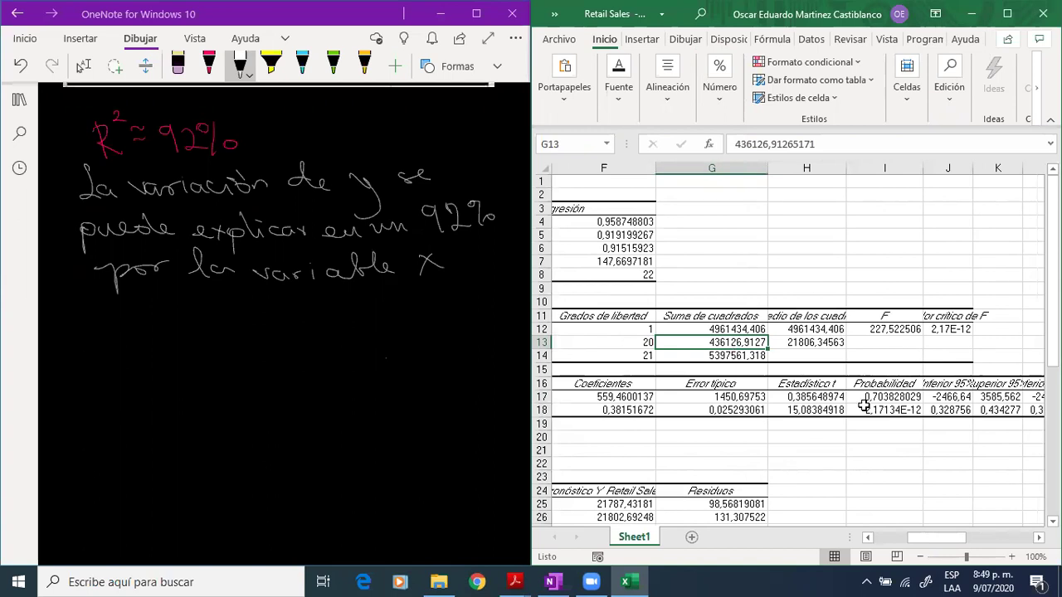
scroll(889, 409, right, 5)
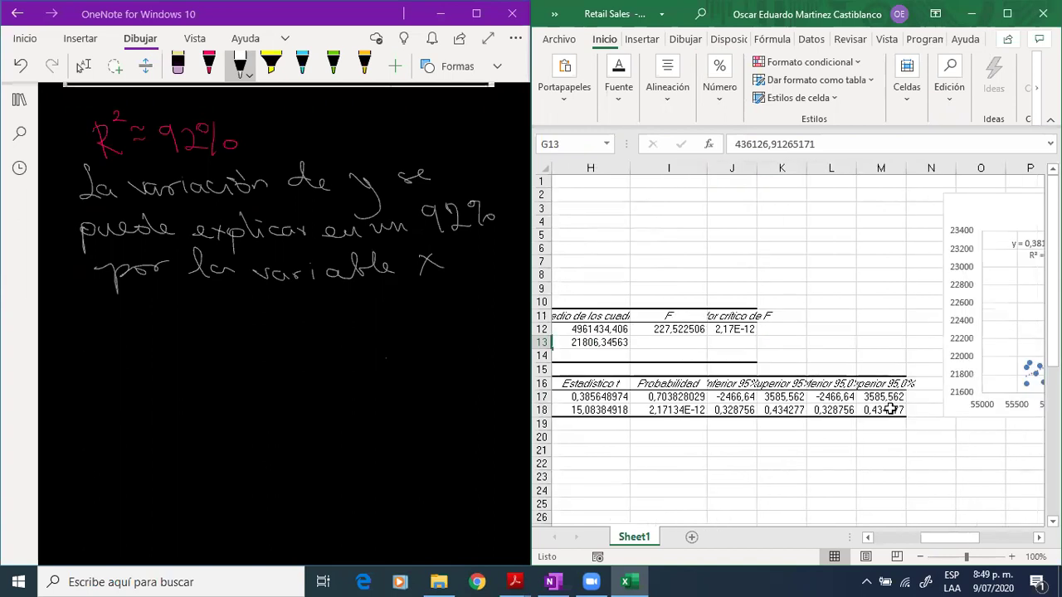
scroll(890, 415, right, 2)
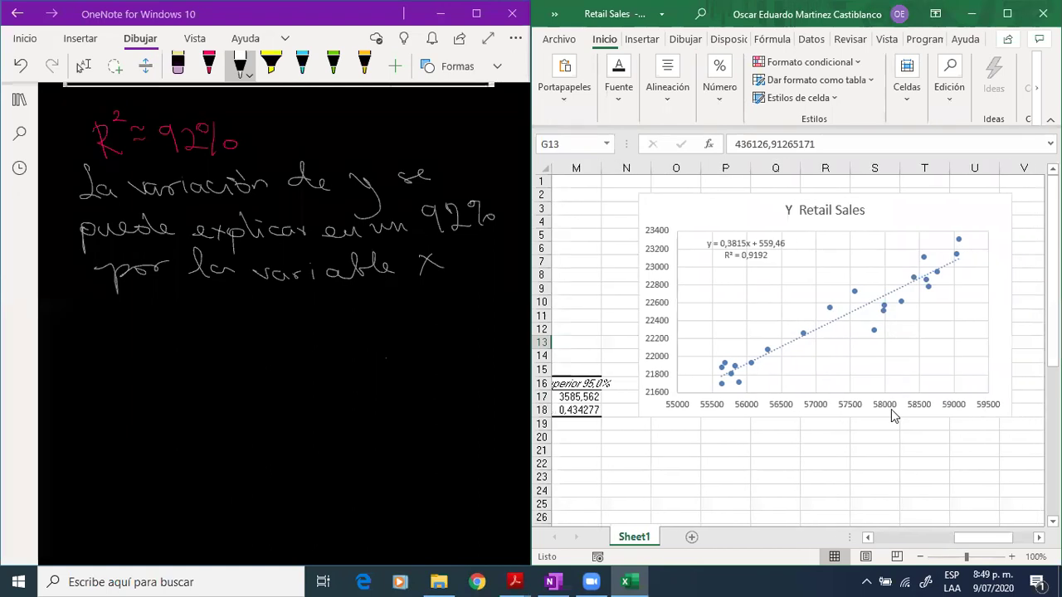
scroll(872, 408, left, 12)
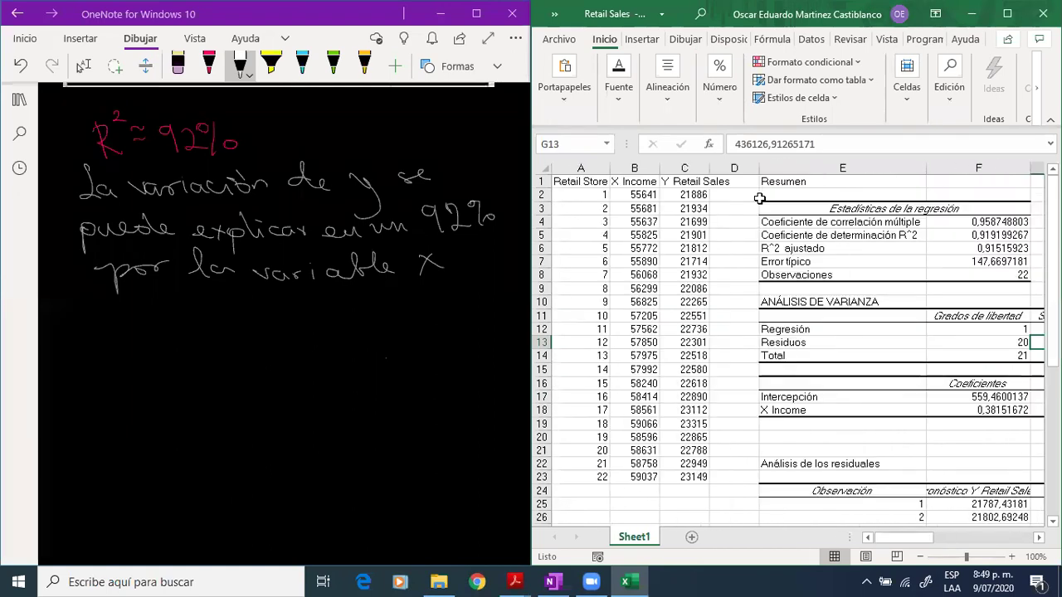
scroll(898, 323, right, 11)
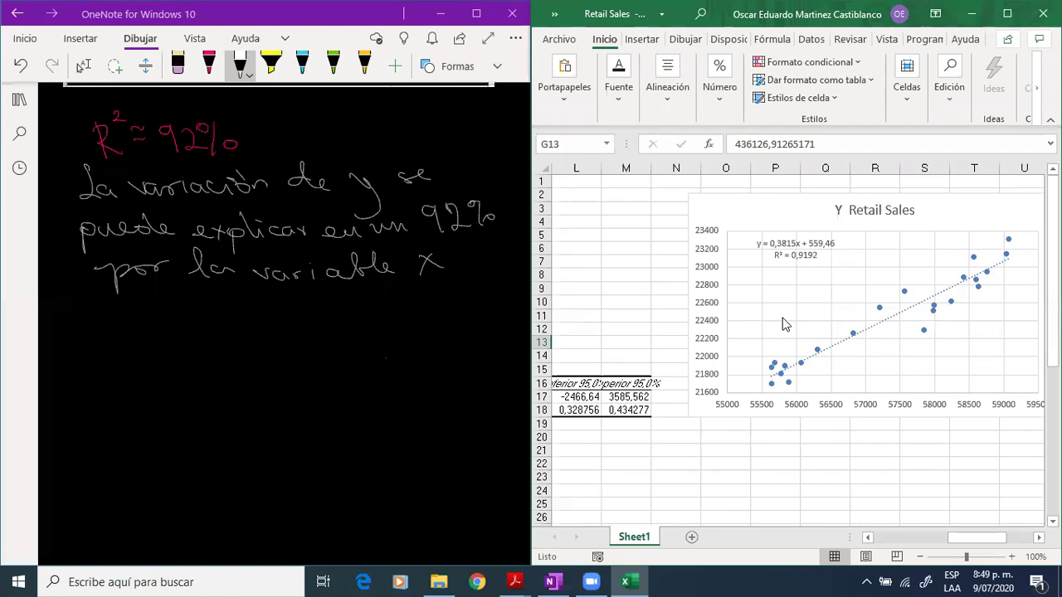
Copy the scatter chart into the OneNote page below the R² explanation and enlarge the pasted picture to nearly the page's visible width.
click(747, 207)
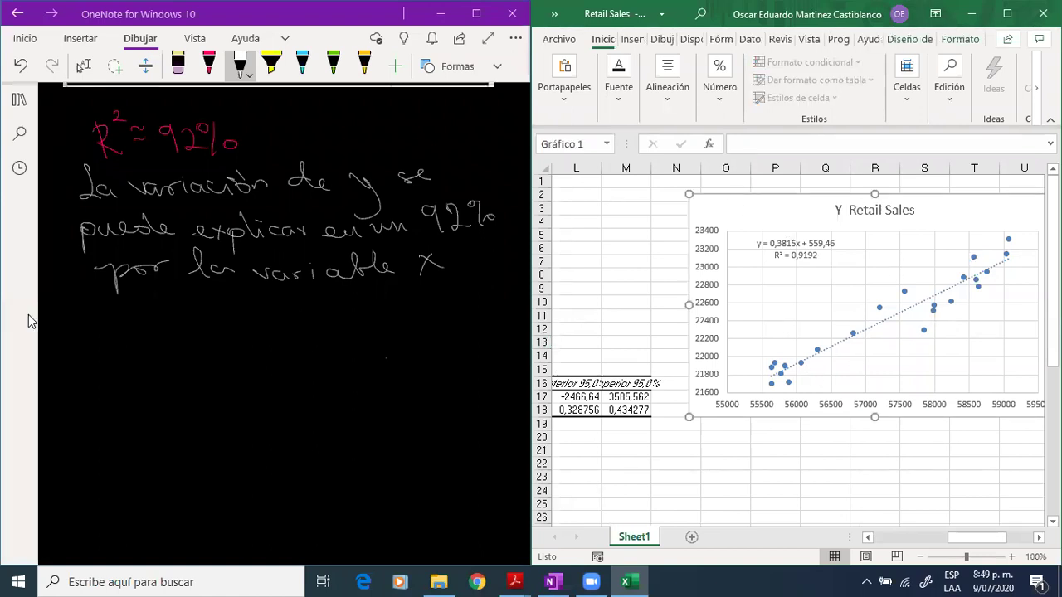
click(67, 313)
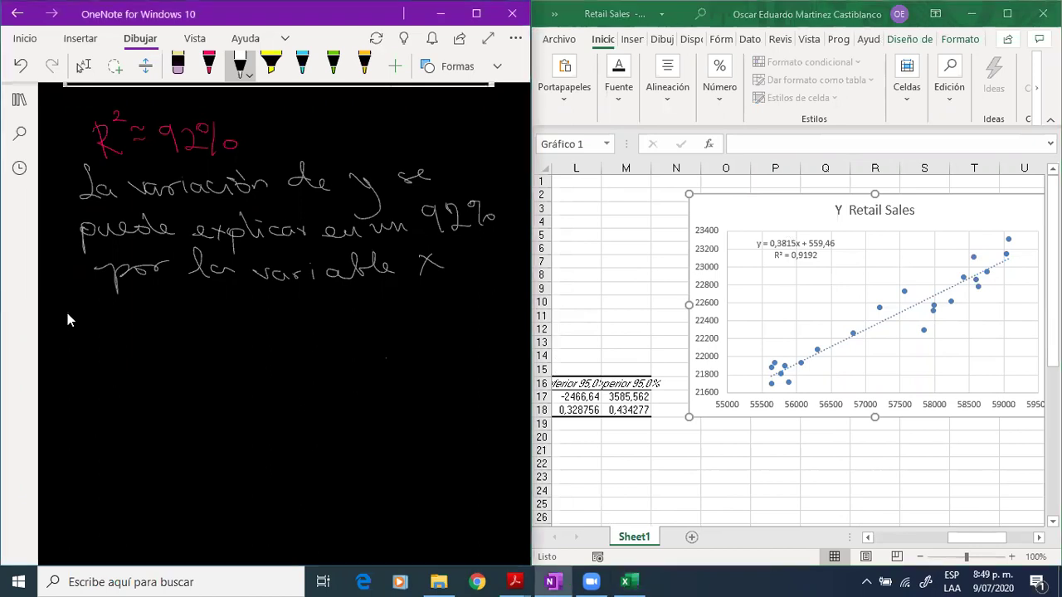
key(ctrl+v)
click(210, 333)
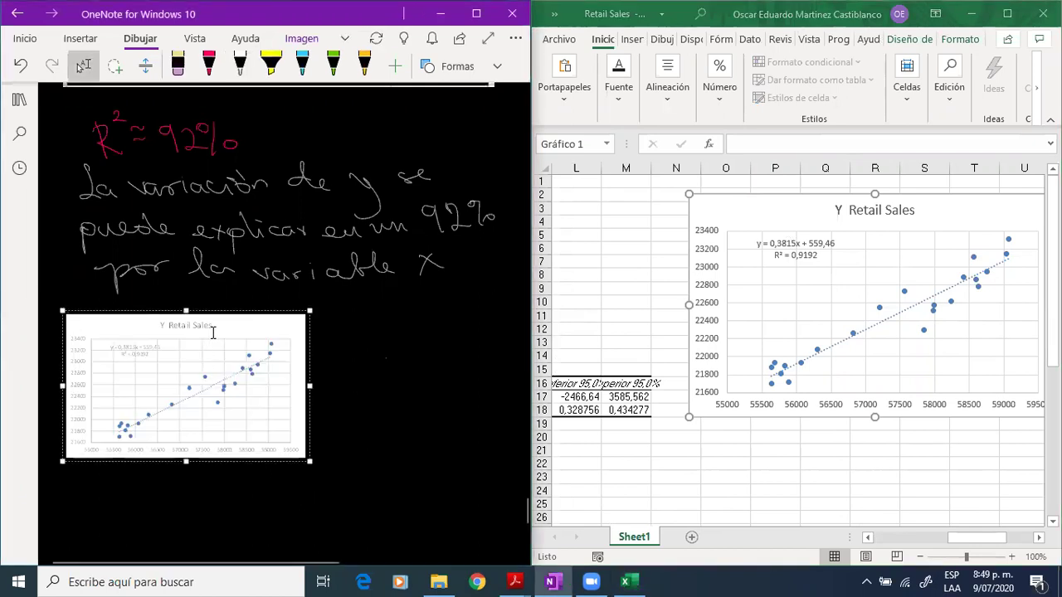
scroll(311, 407, down, 1)
drag(321, 431, 410, 520)
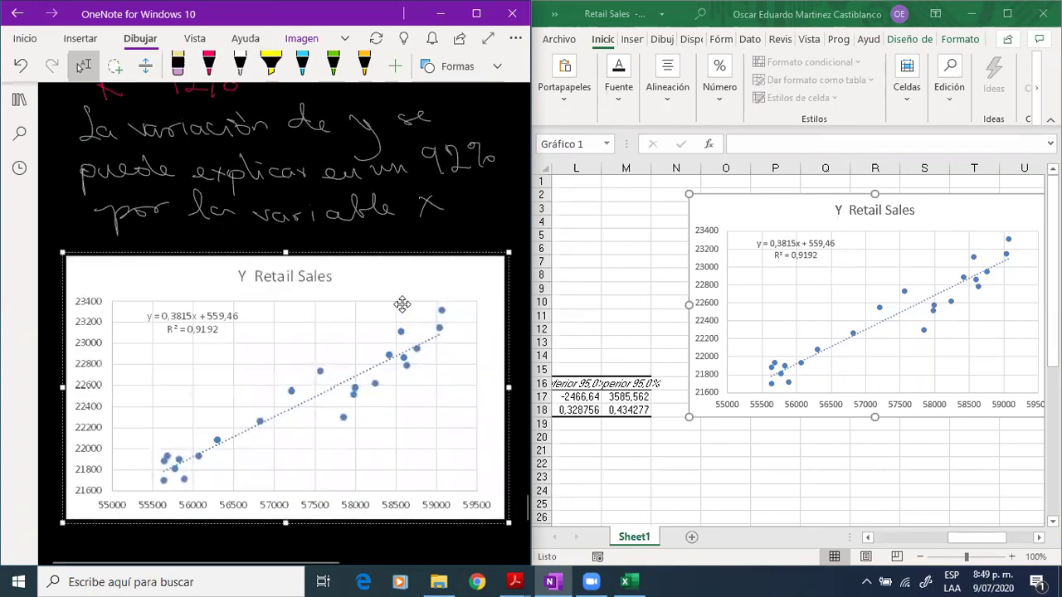
With the red pen, mark a point on the pasted chart's trendline just before 58500 and draw a dashed vertical line to the horizontal axis.
scroll(401, 304, up, 8)
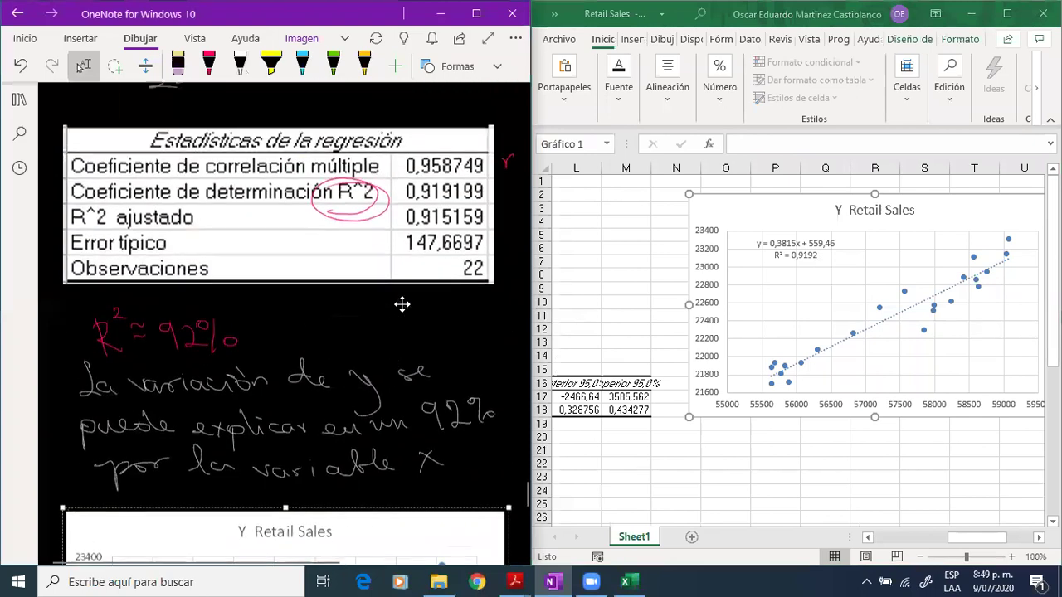
scroll(401, 303, up, 3)
scroll(402, 304, down, 13)
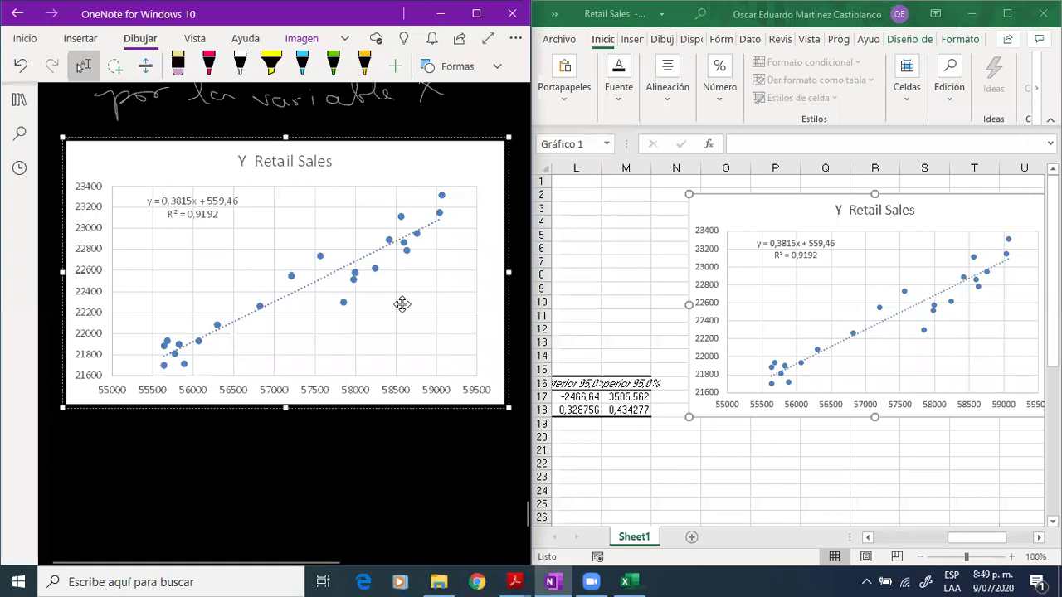
click(209, 65)
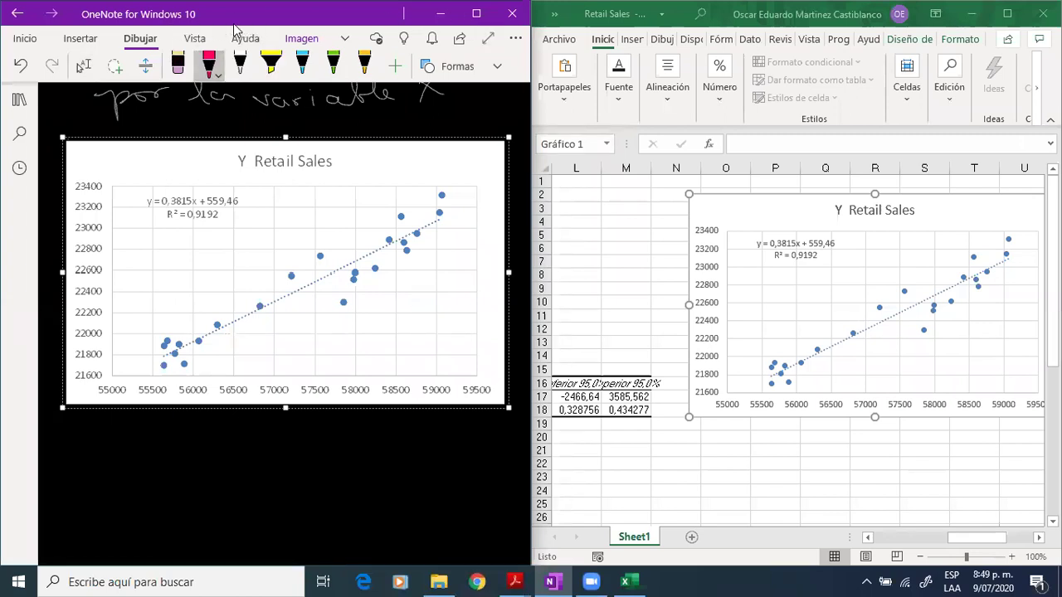
click(384, 377)
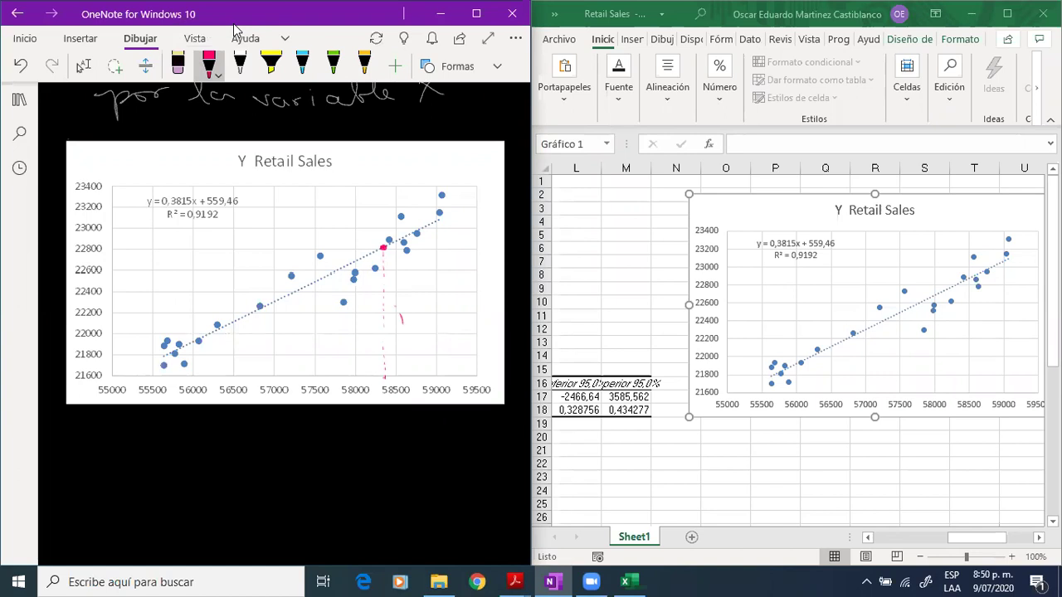
key(super)
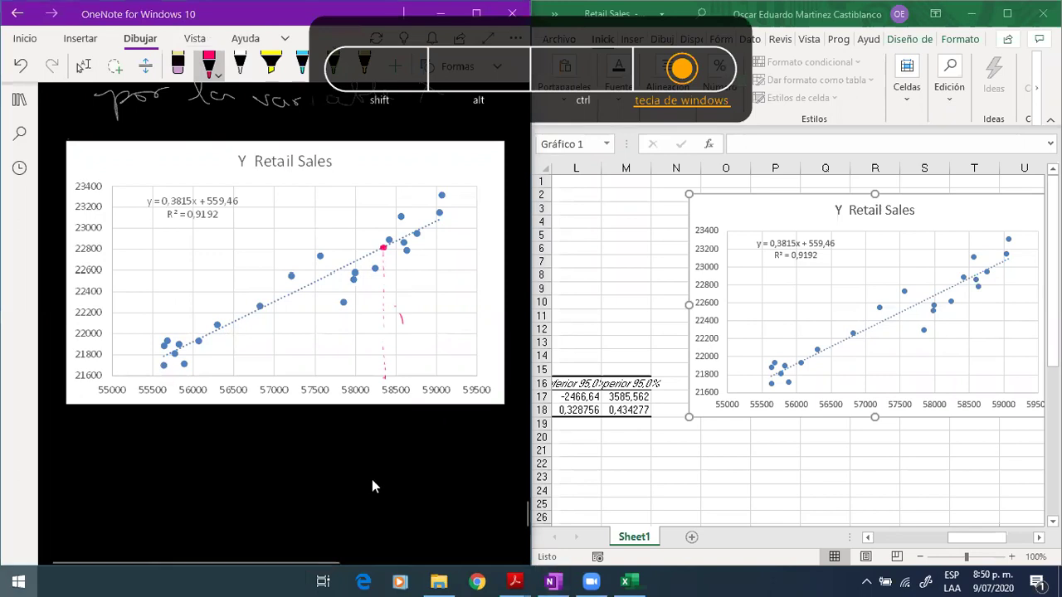
key(super)
Handwrite "interpolación" in red beside the dashed line on the pasted chart and underline it.
scroll(336, 494, down, 2)
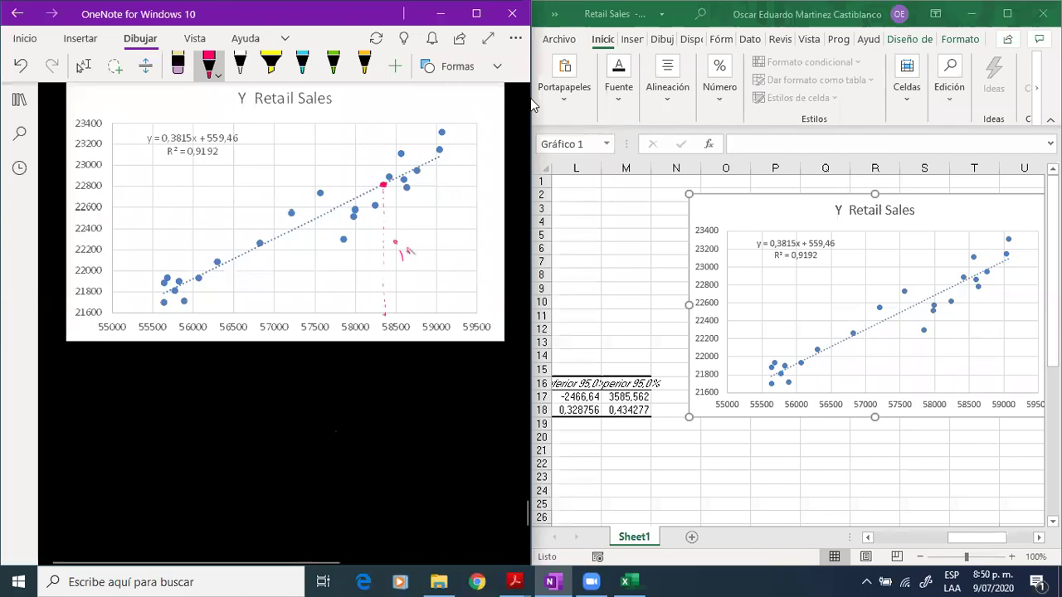
mouse_move(422, 246)
mouse_down()
mouse_move(442, 236)
mouse_move(459, 246)
mouse_move(464, 204)
mouse_move(490, 201)
mouse_up()
drag(479, 198, 502, 188)
drag(481, 189, 490, 180)
drag(442, 255, 492, 225)
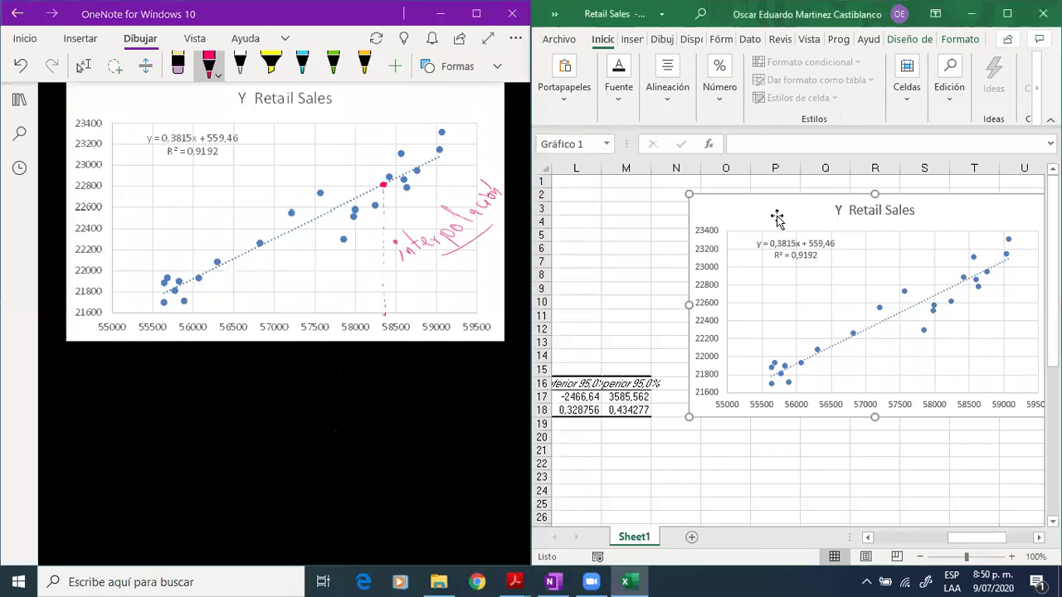
In Excel, set the linear trendline's forecast to 2 periods forward and 2 periods backward, keeping the equation displayed on the chart.
right_click(853, 343)
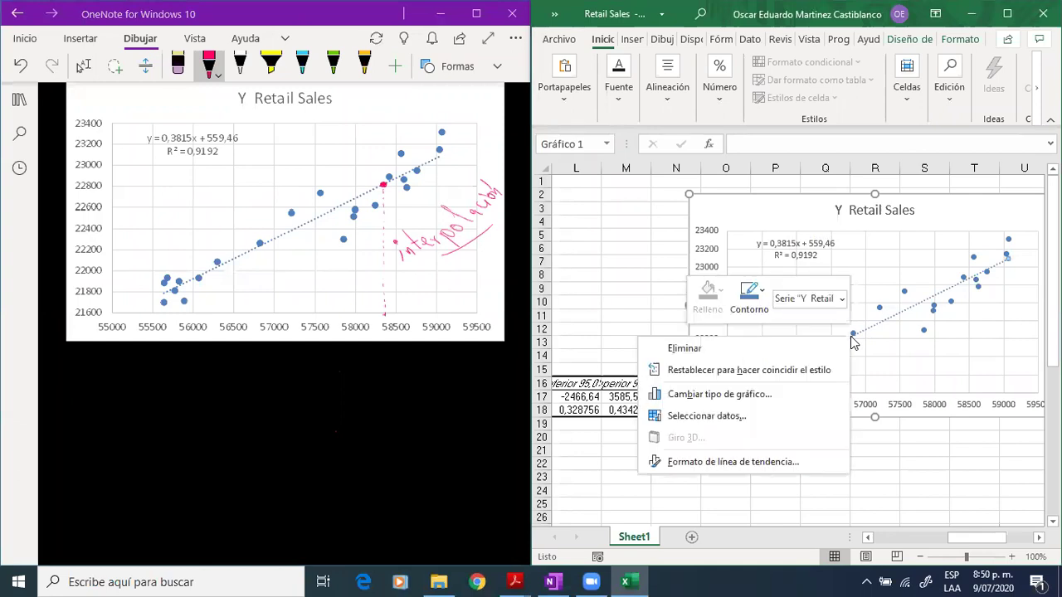
click(757, 461)
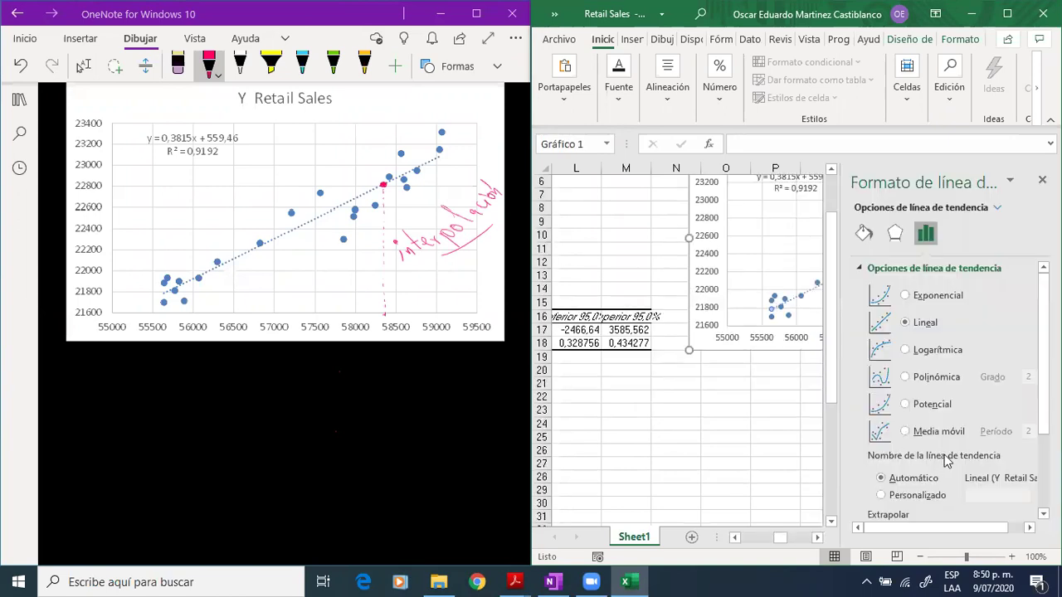
scroll(943, 461, down, 1)
scroll(943, 448, down, 3)
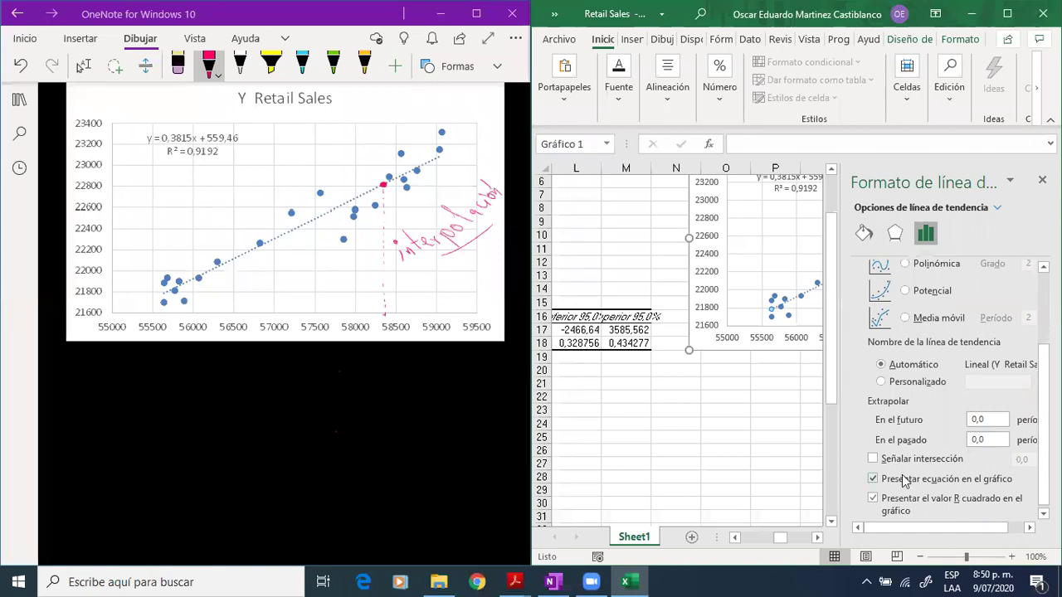
drag(950, 530, 964, 530)
click(978, 420)
drag(981, 420, 926, 420)
text(2)
drag(982, 439, 929, 442)
text(2)
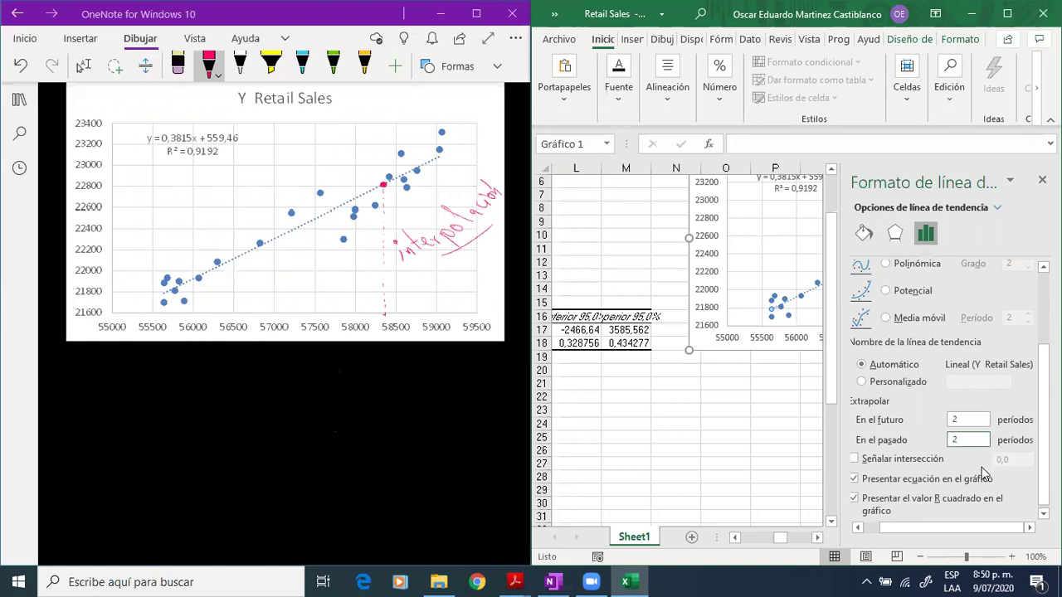
key(shift+Tab)
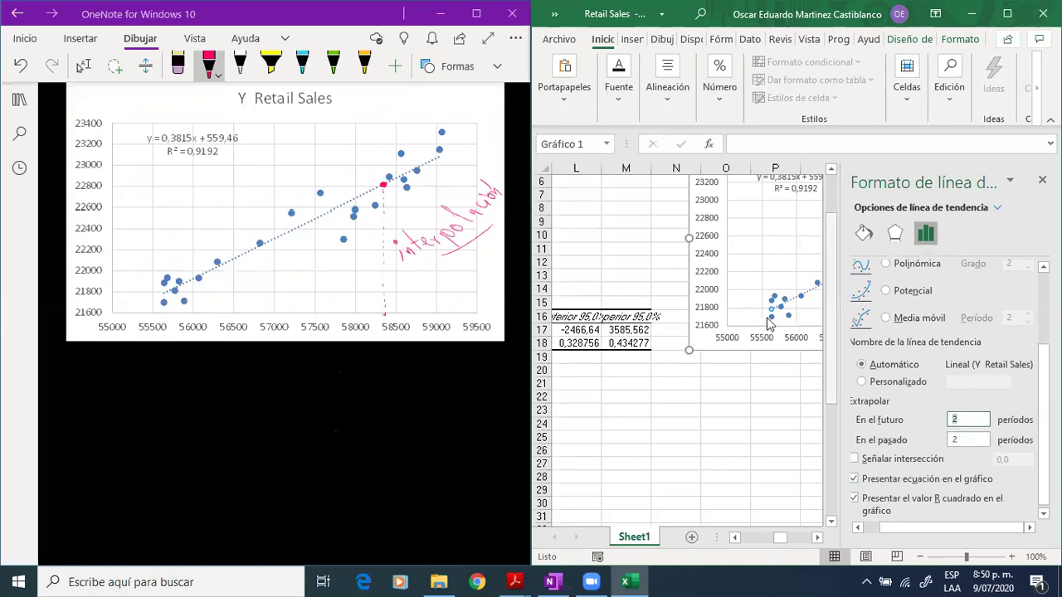
click(971, 481)
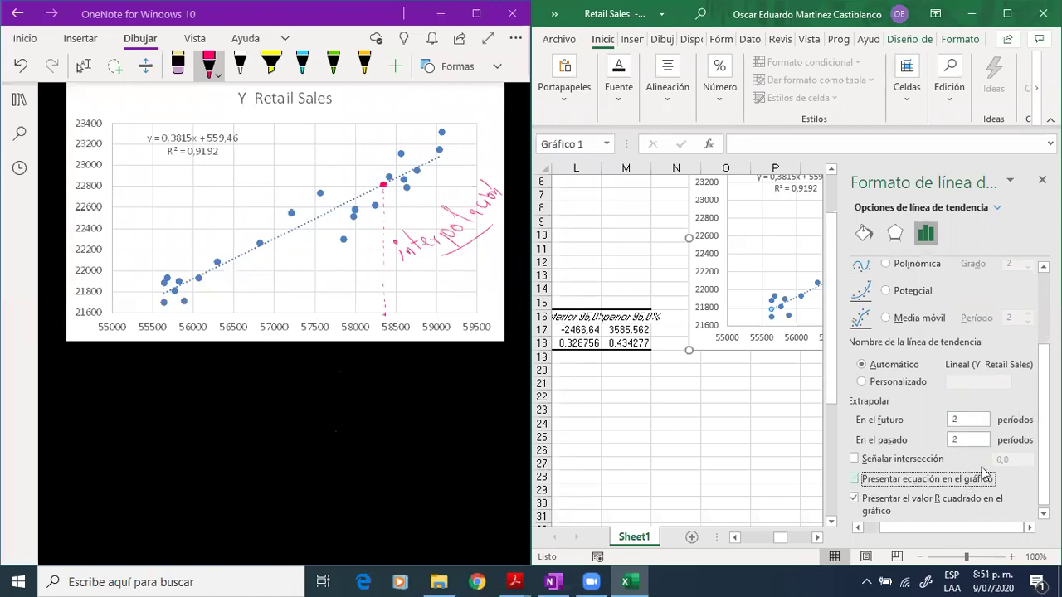
click(929, 481)
Close the trendline formatting options and maximize the Excel window.
click(735, 304)
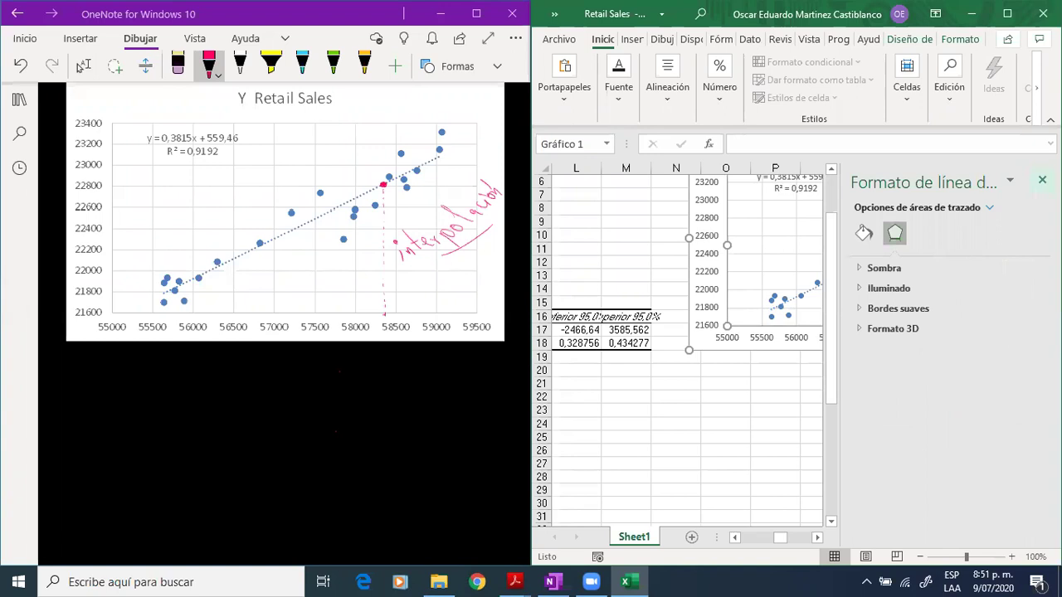
click(1042, 179)
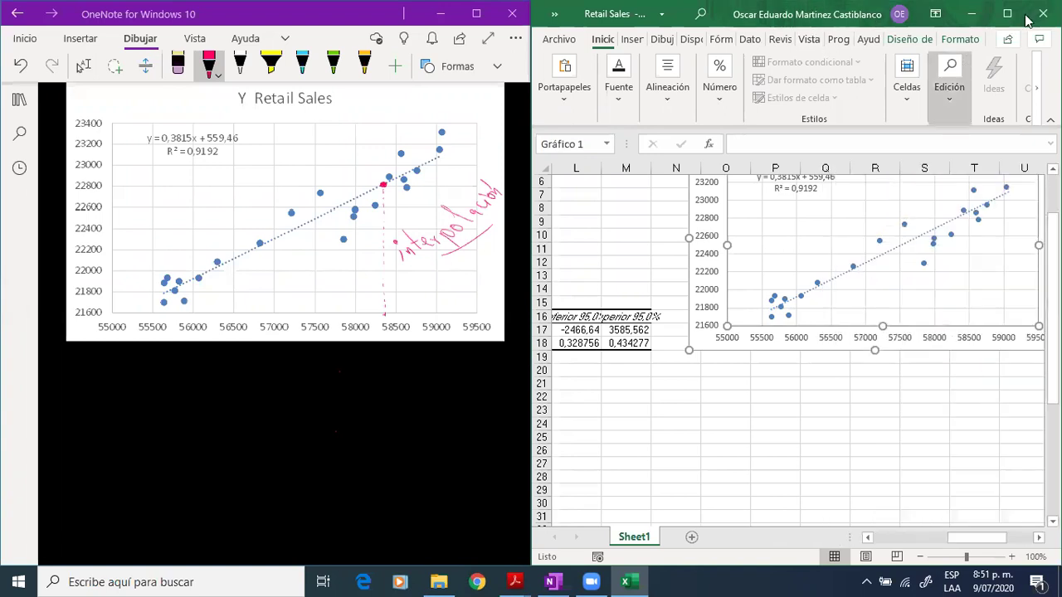
click(1007, 14)
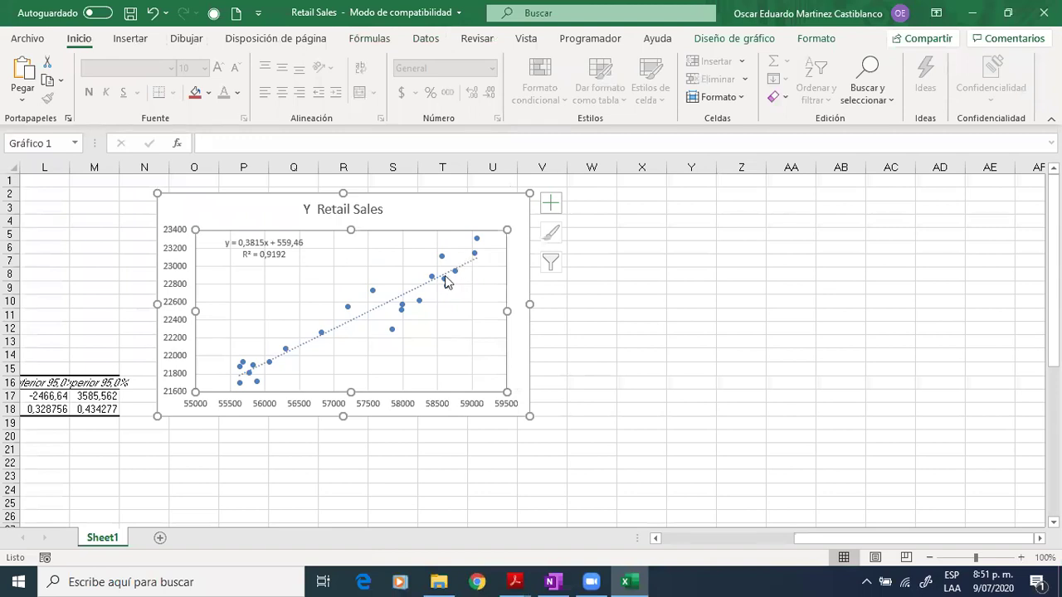
Reopen the trendline formatting options and set the forward forecast to 1000 periods.
right_click(446, 278)
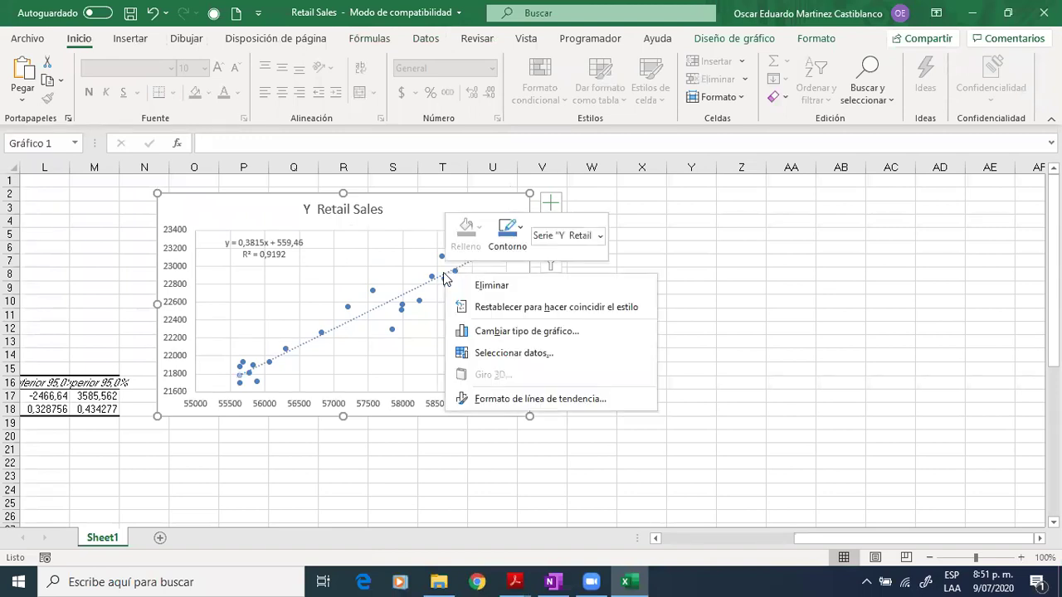
click(537, 399)
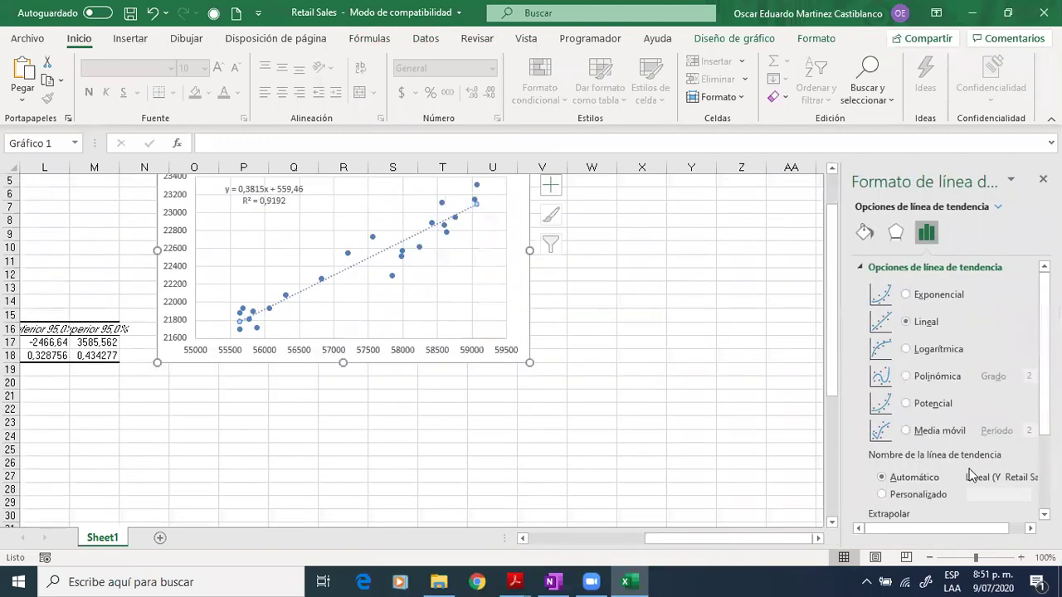
scroll(983, 528, down, 3)
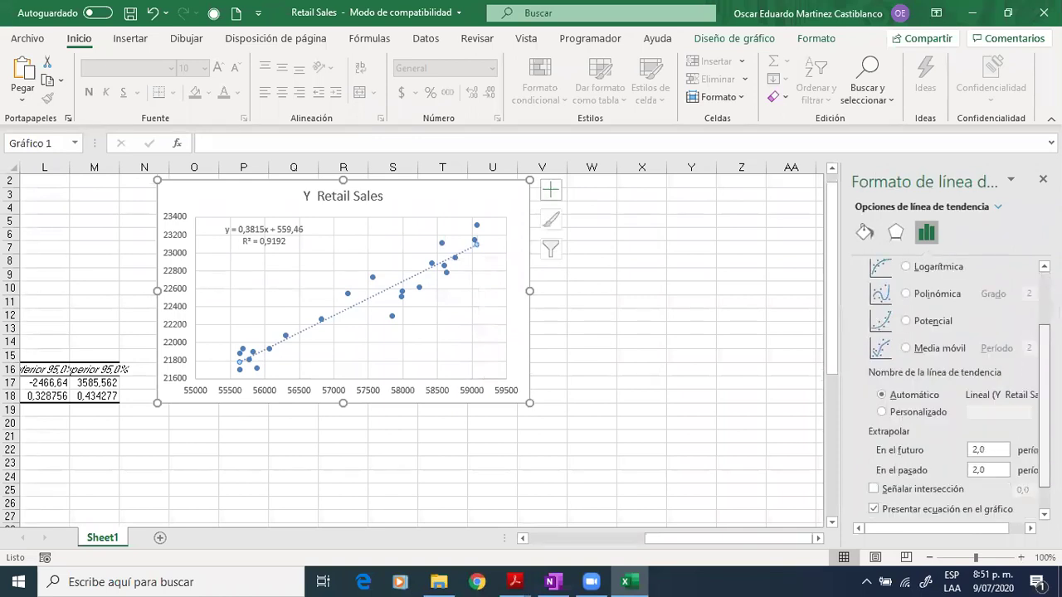
drag(983, 528, 998, 528)
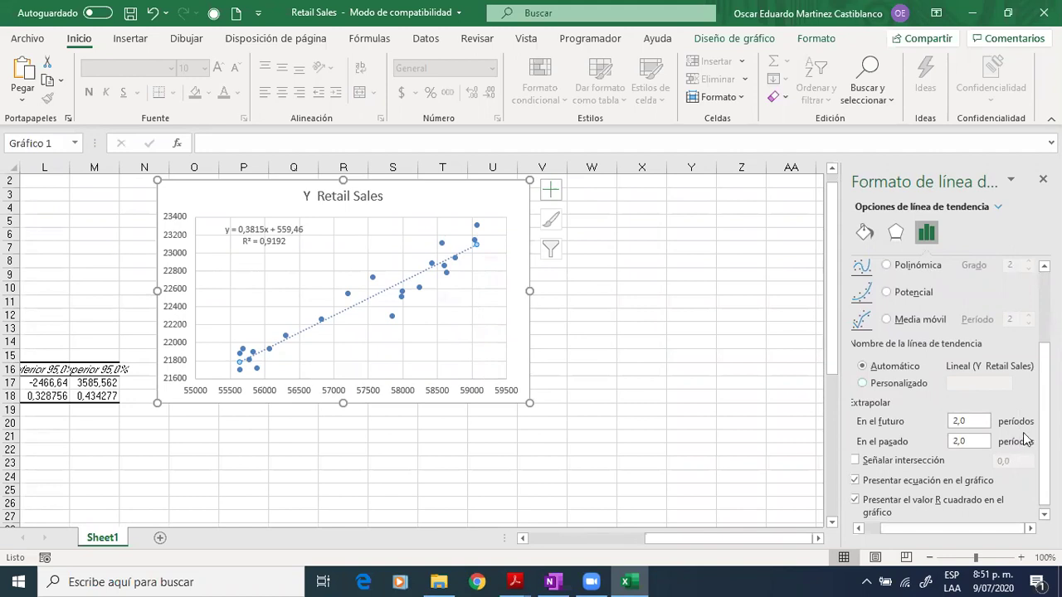
click(982, 414)
drag(982, 415, 937, 423)
text(1000)
key(Tab)
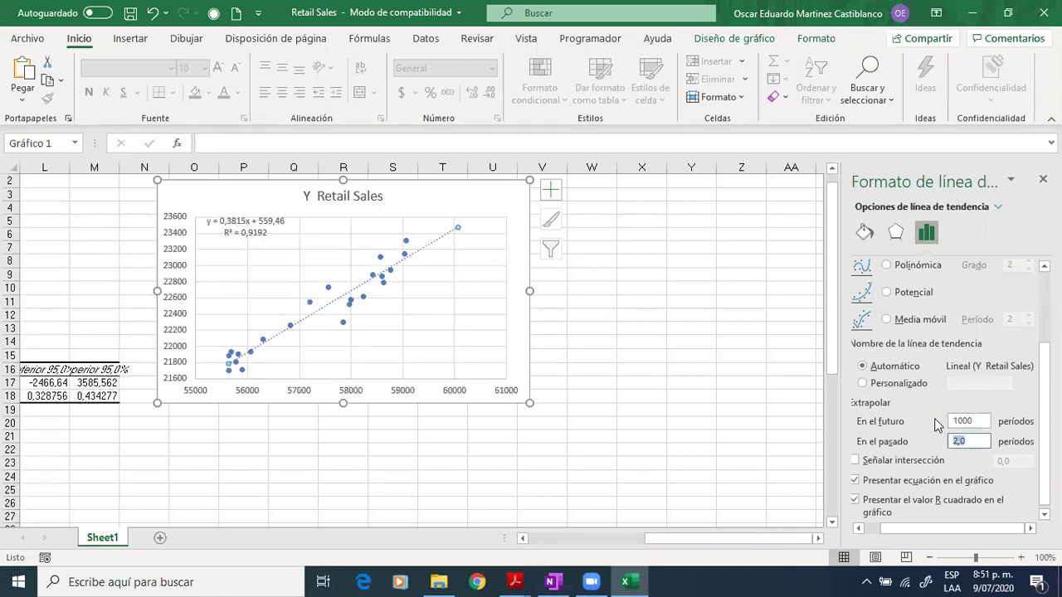
Set the trendline's backward forecast to 1000 periods and close the trendline formatting options.
text(1000)
key(Tab)
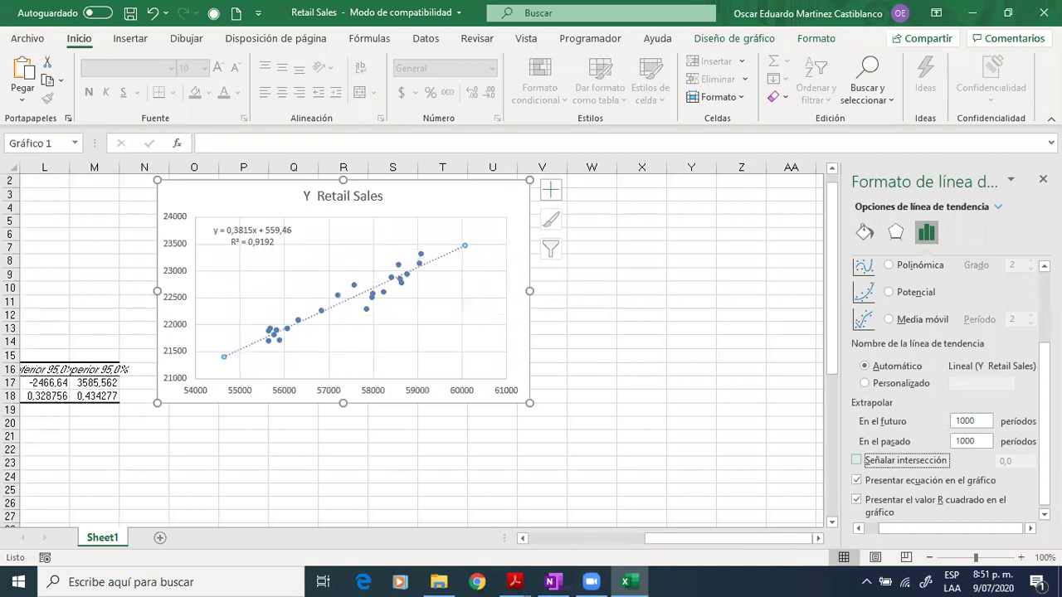
click(1042, 180)
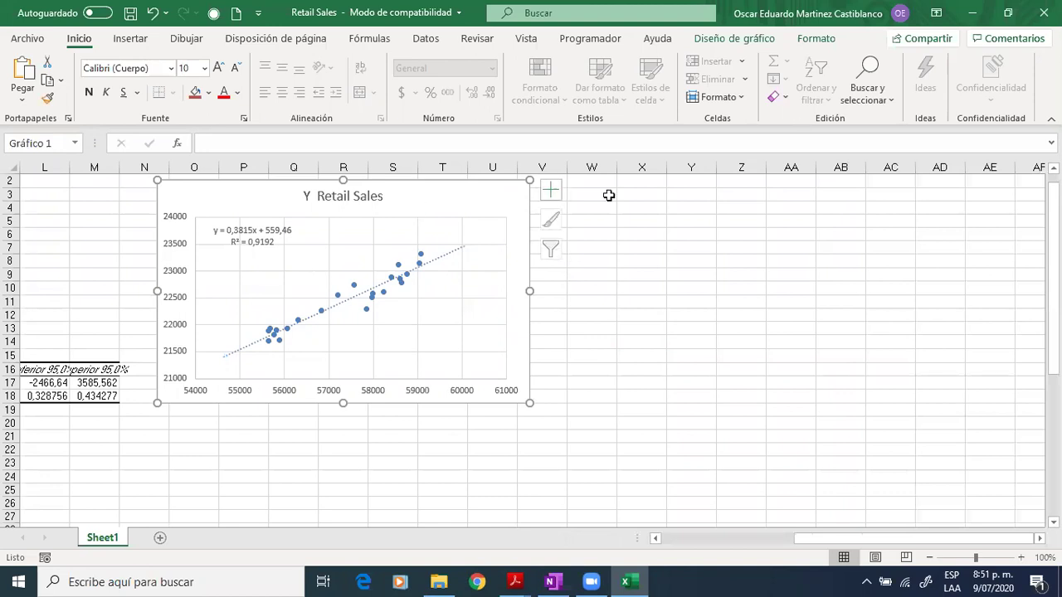
Paste the extended-trendline chart into OneNote below the annotated chart and enlarge it to nearly the full page width.
click(1008, 13)
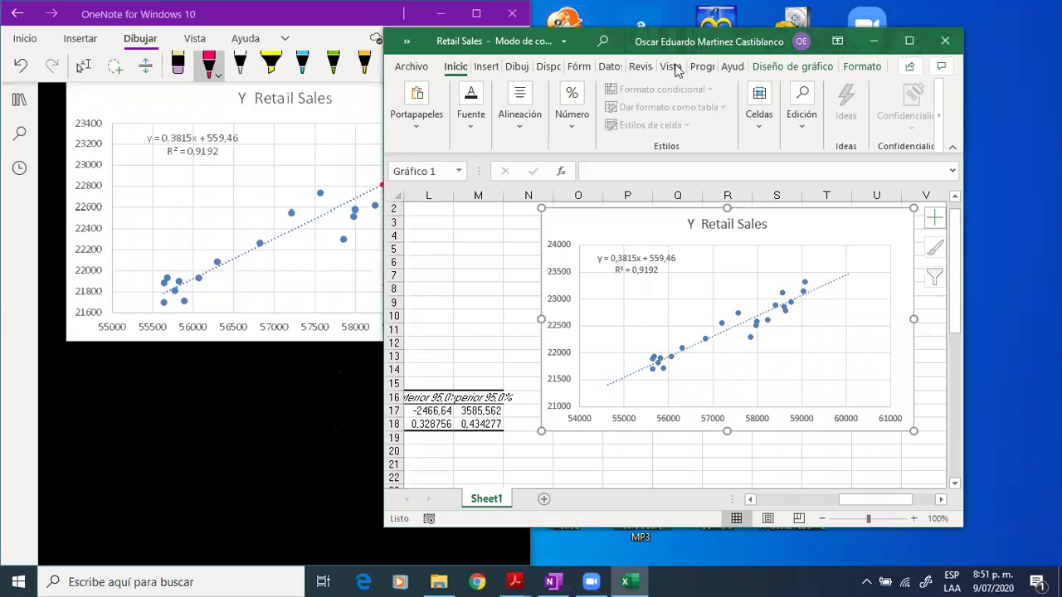
drag(514, 40, 660, 17)
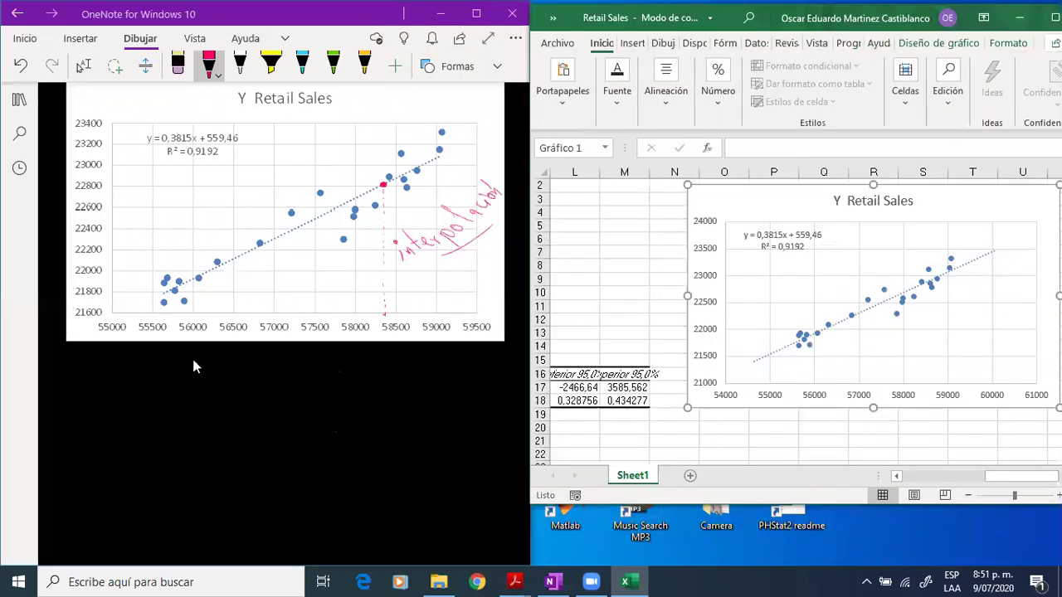
click(59, 367)
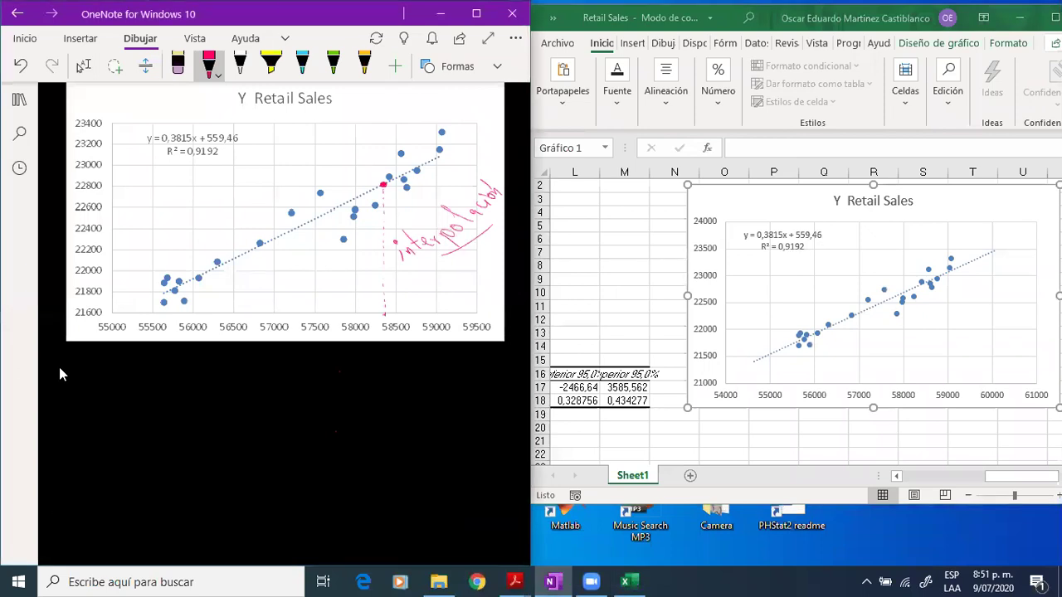
key(ctrl+v)
scroll(297, 333, down, 3)
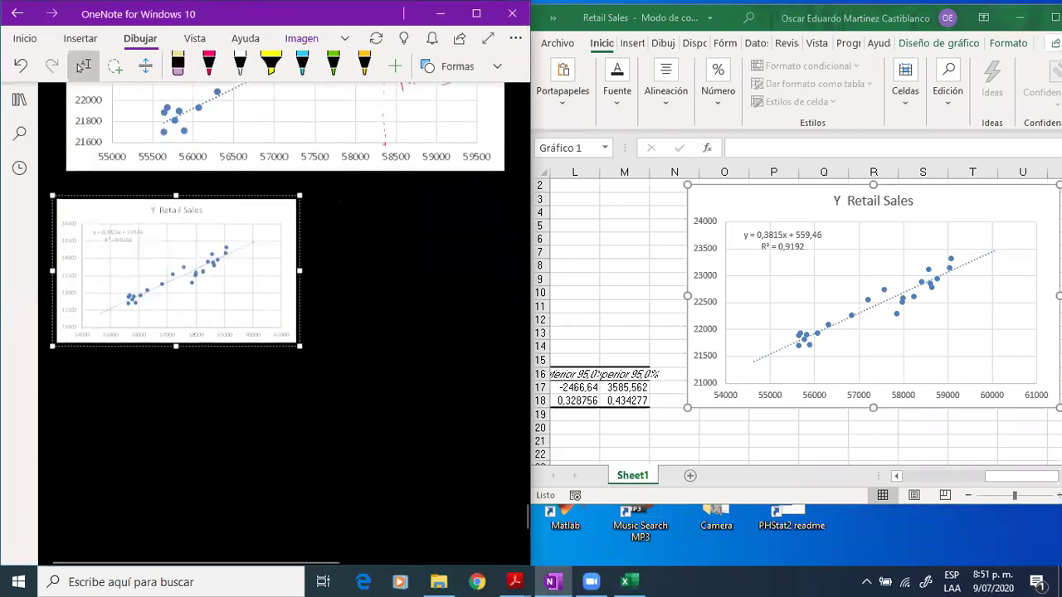
drag(298, 334, 370, 457)
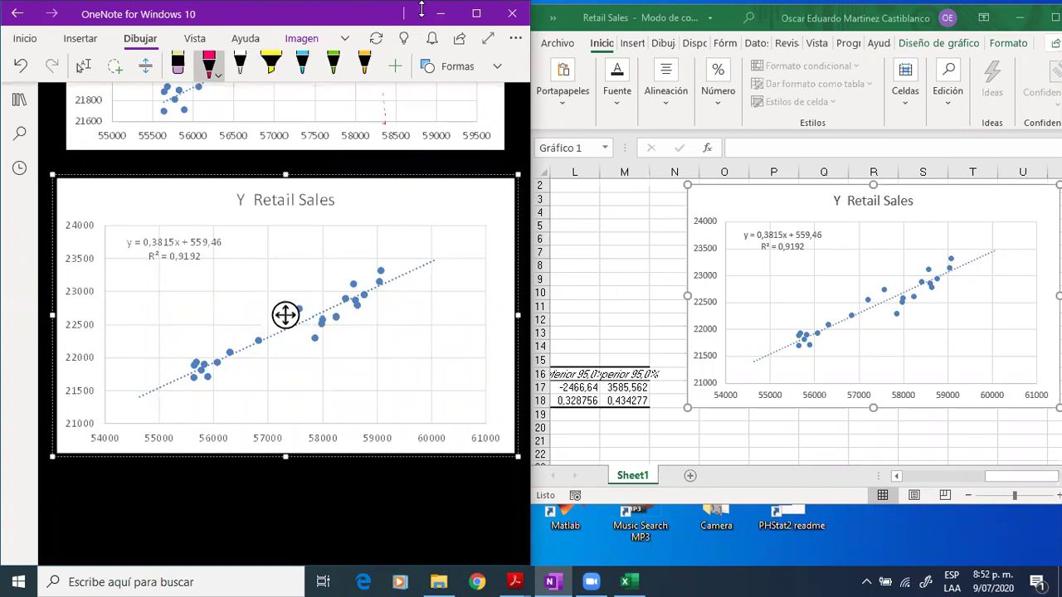
Arrange the OneNote window and the Retail Sales workbook side by side, each filling half the screen.
drag(395, 19, 2, 249)
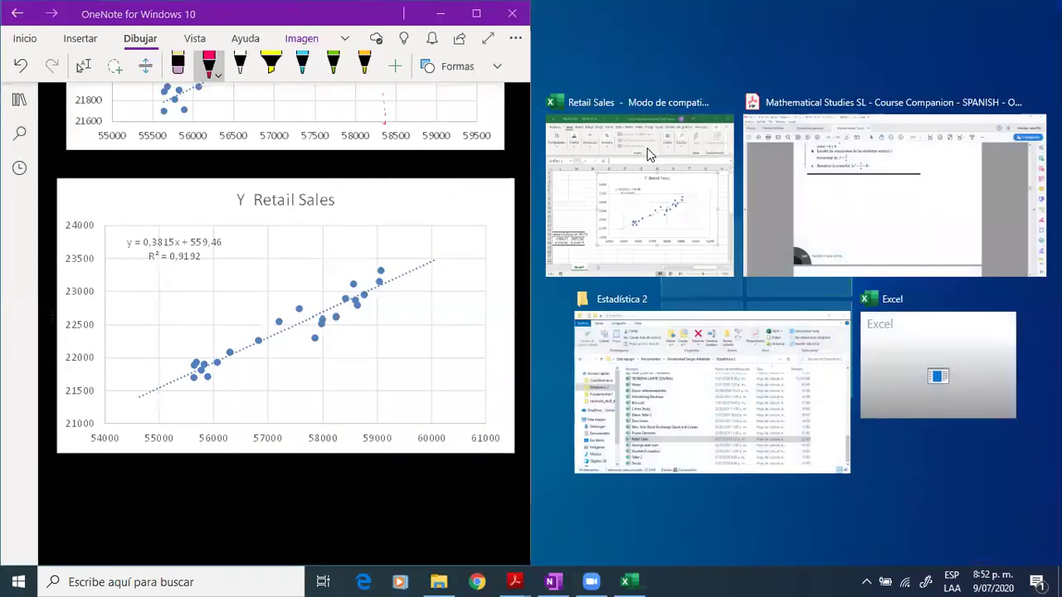
click(695, 235)
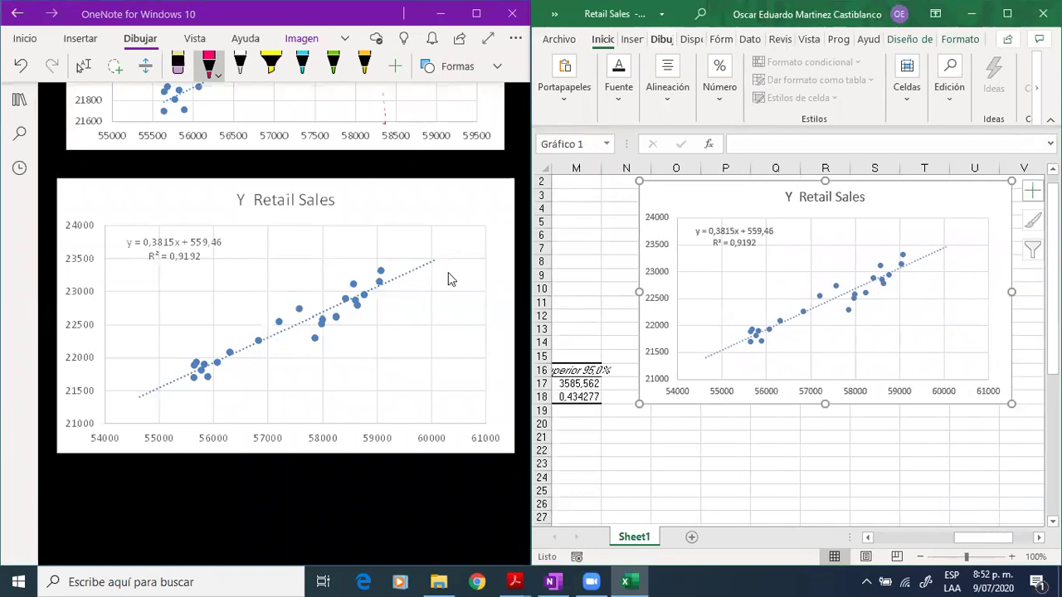
On the new OneNote chart, draw a red dashed vertical near x = 60000, mark its trendline point and handwrite "Extrapolar" above.
click(421, 426)
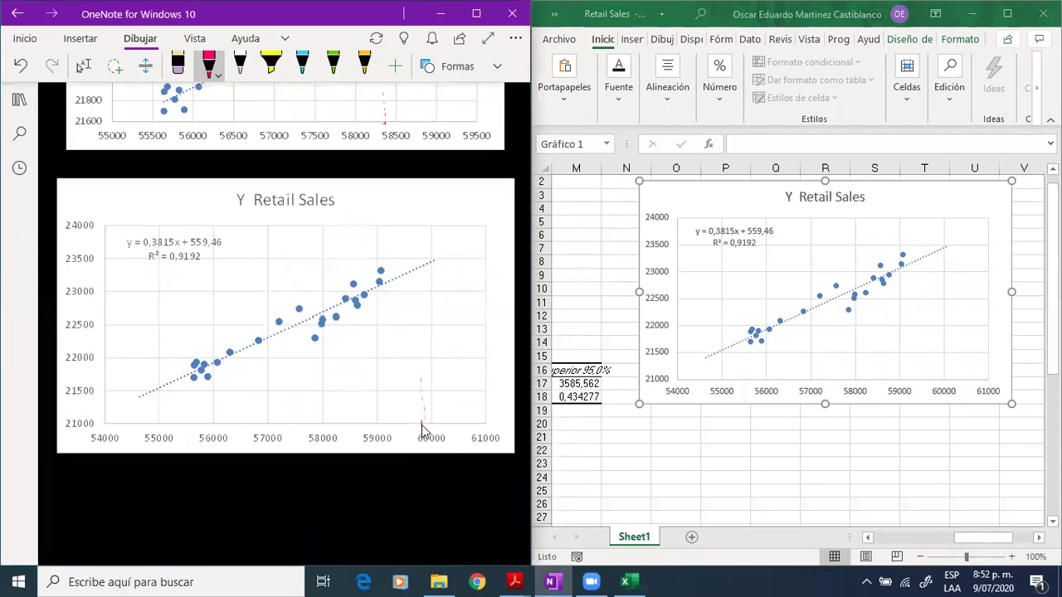
drag(416, 265, 421, 266)
mouse_move(318, 235)
mouse_down()
mouse_move(325, 253)
mouse_move(387, 242)
mouse_move(417, 217)
mouse_move(438, 224)
mouse_up()
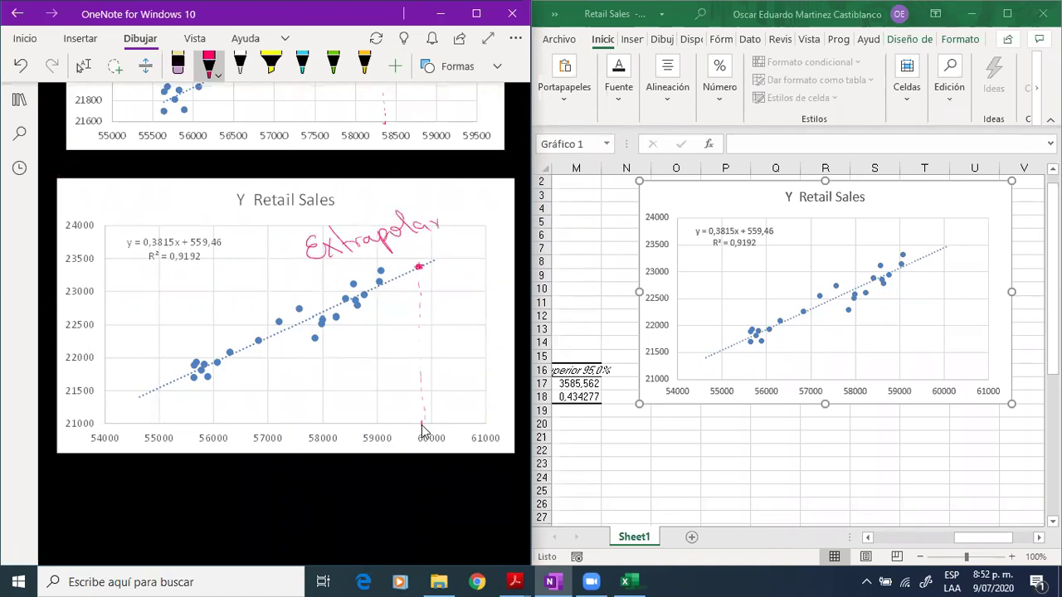
Erase the final "r" of the handwritten word and complete it in red as "Extrapolación".
scroll(430, 323, up, 4)
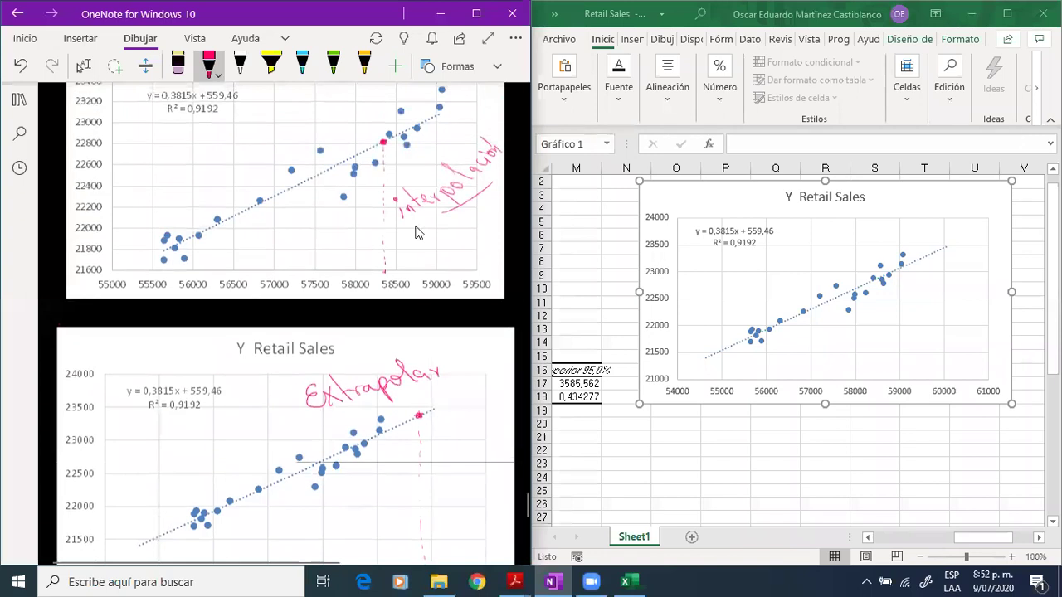
click(178, 65)
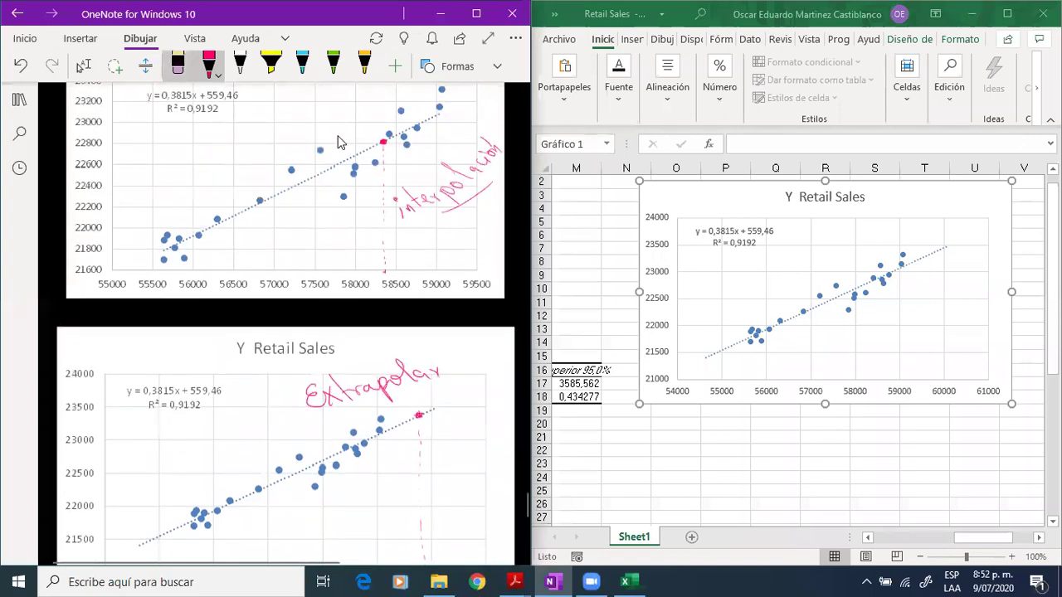
click(434, 372)
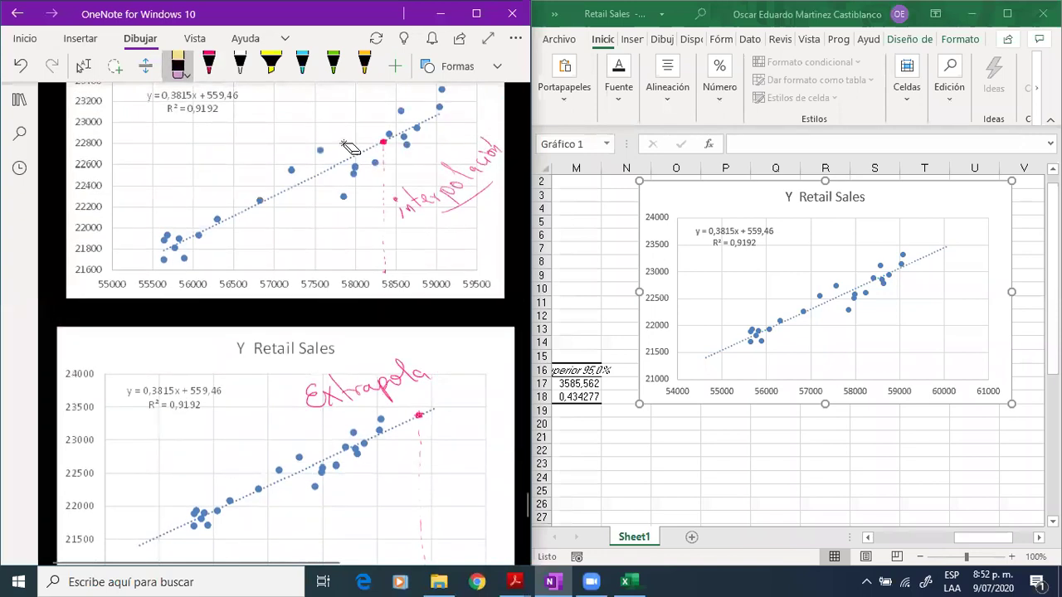
key(alt+n)
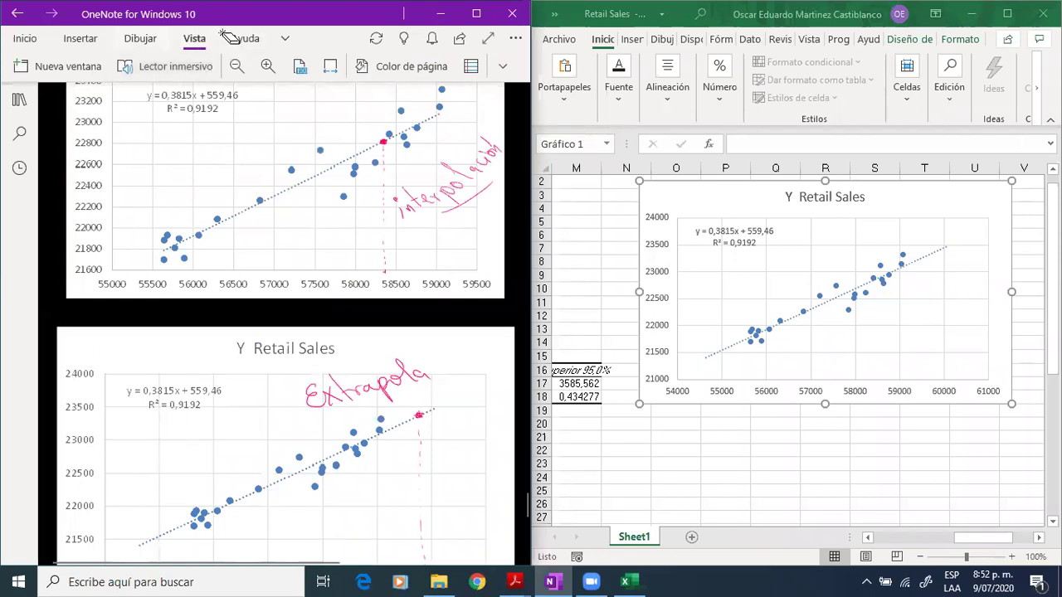
key(alt+n)
scroll(225, 36, down, 1)
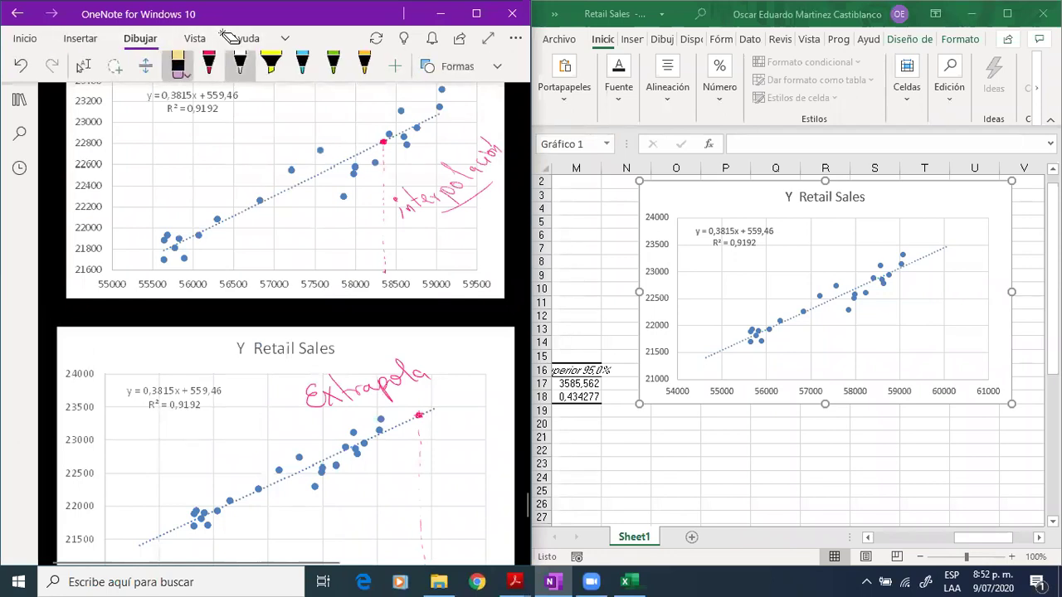
mouse_move(433, 373)
mouse_down()
mouse_move(471, 361)
mouse_move(450, 345)
mouse_up()
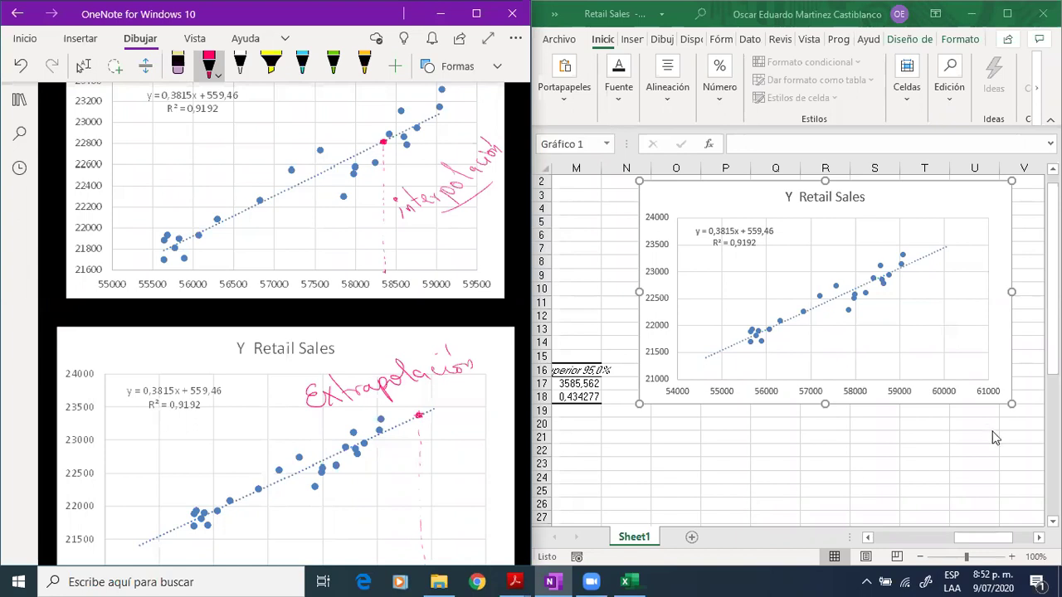
In Excel, calculate the minimum of the X Income values in cell B25 with =MIN(B2:B23).
drag(972, 541, 792, 549)
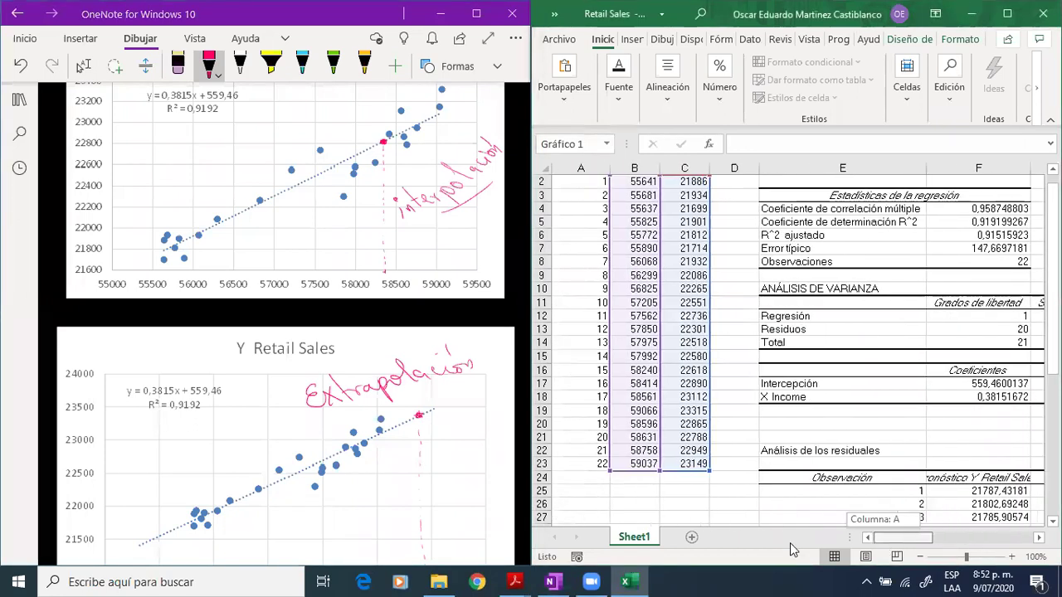
click(627, 502)
click(627, 496)
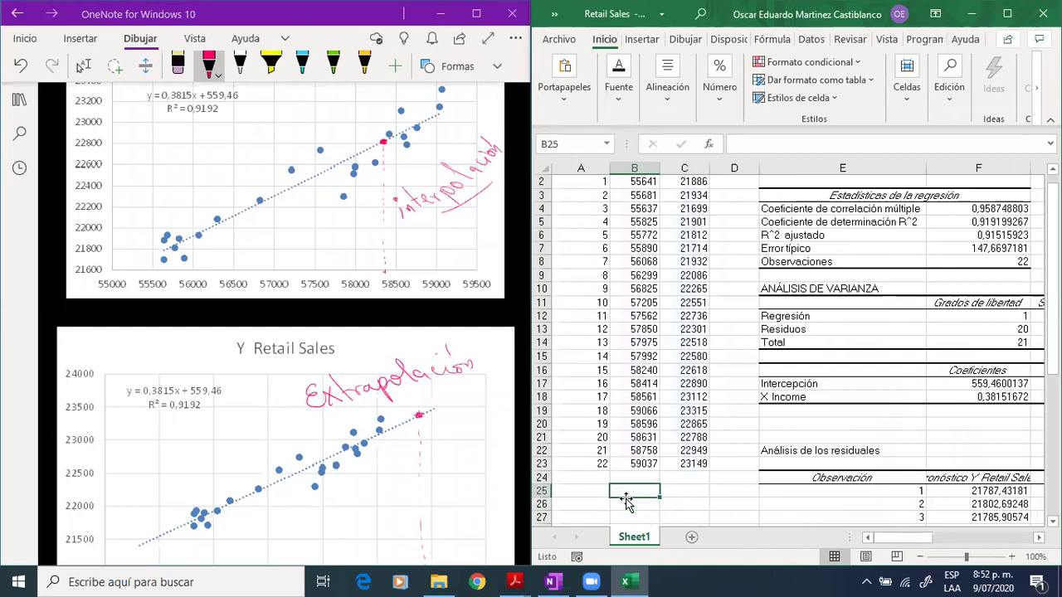
text(=min()
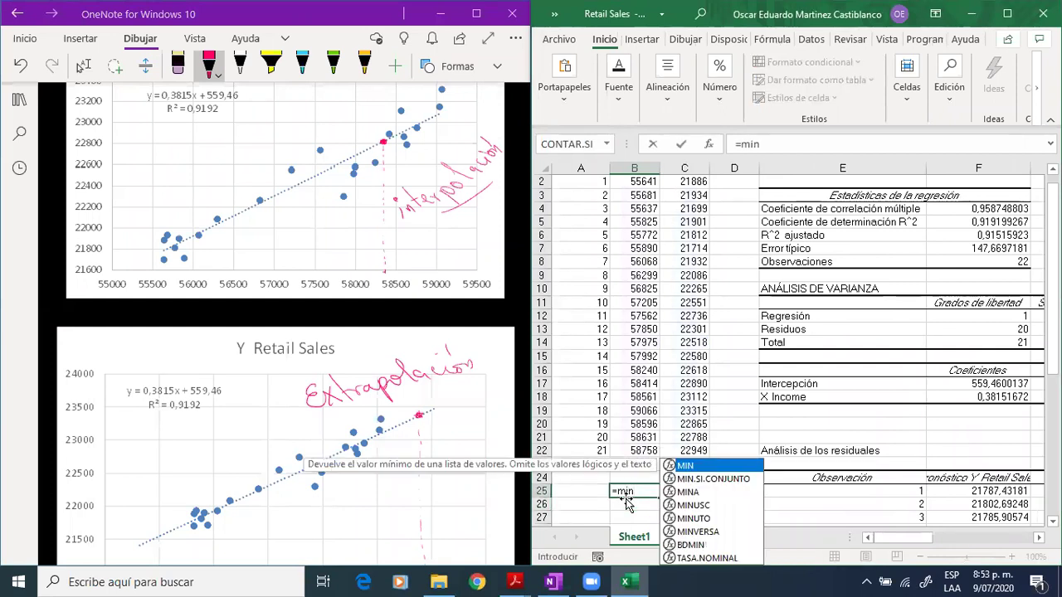
scroll(643, 191, up, 1)
click(643, 195)
drag(641, 217, 645, 471)
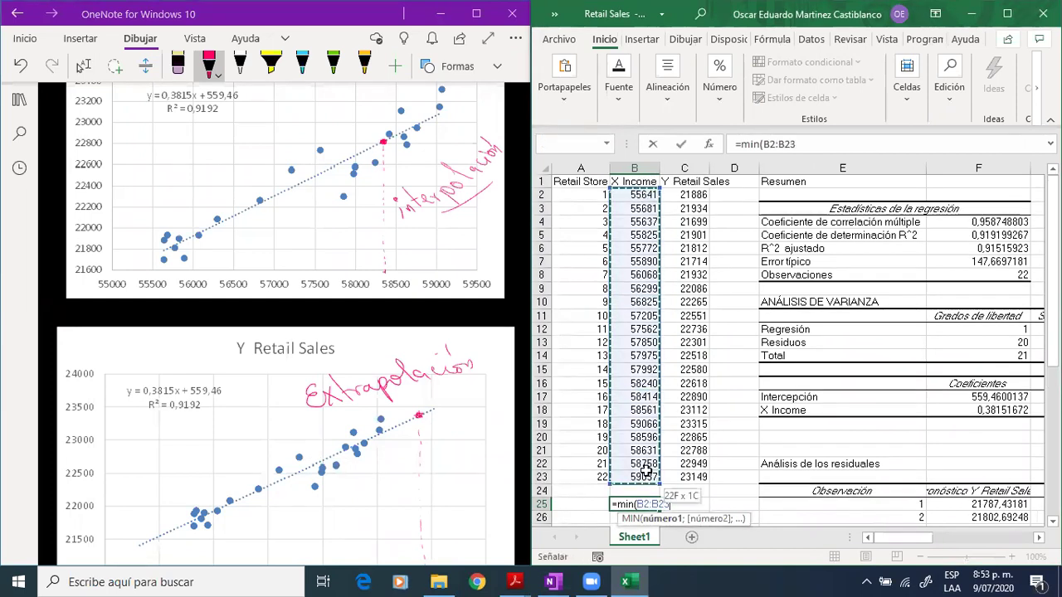
key(Return)
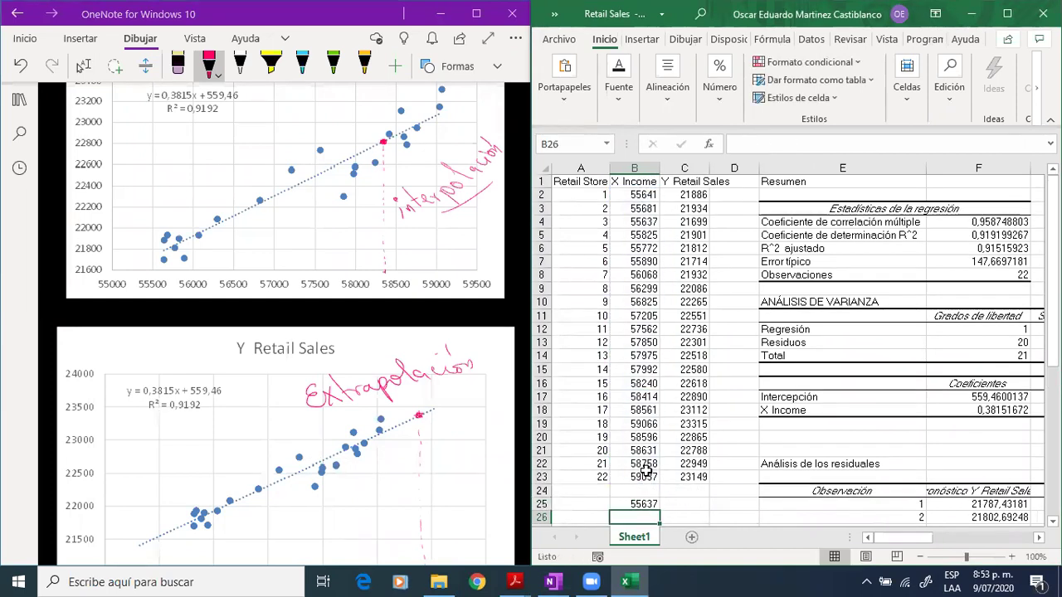
Calculate the maximum of the X Income values in cell B26 with =MAX(B2:B23).
text(=max()
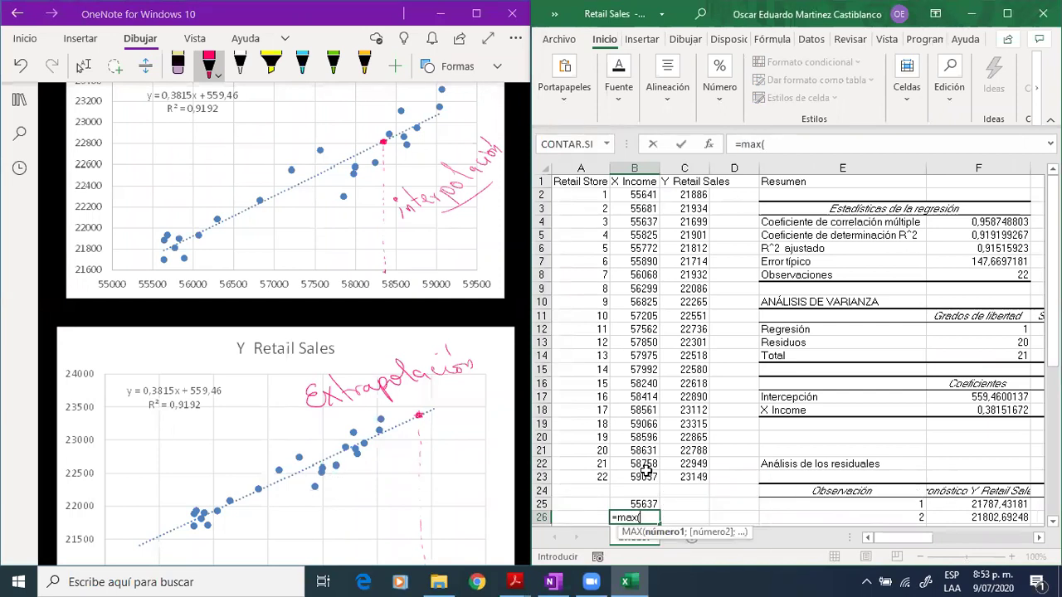
text(b2:)
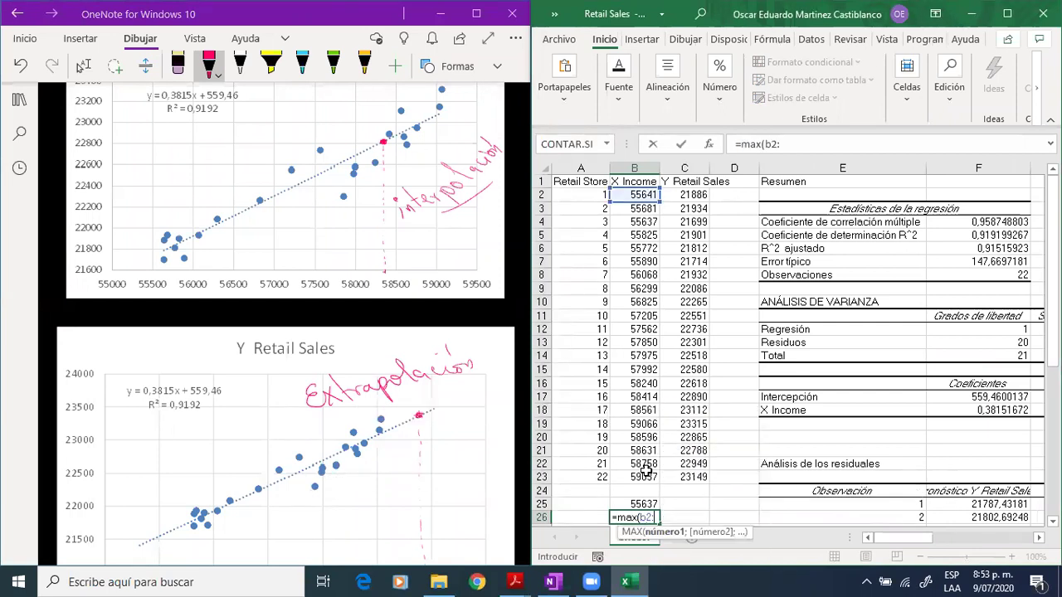
text(b23))
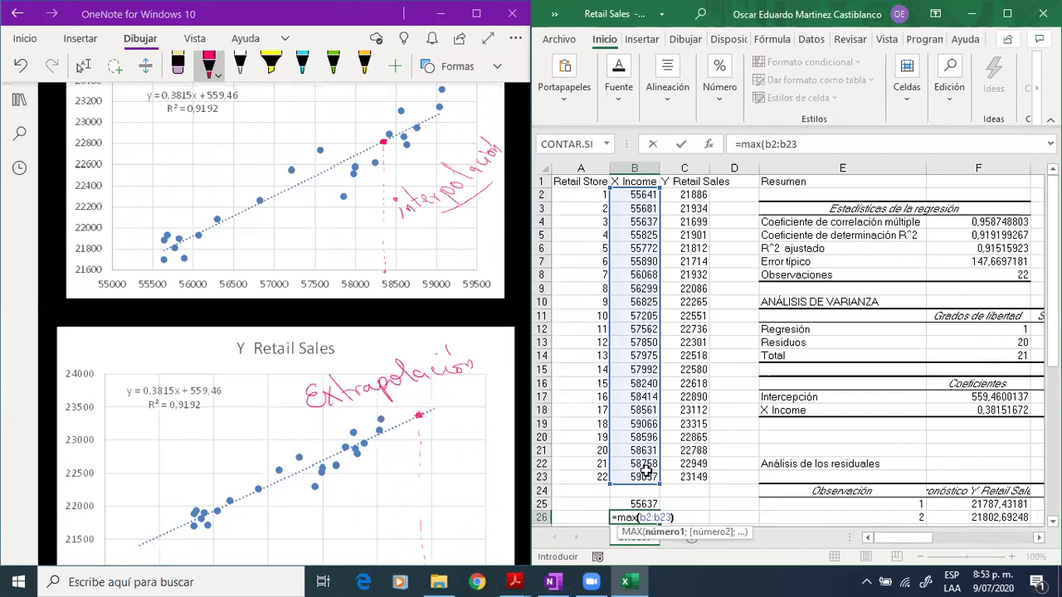
key(Return)
click(632, 492)
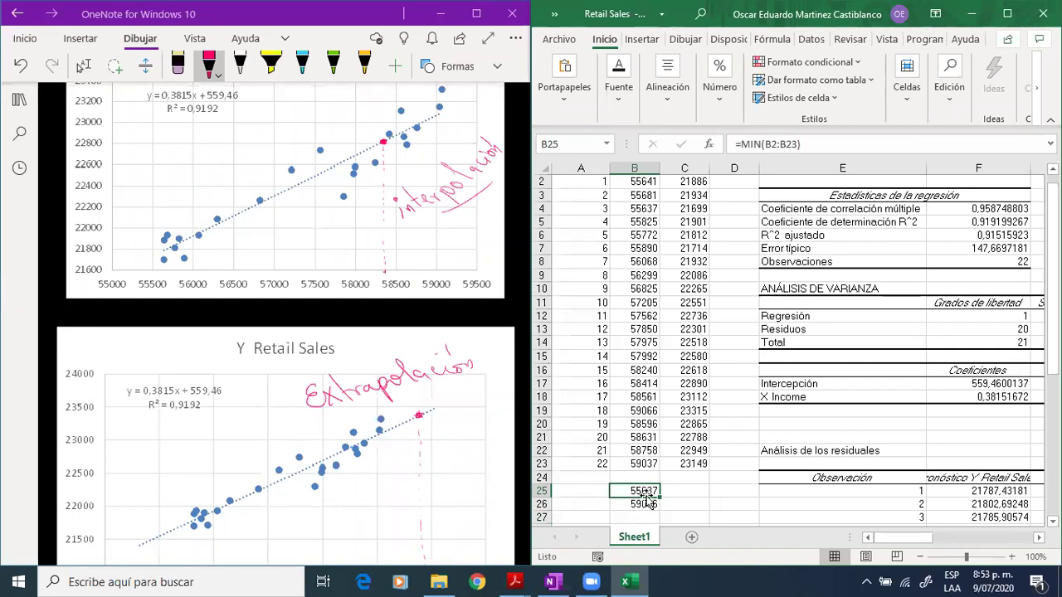
In OneNote, mark the minimum and maximum income with red ticks on the interpolation chart's horizontal axis.
click(161, 275)
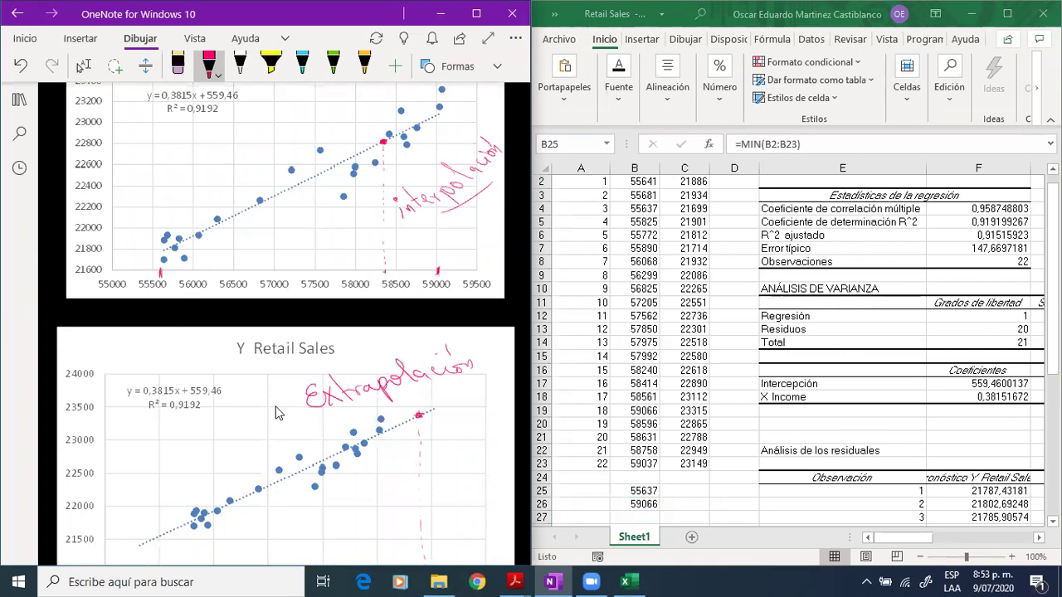
scroll(278, 413, down, 5)
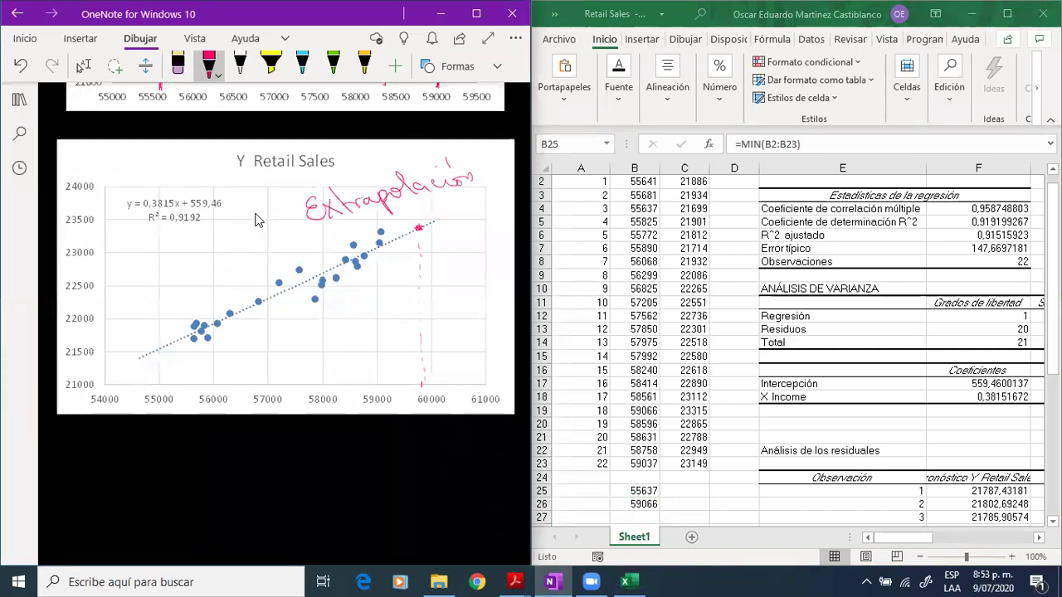
scroll(255, 220, up, 4)
scroll(255, 219, up, 2)
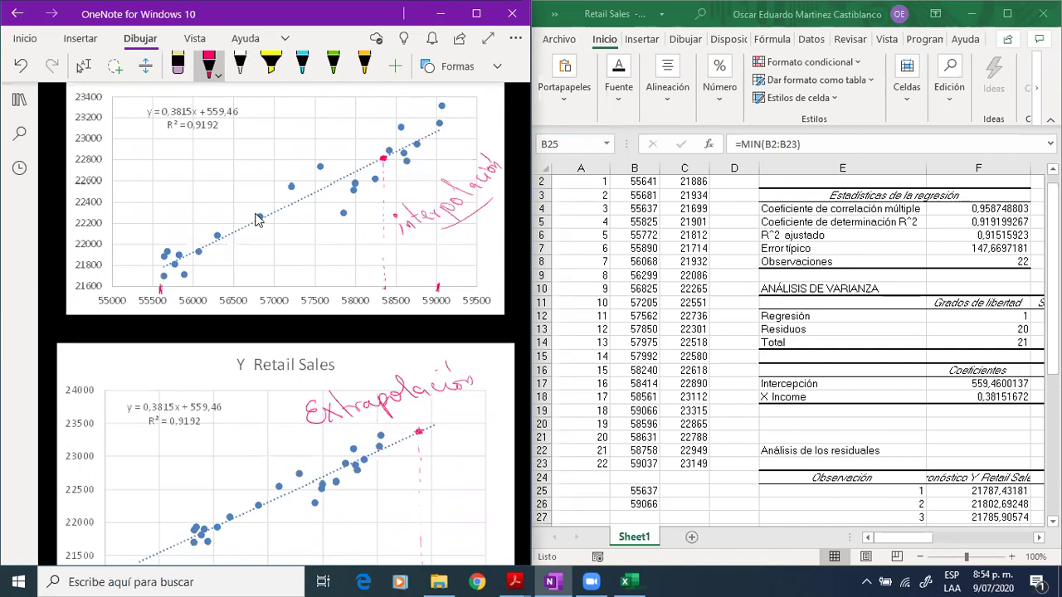
On the extrapolation chart, draw red limit marks at both ends of the data with arrows pointing outward beyond them.
scroll(251, 355, down, 4)
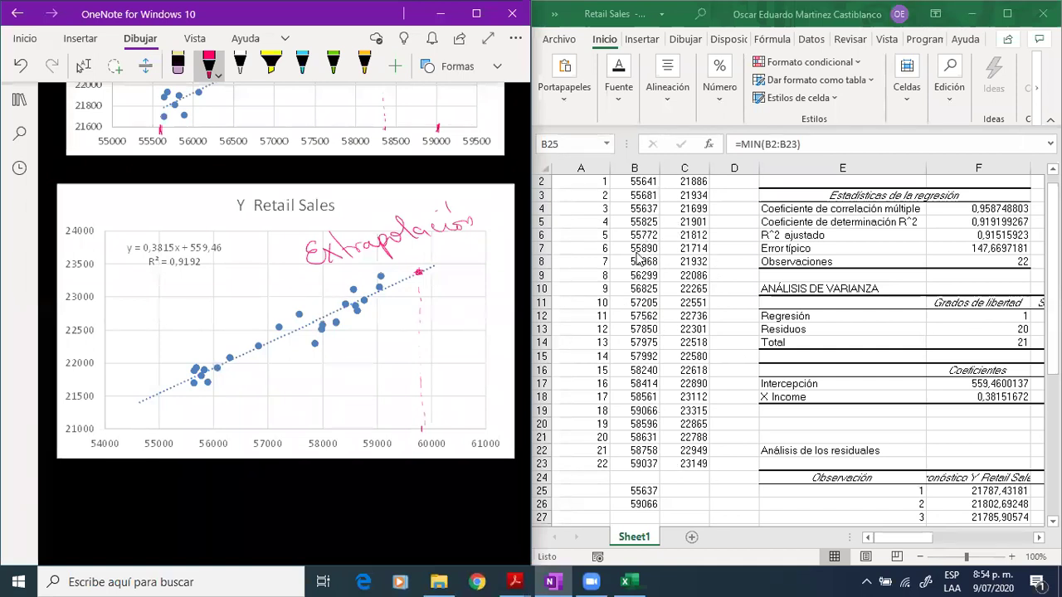
mouse_move(385, 298)
mouse_down()
mouse_move(383, 332)
mouse_move(451, 312)
mouse_move(441, 318)
mouse_up()
mouse_move(190, 398)
mouse_down()
mouse_move(189, 426)
mouse_move(146, 420)
mouse_move(158, 428)
mouse_up()
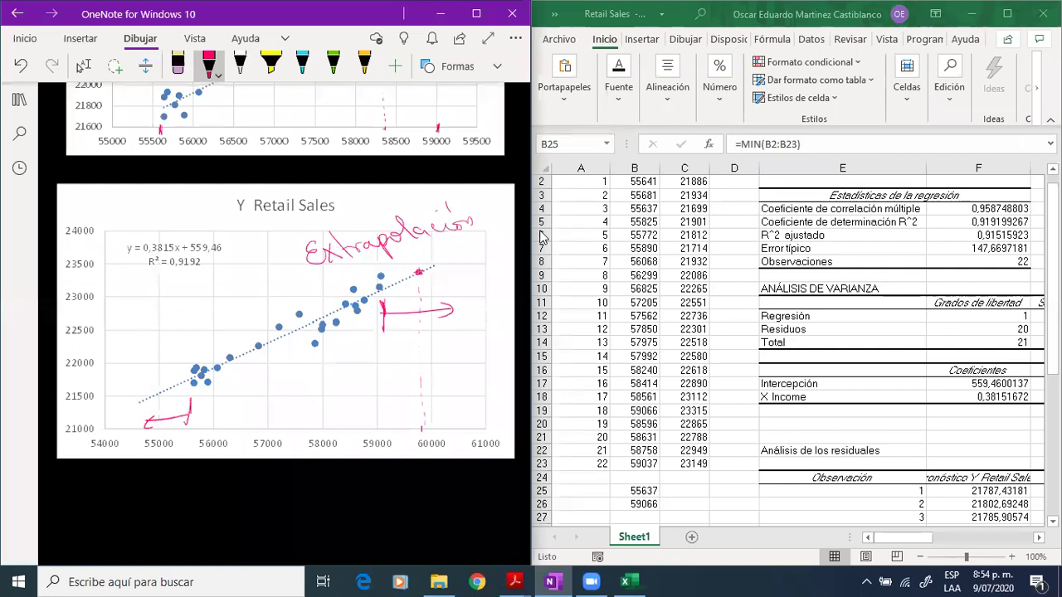
Below the charts, sketch red axes with a rising cloud of points and draw a white trend line through them.
scroll(423, 321, down, 2)
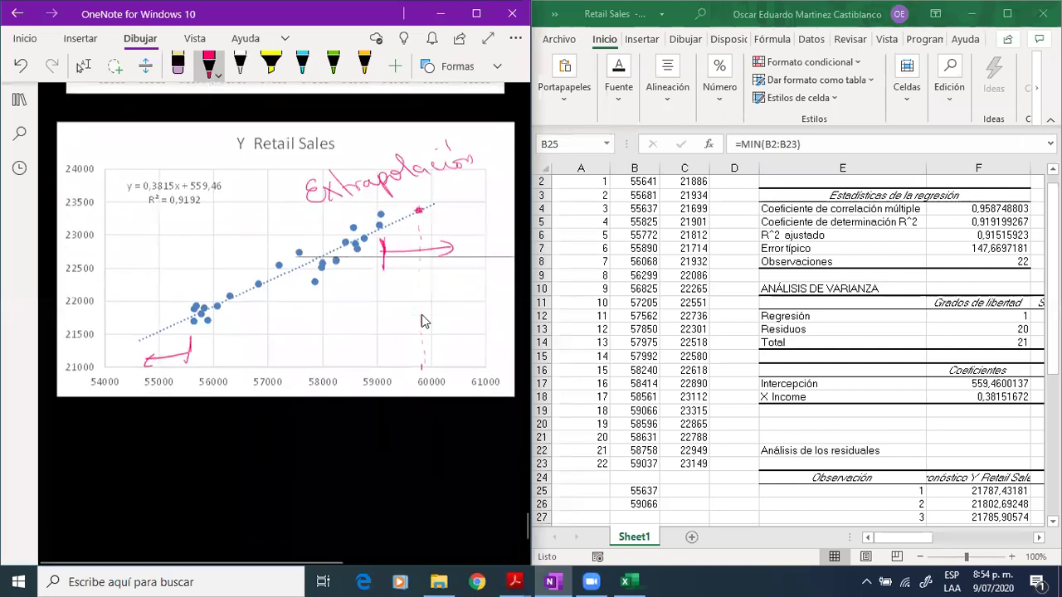
scroll(421, 316, down, 3)
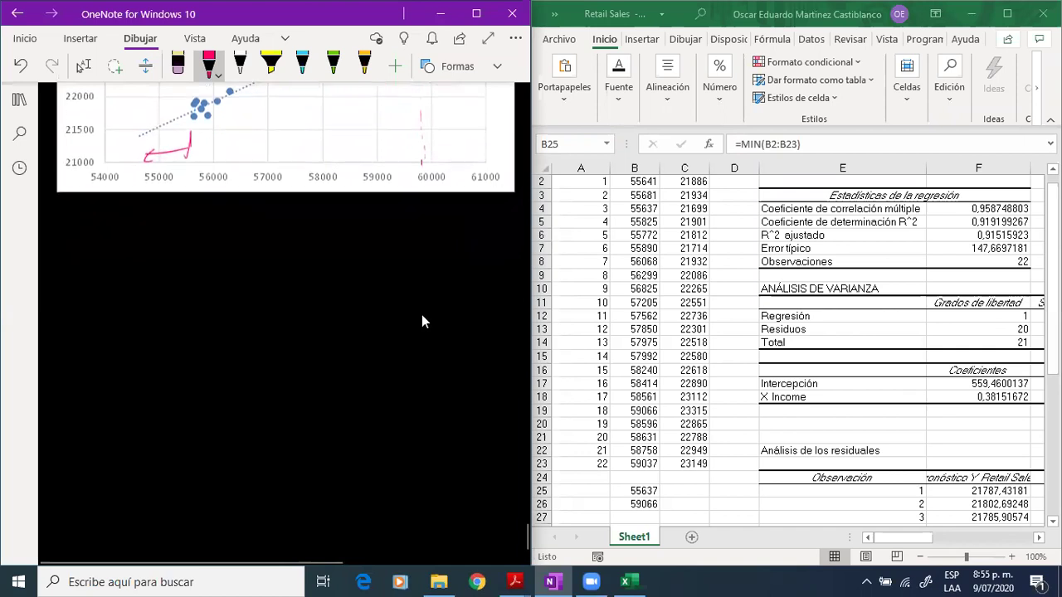
mouse_move(102, 260)
mouse_down()
mouse_move(100, 436)
mouse_move(347, 409)
mouse_up()
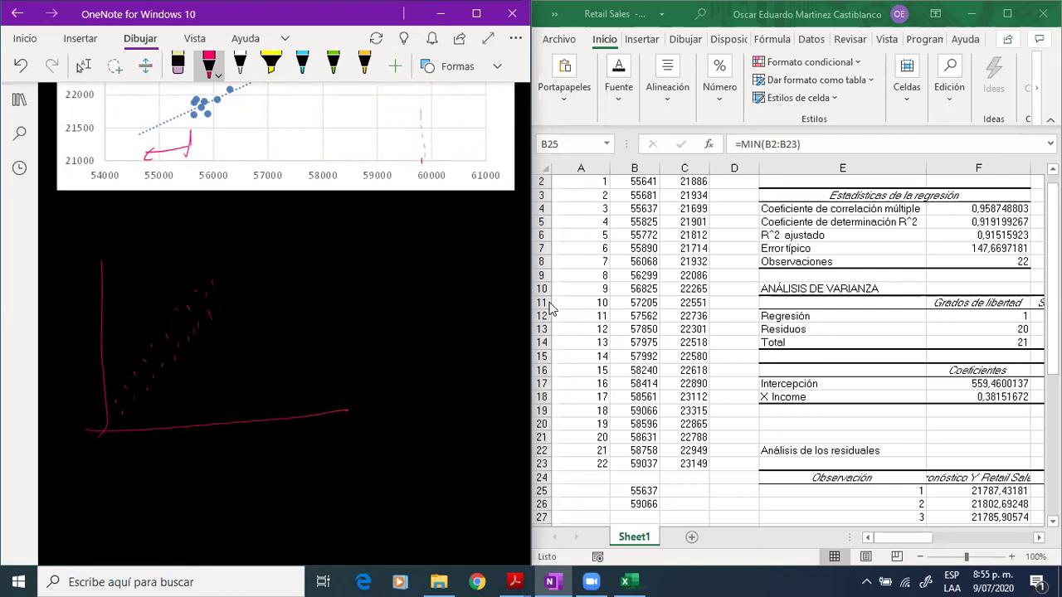
click(240, 63)
drag(83, 435, 280, 238)
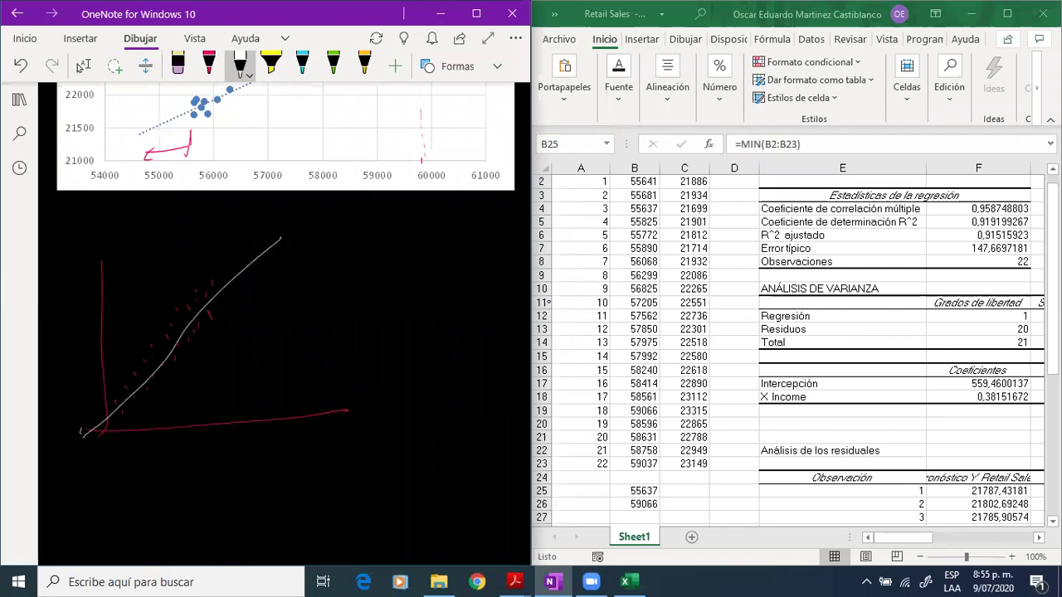
Add red points levelling off at the upper end of the sketched cloud, and erase the whole sketch below the charts.
click(209, 63)
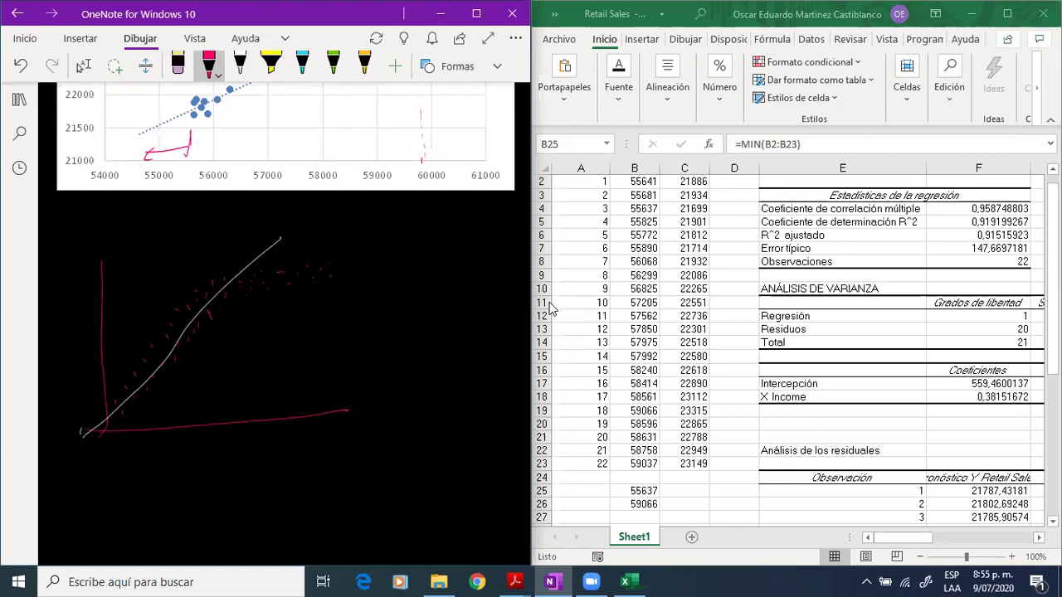
click(178, 64)
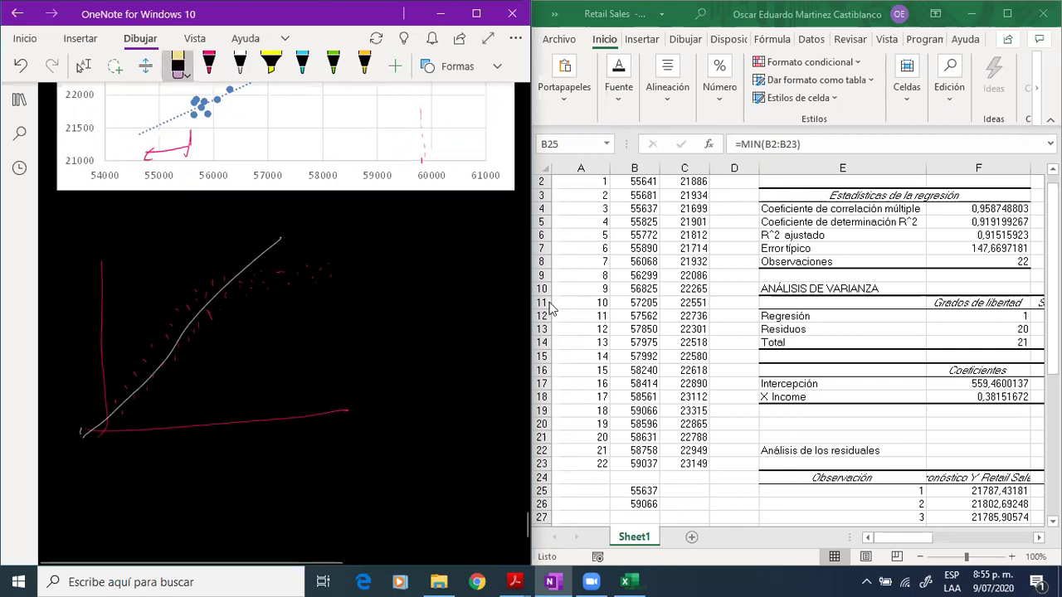
click(171, 359)
click(101, 348)
click(209, 315)
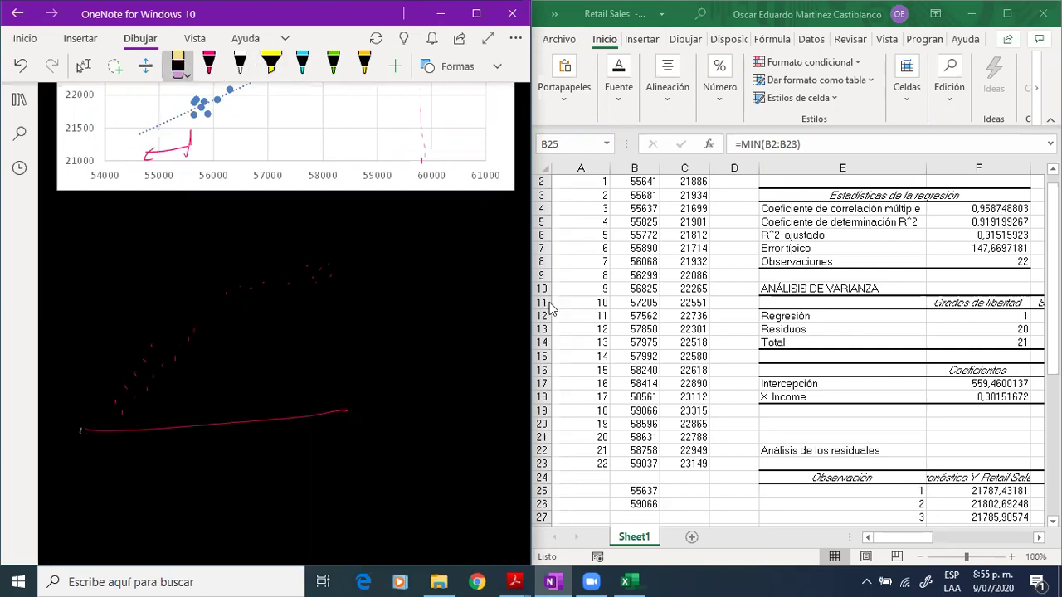
click(177, 64)
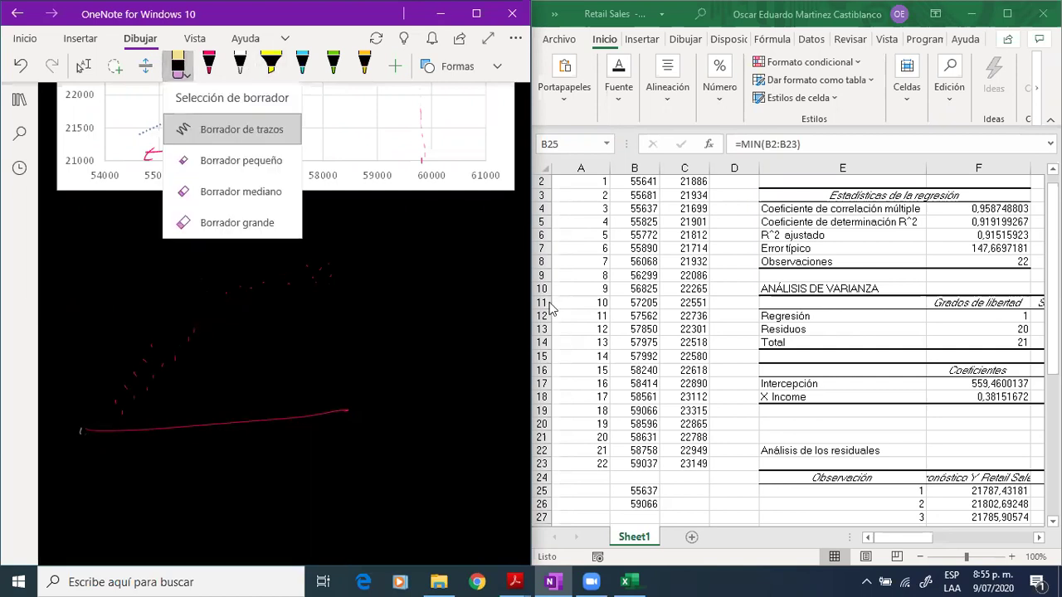
click(211, 178)
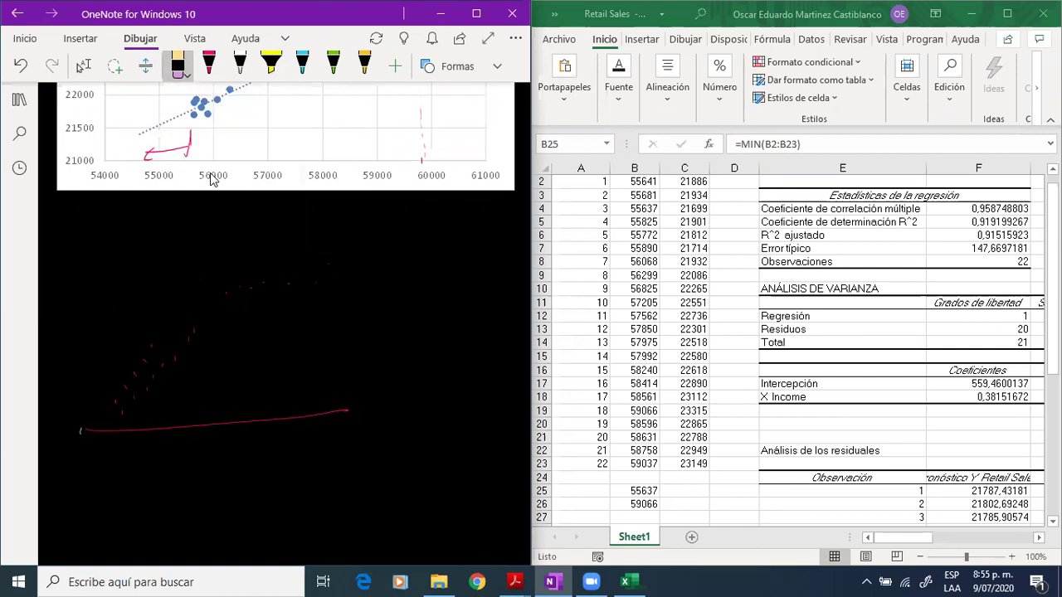
mouse_move(193, 332)
mouse_down()
mouse_move(147, 356)
mouse_move(151, 379)
mouse_move(132, 428)
mouse_up()
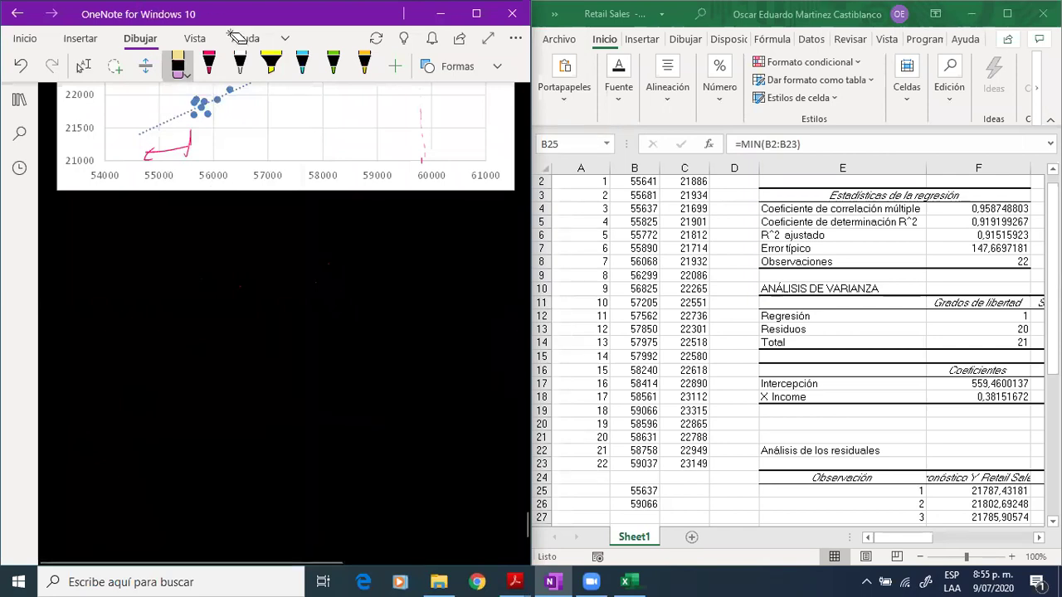
Below the charts, sketch red axes labelled "años esc" horizontally and $ vertically, with a cloud of red points rising ever more steeply.
click(209, 64)
mouse_move(136, 241)
mouse_down()
mouse_move(137, 391)
mouse_move(410, 393)
mouse_up()
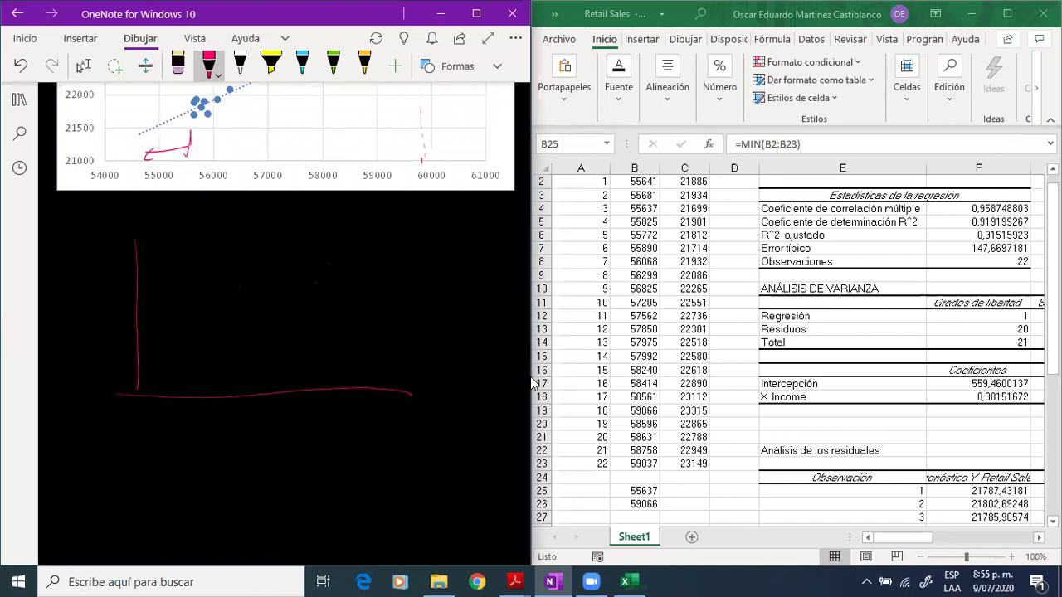
drag(396, 423, 477, 402)
drag(417, 439, 483, 430)
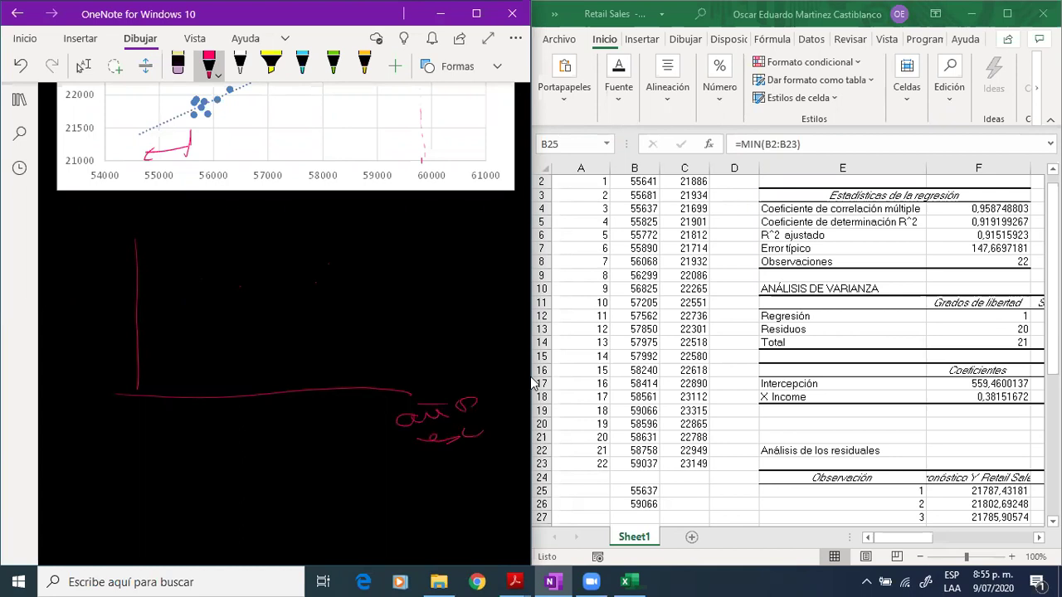
drag(59, 232, 87, 248)
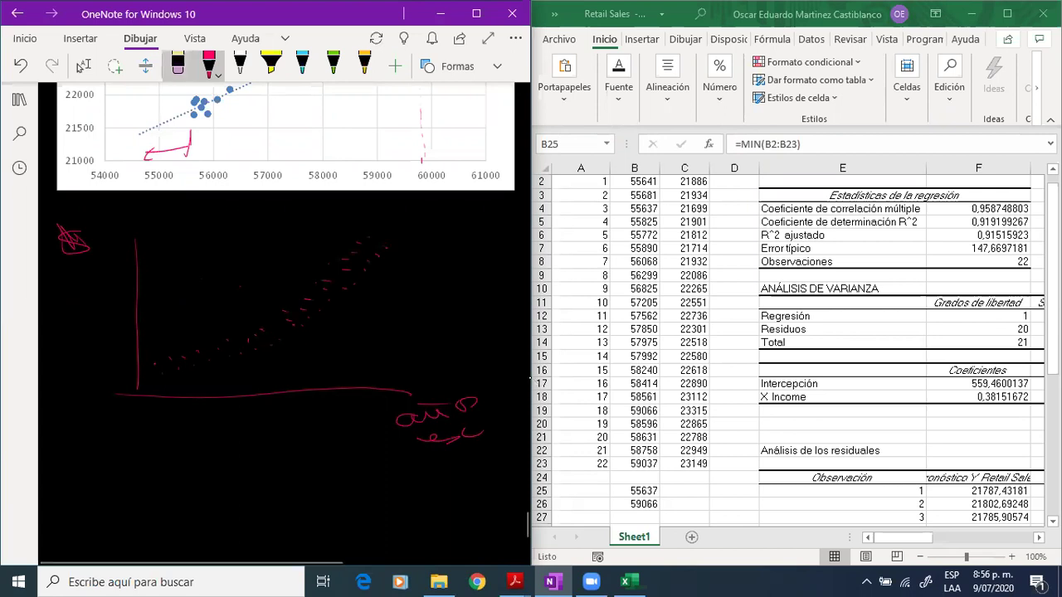
Mark two white limits on the sketch's horizontal axis and draw a white trend line following the lower points.
click(239, 65)
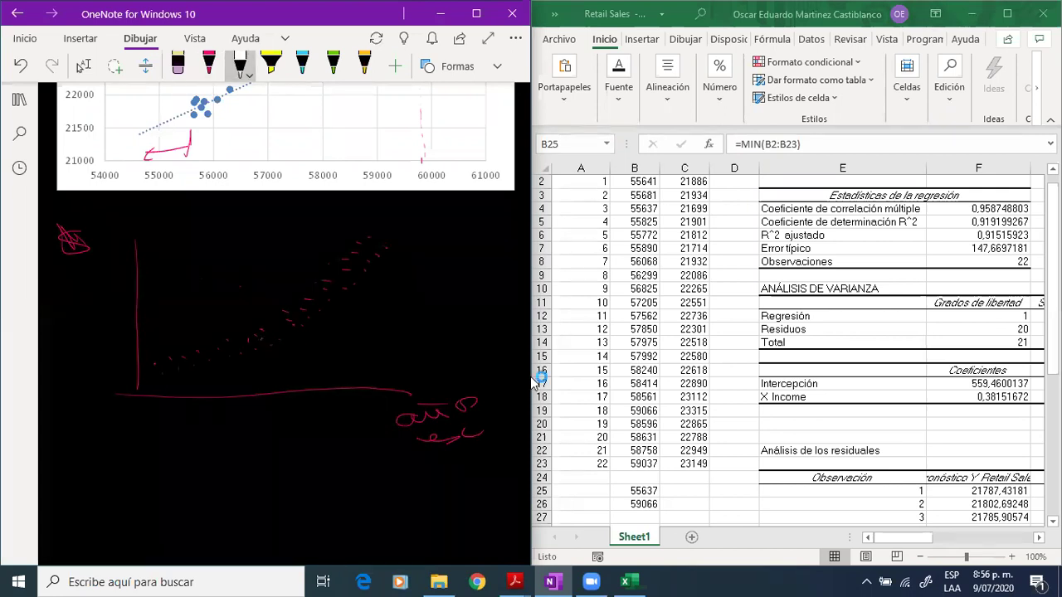
drag(292, 380, 291, 402)
mouse_move(148, 395)
mouse_down()
mouse_move(142, 410)
mouse_move(174, 378)
mouse_move(478, 273)
mouse_up()
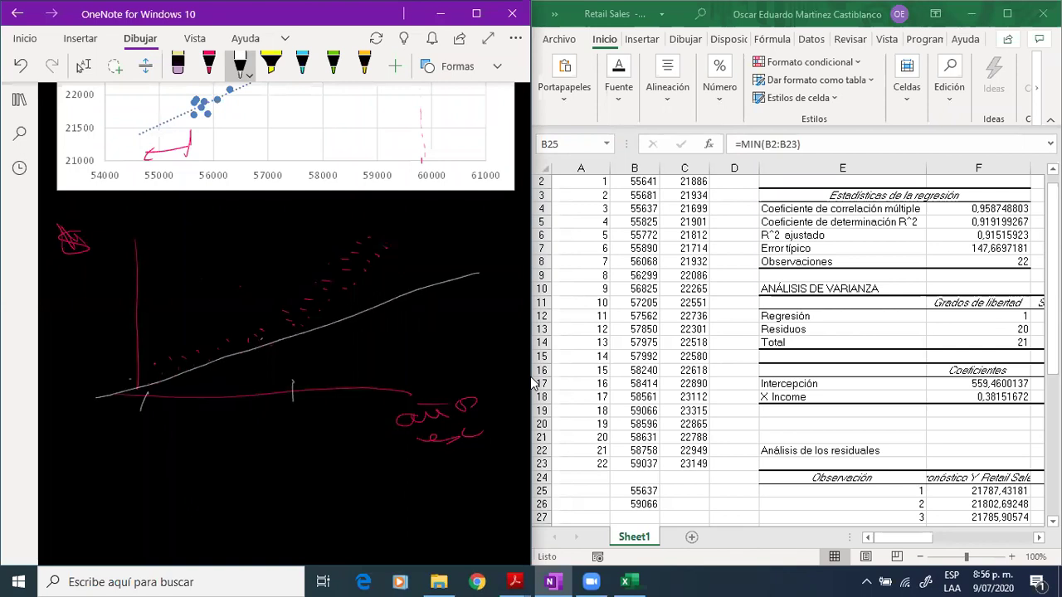
In white, circle the uppermost points and draw arrows at the lower points and towards the trend line's upper end.
drag(240, 307, 196, 342)
mouse_move(307, 262)
mouse_down()
mouse_move(392, 245)
mouse_move(333, 248)
mouse_up()
drag(361, 272, 369, 290)
drag(399, 245, 449, 264)
drag(413, 252, 389, 291)
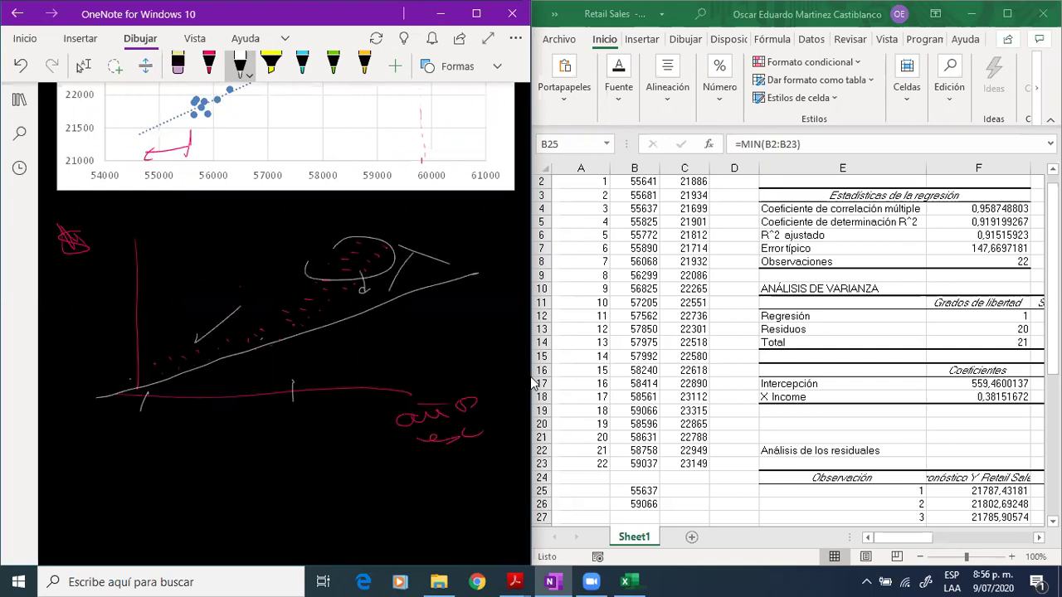
In blue, draw a steeper trend line through the upper points, circle them, add pointer strokes and mark the lower limit.
click(302, 65)
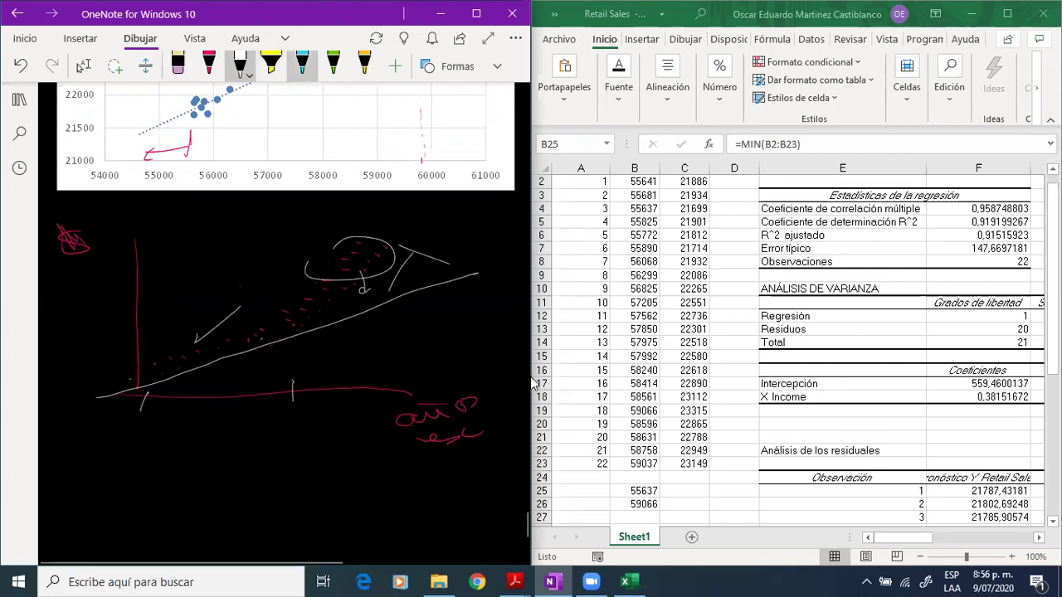
mouse_move(176, 425)
mouse_down()
mouse_move(239, 384)
mouse_move(307, 307)
mouse_move(413, 221)
mouse_up()
mouse_move(301, 258)
mouse_down()
mouse_move(365, 275)
mouse_move(311, 270)
mouse_up()
drag(375, 215, 324, 244)
drag(173, 306, 220, 322)
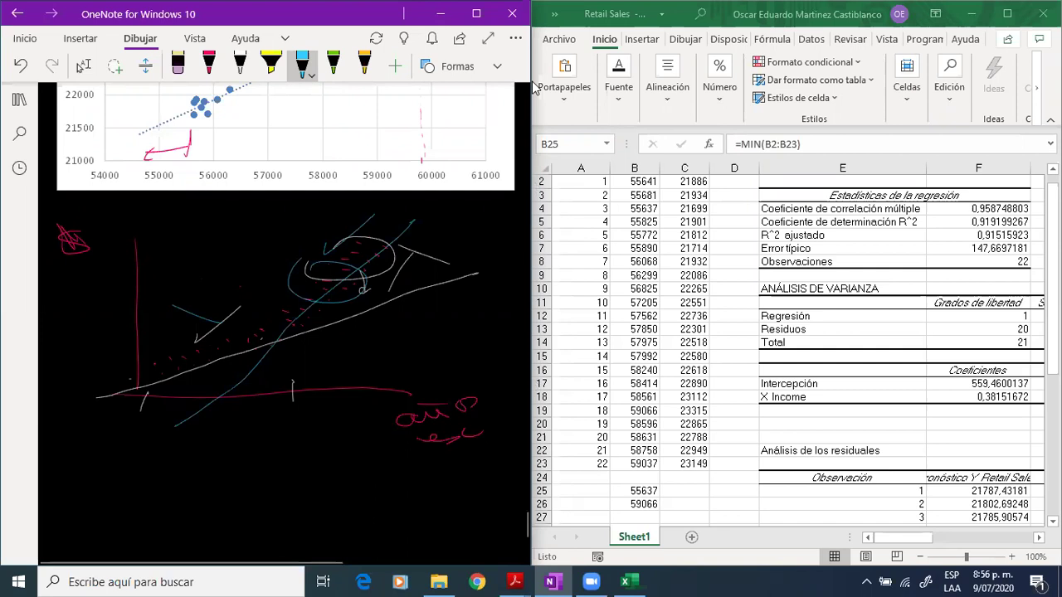
drag(148, 357, 148, 398)
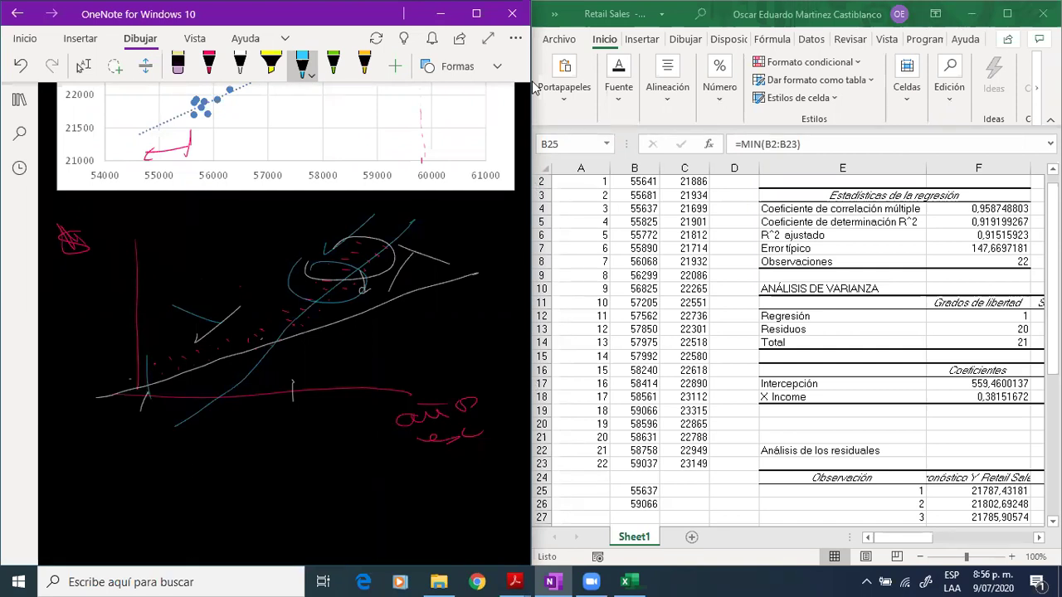
Erase the sketched axes, points, trend lines and labels below the charts and return to the red pen.
click(178, 64)
mouse_move(71, 239)
mouse_down()
mouse_move(141, 290)
mouse_move(222, 320)
mouse_move(353, 236)
mouse_up()
mouse_move(390, 288)
mouse_down()
mouse_move(411, 254)
mouse_move(365, 286)
mouse_up()
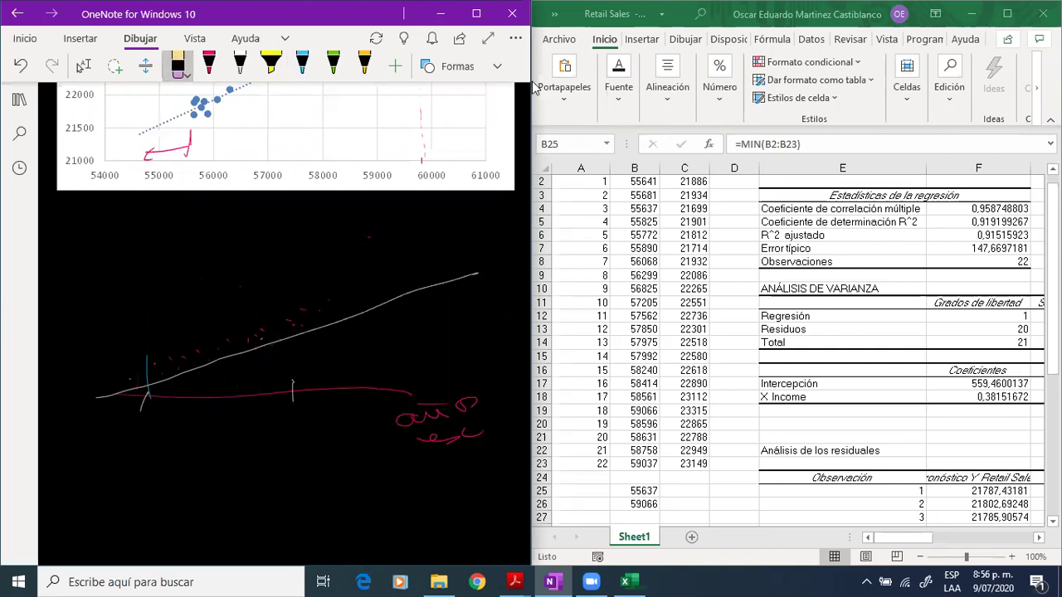
drag(303, 325, 255, 337)
mouse_move(148, 359)
mouse_down()
mouse_move(148, 398)
mouse_move(406, 393)
mouse_up()
drag(292, 380, 292, 402)
drag(416, 405, 454, 410)
drag(416, 438, 461, 439)
drag(394, 418, 484, 432)
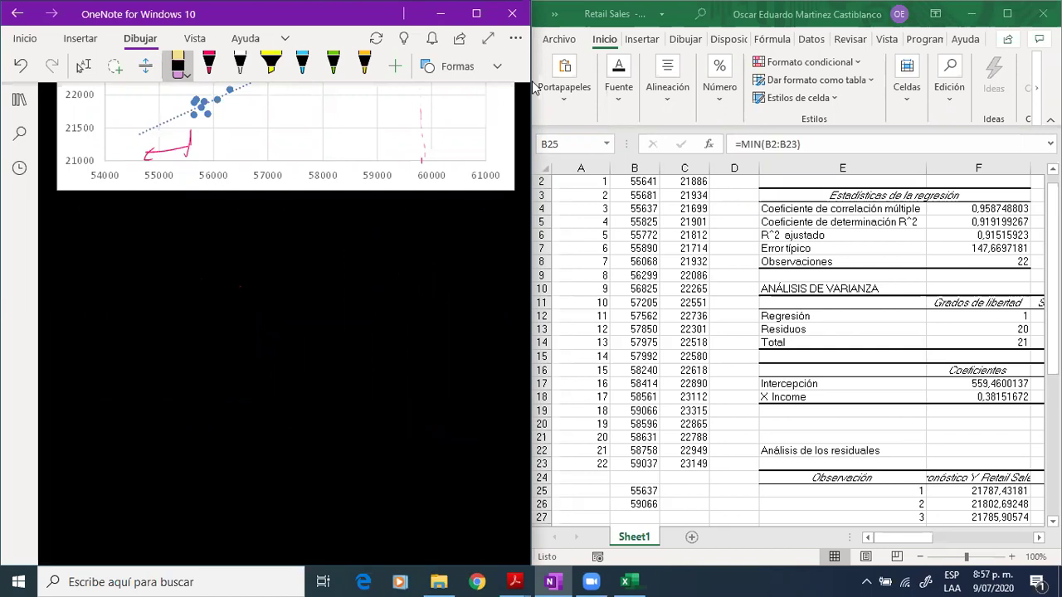
click(208, 64)
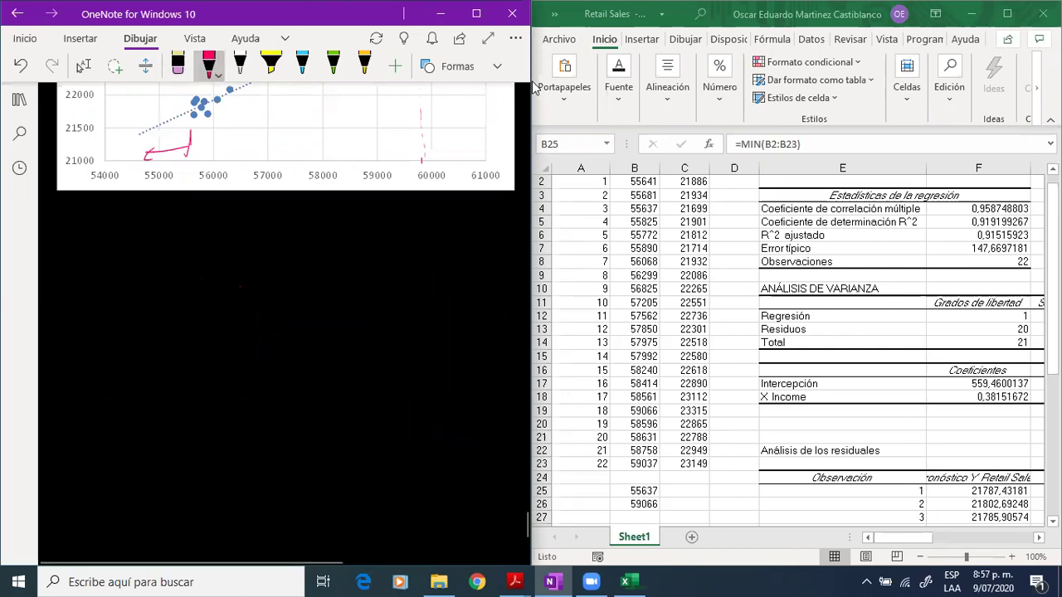
In Excel, clear the minimum and maximum income formulas from cells B25:B26.
scroll(286, 207, up, 4)
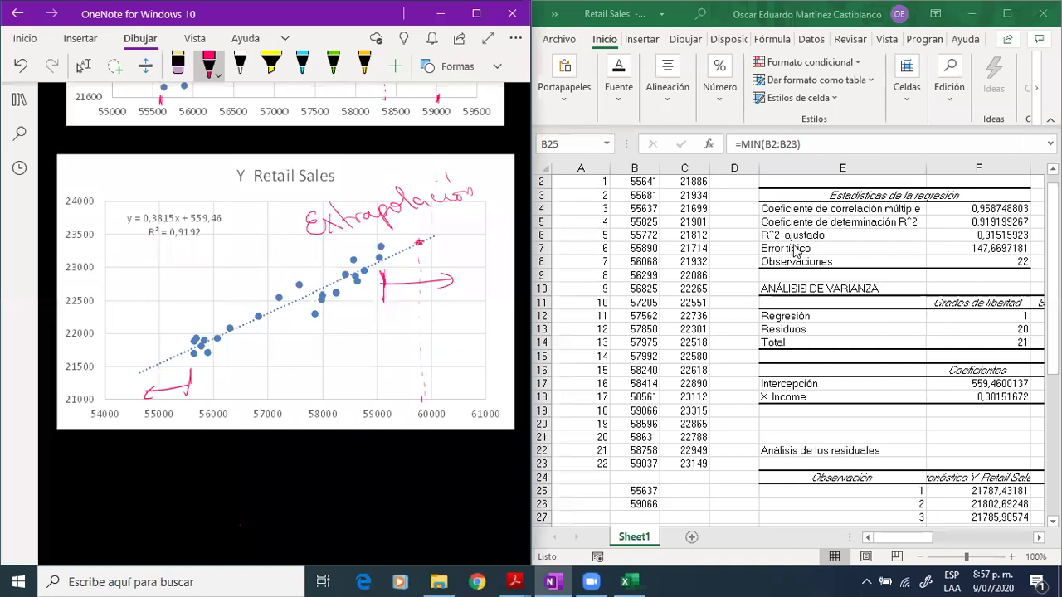
click(647, 488)
drag(647, 488, 648, 503)
key(Delete)
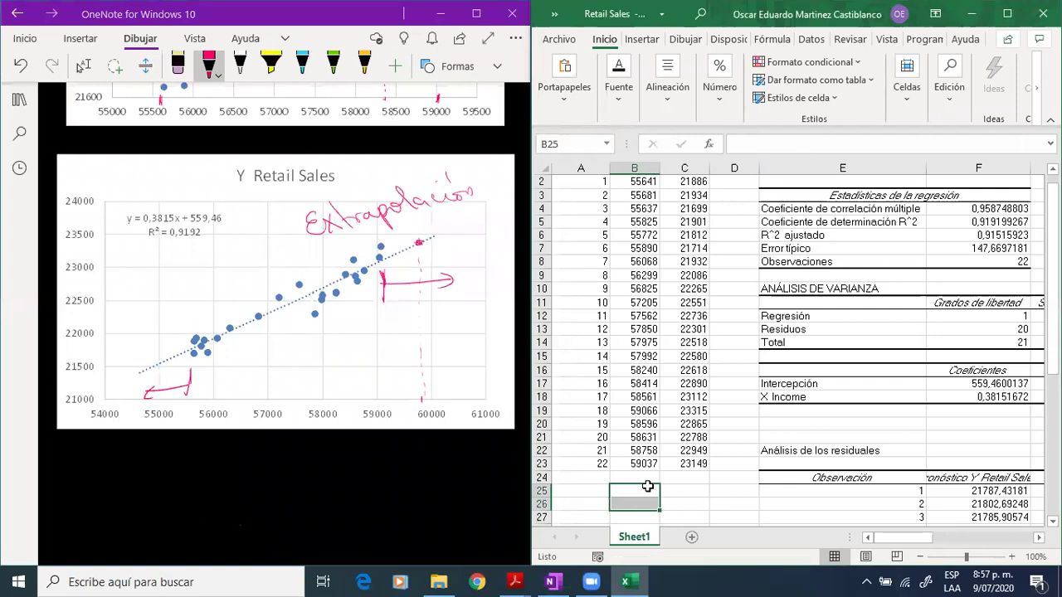
click(866, 415)
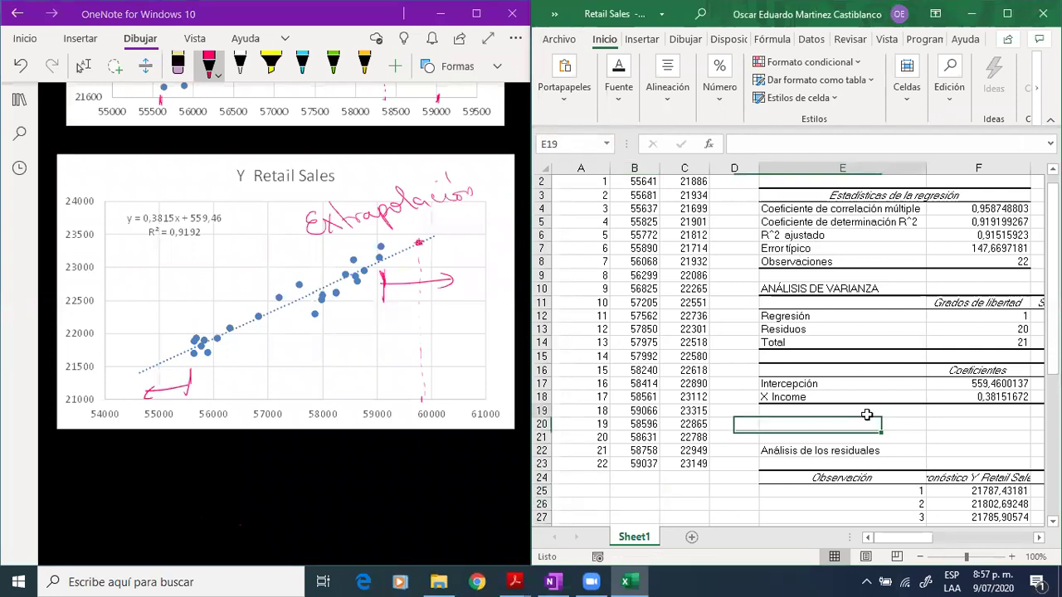
Look back through the OneNote regression notes and enter the income value 58300 in Excel cell B24.
click(632, 491)
key(Up)
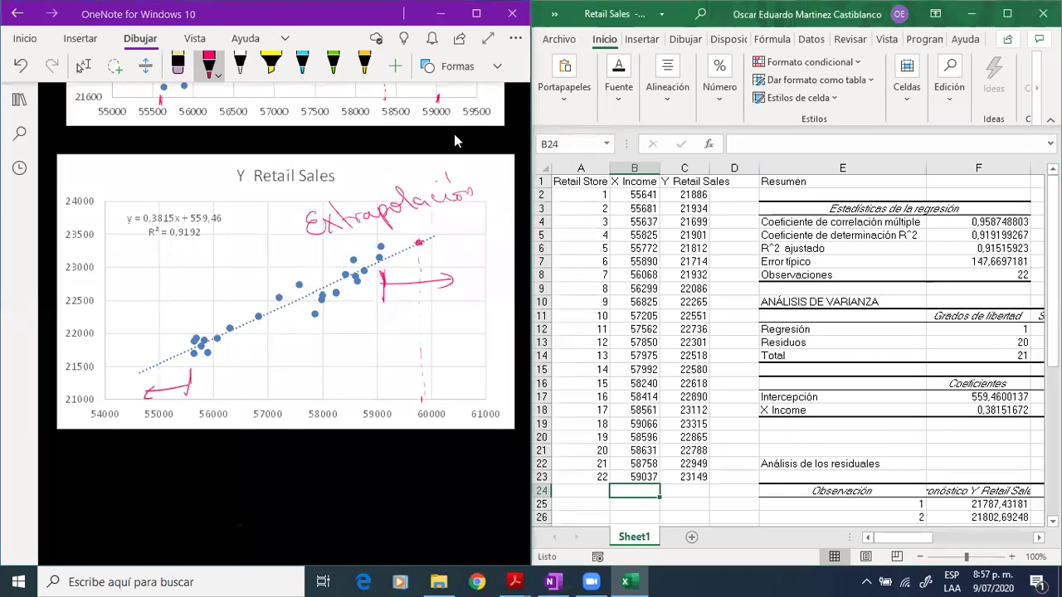
scroll(454, 133, up, 8)
scroll(453, 134, up, 6)
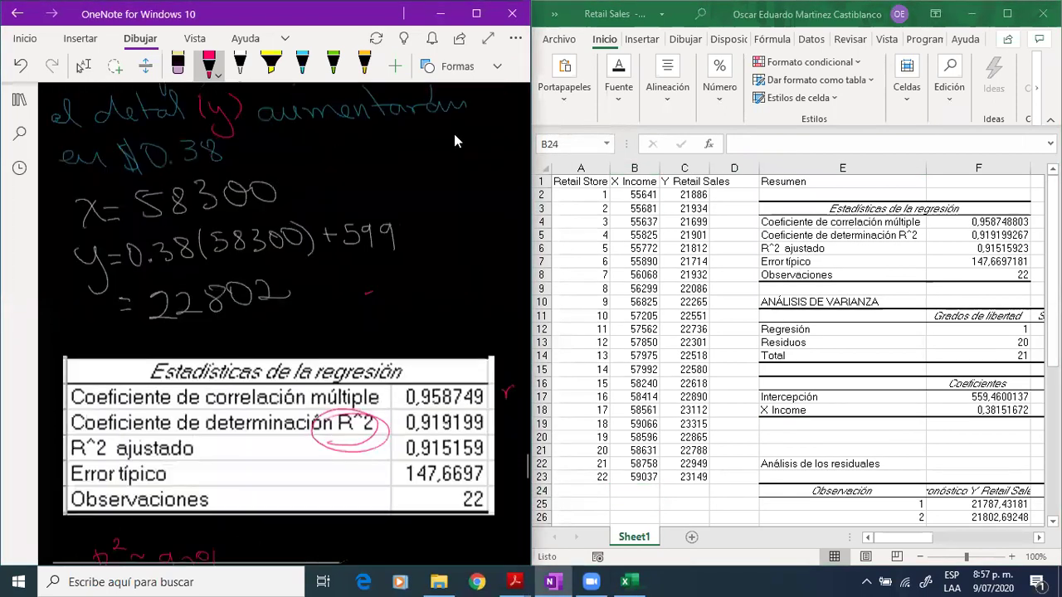
scroll(454, 134, down, 5)
scroll(454, 141, down, 2)
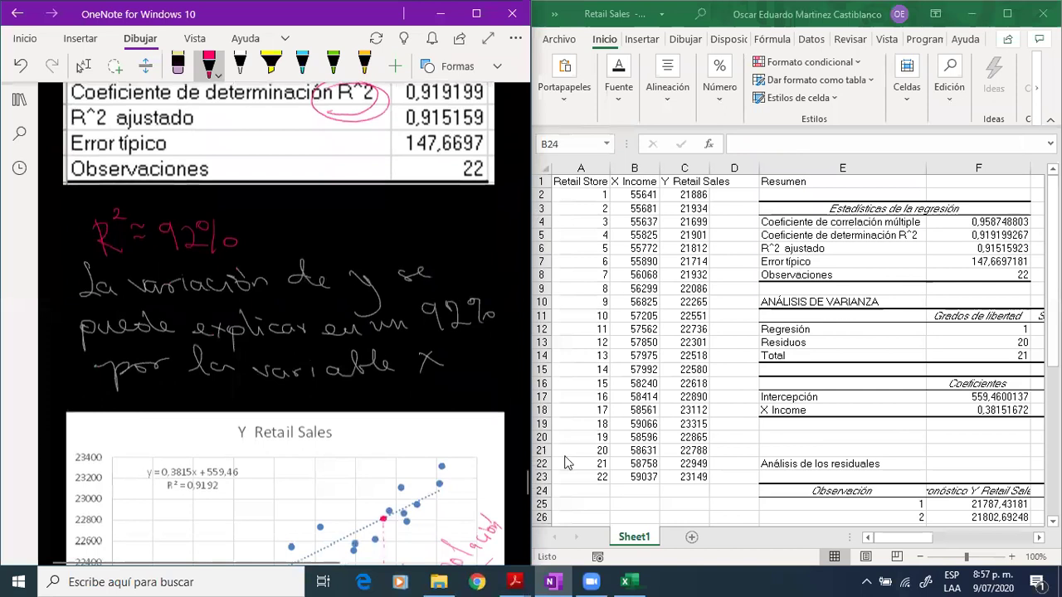
click(646, 491)
text(5)
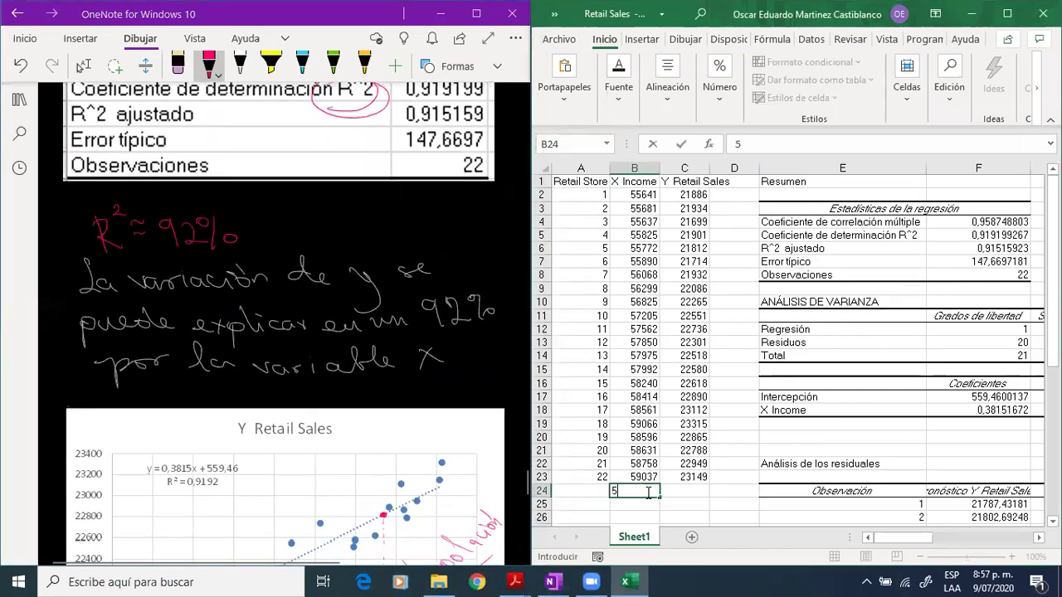
text(8300)
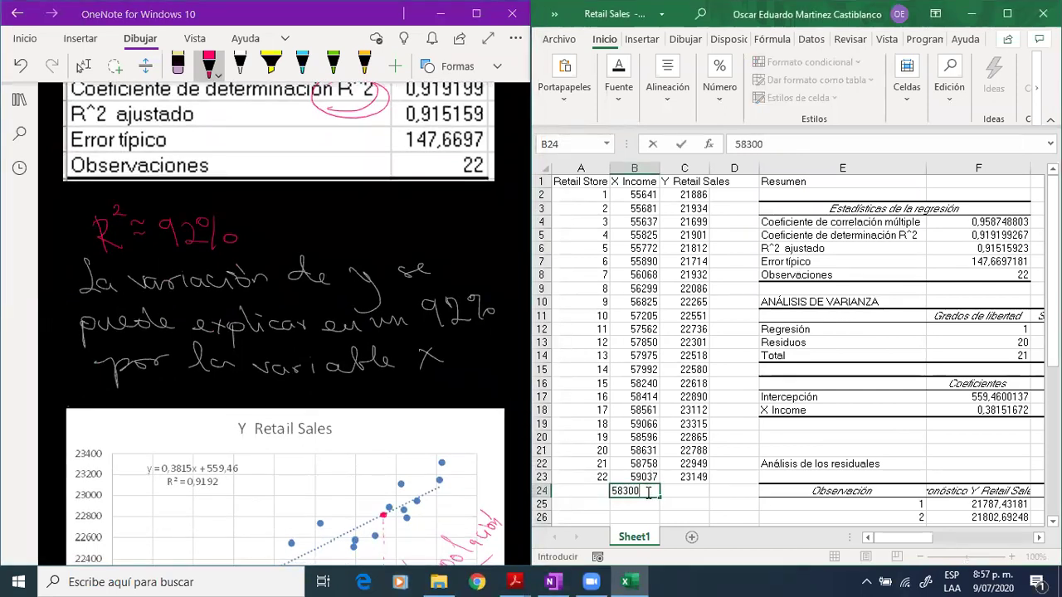
key(Tab)
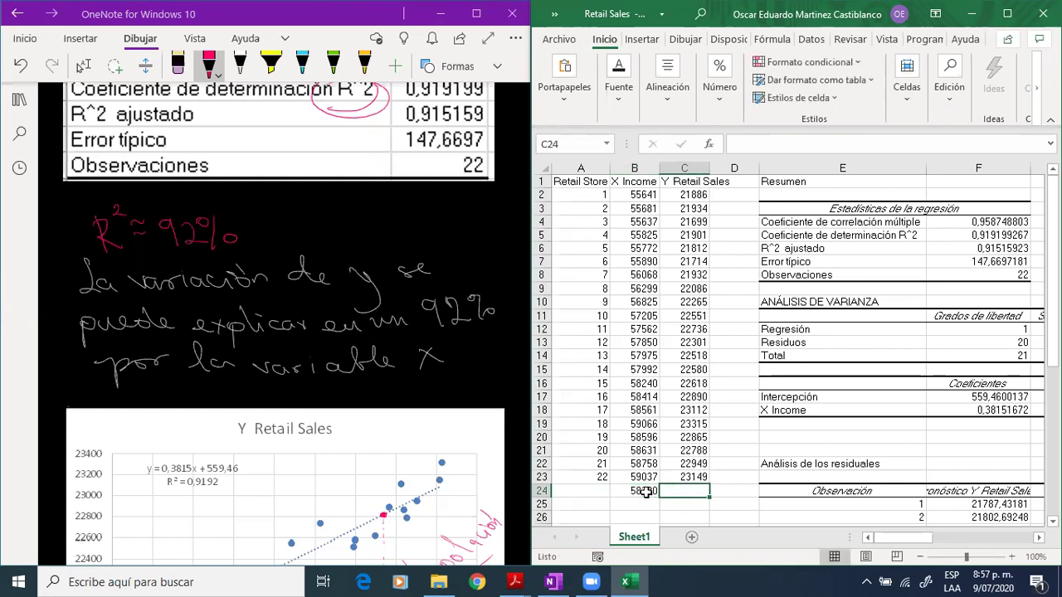
Calculate the predicted retail sales in cell C24 with =B24*F18+F17 and check the formula.
text(=)
click(645, 492)
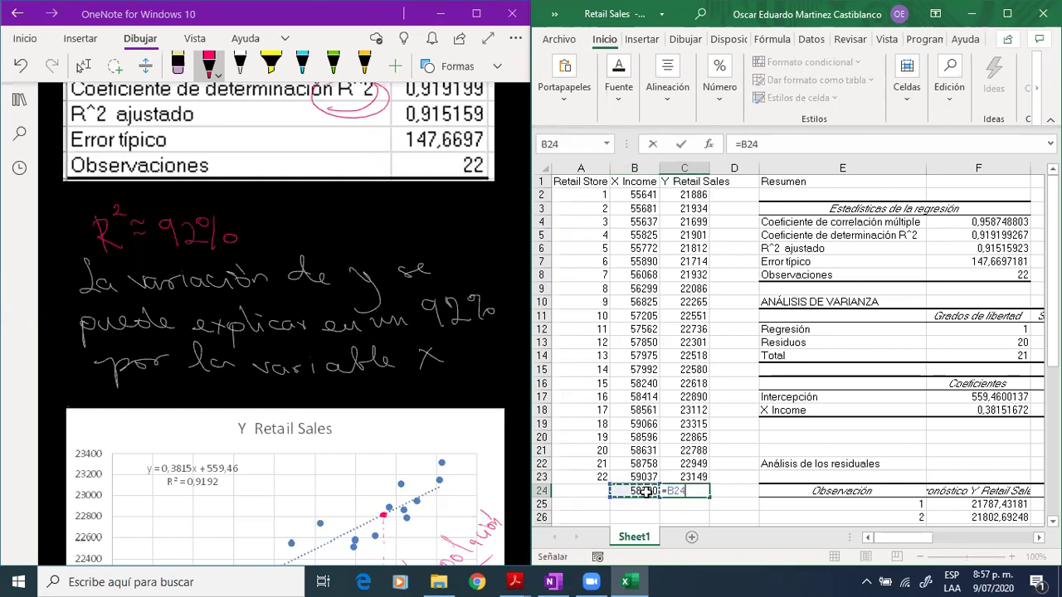
text(*)
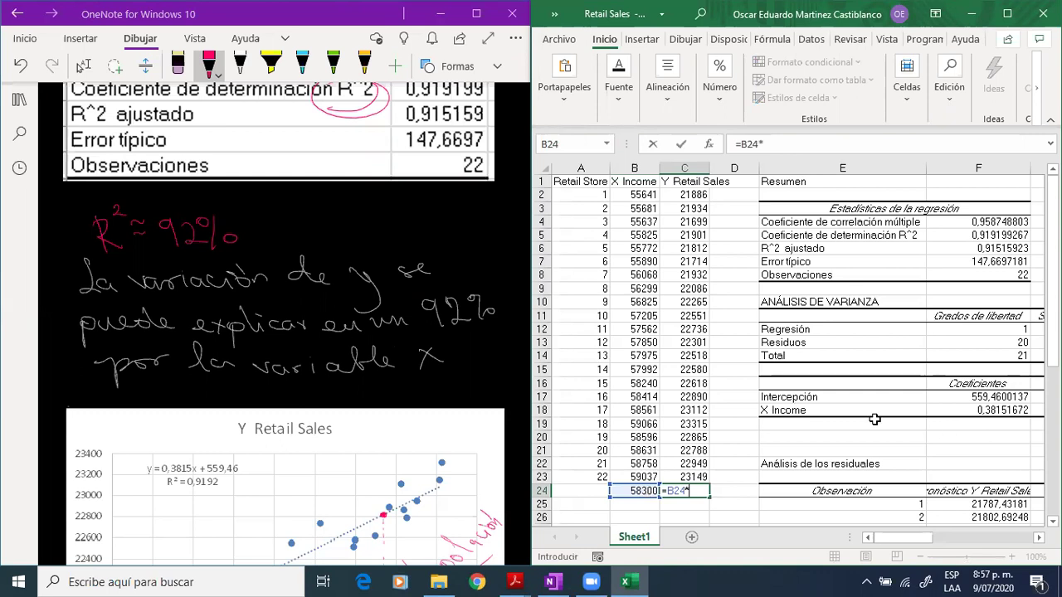
click(969, 411)
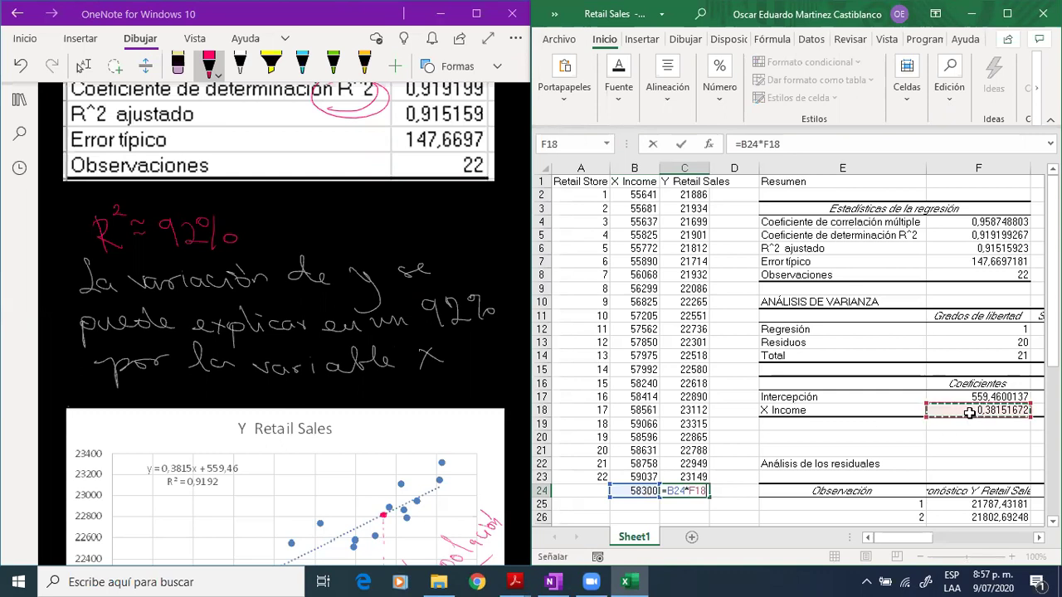
text(+)
click(979, 394)
key(Return)
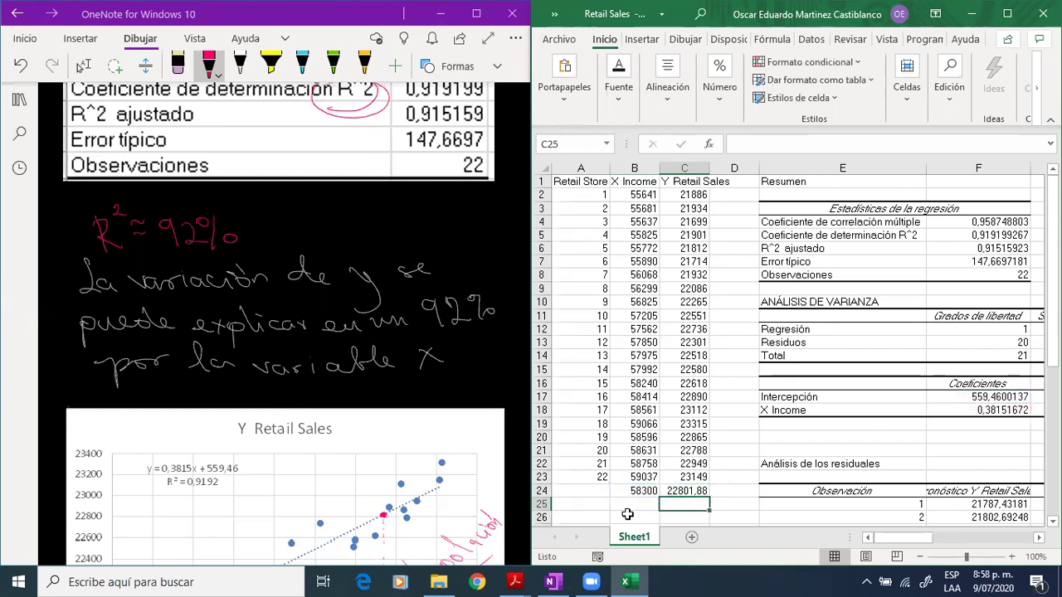
click(691, 490)
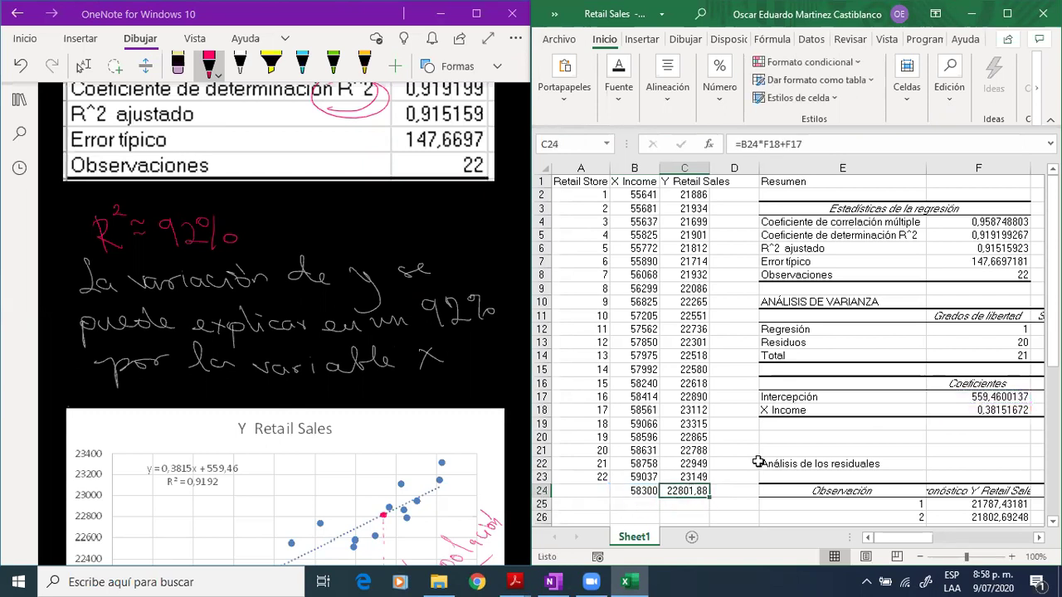
Try to find a function beginning with "pre" for cell C25 below the predicted retail sales.
scroll(756, 461, down, 2)
click(658, 447)
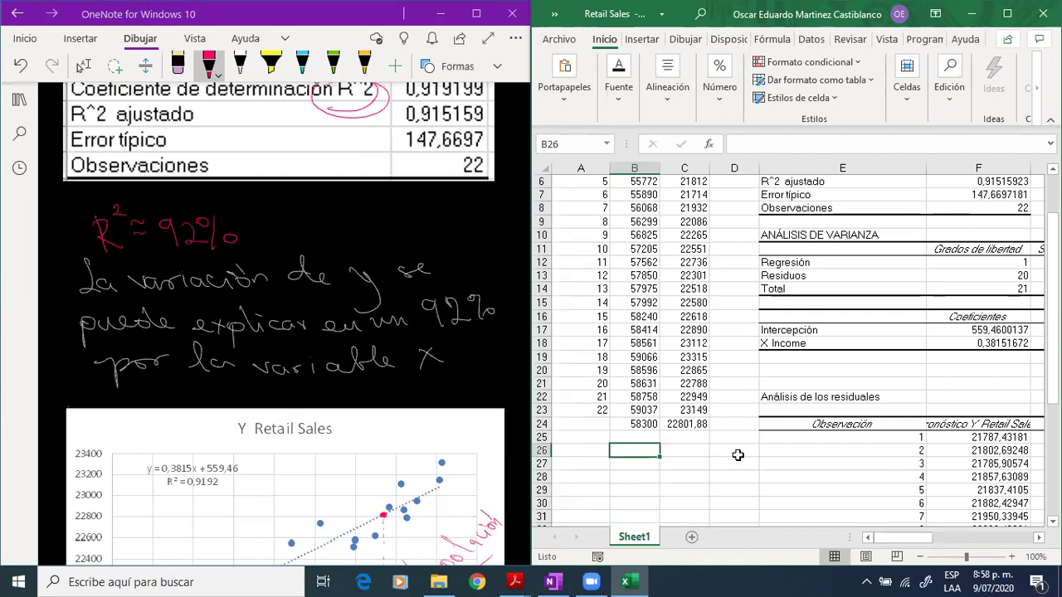
key(Right)
key(Up)
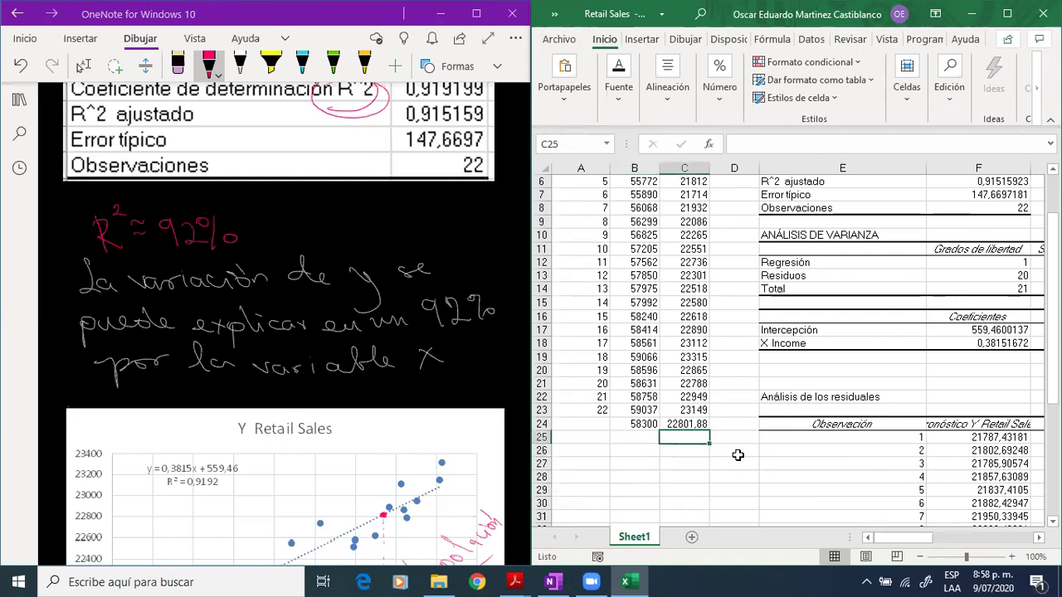
text(=pred)
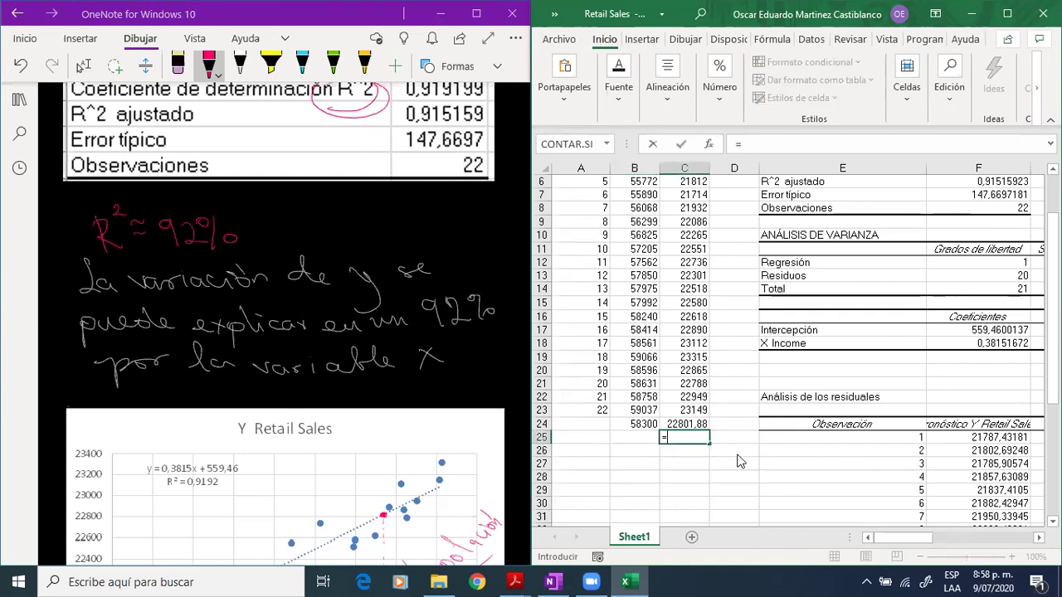
key(BackSpace)
key(BackSpace)
key(BackSpace)
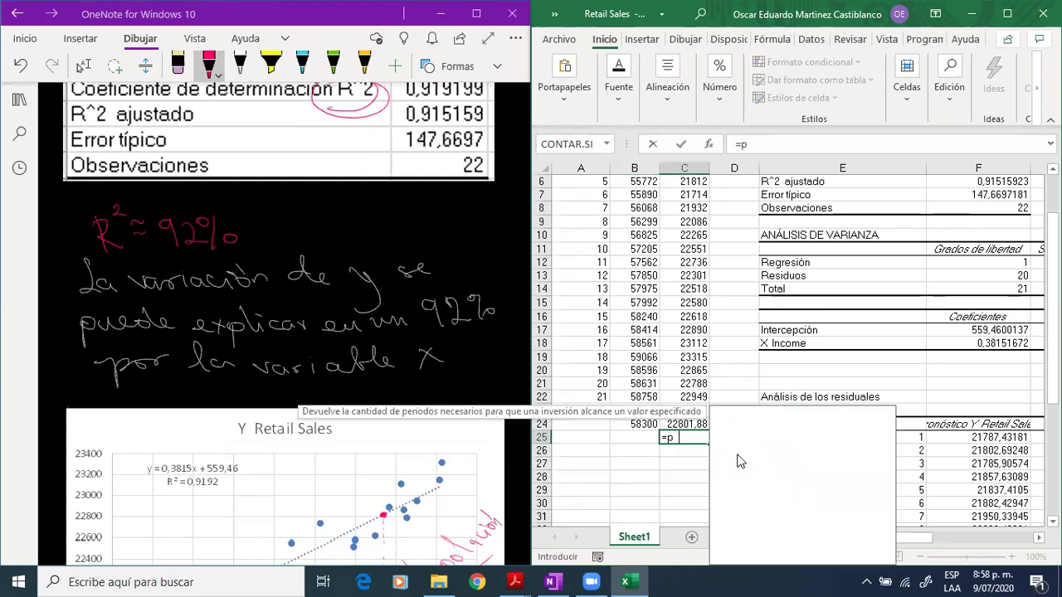
text(re)
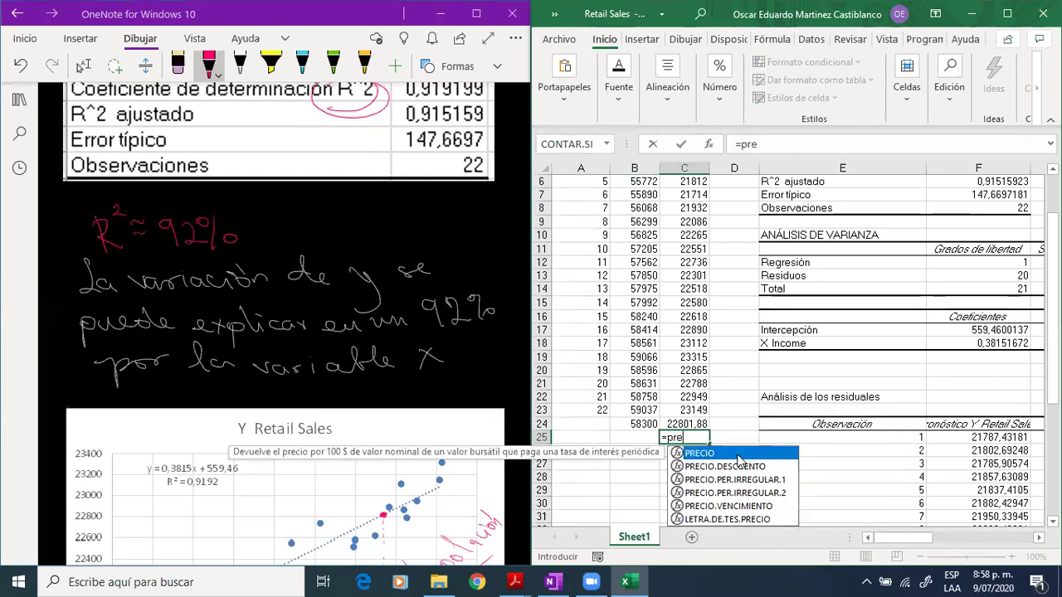
key(BackSpace)
key(BackSpace)
Calculate the income and retail sales correlation in cell C25 with =COEF.DE.CORREL(B1:B23;C1:C23) and clear the cell again.
text(coe)
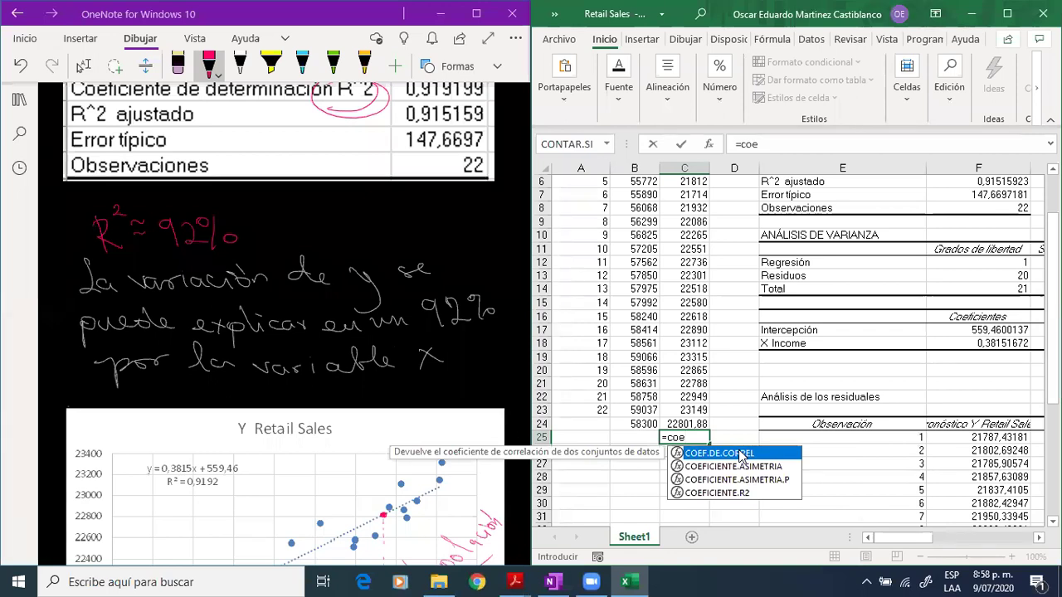
double_click(744, 454)
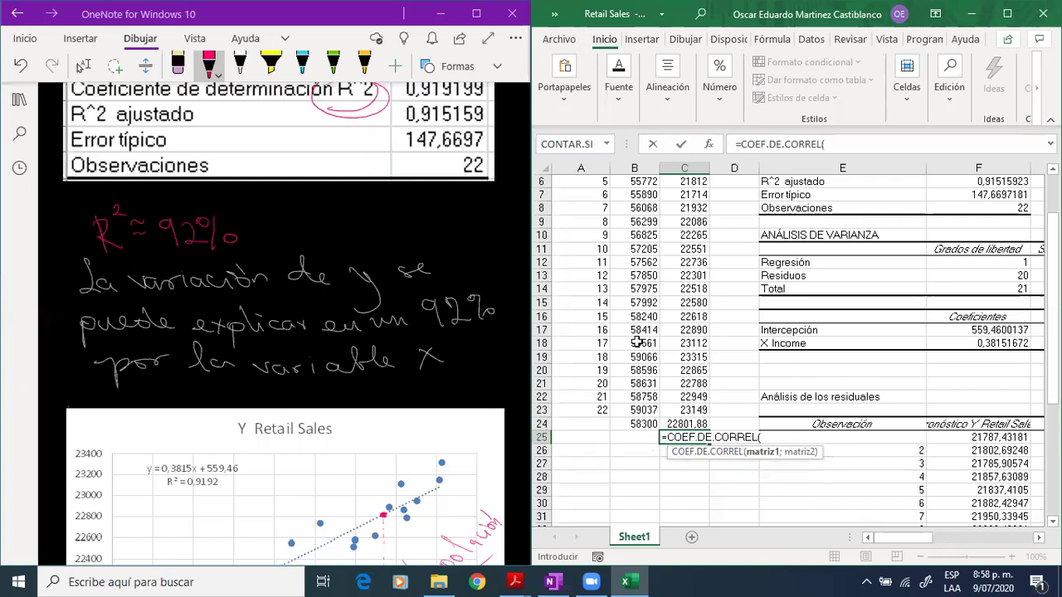
scroll(637, 342, up, 2)
drag(635, 188, 647, 472)
text(;)
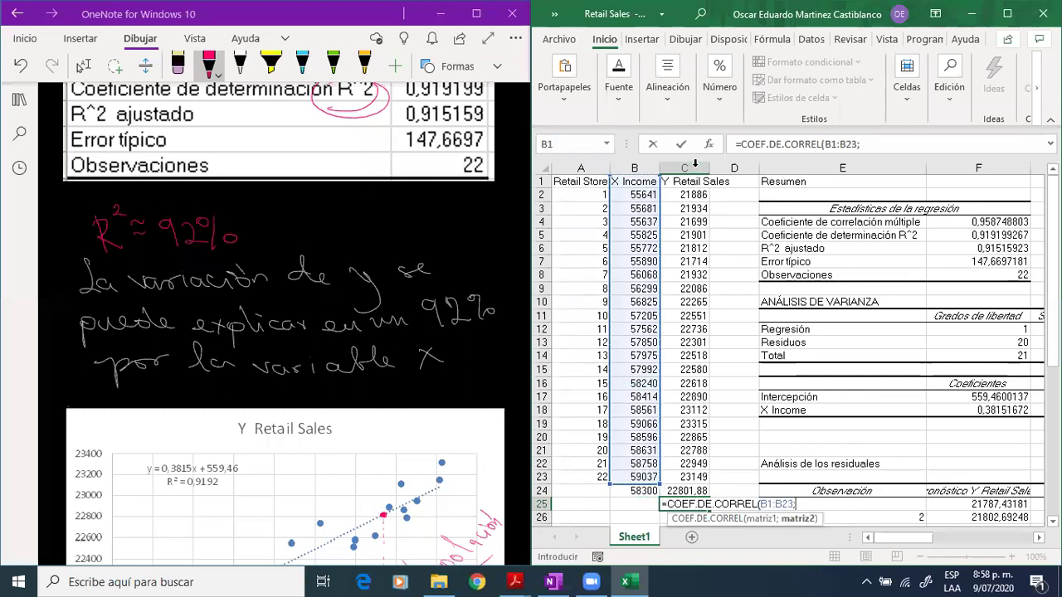
drag(693, 181, 683, 472)
key(ctrl+Return)
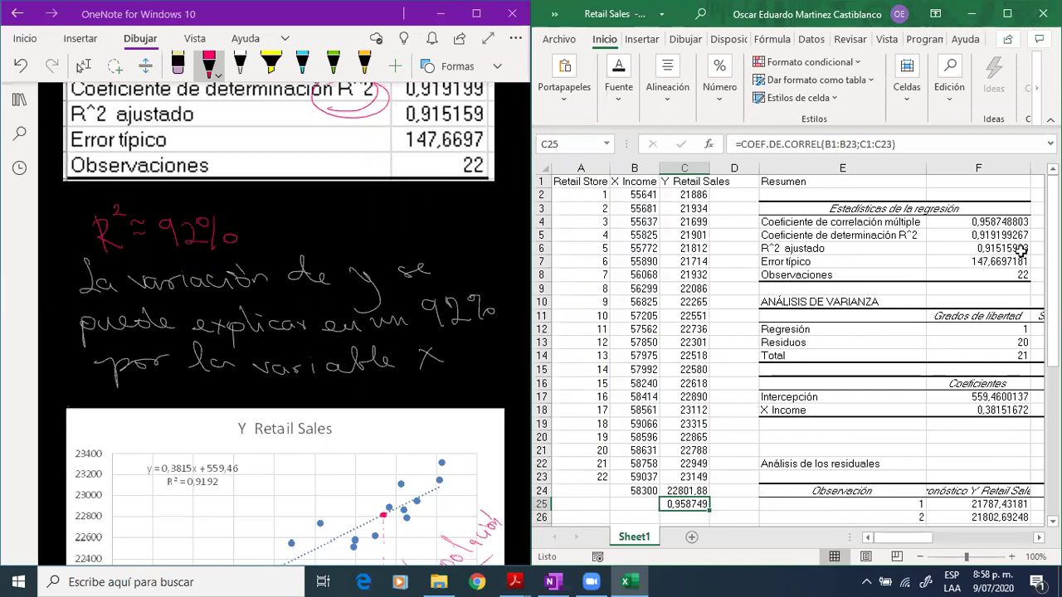
key(Delete)
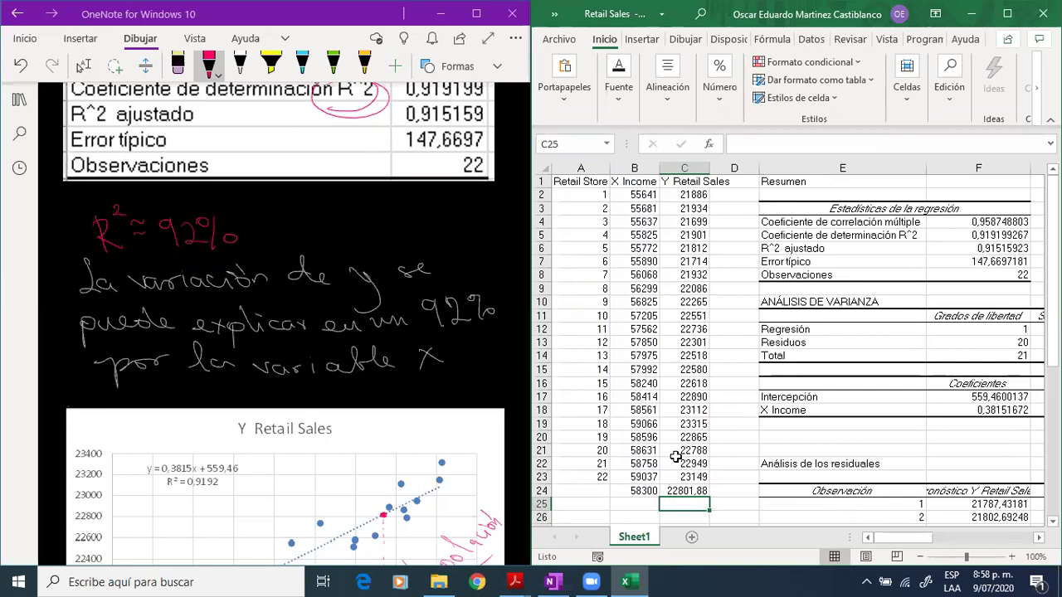
Review the regression output, the residual analysis and the Y Retail Sales scatter chart on the sheet.
scroll(675, 457, down, 1)
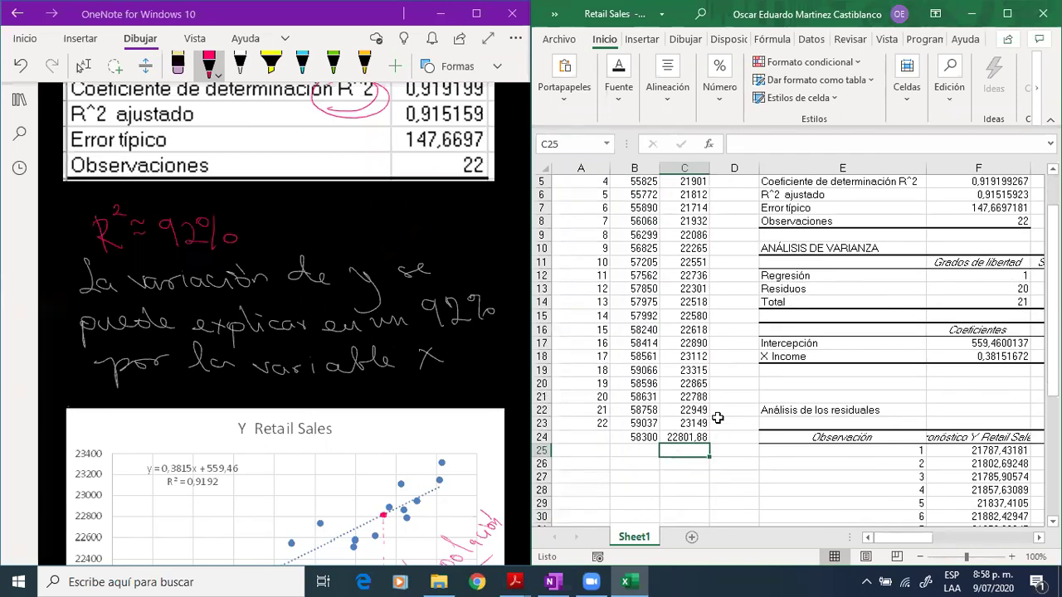
scroll(719, 418, down, 2)
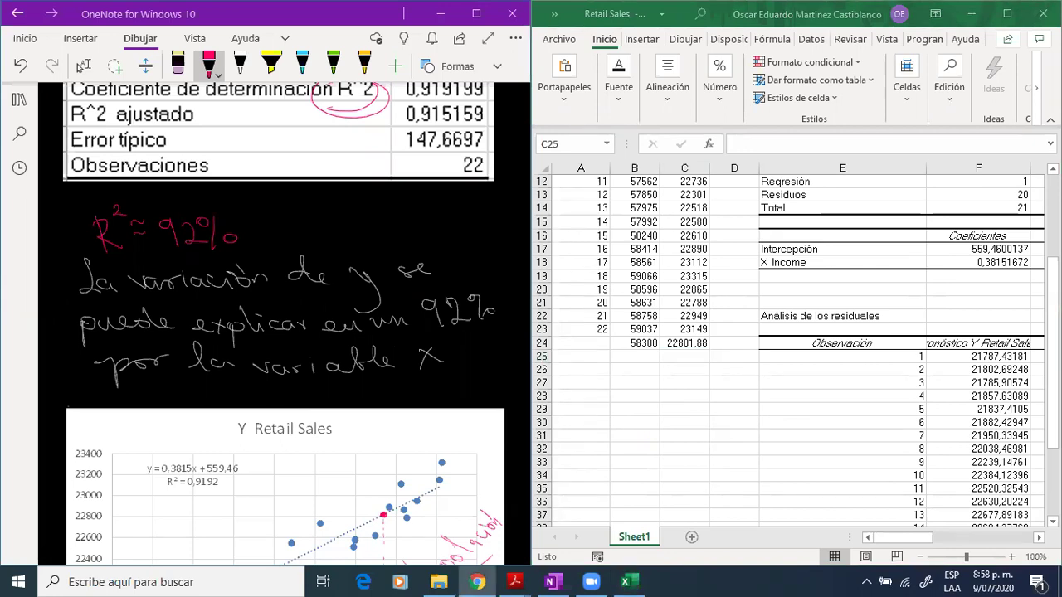
scroll(850, 377, right, 3)
scroll(851, 378, left, 3)
scroll(850, 377, up, 4)
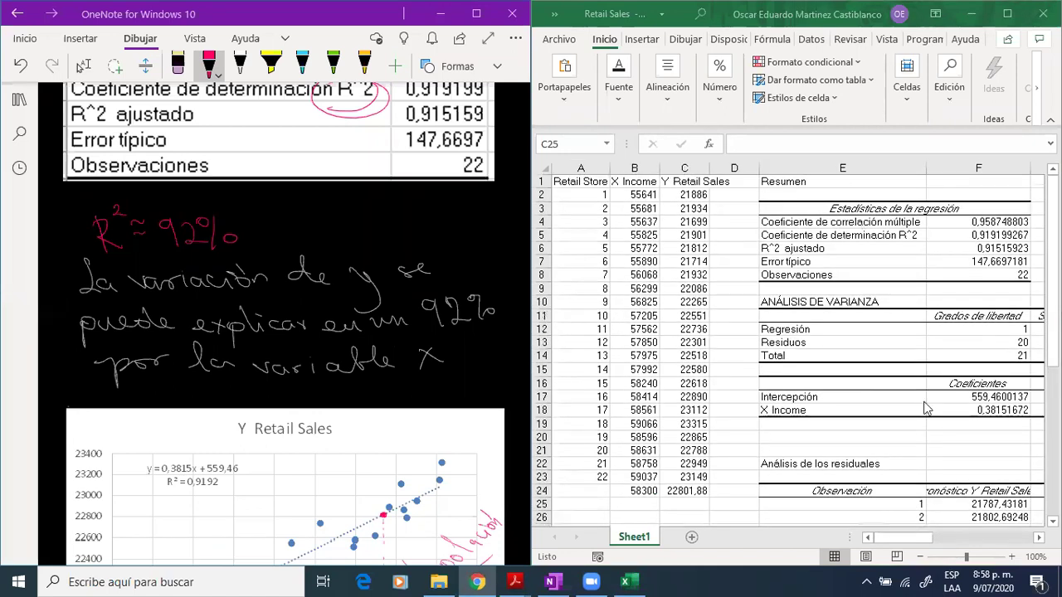
scroll(772, 354, right, 4)
scroll(896, 367, right, 4)
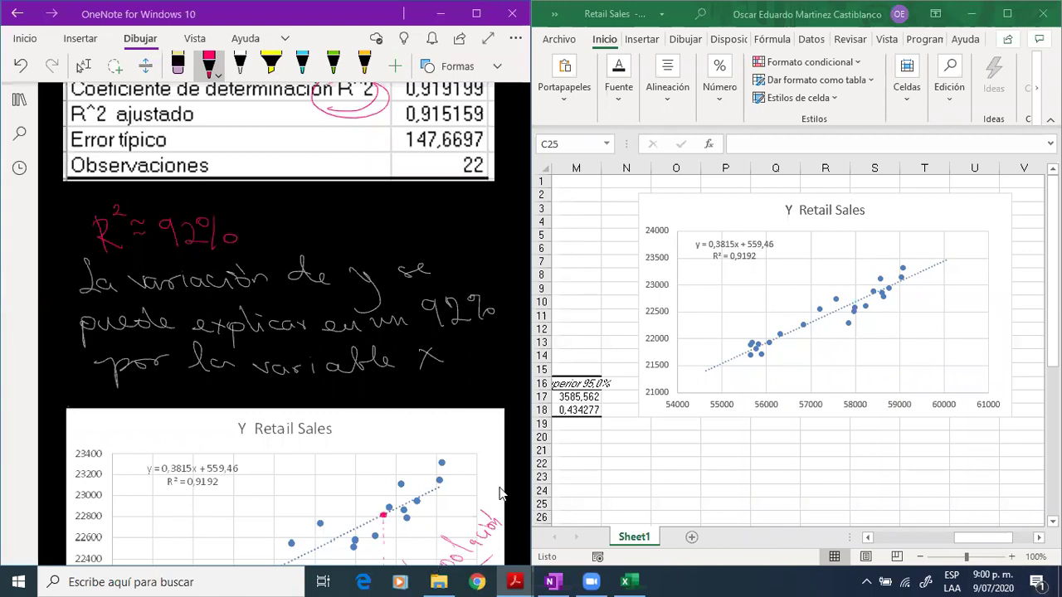
In OneNote, handwrite the heading "Reg. Múltiple" in blue below the last chart and undo the extra stroke at its end.
scroll(343, 370, down, 15)
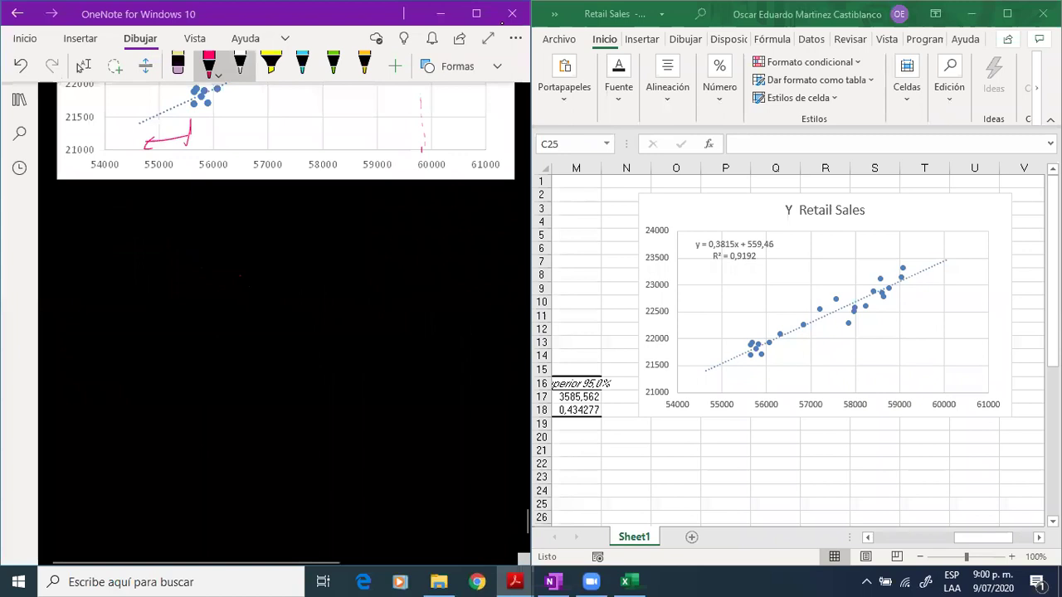
click(240, 65)
click(302, 66)
mouse_move(96, 203)
mouse_down()
mouse_move(79, 236)
mouse_move(157, 258)
mouse_move(221, 217)
mouse_move(248, 236)
mouse_move(287, 225)
mouse_move(305, 253)
mouse_move(340, 204)
mouse_move(332, 213)
mouse_up()
click(165, 236)
drag(338, 224, 353, 219)
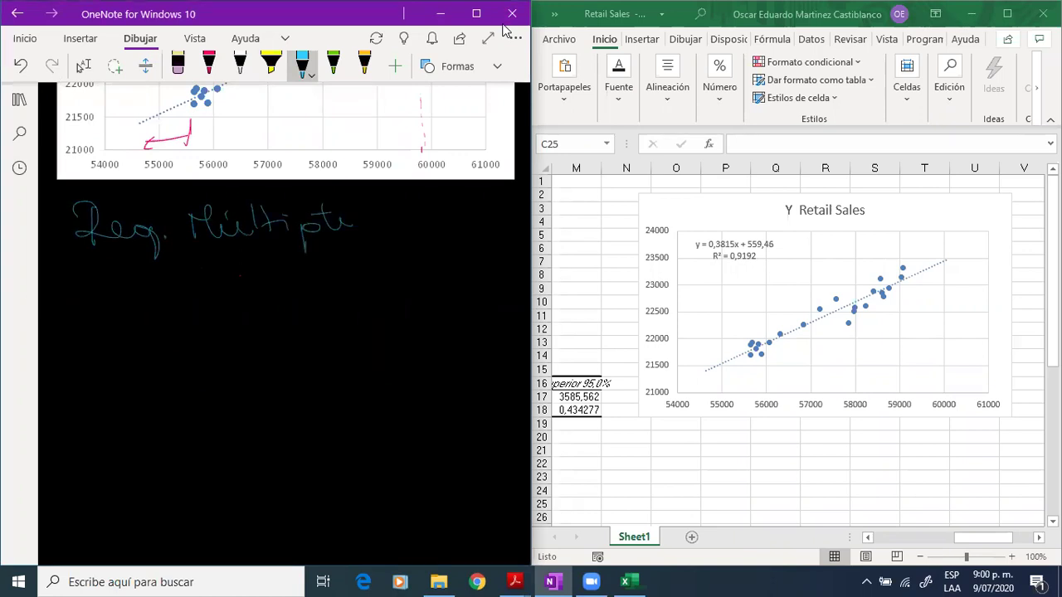
key(ctrl+z)
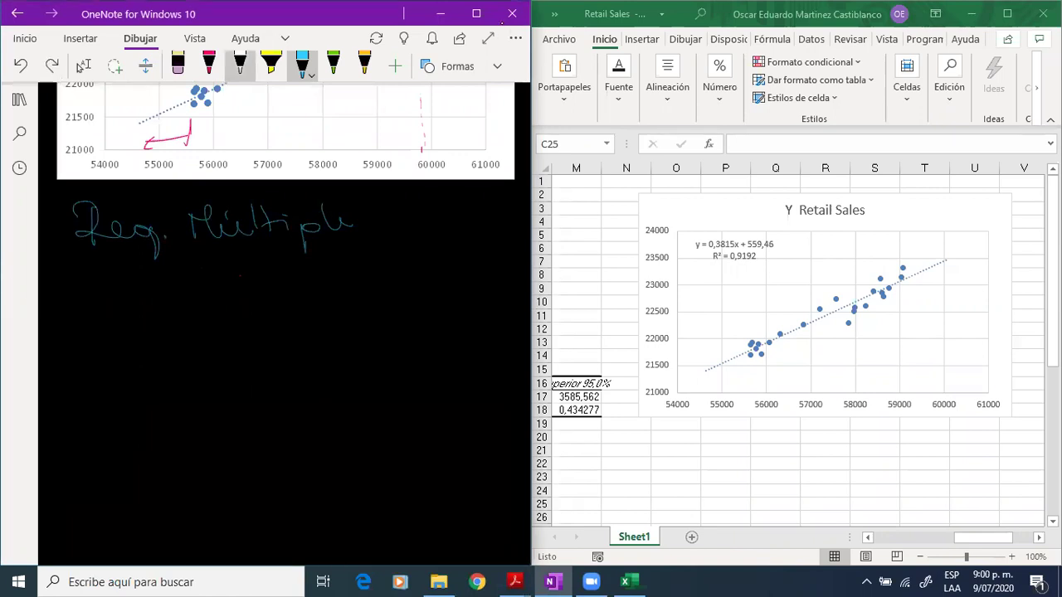
Handwrite {X1, X2, ..., Xn} → y in white under the "Reg. Múltiple" heading.
click(239, 65)
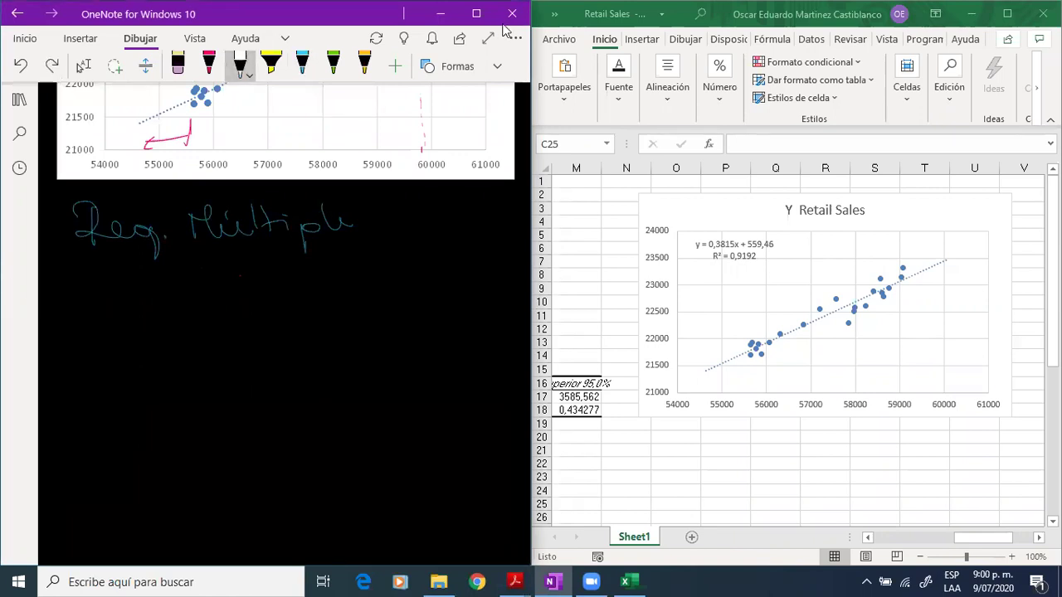
mouse_move(93, 279)
mouse_down()
mouse_move(116, 295)
mouse_move(100, 303)
mouse_up()
drag(76, 268, 88, 315)
drag(117, 292, 137, 308)
drag(148, 277, 165, 295)
drag(164, 279, 153, 295)
drag(169, 285, 185, 297)
click(214, 292)
click(223, 292)
mouse_move(196, 290)
mouse_down()
mouse_move(195, 304)
mouse_move(243, 311)
mouse_up()
drag(253, 275, 270, 290)
drag(269, 273, 254, 291)
mouse_move(277, 291)
mouse_down()
mouse_move(312, 295)
mouse_move(378, 276)
mouse_up()
mouse_move(369, 271)
mouse_down()
mouse_move(369, 282)
mouse_move(401, 288)
mouse_up()
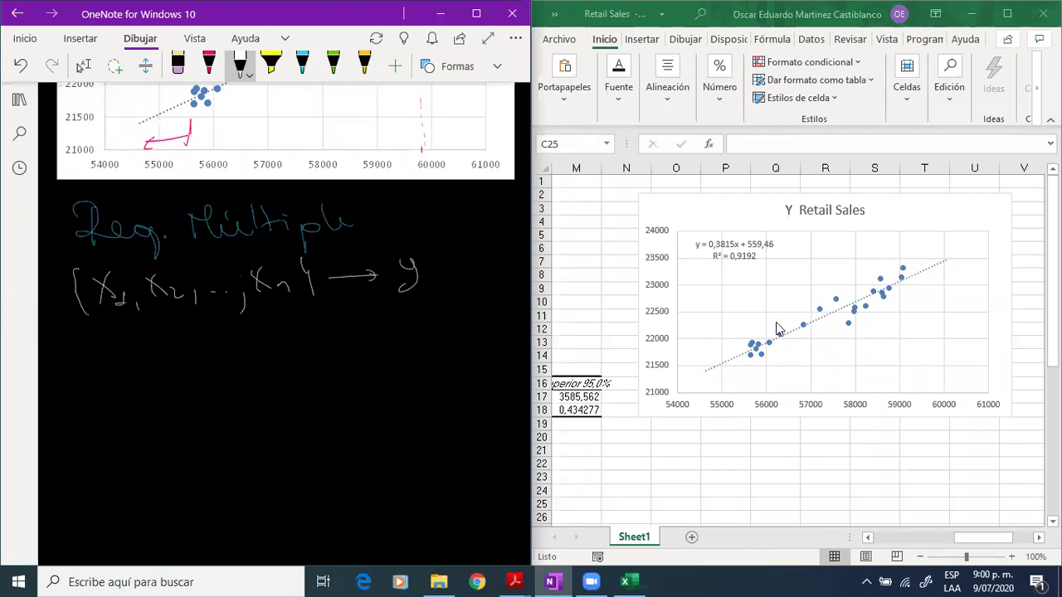
In Excel, point out the X Income and Y Retail Sales headers as the single predictor and the response.
scroll(796, 325, left, 4)
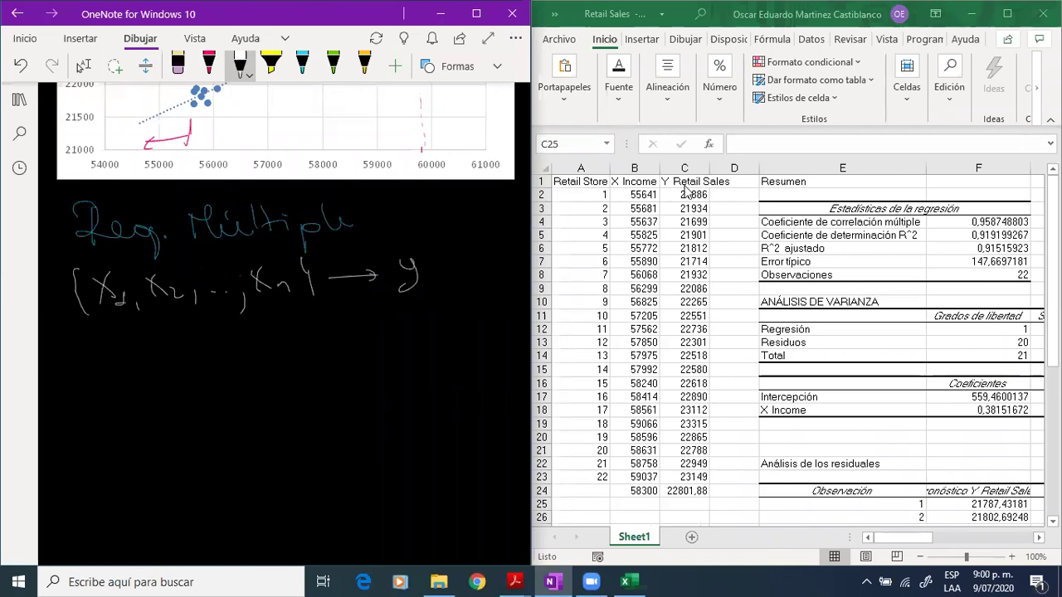
click(622, 186)
click(622, 187)
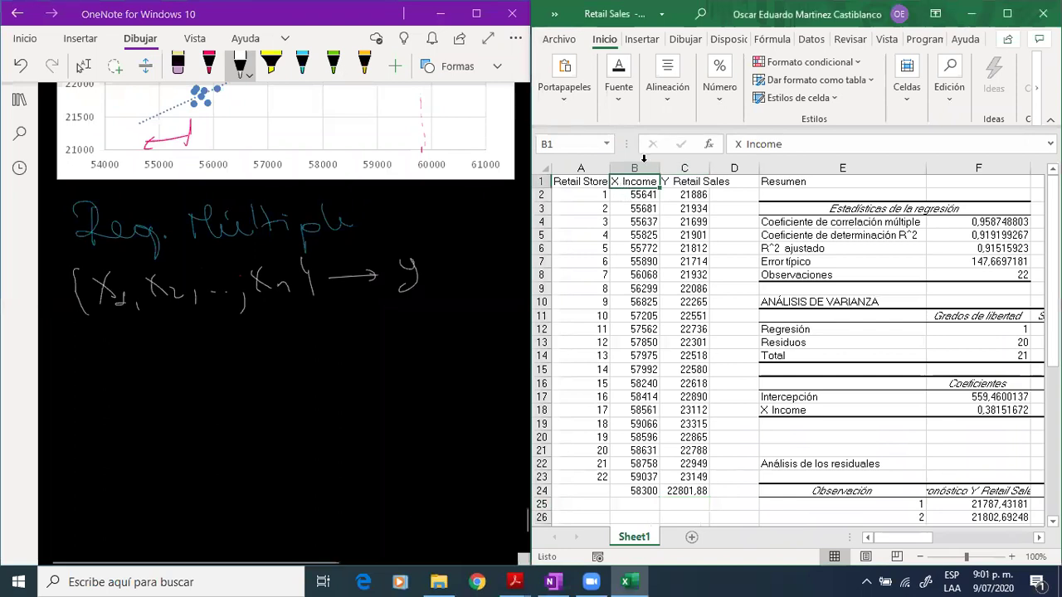
click(685, 181)
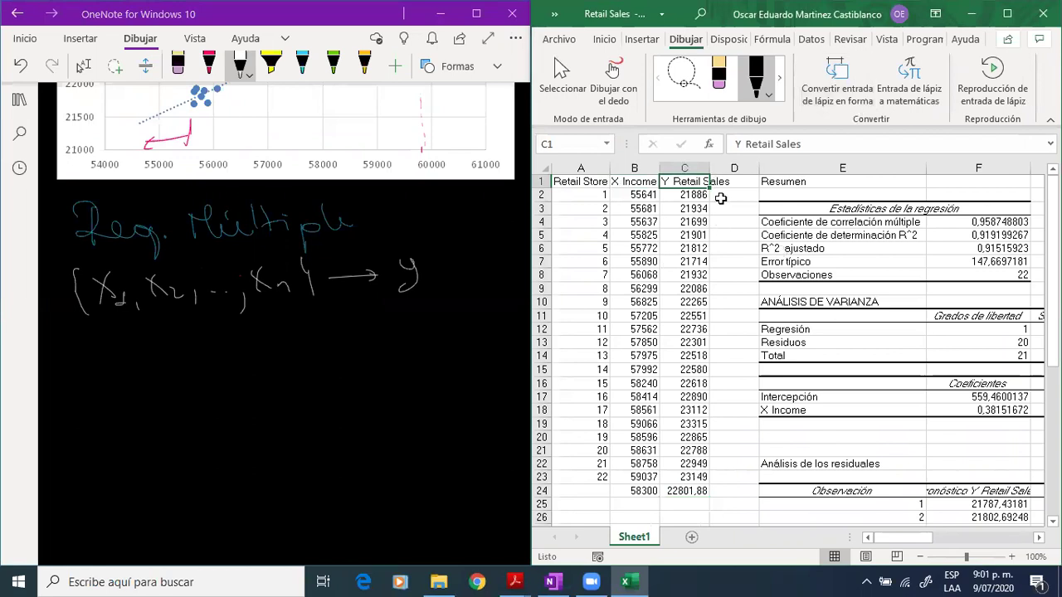
click(603, 39)
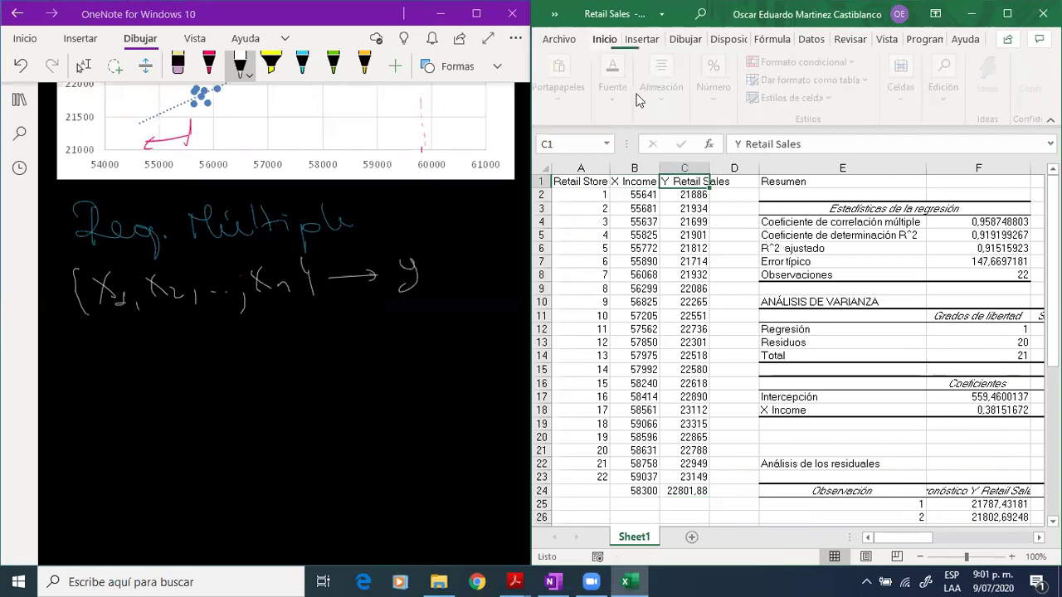
click(644, 181)
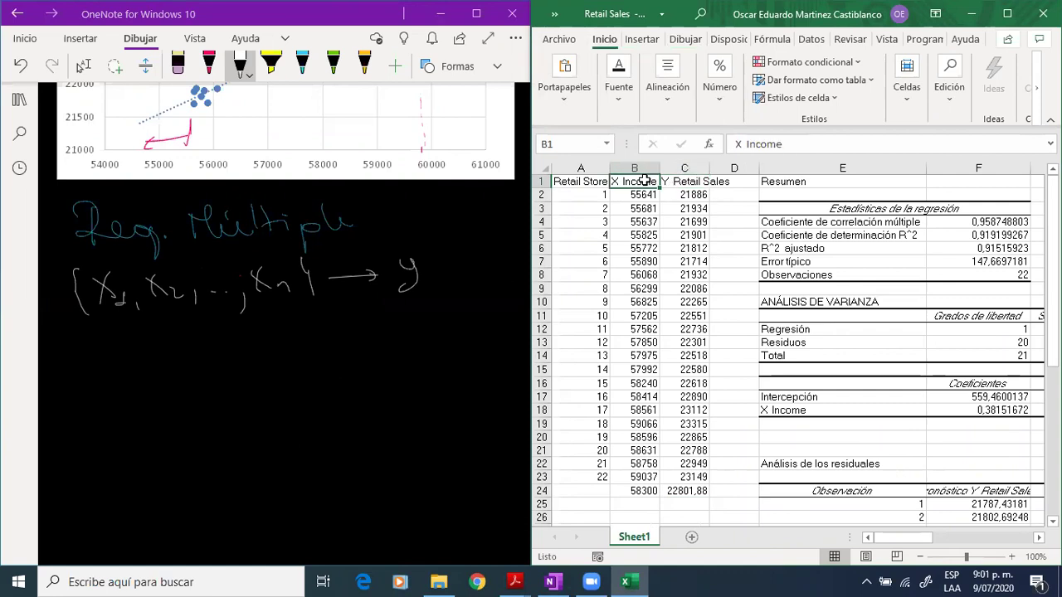
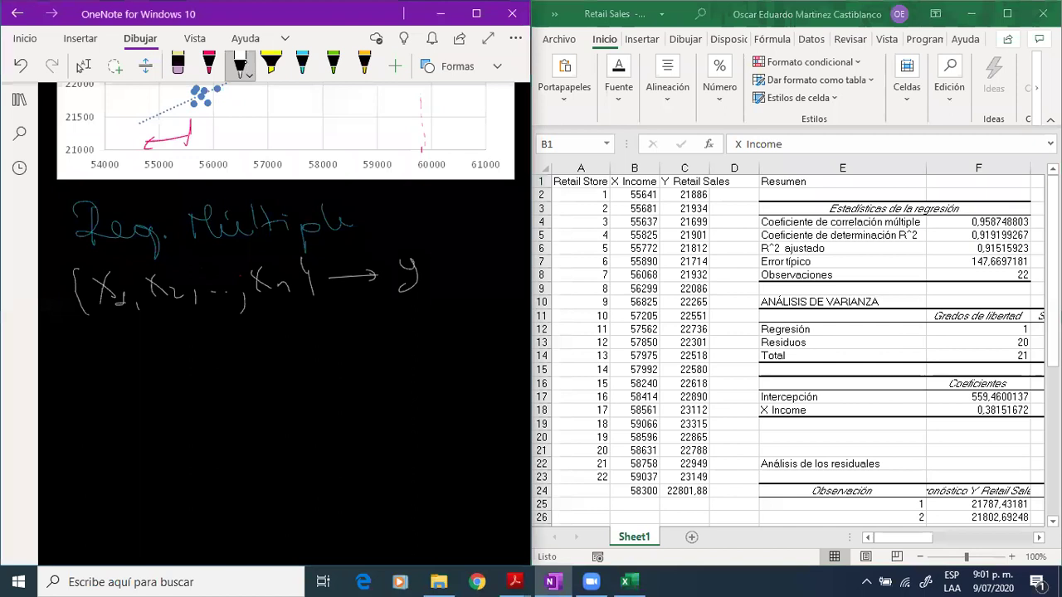
In OneNote, handwrite the simple model "Reg lin = y = β0 + β1x + ε" in blue below the variable set.
click(245, 68)
click(302, 65)
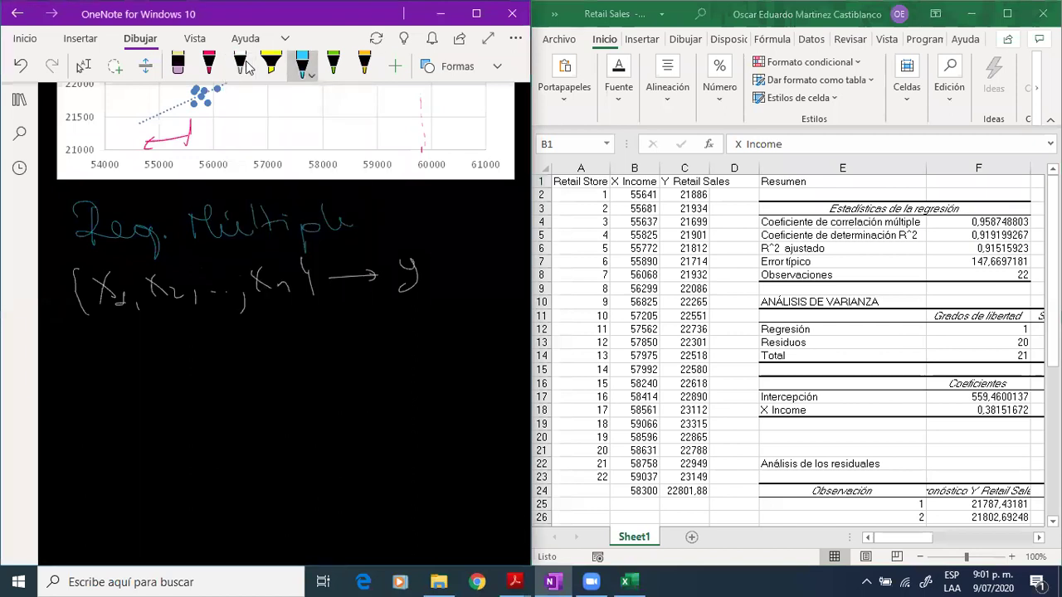
mouse_move(73, 340)
mouse_down()
mouse_move(76, 362)
mouse_move(110, 357)
mouse_move(118, 389)
mouse_up()
mouse_move(146, 340)
mouse_down()
mouse_move(142, 360)
mouse_move(171, 351)
mouse_up()
mouse_move(174, 342)
mouse_down()
mouse_move(236, 338)
mouse_move(221, 378)
mouse_up()
mouse_move(274, 337)
mouse_down()
mouse_move(282, 378)
mouse_move(278, 351)
mouse_move(307, 346)
mouse_move(321, 378)
mouse_up()
mouse_move(321, 341)
mouse_down()
mouse_move(331, 337)
mouse_move(321, 352)
mouse_up()
mouse_move(335, 345)
mouse_down()
mouse_move(339, 355)
mouse_move(404, 336)
mouse_up()
mouse_move(397, 332)
mouse_down()
mouse_move(397, 346)
mouse_move(436, 340)
mouse_up()
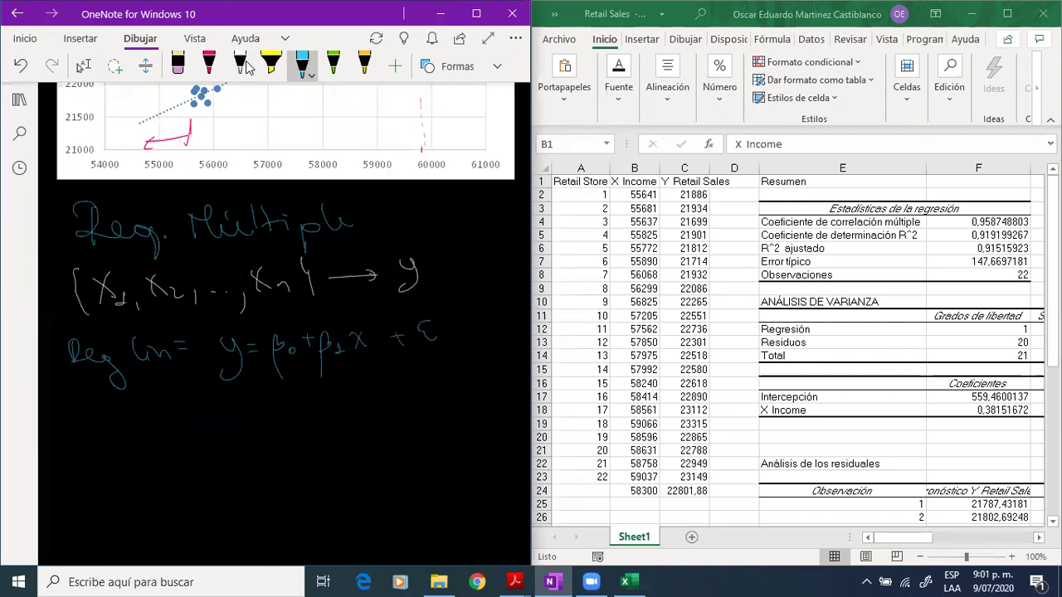
Erase the equals sign after "Reg lin" and write a colon there in blue.
click(178, 66)
click(178, 347)
click(180, 342)
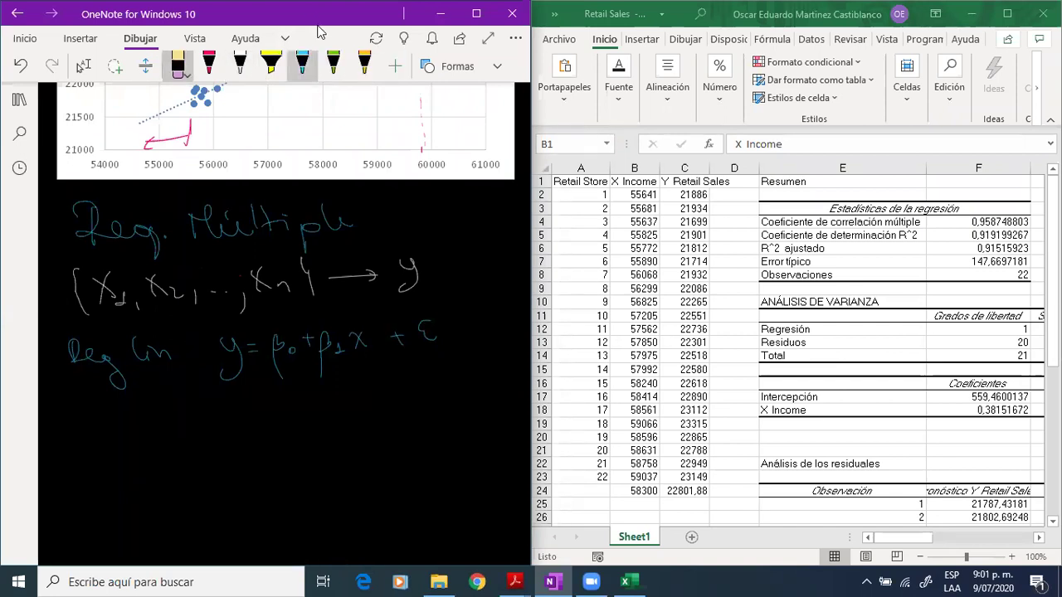
click(302, 66)
drag(175, 348, 184, 351)
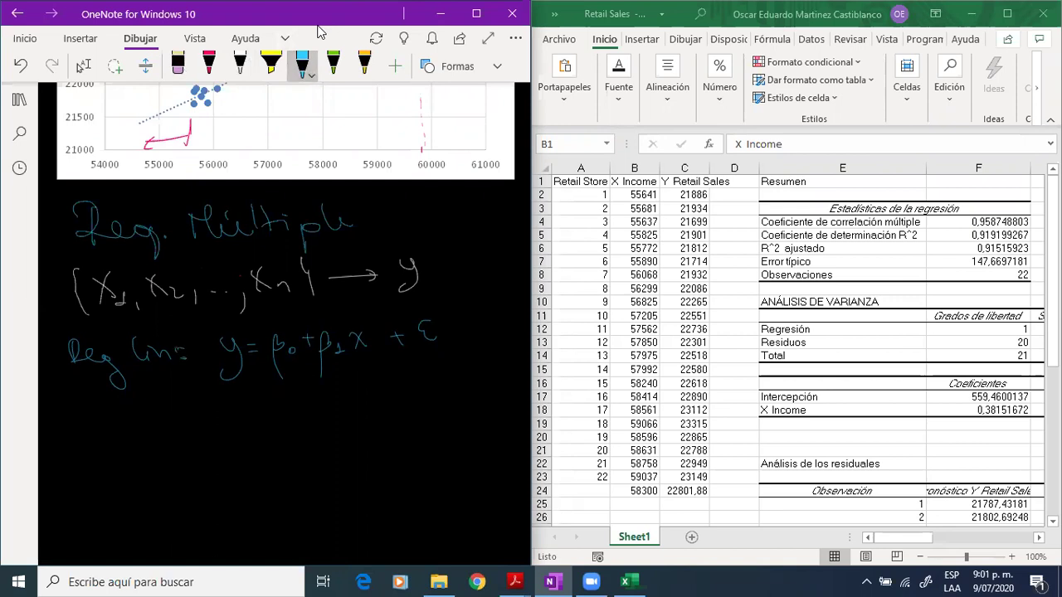
Handwrite the multiple model "Reg Mult: y = β0 + β1x1 + β2x2 + ... βnxn" in blue under the linear model.
mouse_move(73, 391)
mouse_down()
mouse_move(77, 418)
mouse_move(101, 415)
mouse_move(100, 433)
mouse_move(124, 395)
mouse_move(153, 410)
mouse_up()
drag(155, 387, 163, 412)
mouse_move(169, 388)
mouse_down()
mouse_move(174, 411)
mouse_move(194, 408)
mouse_up()
mouse_move(208, 400)
mouse_down()
mouse_move(211, 436)
mouse_move(238, 401)
mouse_up()
mouse_move(227, 407)
mouse_down()
mouse_move(239, 406)
mouse_move(249, 432)
mouse_move(255, 412)
mouse_move(288, 409)
mouse_move(303, 434)
mouse_up()
mouse_move(304, 400)
mouse_down()
mouse_move(310, 418)
mouse_move(338, 404)
mouse_up()
mouse_move(338, 394)
mouse_down()
mouse_move(327, 405)
mouse_move(358, 404)
mouse_up()
mouse_move(372, 390)
mouse_down()
mouse_move(370, 426)
mouse_move(378, 403)
mouse_move(406, 399)
mouse_move(398, 404)
mouse_up()
mouse_move(412, 397)
mouse_down()
mouse_move(418, 406)
mouse_move(423, 391)
mouse_up()
mouse_move(419, 384)
mouse_down()
mouse_move(419, 399)
mouse_move(464, 430)
mouse_up()
mouse_move(467, 385)
mouse_down()
mouse_move(472, 406)
mouse_move(496, 403)
mouse_up()
mouse_move(496, 388)
mouse_down()
mouse_move(486, 403)
mouse_move(514, 403)
mouse_up()
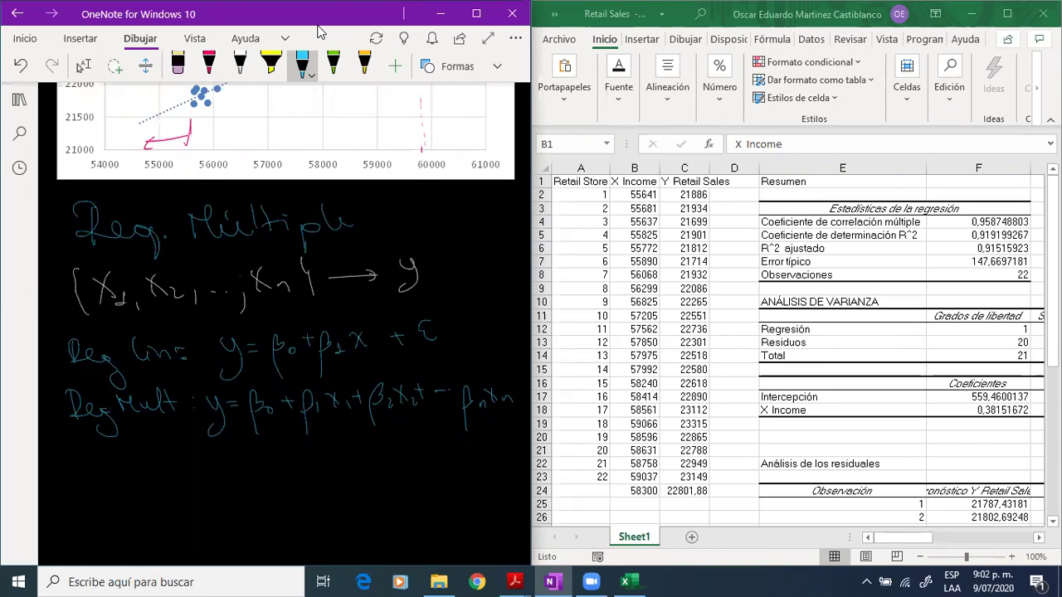
Circle the coefficients β1, β2 and βn in the multiple regression equation.
mouse_move(298, 377)
mouse_down()
mouse_move(288, 407)
mouse_move(307, 375)
mouse_up()
mouse_move(377, 375)
mouse_down()
mouse_move(358, 406)
mouse_move(390, 377)
mouse_up()
drag(469, 381, 446, 411)
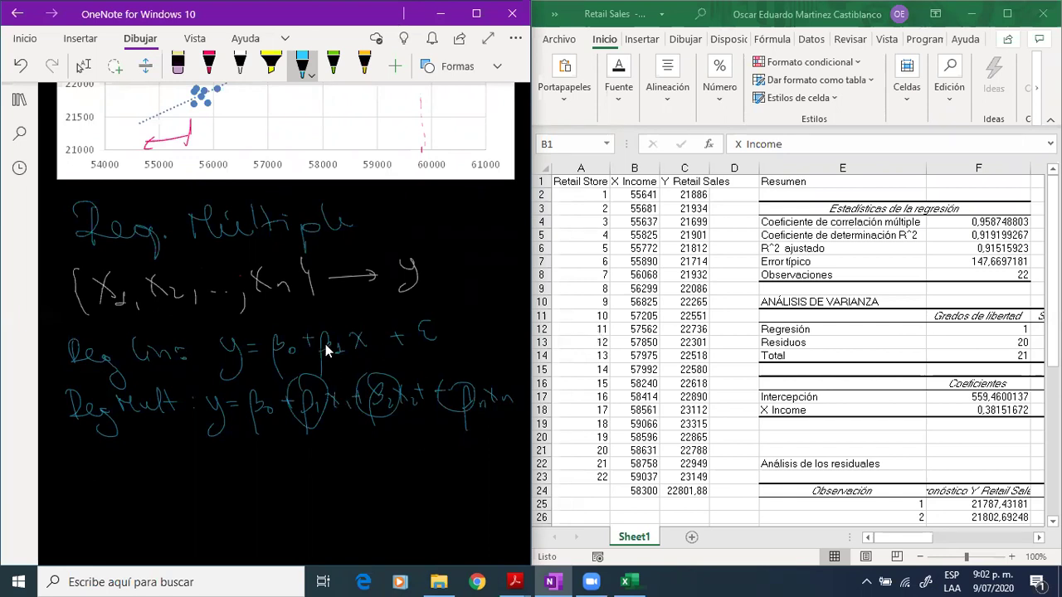
Save and close the Retail Sales workbook, and tile the Savings and Loan workbook beside the OneNote page.
scroll(324, 381, down, 5)
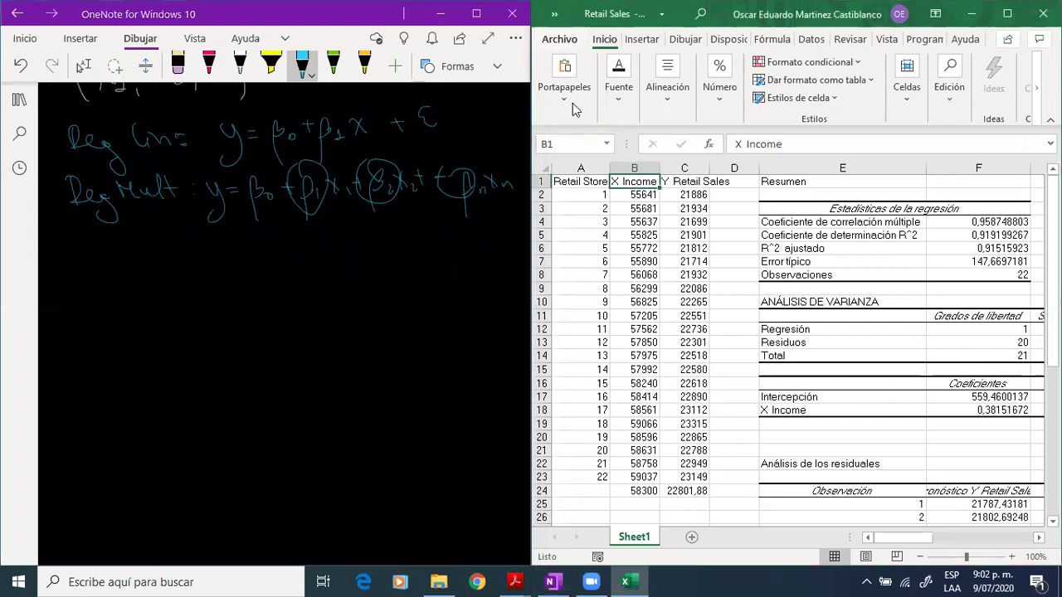
click(560, 40)
click(586, 212)
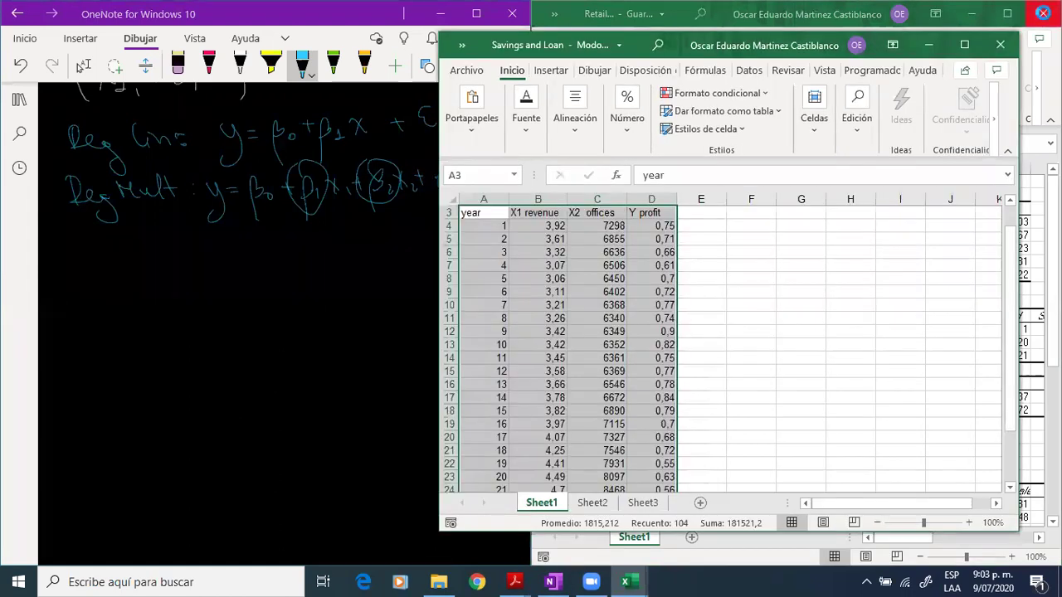
click(751, 80)
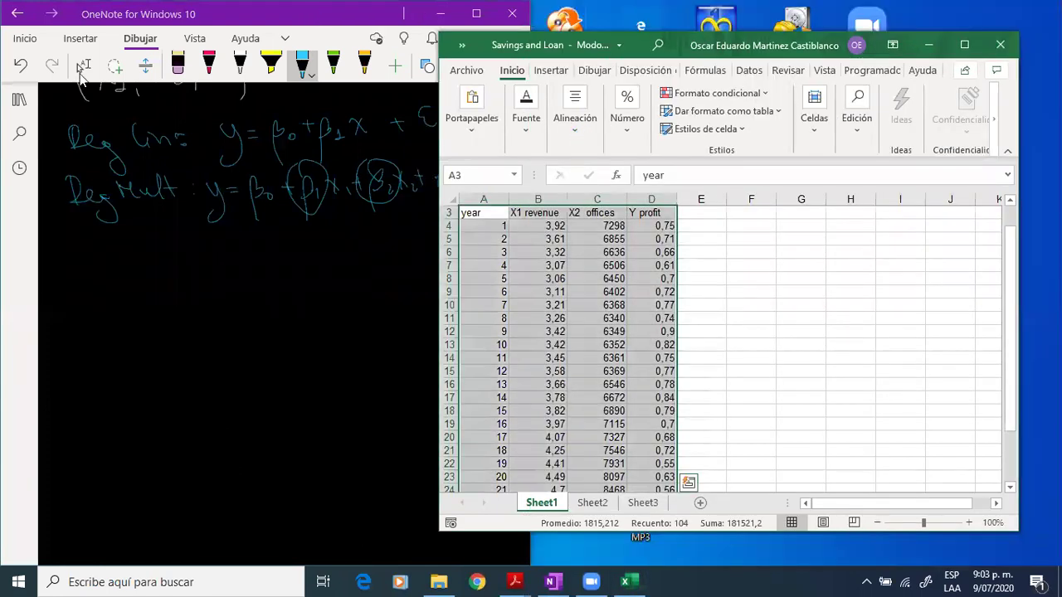
key(super+Left)
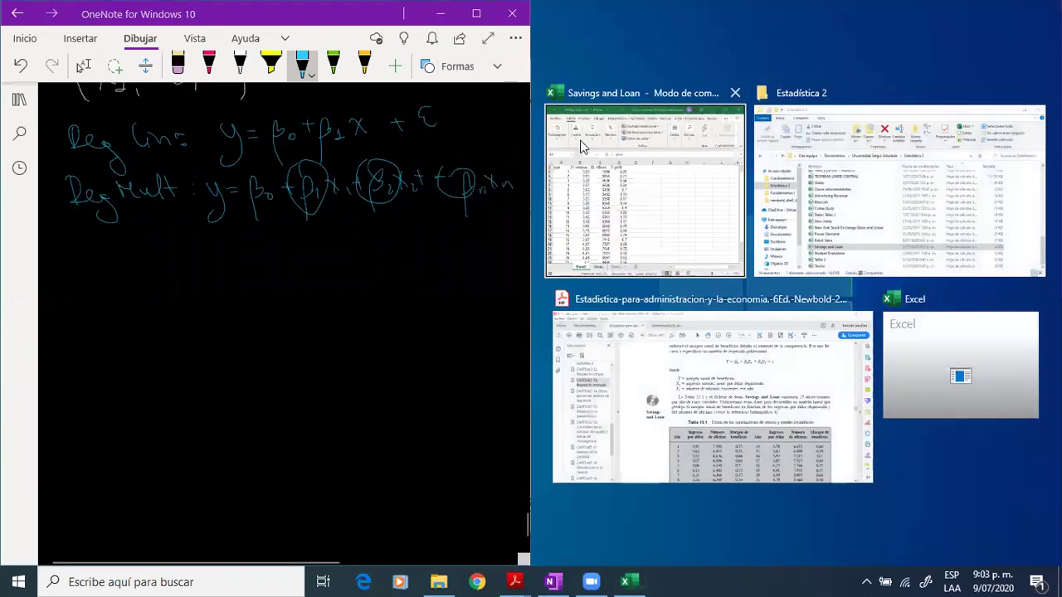
click(580, 147)
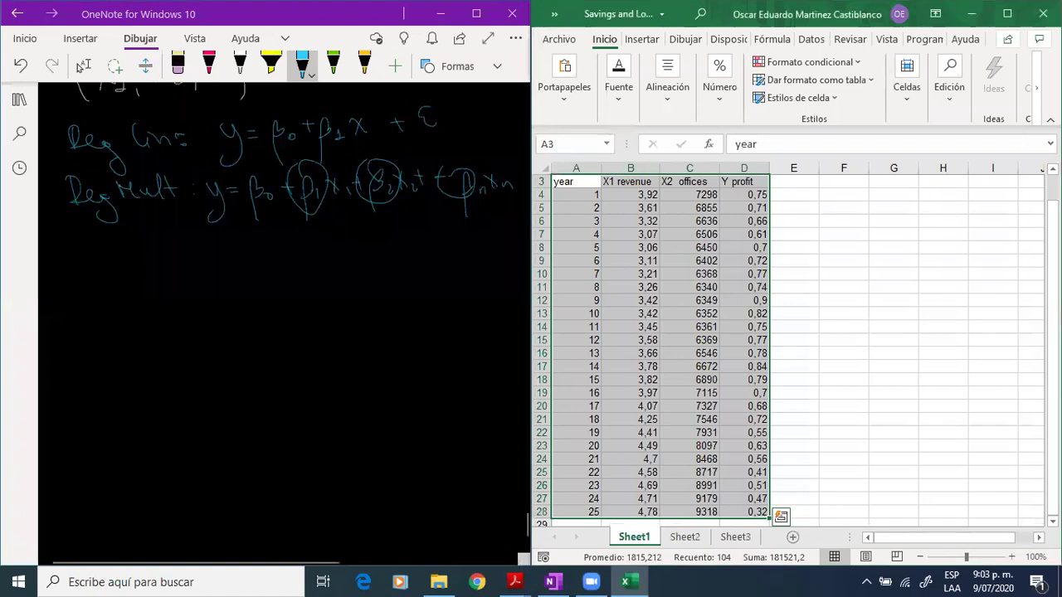
In OneNote, handwrite the variable names "Beneficio", "Ingresos" and "Número oficinas" in blue below the multiple regression equation.
click(515, 582)
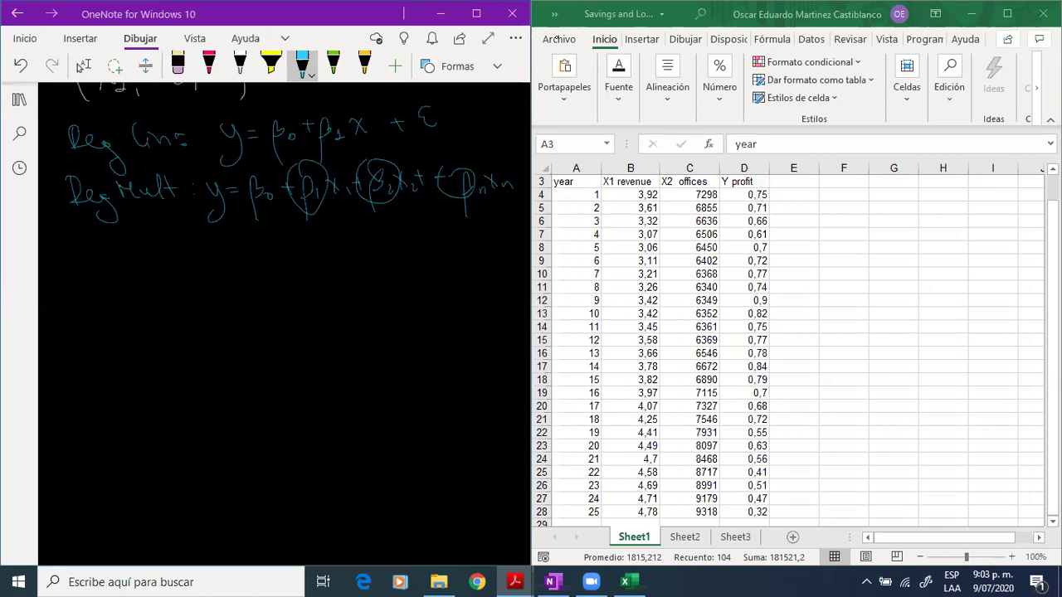
click(304, 66)
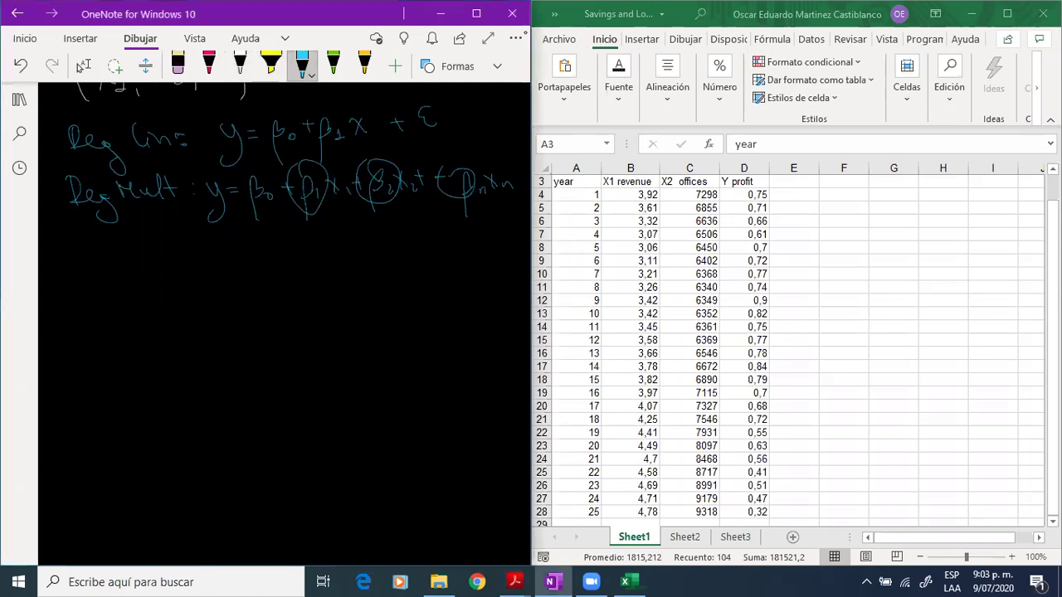
mouse_move(65, 243)
mouse_down()
mouse_move(61, 284)
mouse_move(143, 267)
mouse_move(148, 277)
mouse_move(186, 277)
mouse_up()
mouse_move(201, 266)
mouse_down()
mouse_move(203, 279)
mouse_move(241, 274)
mouse_up()
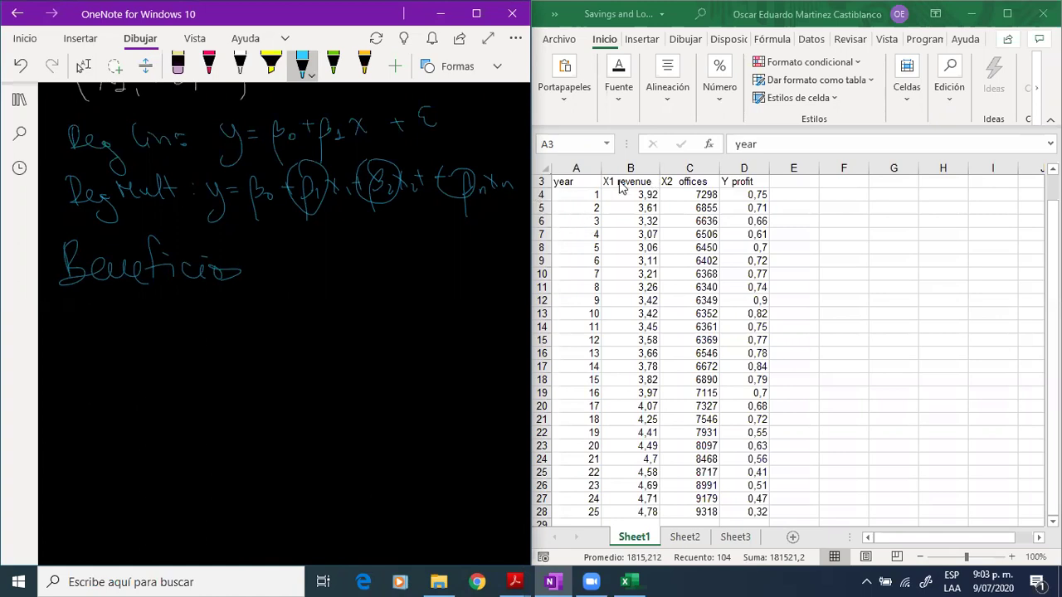
mouse_move(81, 332)
mouse_down()
mouse_move(106, 328)
mouse_move(131, 350)
mouse_move(157, 325)
mouse_move(212, 325)
mouse_up()
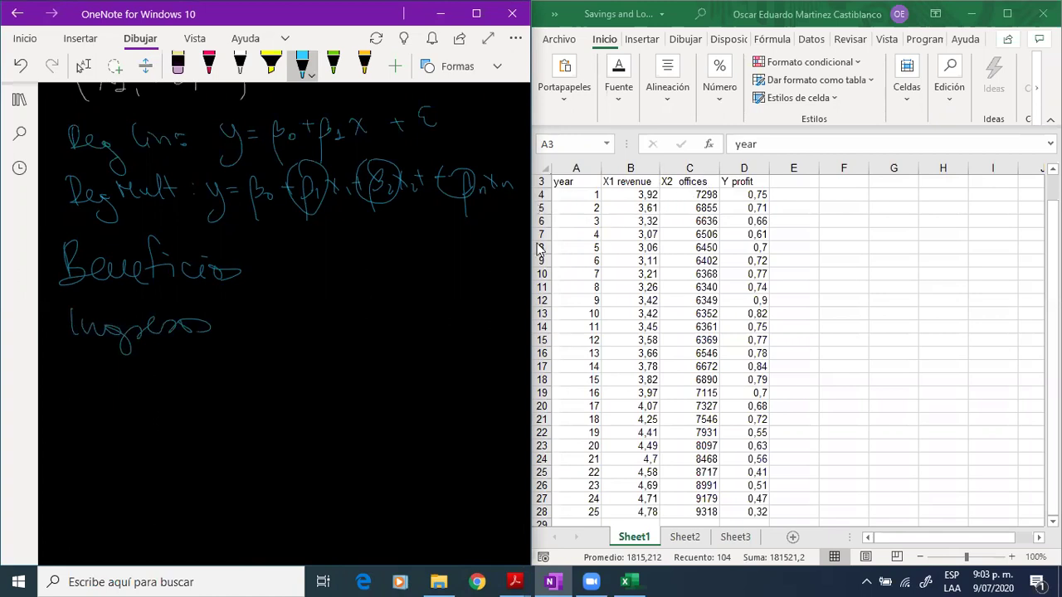
drag(86, 365, 76, 374)
key(ctrl+z)
key(ctrl+z)
mouse_move(76, 360)
mouse_down()
mouse_move(71, 383)
mouse_move(82, 352)
mouse_move(114, 374)
mouse_move(151, 375)
mouse_move(207, 345)
mouse_move(222, 370)
mouse_up()
drag(230, 372, 240, 361)
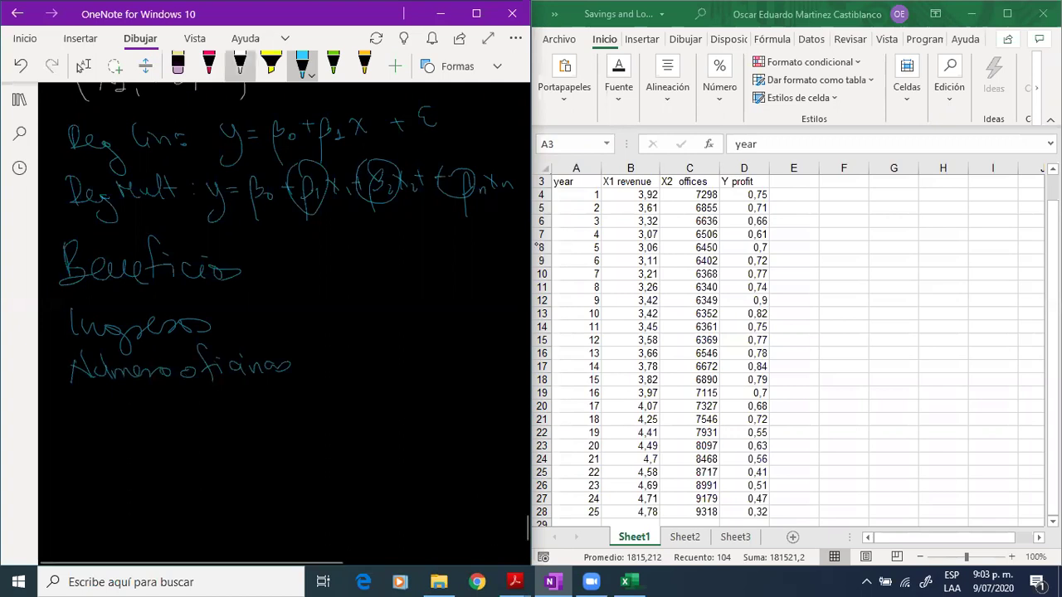
Label Beneficio as y, Ingresos as x1 and Número oficinas as x2 in red, with arrows from x1 and x2 to y.
click(208, 65)
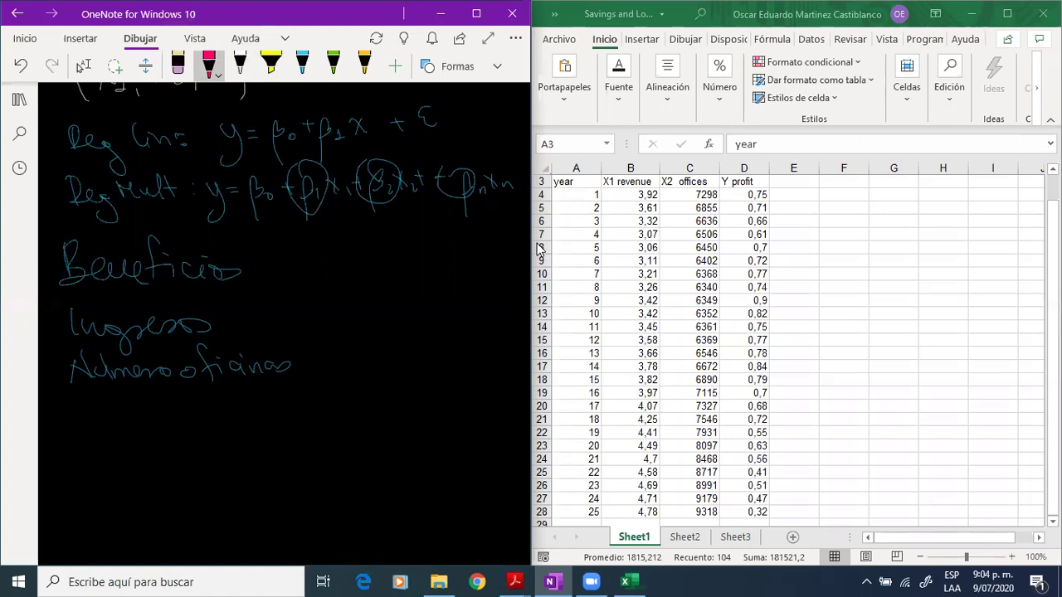
mouse_move(259, 245)
mouse_down()
mouse_move(277, 241)
mouse_move(274, 277)
mouse_up()
mouse_move(234, 311)
mouse_down()
mouse_move(253, 326)
mouse_move(238, 331)
mouse_up()
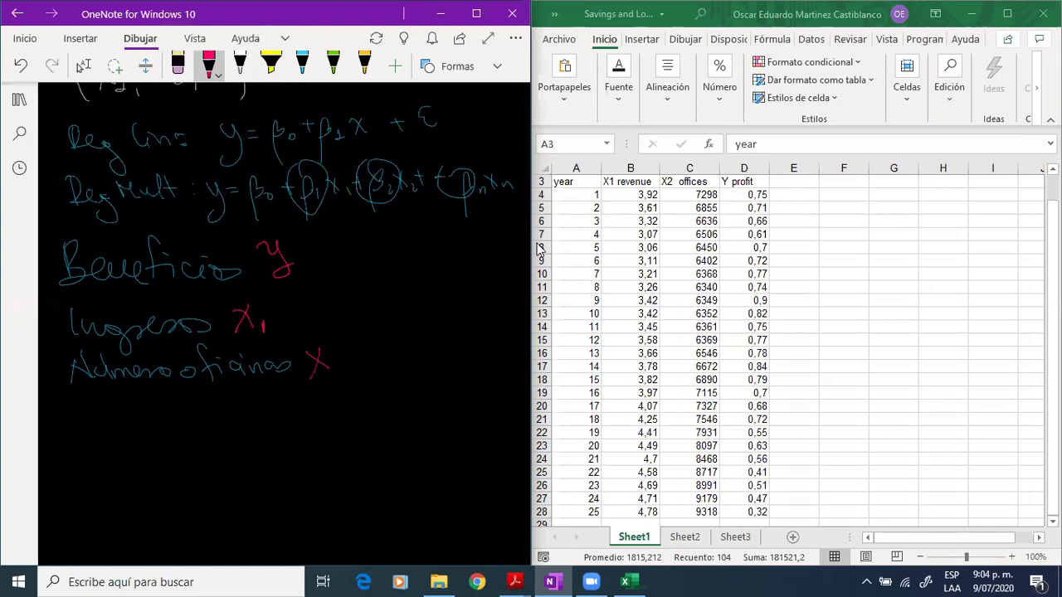
drag(339, 374, 347, 380)
mouse_move(284, 325)
mouse_down()
mouse_move(329, 299)
mouse_move(304, 274)
mouse_up()
mouse_move(348, 345)
mouse_down()
mouse_move(325, 280)
mouse_move(338, 287)
mouse_up()
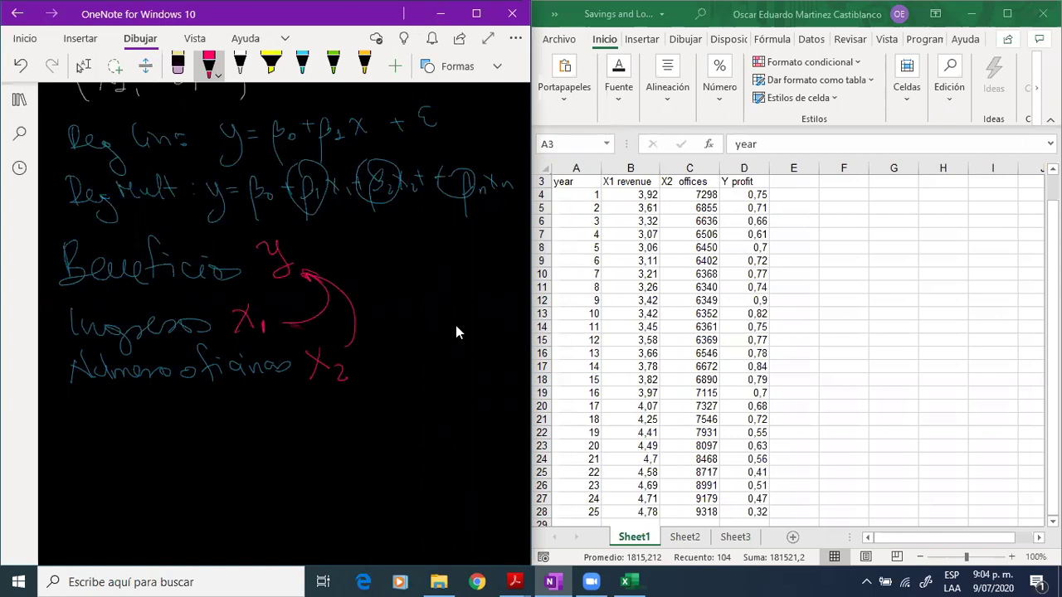
click(576, 181)
key(ctrl+a)
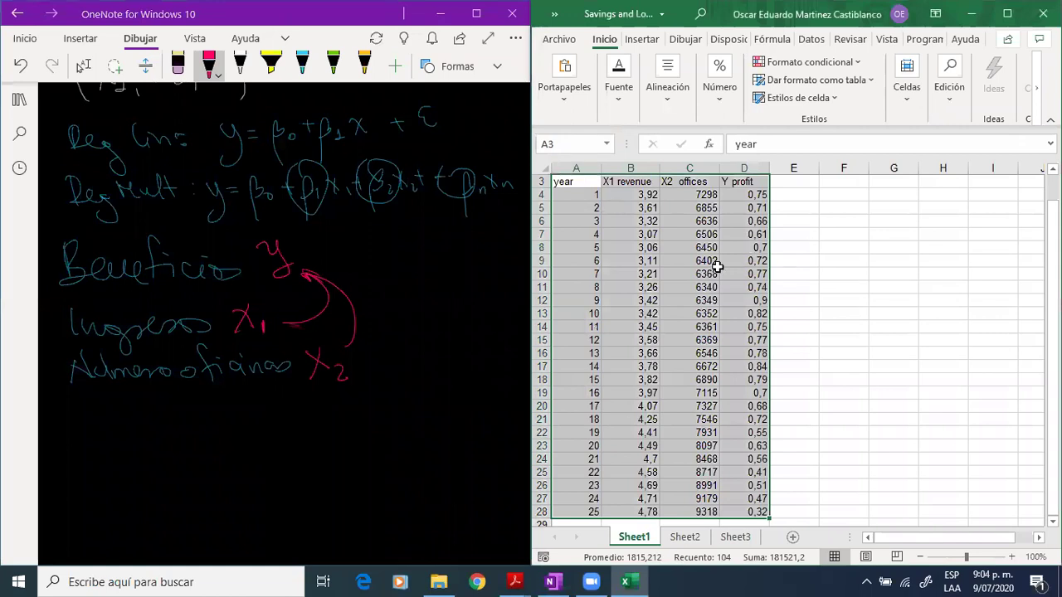
click(773, 220)
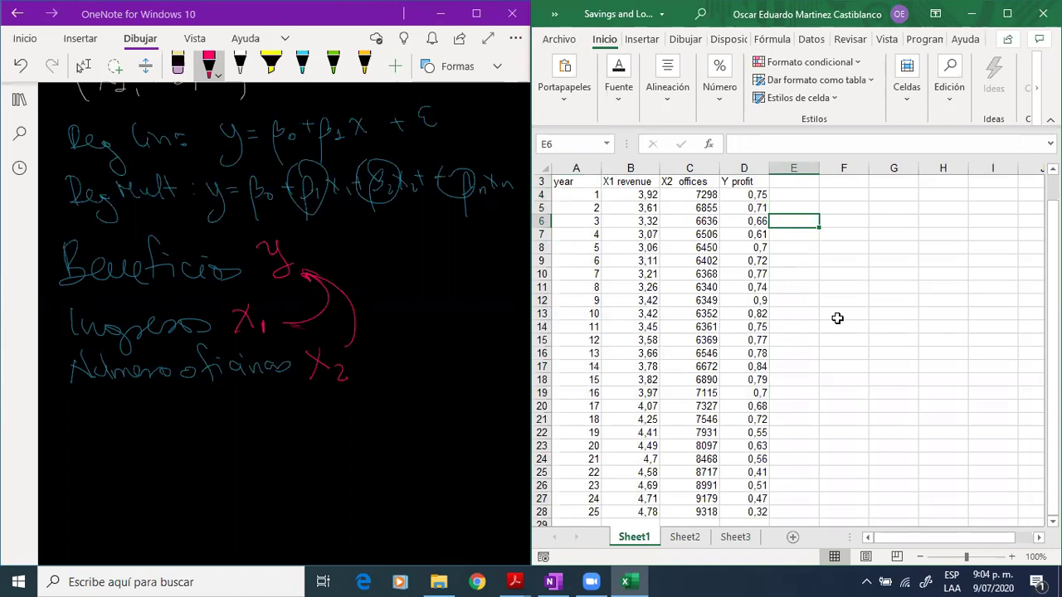
scroll(183, 389, down, 1)
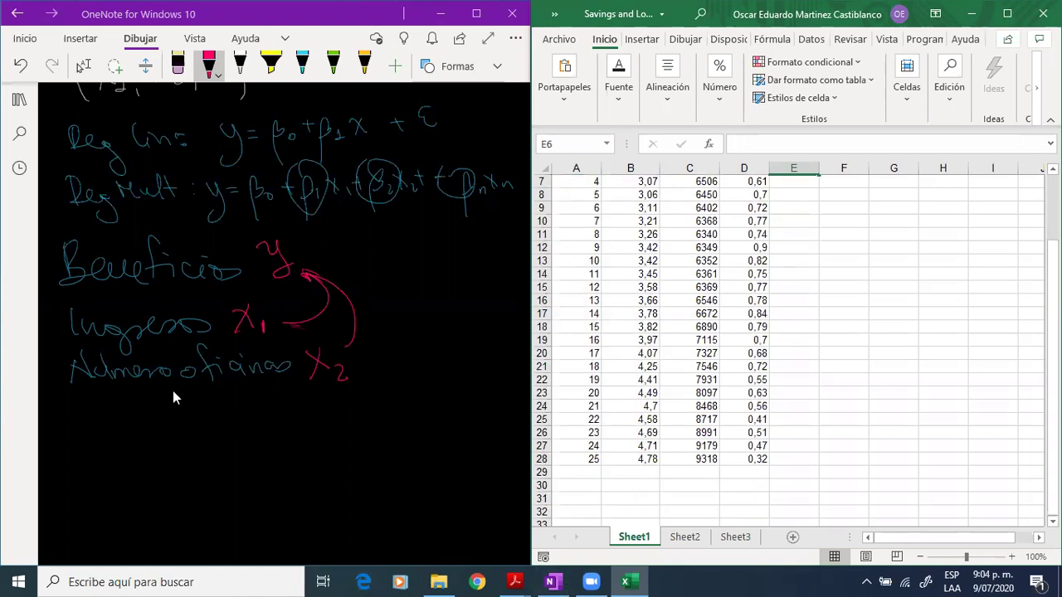
Handwrite "Excel" in white below the Número oficinas line in OneNote.
click(172, 391)
scroll(226, 454, down, 3)
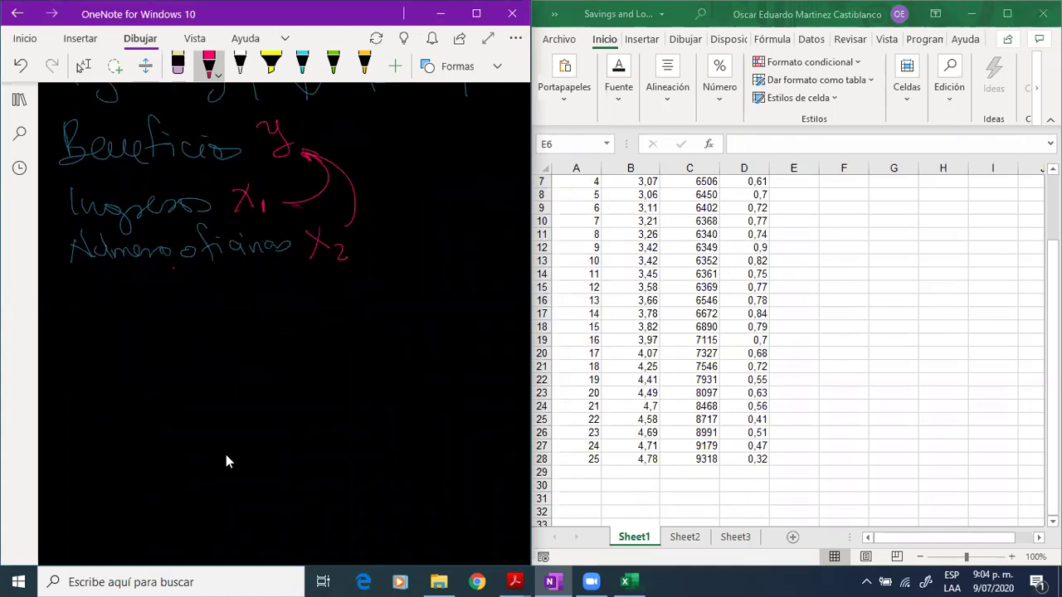
click(239, 65)
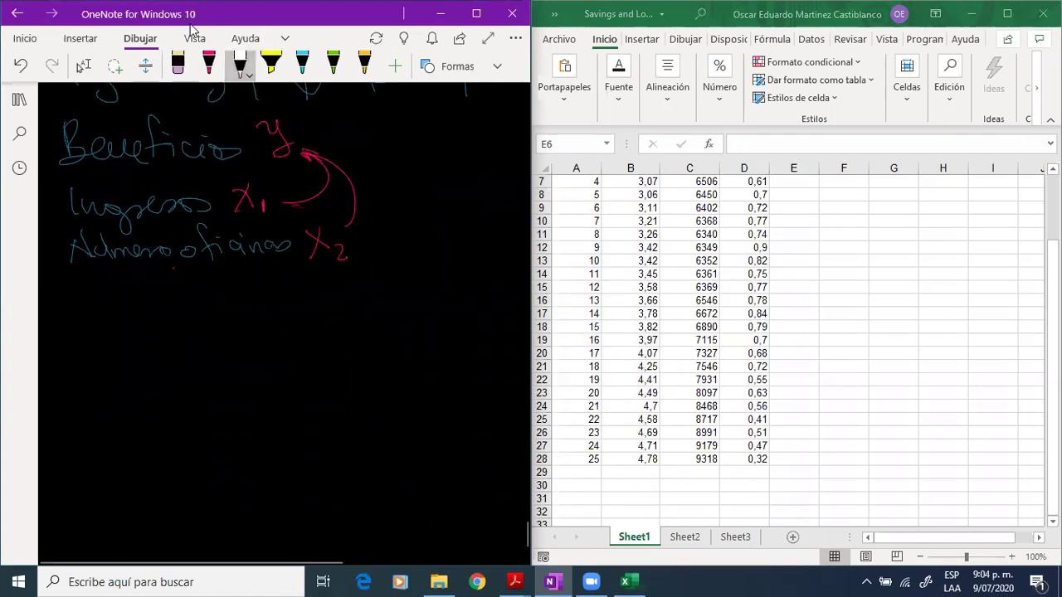
mouse_move(73, 284)
mouse_down()
mouse_move(92, 309)
mouse_move(173, 308)
mouse_up()
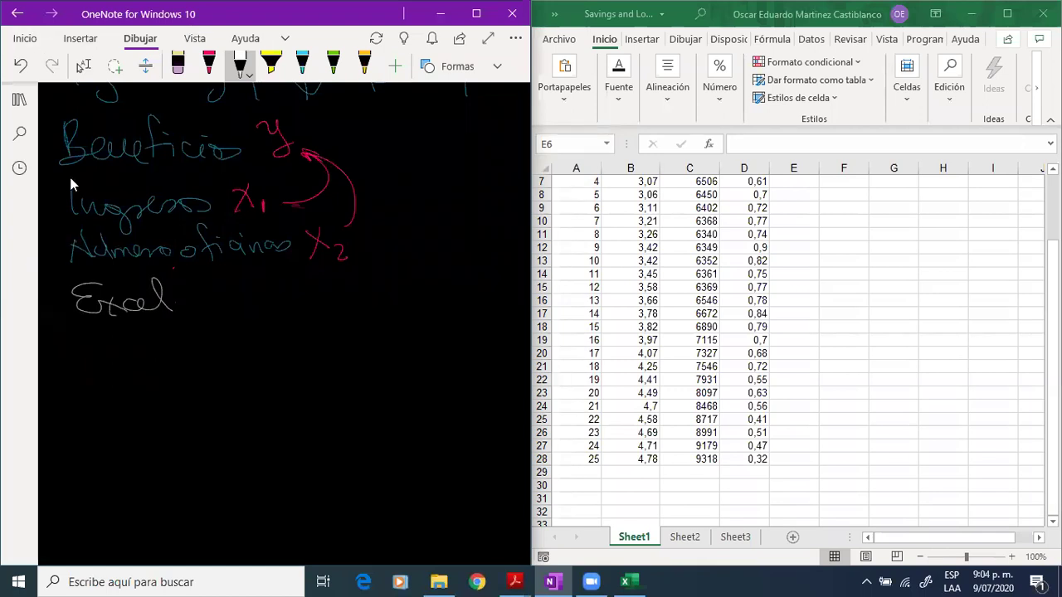
scroll(80, 222, up, 1)
scroll(81, 223, down, 1)
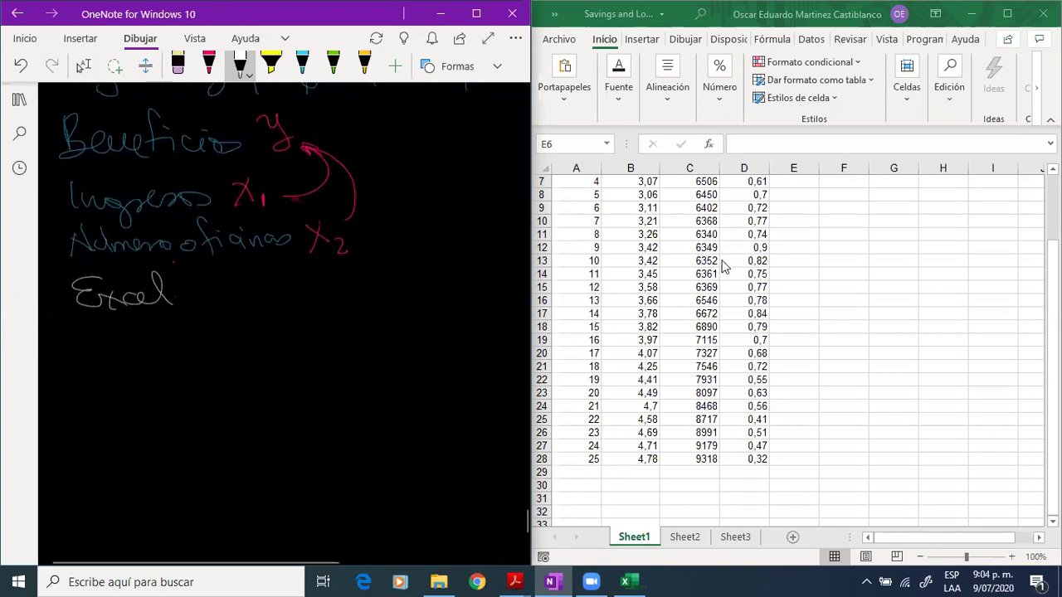
In Excel, delete rows 1 and 2 of Sheet1, holding the table title and the blank line above the headers.
scroll(743, 214, up, 2)
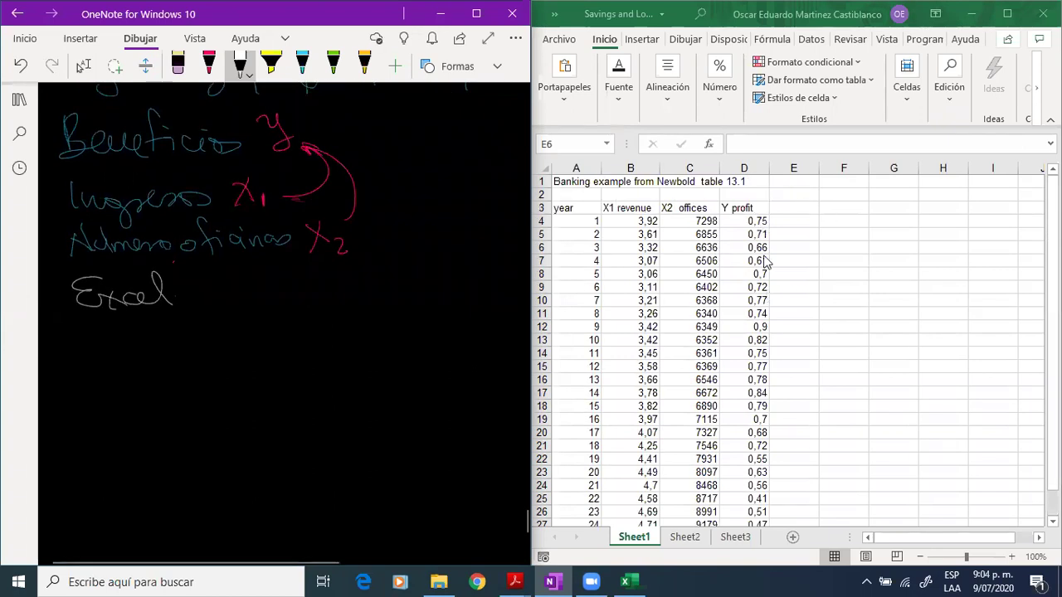
click(537, 182)
drag(538, 181, 539, 194)
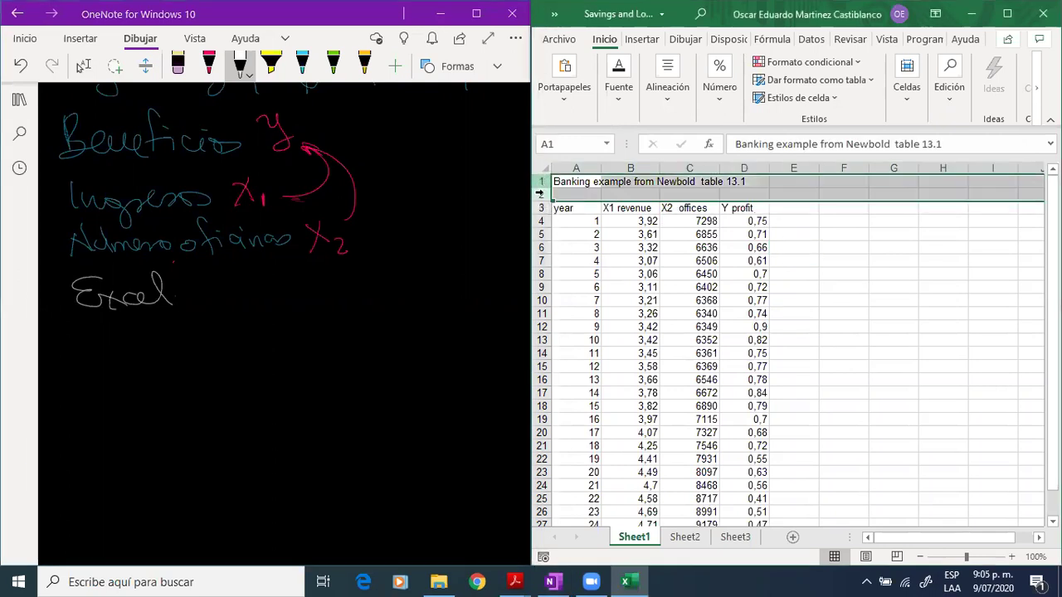
right_click(537, 182)
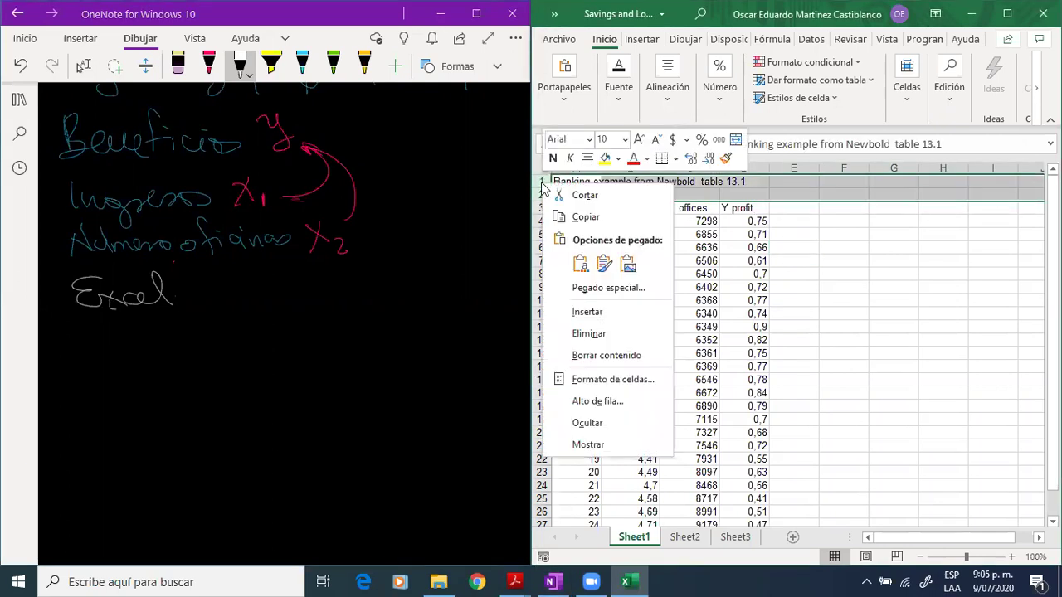
click(600, 333)
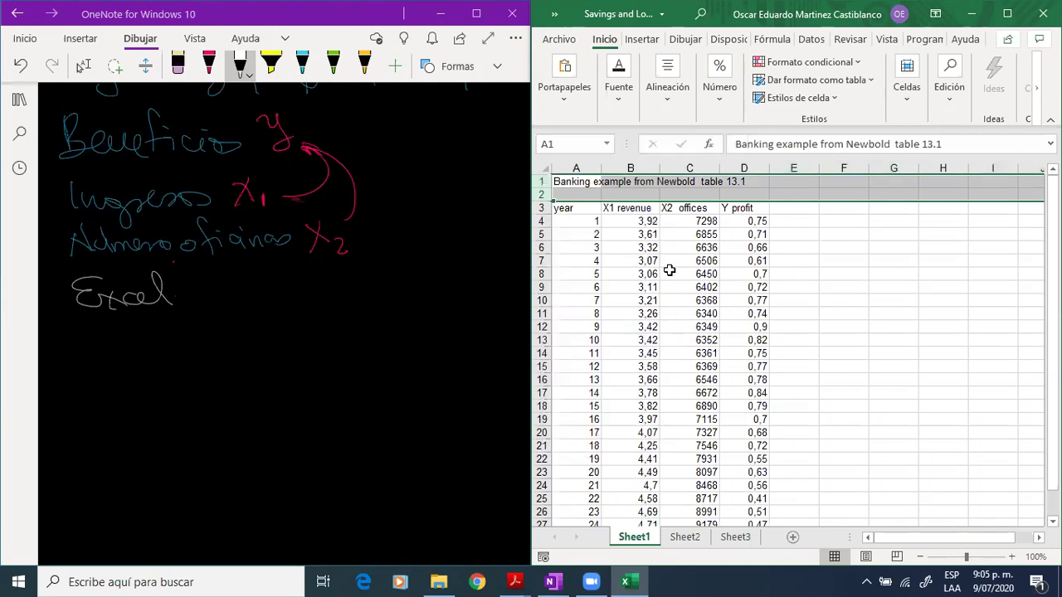
click(821, 284)
click(824, 180)
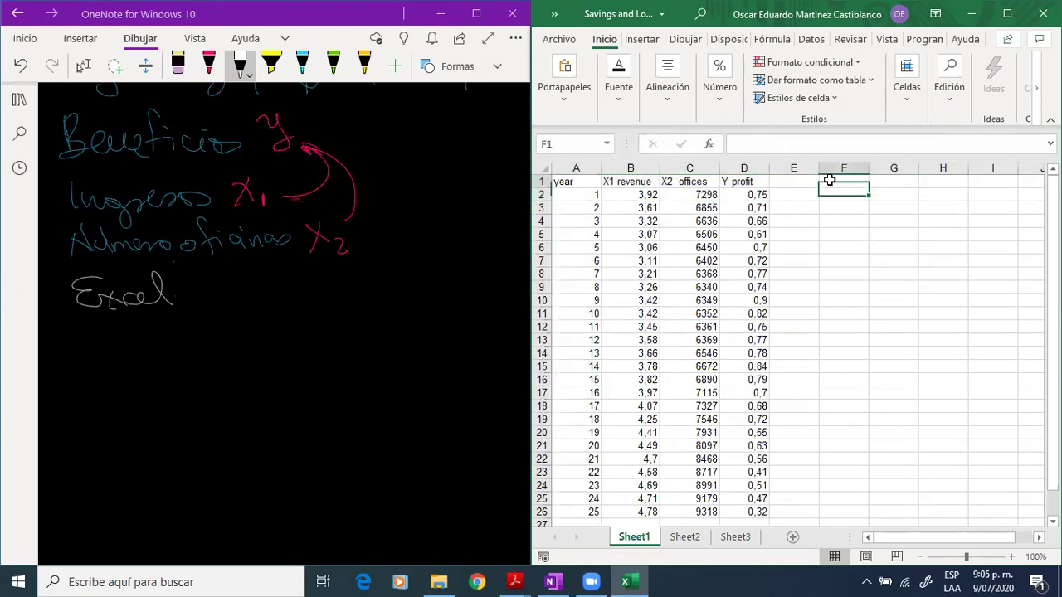
Set up a data-analysis Regression with Y profit D1:D26 as the Y range and revenue and offices B1:C26 as the X range.
click(811, 39)
click(987, 63)
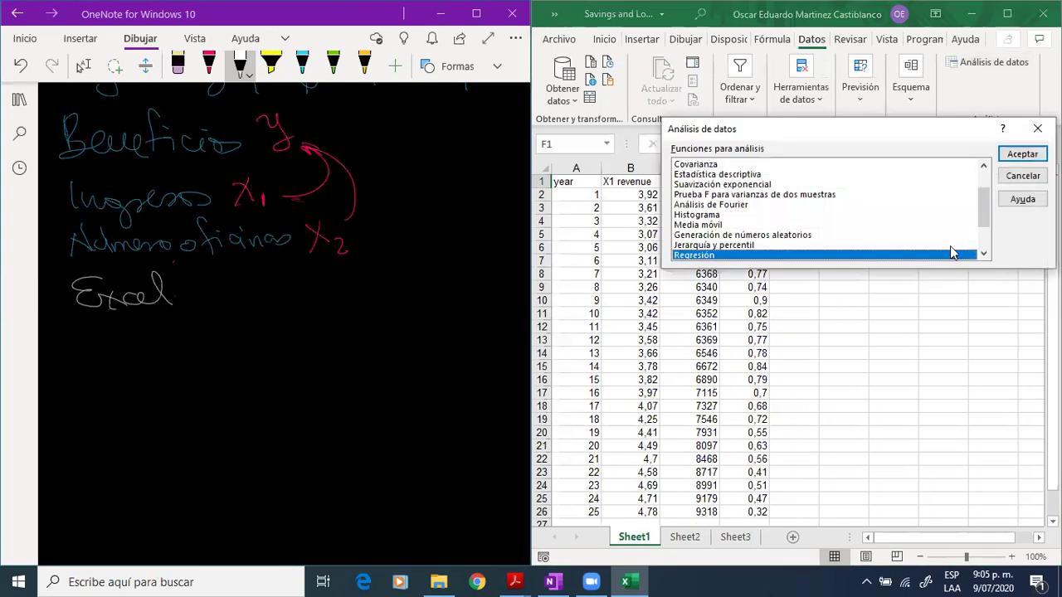
click(1022, 154)
click(915, 97)
click(927, 97)
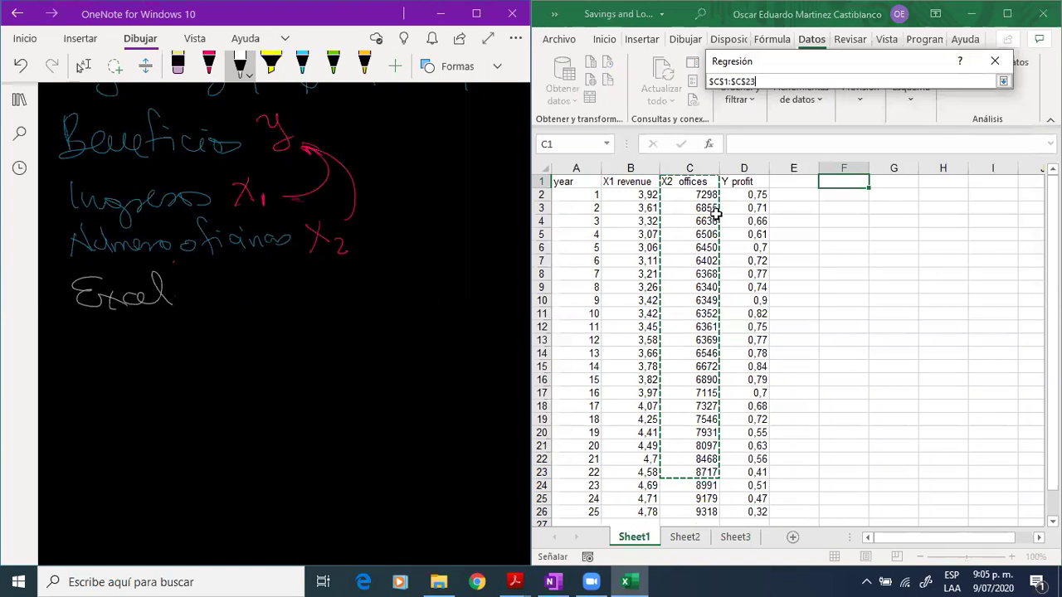
click(735, 183)
drag(735, 183, 735, 508)
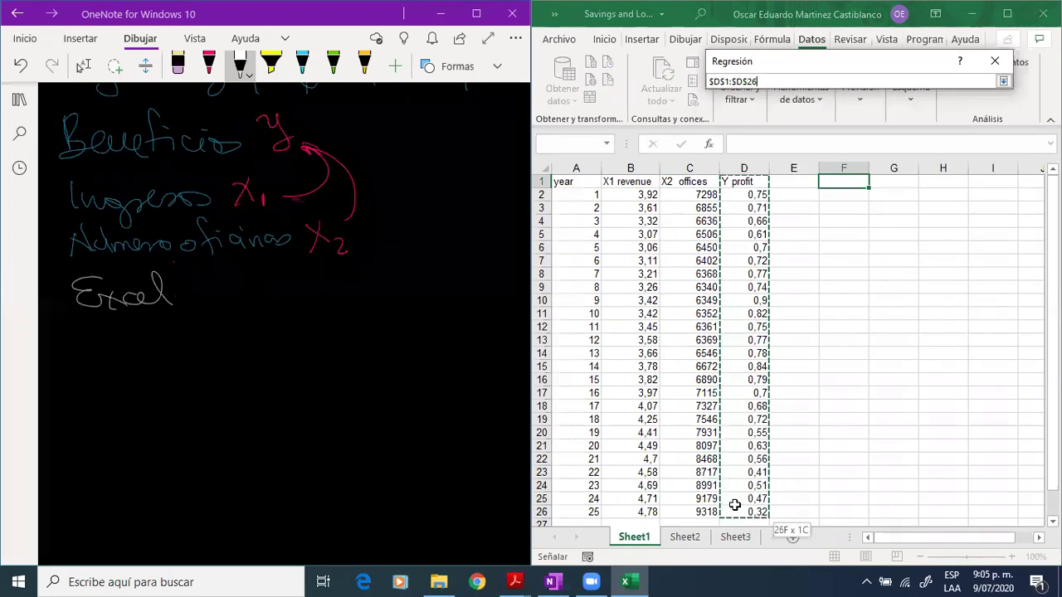
key(Return)
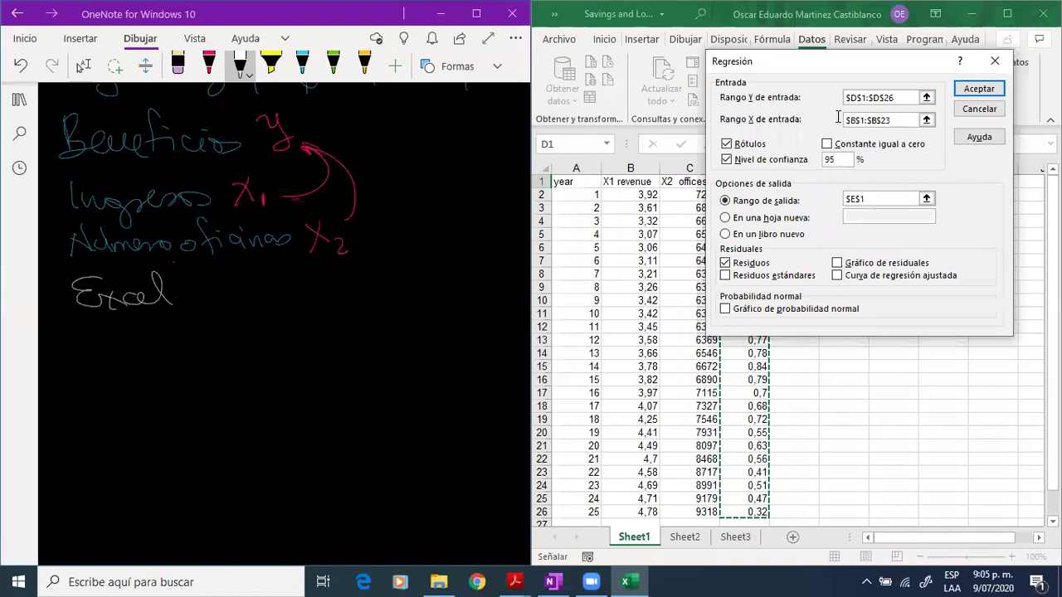
click(926, 121)
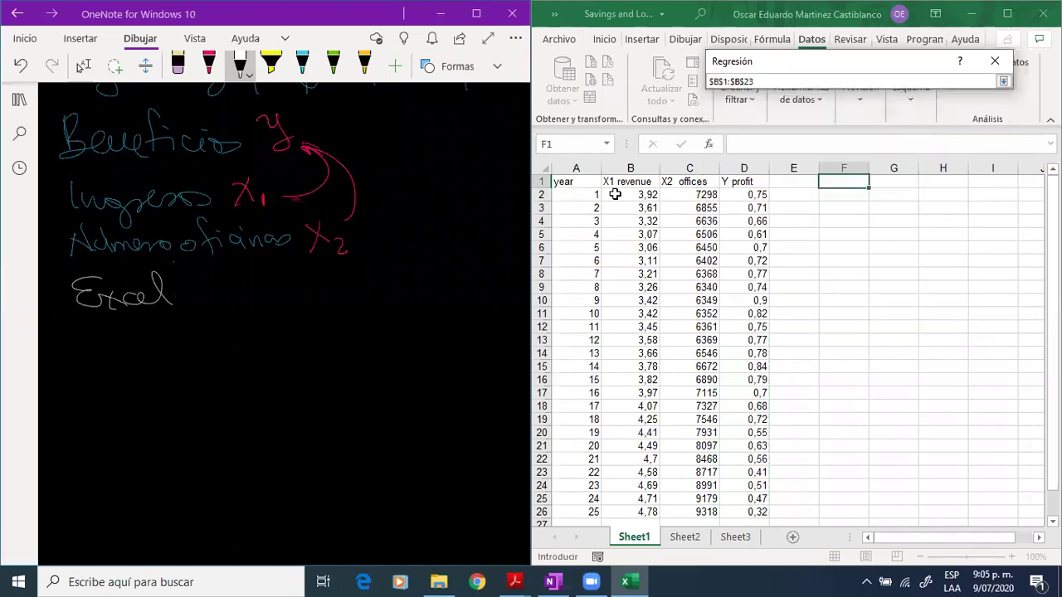
drag(621, 182, 668, 510)
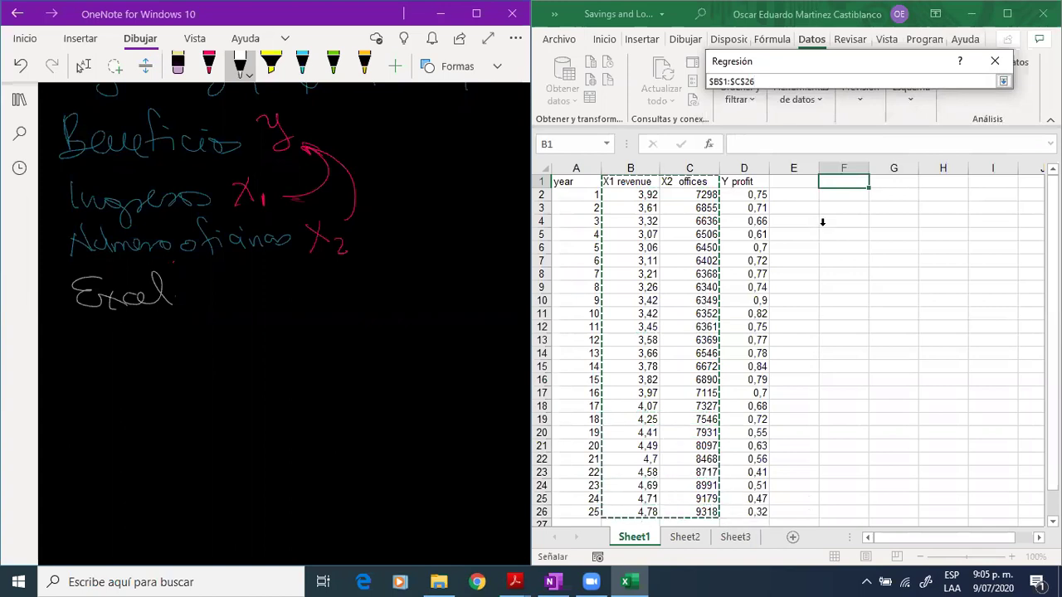
click(1002, 80)
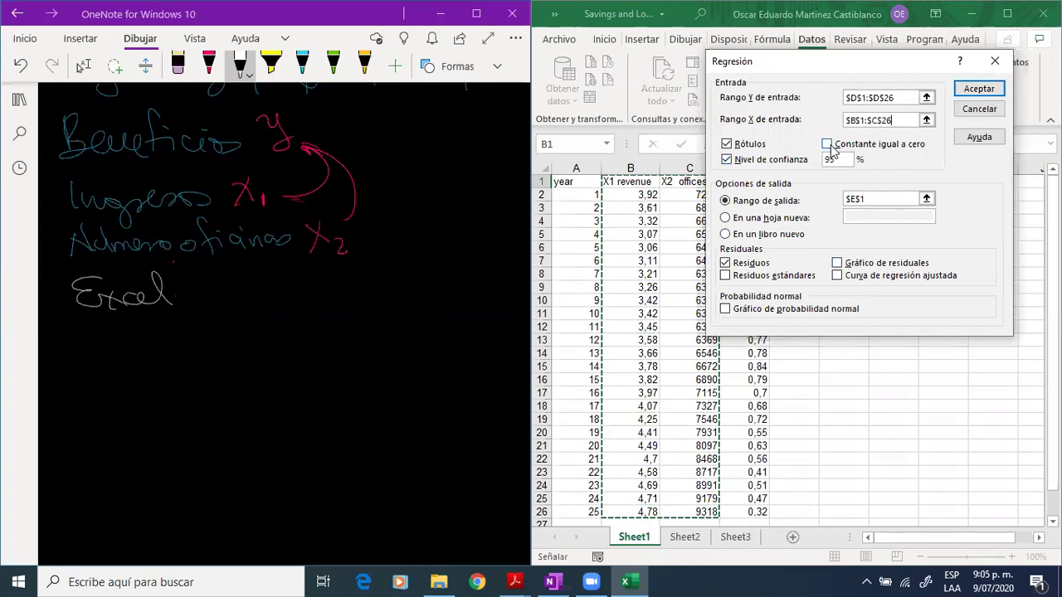
Turn off the Residuos option and generate the regression output at cell E1.
click(758, 263)
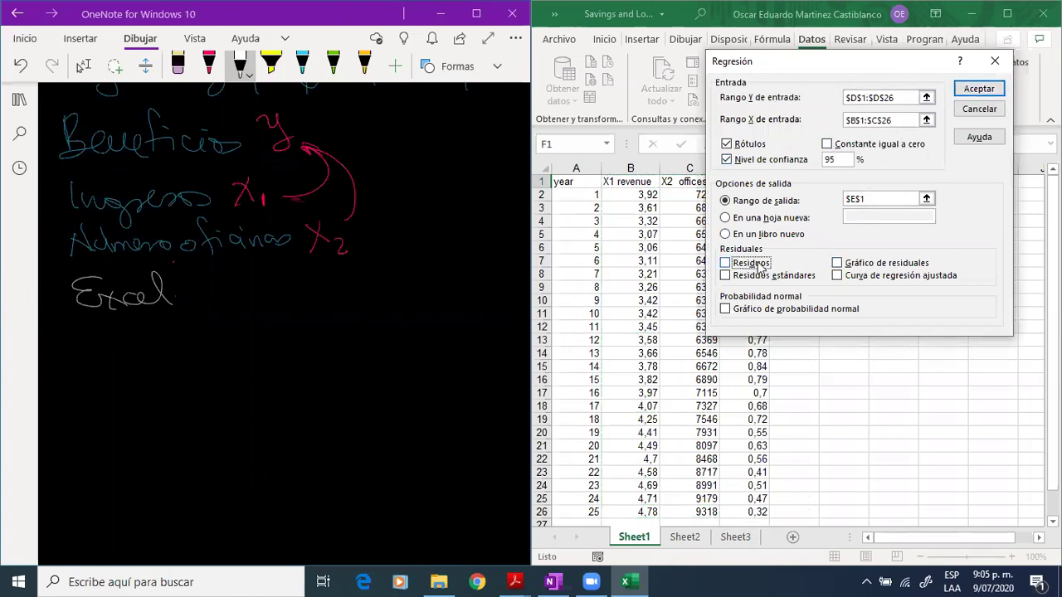
click(980, 88)
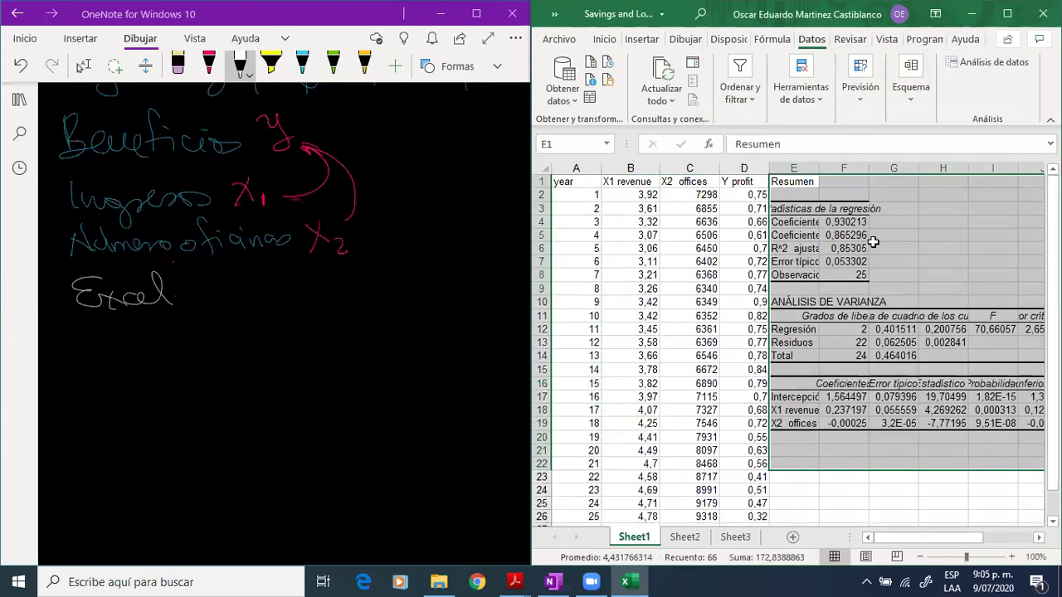
scroll(872, 241, right, 2)
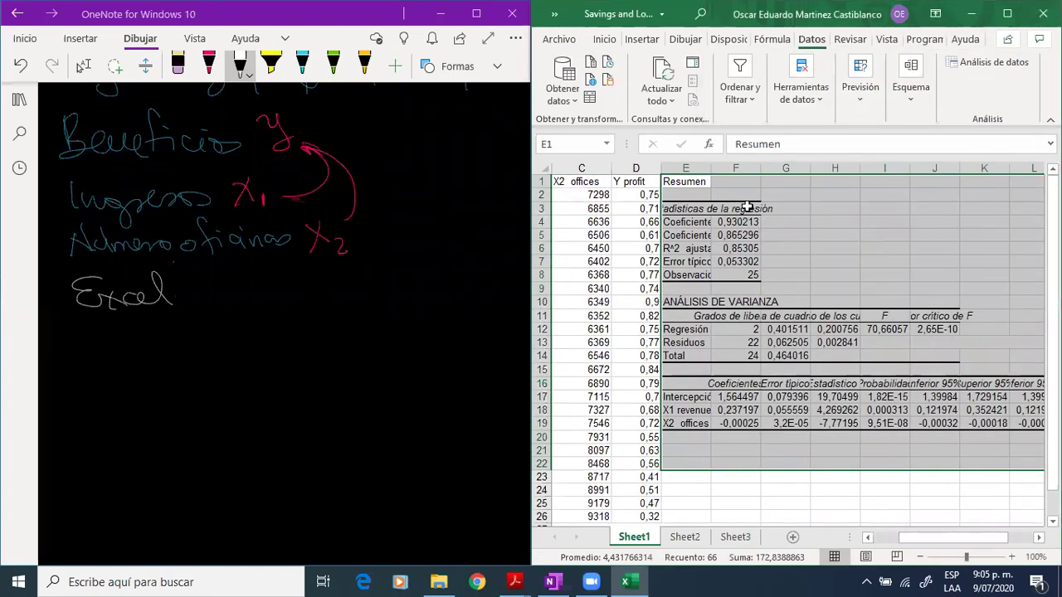
Fit column E's width to the regression output labels.
double_click(710, 168)
click(838, 224)
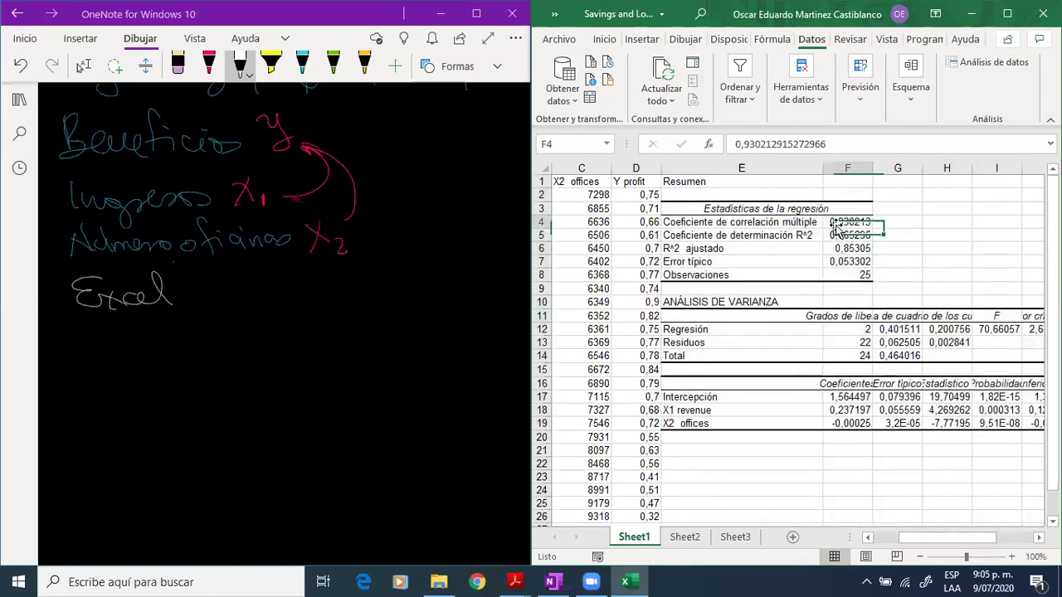
click(809, 222)
click(835, 224)
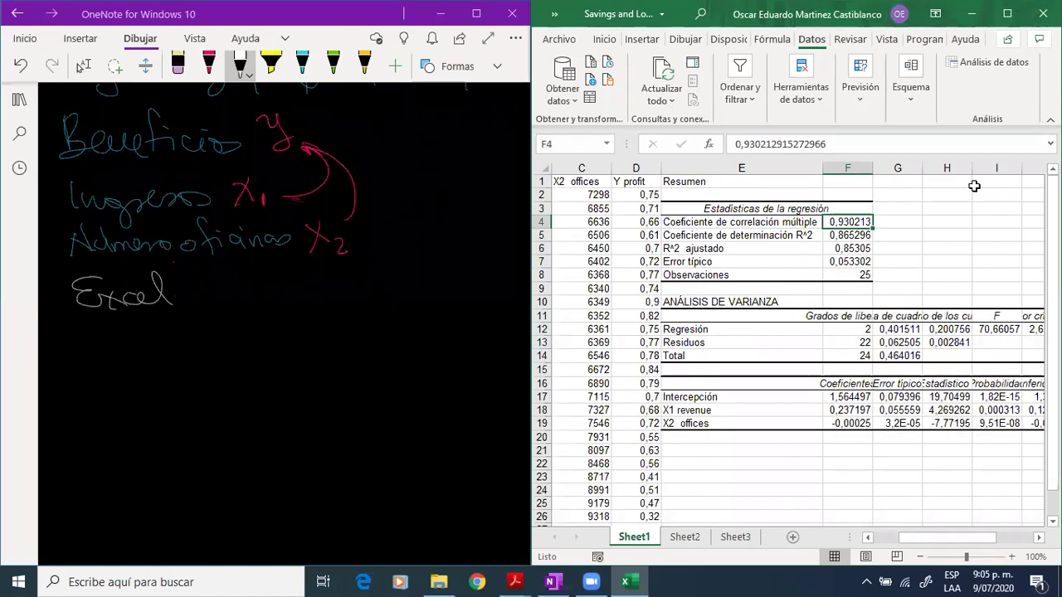
Capture the Estadísticas de la regresión table as a screen snip and paste it below "Excel" in the OneNote notes.
key(Up)
key(Left)
key(Right)
key(Right)
key(Right)
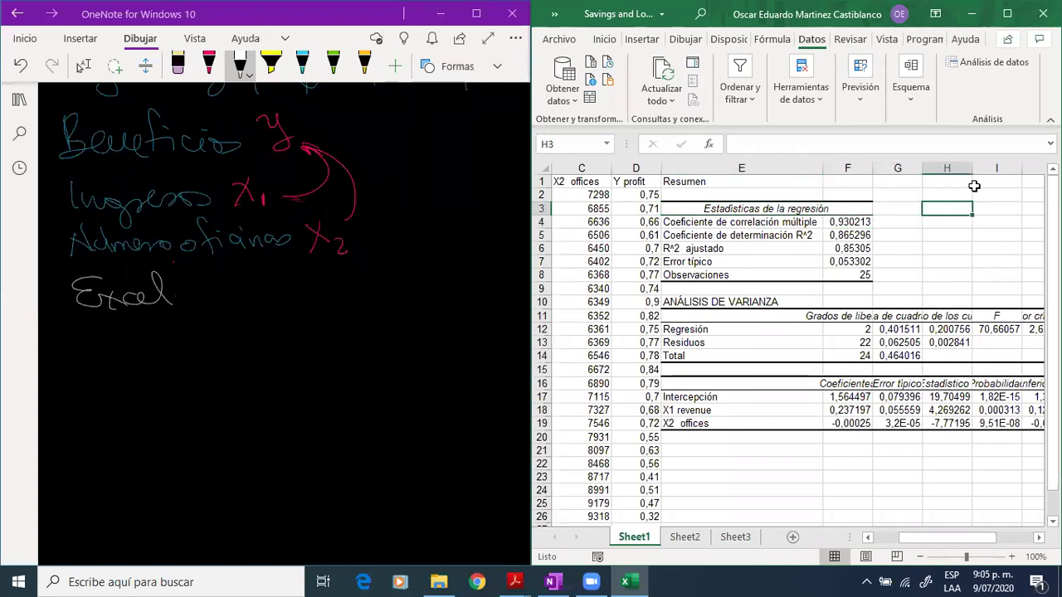
key(super+shift+s)
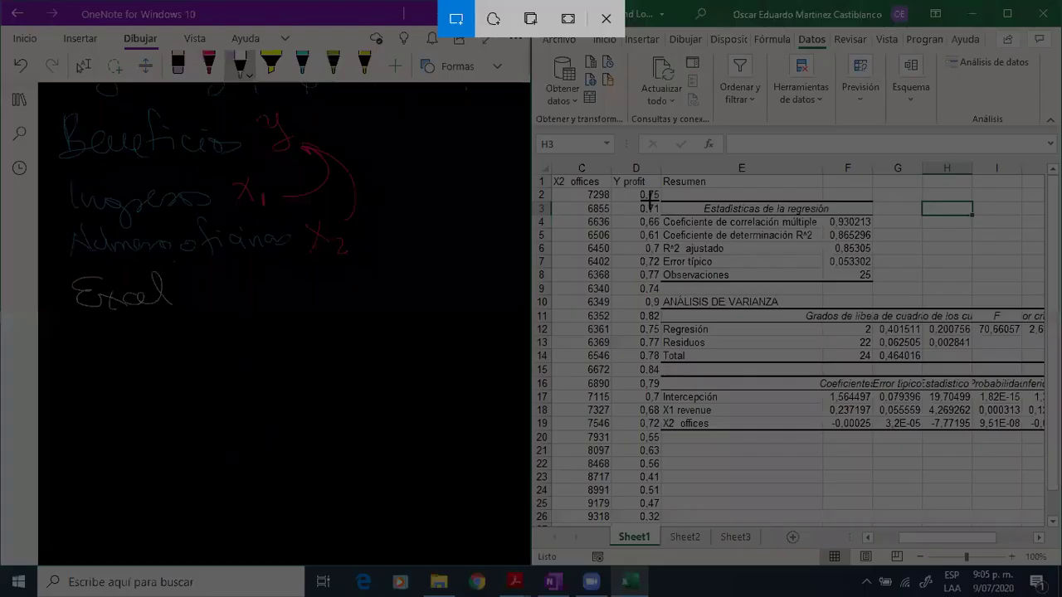
drag(660, 202, 874, 284)
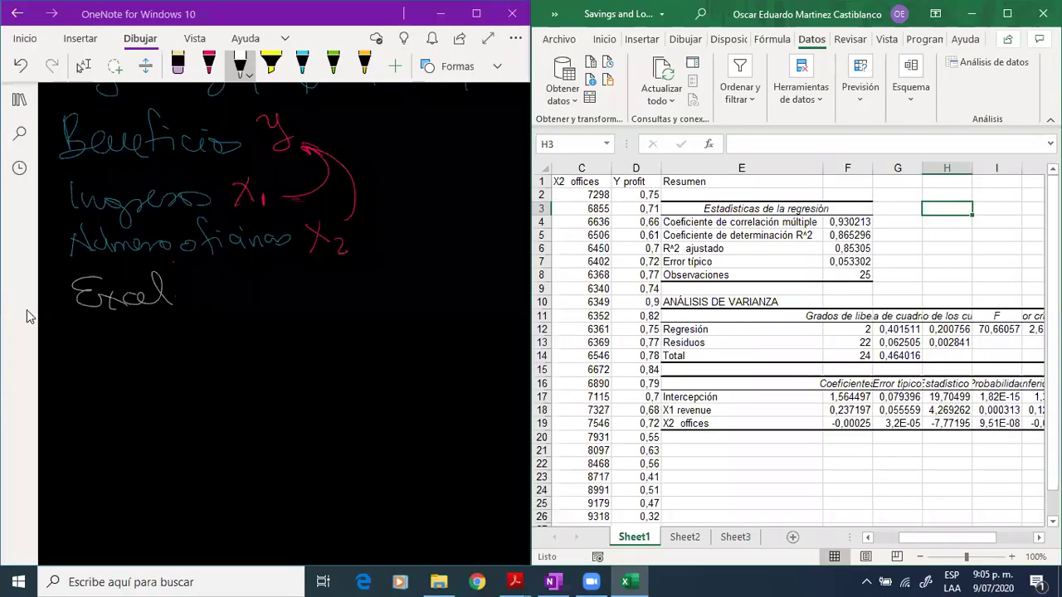
click(67, 327)
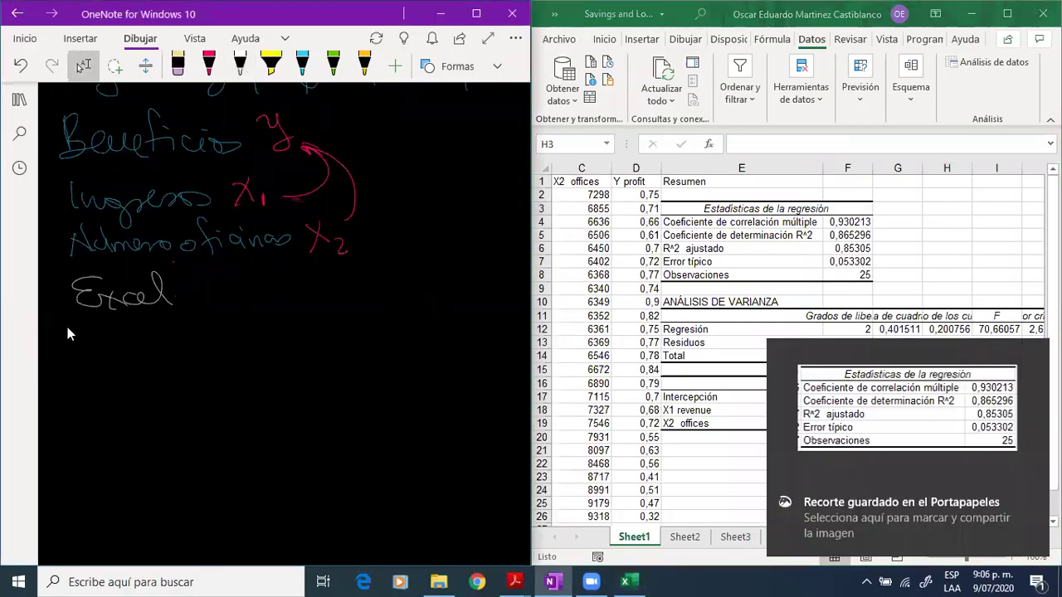
key(ctrl+v)
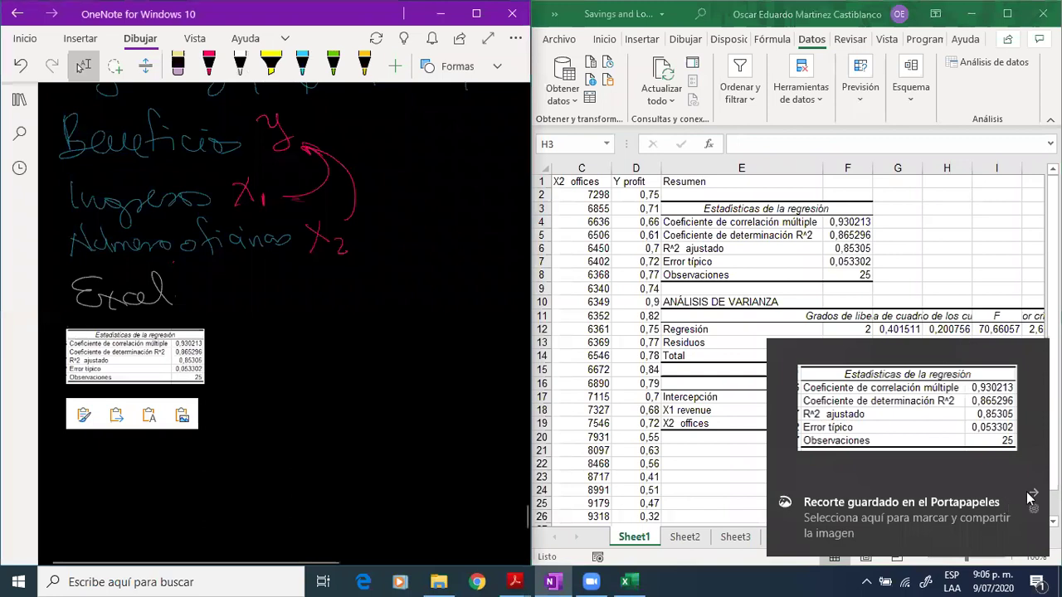
Enlarge the pasted regression statistics image to span most of the note's visible width.
click(203, 383)
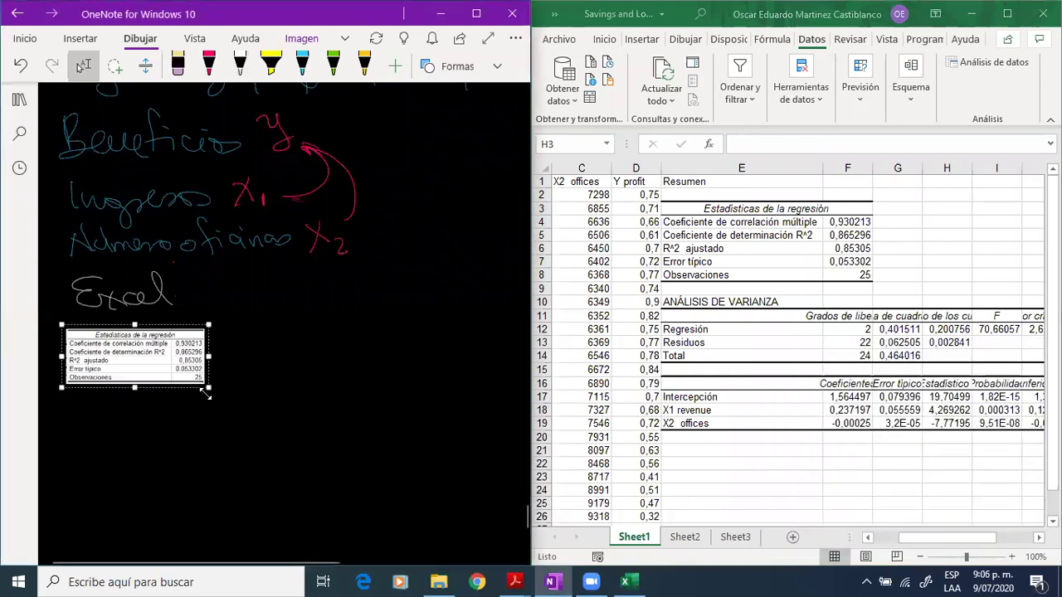
drag(297, 445, 319, 465)
drag(327, 471, 410, 468)
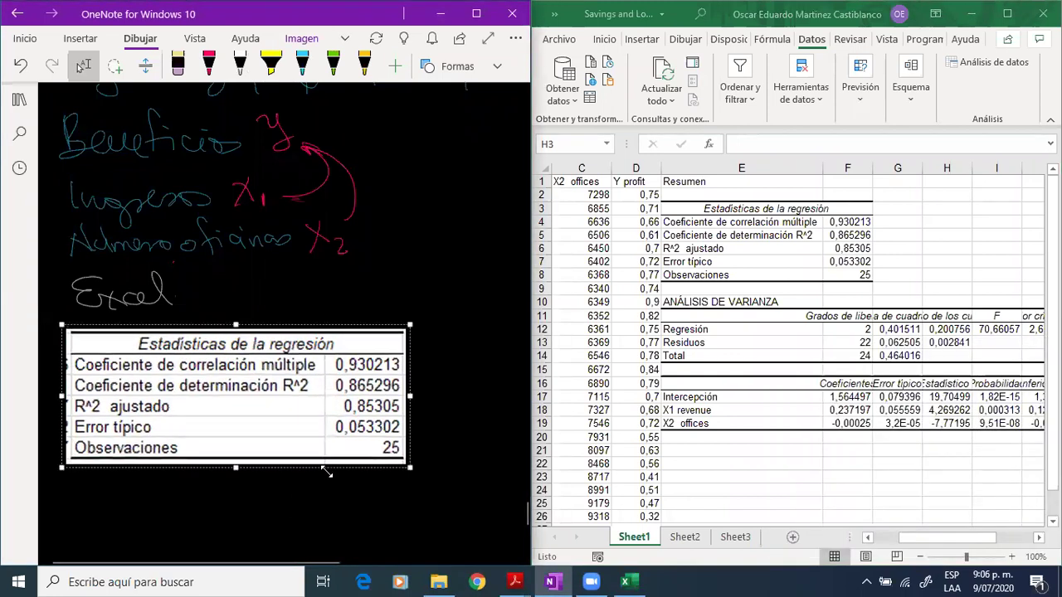
In red, tick the multiple correlation and R^2 determination coefficients and circle the Y beside Beneficio.
click(240, 66)
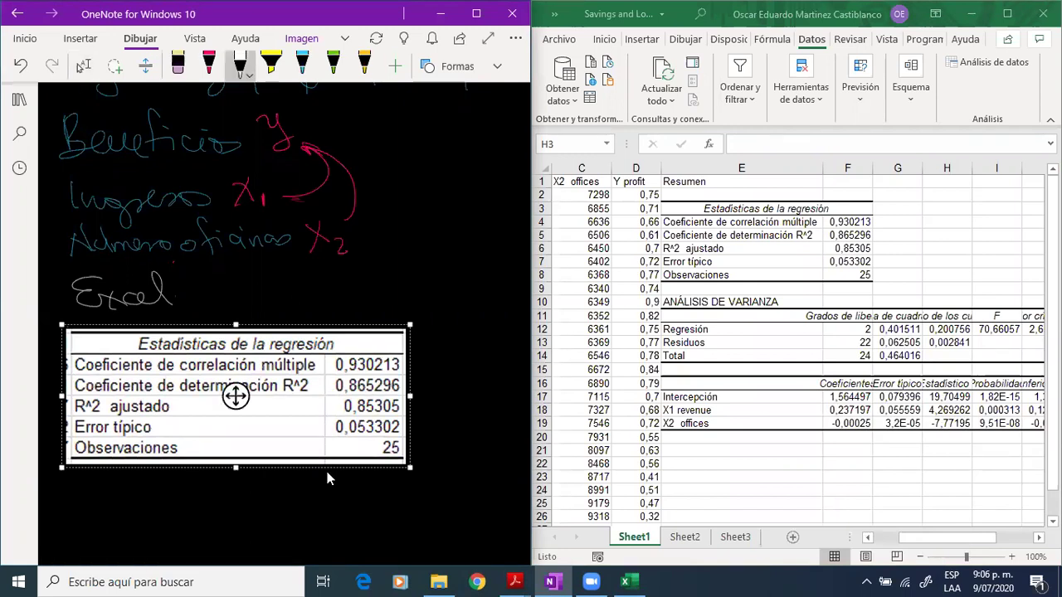
click(209, 66)
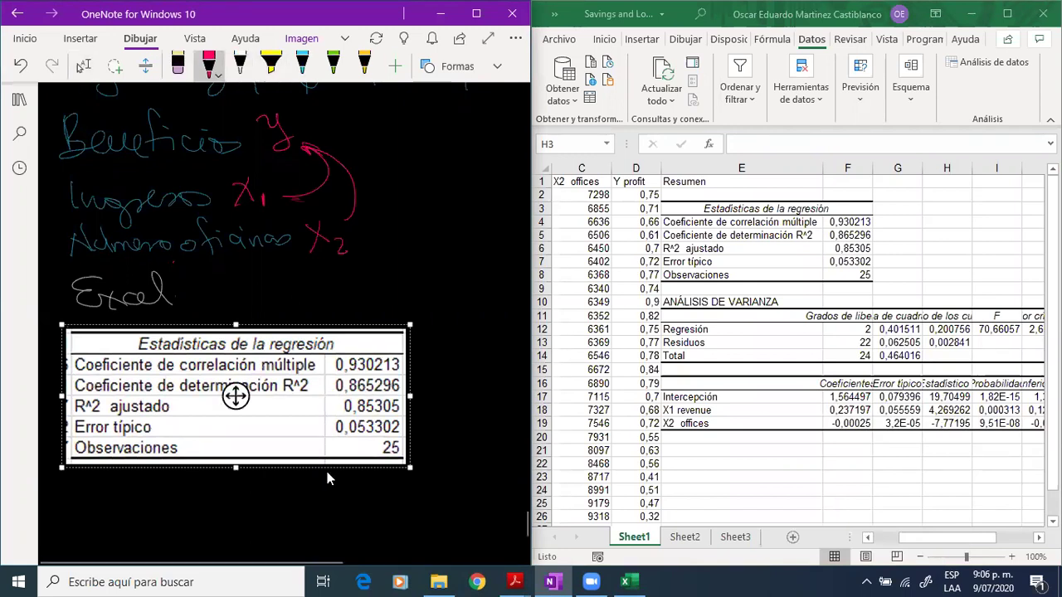
drag(417, 357, 448, 340)
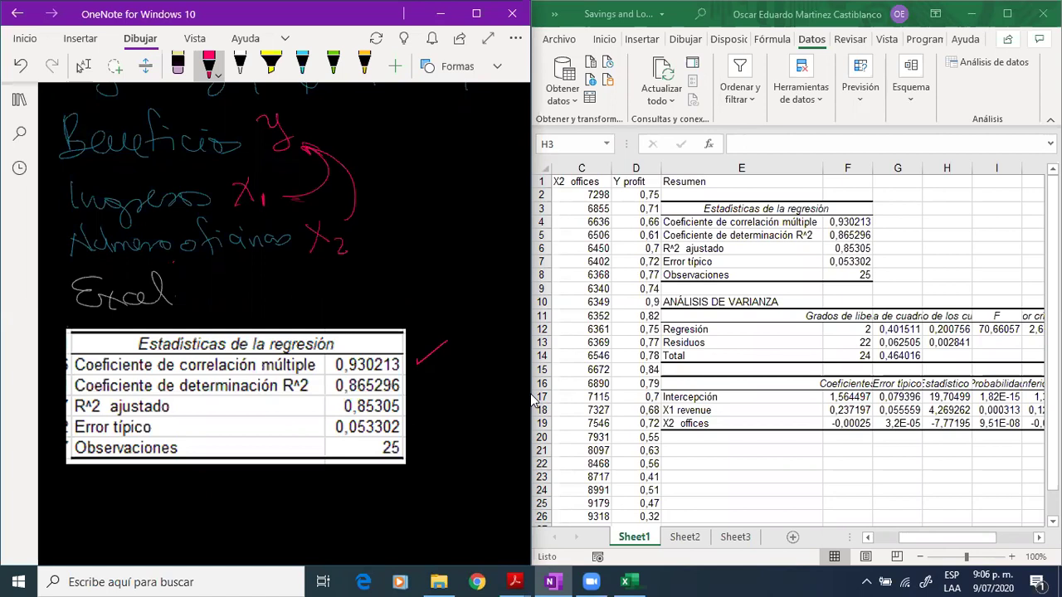
drag(414, 380, 447, 374)
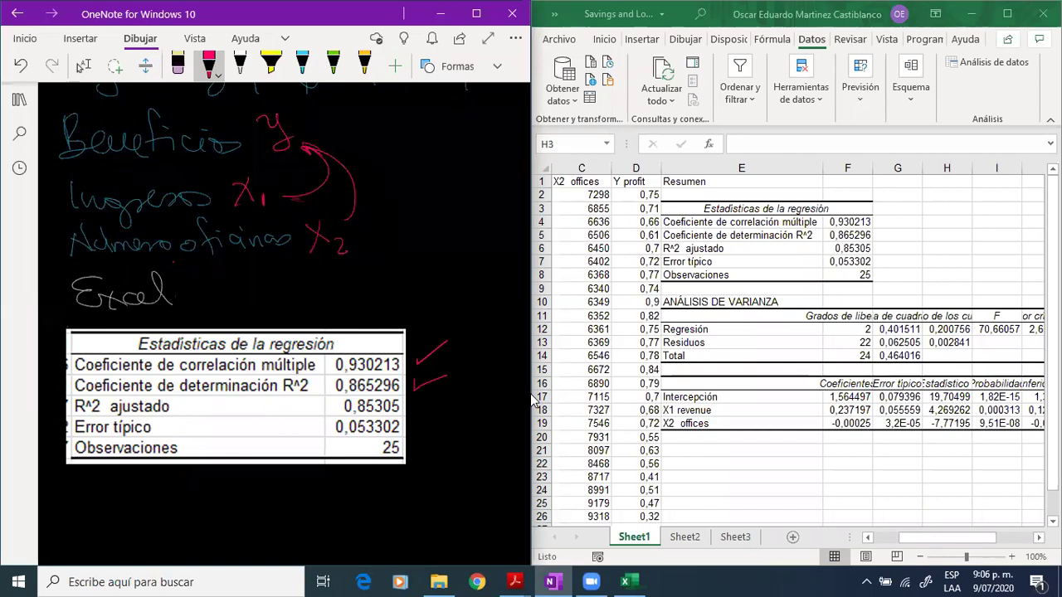
mouse_move(271, 100)
mouse_down()
mouse_move(241, 135)
mouse_move(236, 108)
mouse_up()
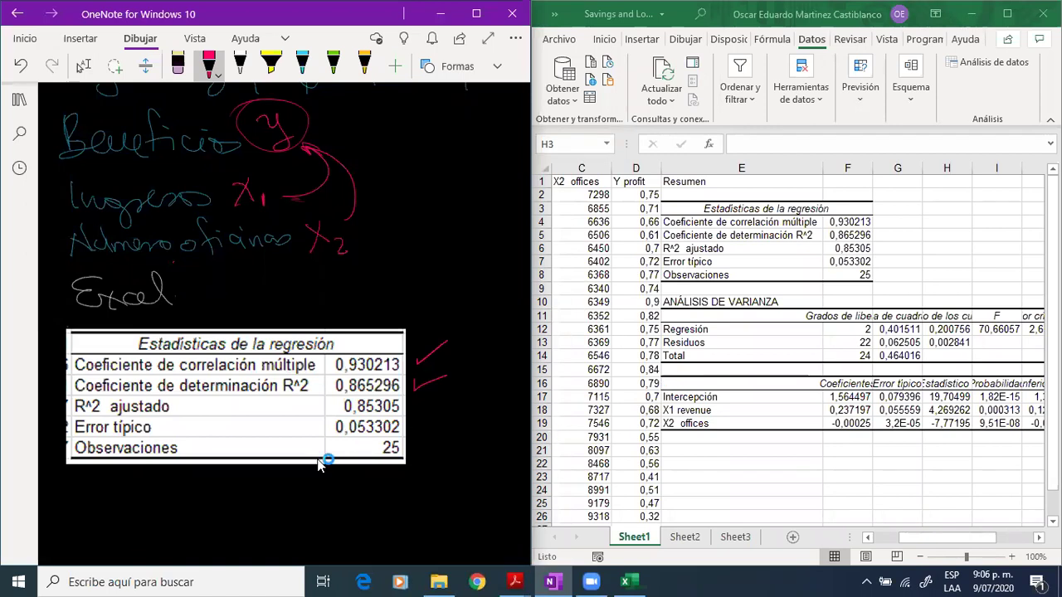
Snip the labels and Coeficientes column of Excel's coefficient table and paste it enlarged below the statistics image in OneNote.
scroll(318, 461, down, 2)
scroll(317, 459, down, 4)
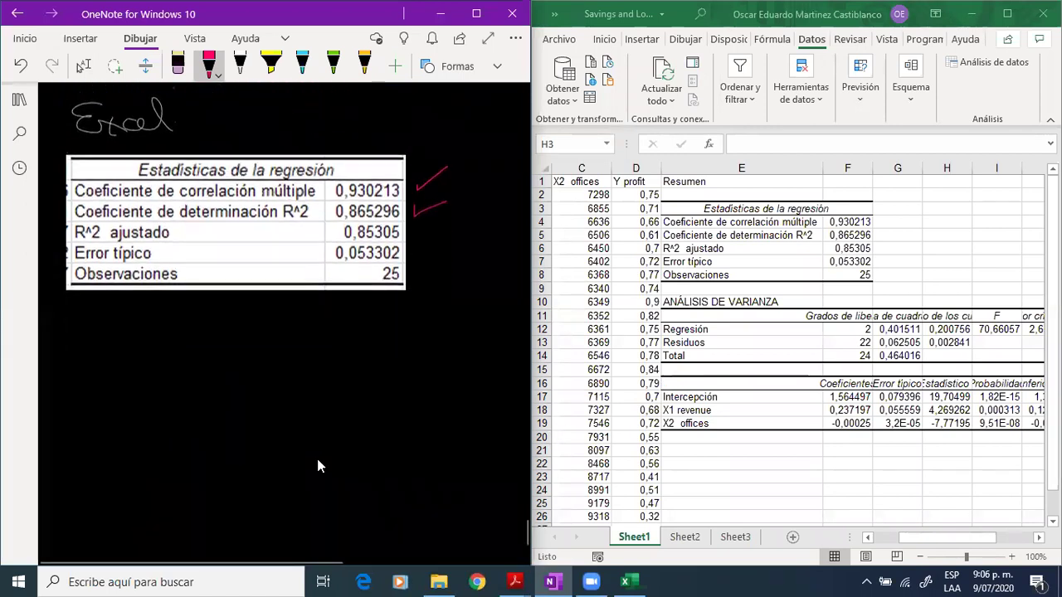
click(744, 370)
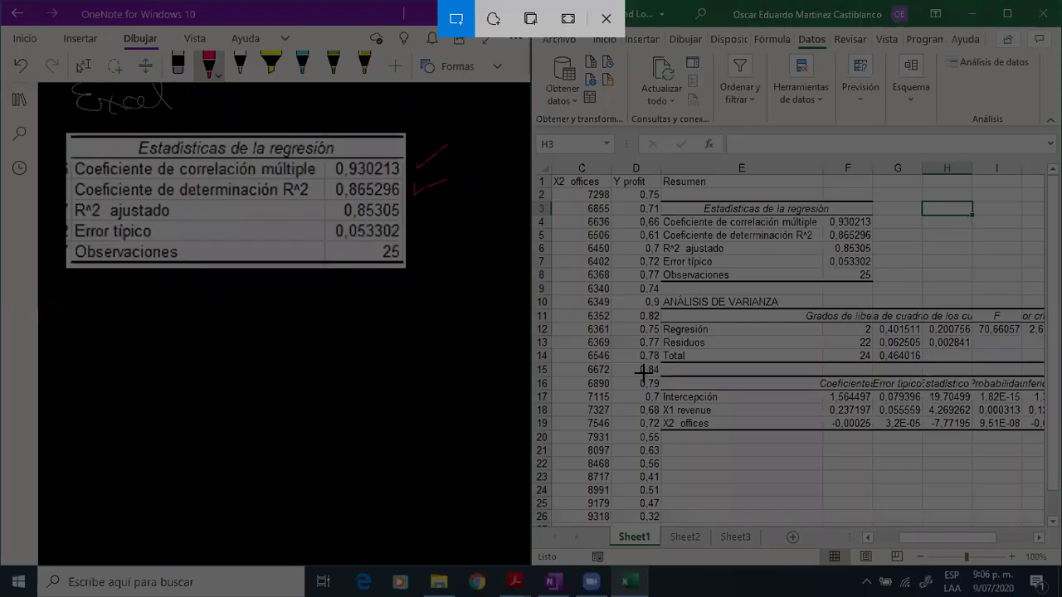
key(super+shift+s)
mouse_move(655, 371)
mouse_down()
mouse_move(754, 425)
mouse_move(867, 442)
mouse_move(875, 430)
mouse_up()
click(67, 304)
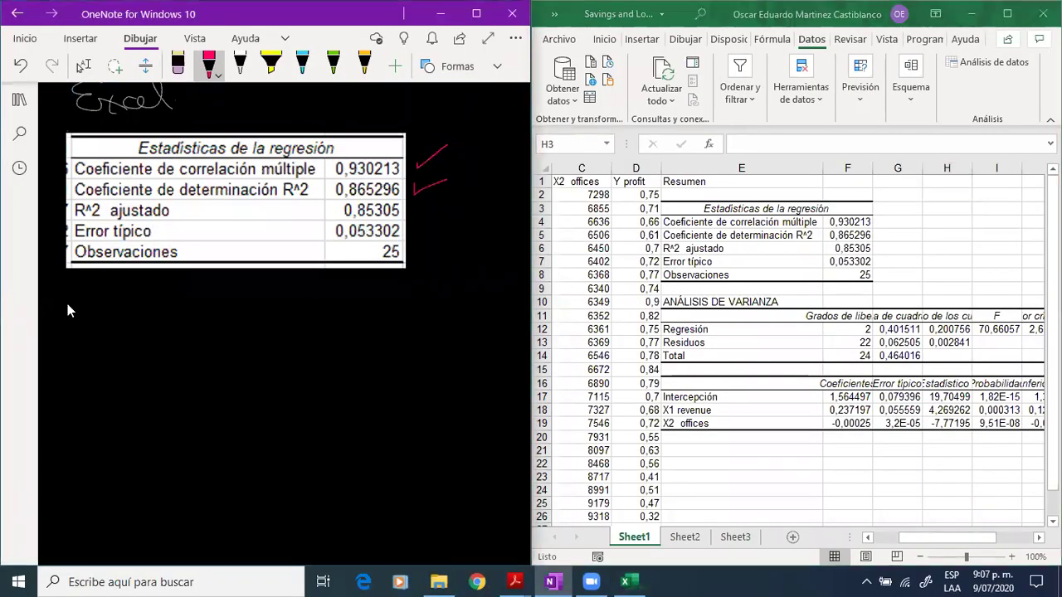
key(ctrl+v)
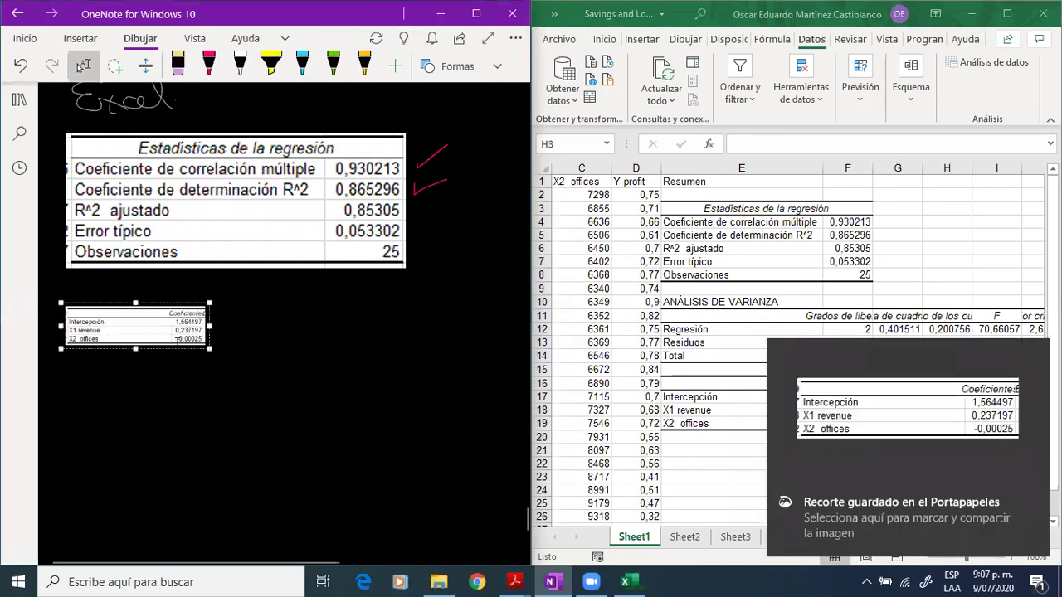
drag(204, 343, 464, 419)
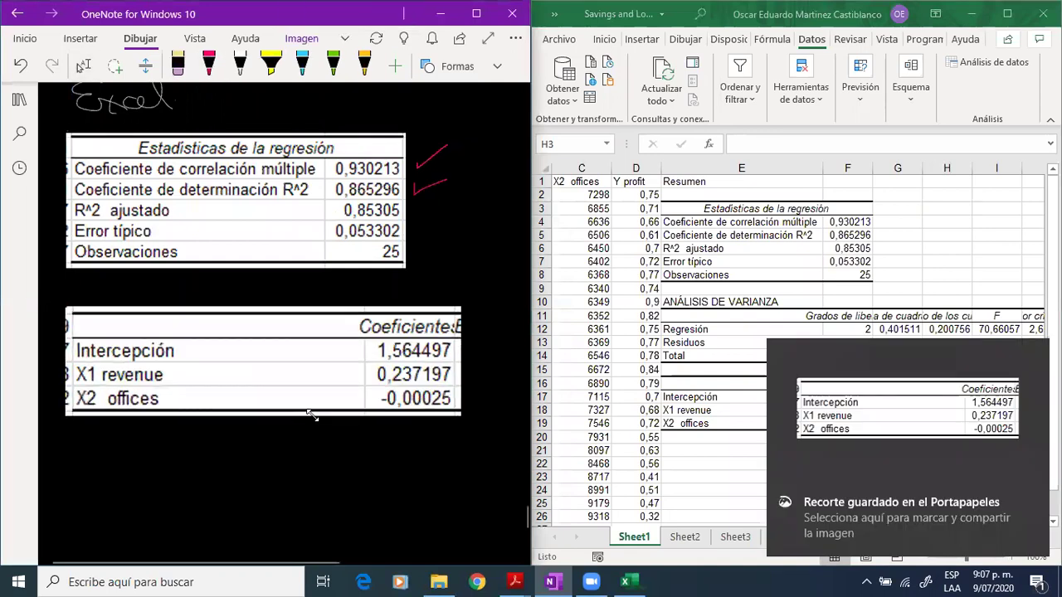
click(1029, 491)
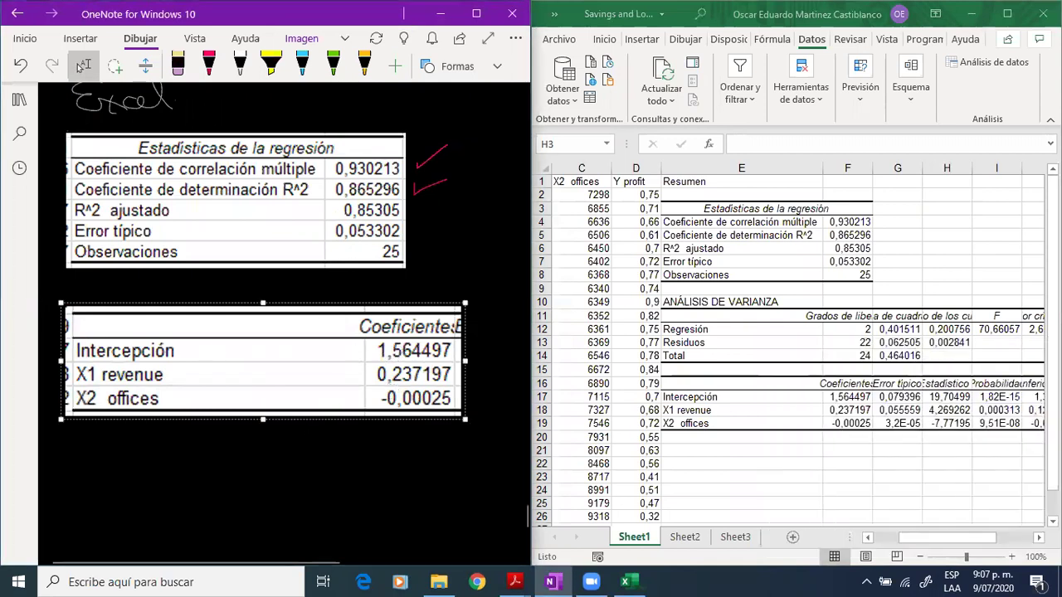
Handwrite the equation "Y = 1,56 + 0,23 X1 - 0,00025 X2" in red below the coefficients image.
scroll(391, 388, down, 1)
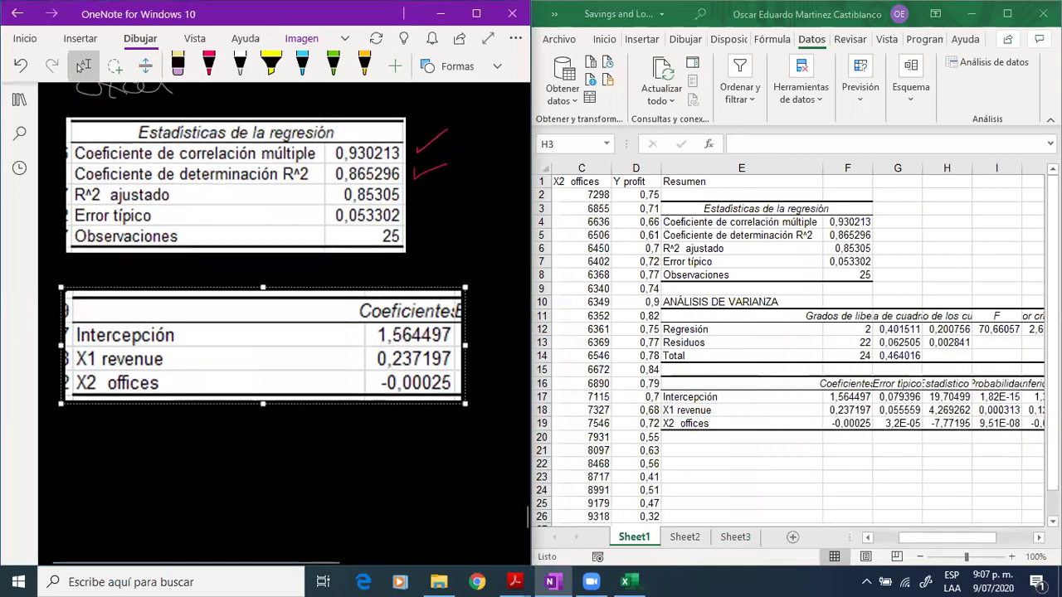
key(alt+d)
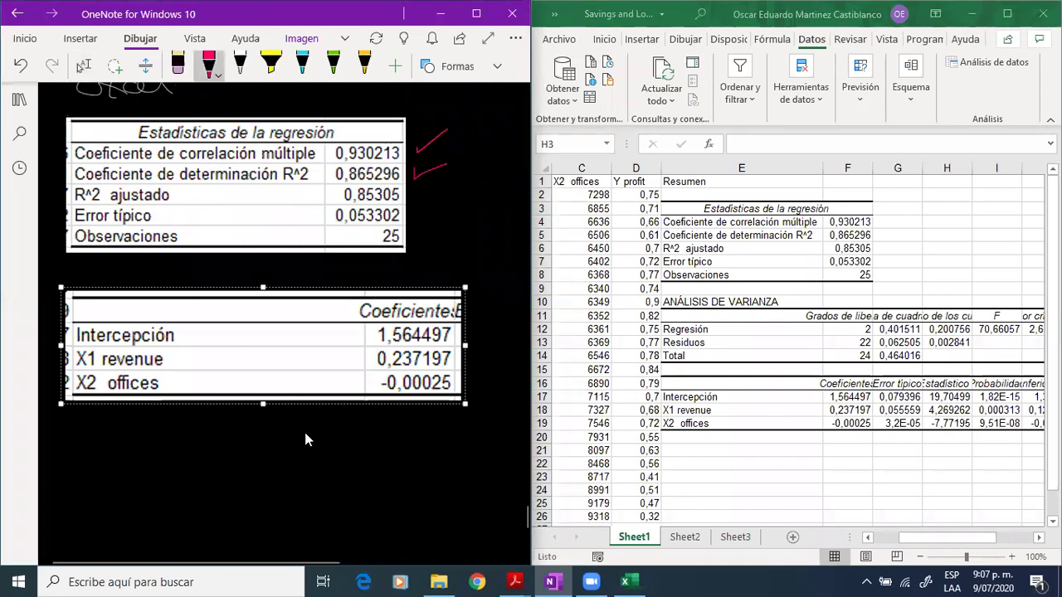
drag(60, 425, 79, 487)
mouse_move(103, 446)
mouse_down()
mouse_move(126, 452)
mouse_move(218, 432)
mouse_move(209, 444)
mouse_move(245, 435)
mouse_move(236, 428)
mouse_up()
mouse_move(257, 448)
mouse_down()
mouse_move(256, 460)
mouse_move(278, 446)
mouse_up()
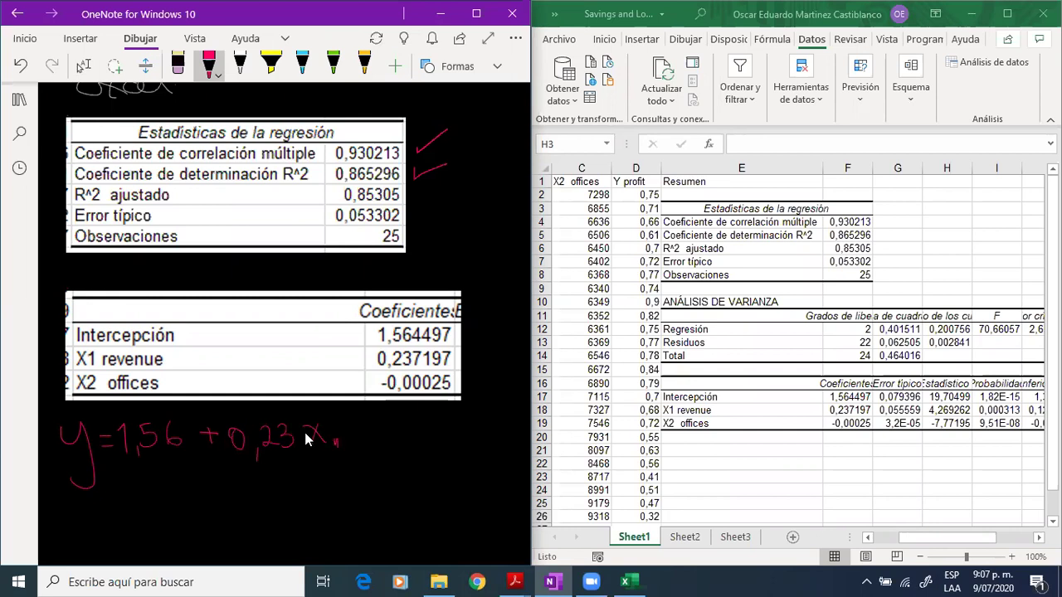
mouse_move(383, 426)
mouse_down()
mouse_move(372, 438)
mouse_move(425, 425)
mouse_move(478, 435)
mouse_up()
mouse_move(476, 422)
mouse_down()
mouse_move(468, 435)
mouse_move(494, 439)
mouse_up()
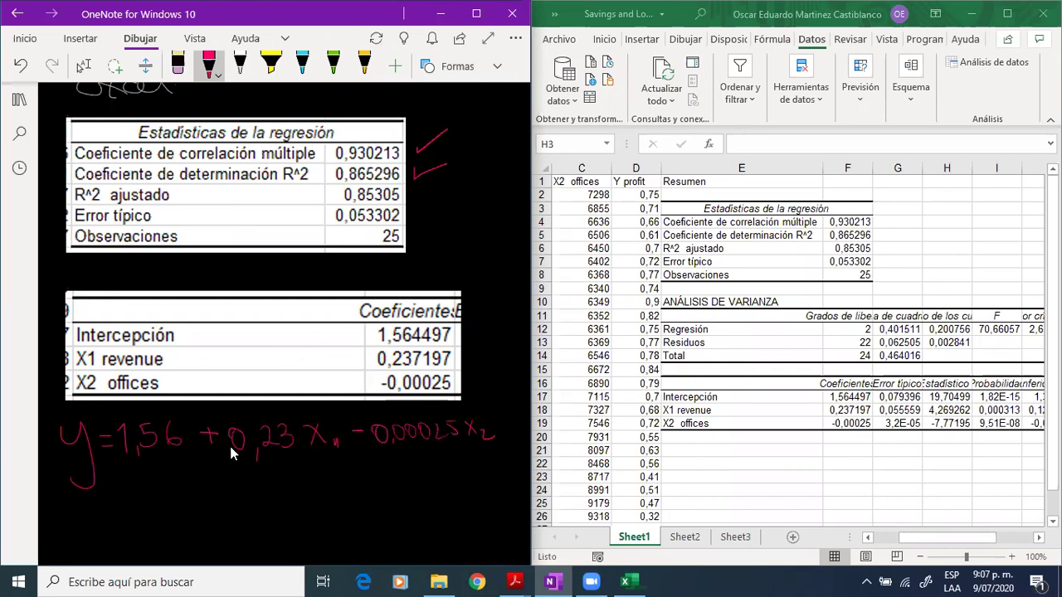
Draw a white bracket under the 0,23 coefficient in the handwritten equation.
scroll(323, 427, down, 1)
scroll(324, 423, down, 2)
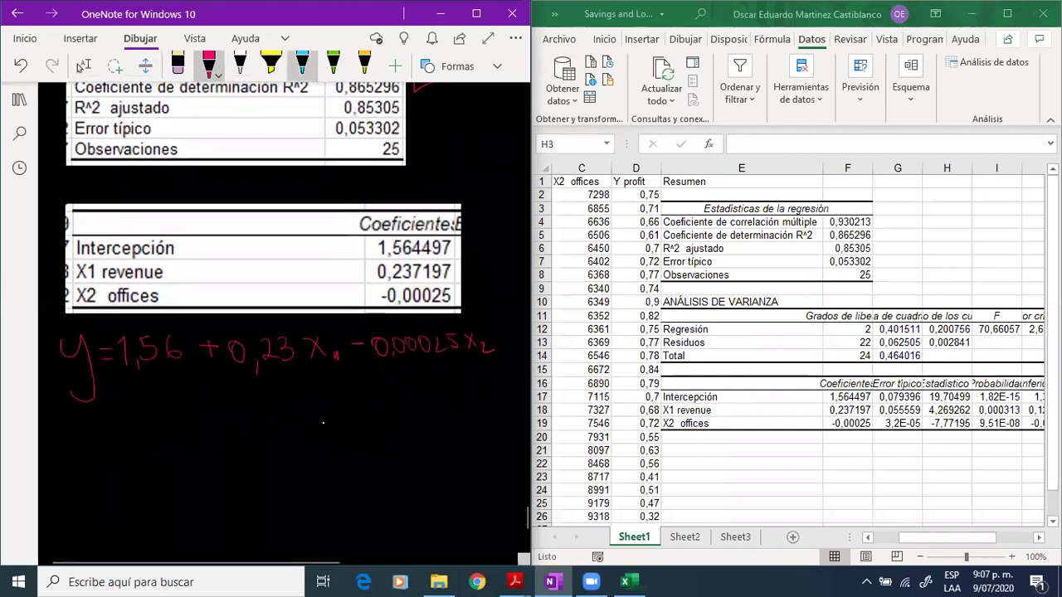
click(240, 63)
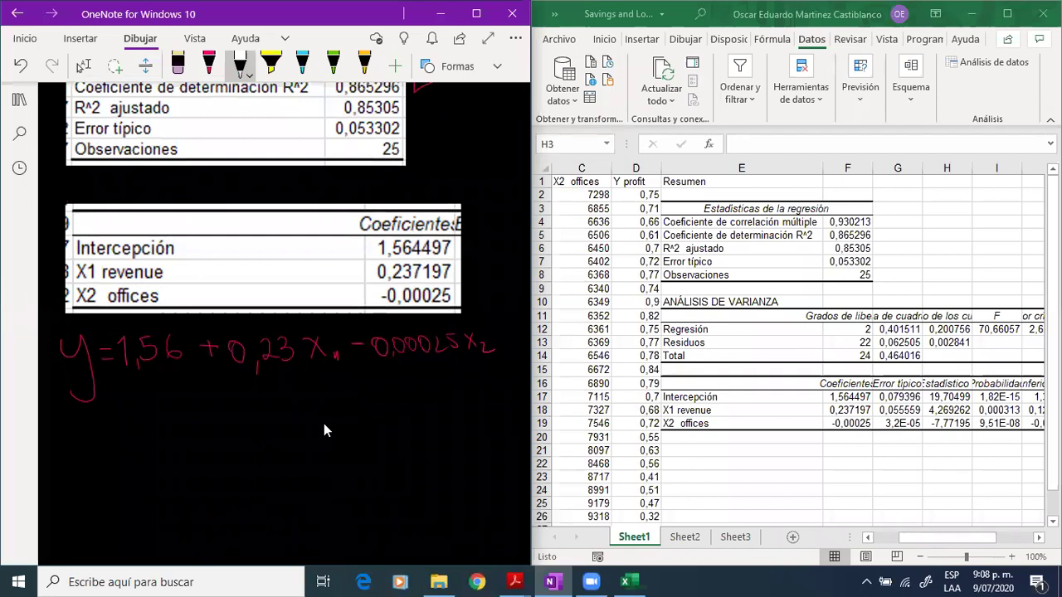
mouse_move(224, 358)
mouse_down()
mouse_move(260, 375)
mouse_move(300, 357)
mouse_up()
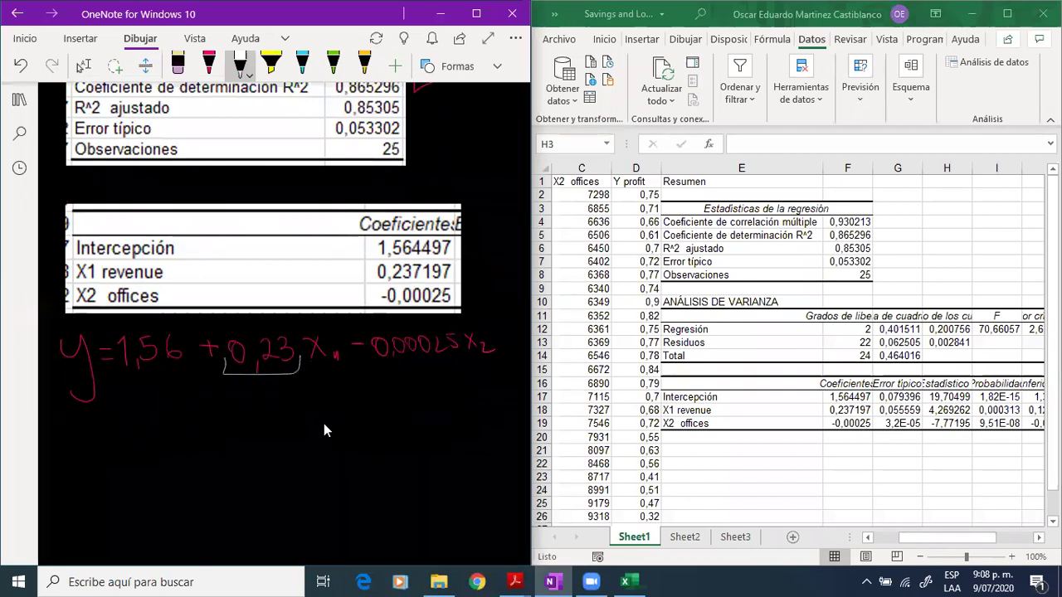
Handwrite "Por cada 1 que aumente ingresos 0,23 aumenta Y" in white below the equation.
scroll(248, 417, down, 1)
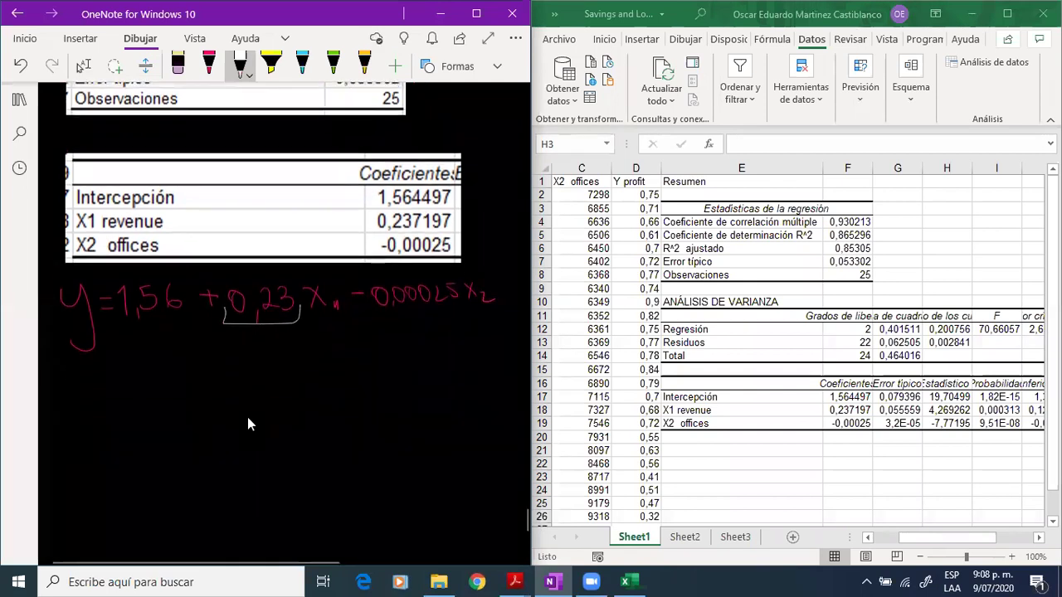
mouse_move(79, 359)
mouse_down()
mouse_move(82, 379)
mouse_move(101, 379)
mouse_move(55, 364)
mouse_move(74, 392)
mouse_move(137, 390)
mouse_move(142, 370)
mouse_move(155, 389)
mouse_move(191, 382)
mouse_move(244, 403)
mouse_move(264, 381)
mouse_move(393, 378)
mouse_up()
key(ctrl+z)
drag(366, 363, 383, 363)
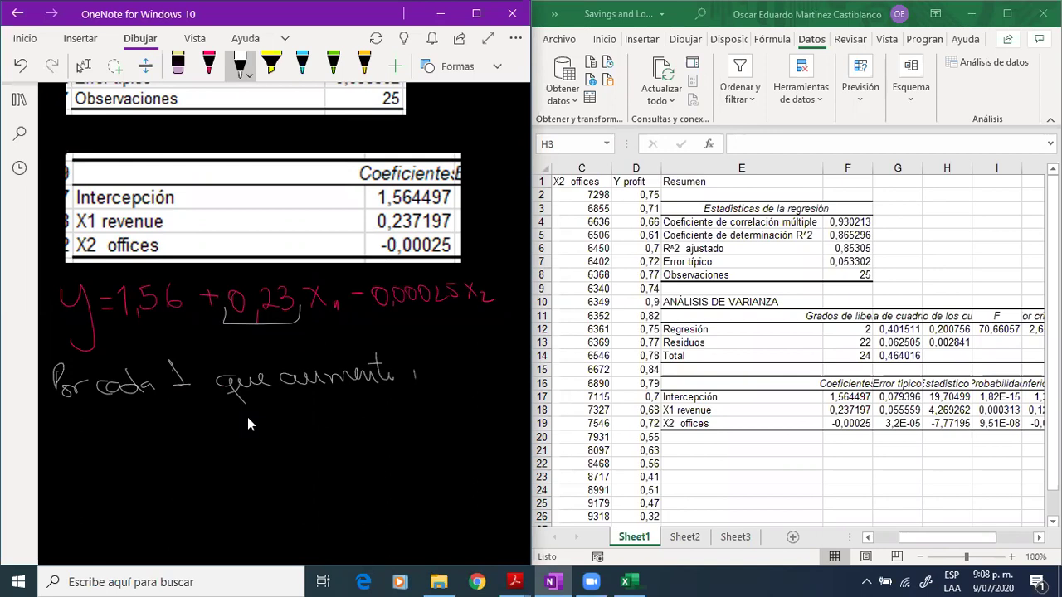
mouse_move(423, 375)
mouse_down()
mouse_move(438, 373)
mouse_move(448, 390)
mouse_move(497, 365)
mouse_up()
mouse_move(63, 426)
mouse_down()
mouse_move(53, 440)
mouse_move(63, 427)
mouse_move(78, 443)
mouse_move(274, 428)
mouse_up()
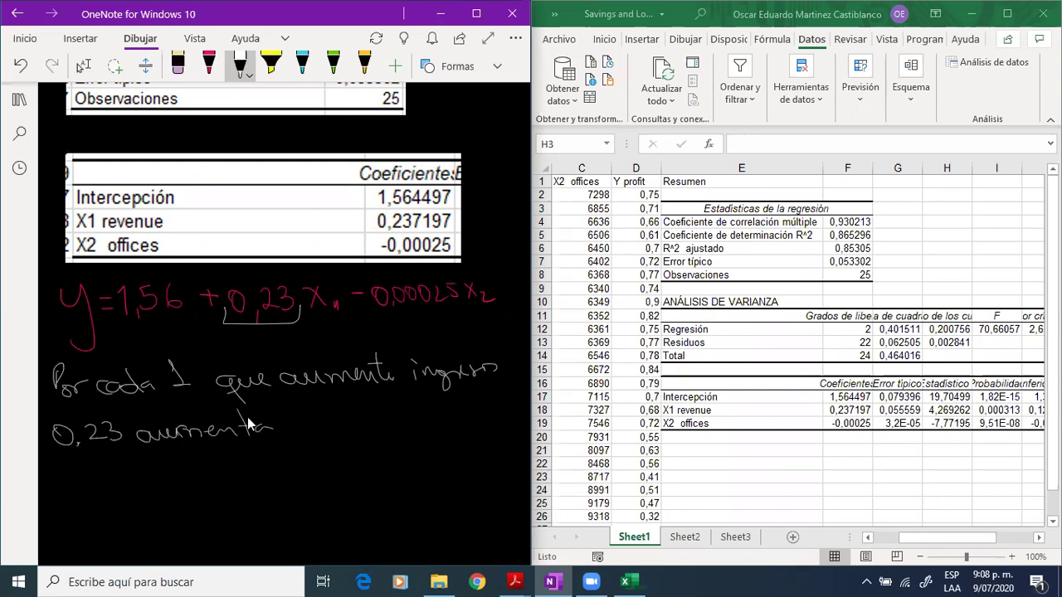
mouse_move(313, 411)
mouse_down()
mouse_move(327, 425)
mouse_move(318, 442)
mouse_up()
Handwrite "Por cada 1 que aumente oficinas, -0.00025 disminuye Y" in white below the ingresos interpretation.
scroll(259, 400, down, 1)
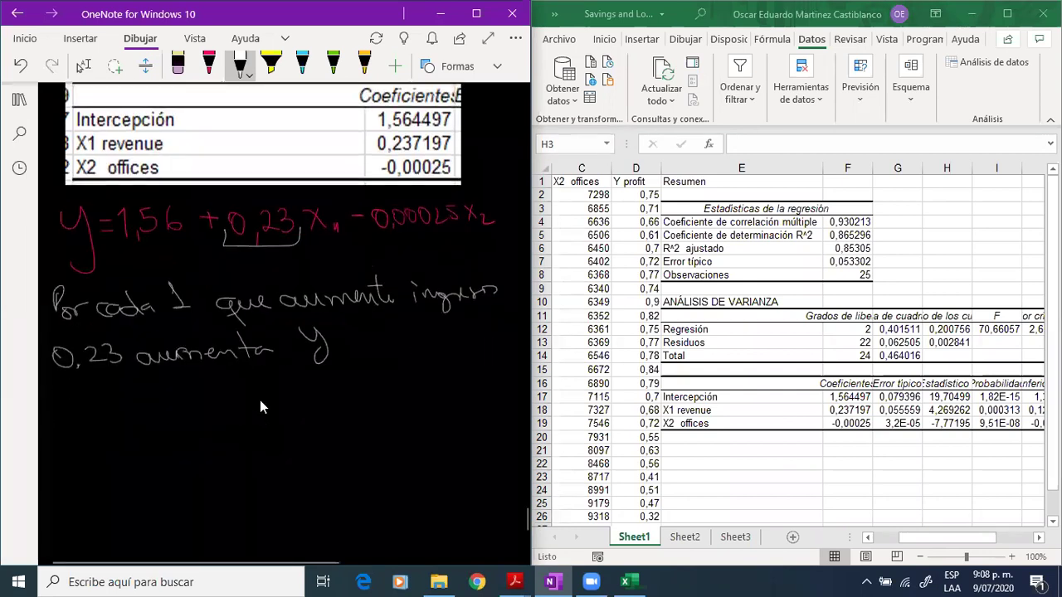
mouse_move(53, 393)
mouse_down()
mouse_move(56, 423)
mouse_move(66, 410)
mouse_move(172, 416)
mouse_move(177, 394)
mouse_move(197, 414)
mouse_move(240, 412)
mouse_move(217, 404)
mouse_move(271, 428)
mouse_move(307, 405)
mouse_move(410, 400)
mouse_up()
mouse_move(412, 386)
mouse_down()
mouse_move(408, 405)
mouse_move(432, 399)
mouse_up()
drag(401, 393, 421, 388)
drag(67, 454, 76, 464)
drag(81, 453, 181, 461)
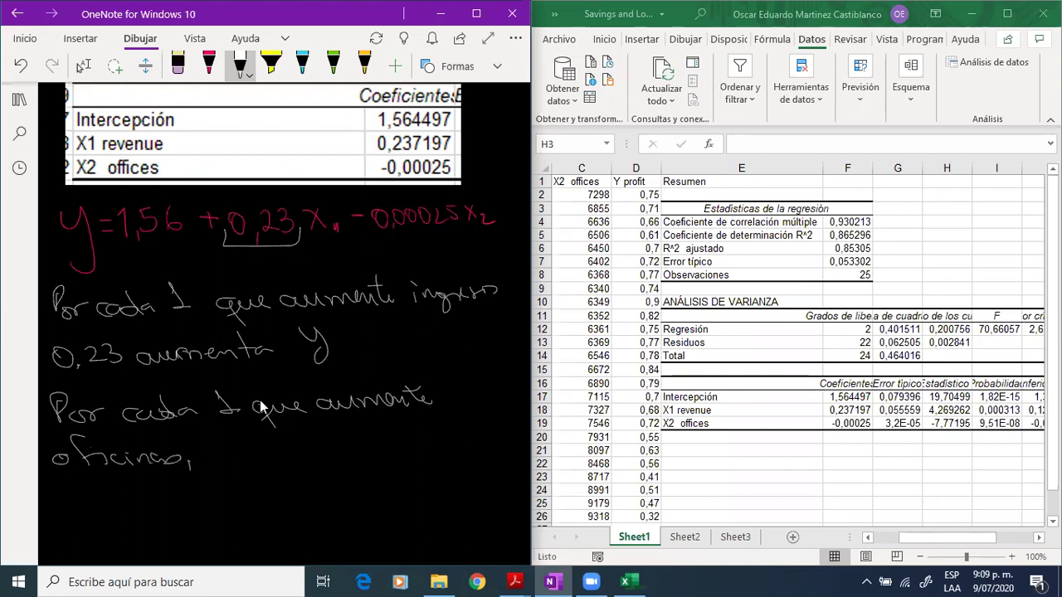
mouse_move(206, 454)
mouse_down()
mouse_move(235, 461)
mouse_move(246, 448)
mouse_move(290, 441)
mouse_move(351, 448)
mouse_move(365, 426)
mouse_move(384, 448)
mouse_up()
mouse_move(388, 439)
mouse_down()
mouse_move(397, 448)
mouse_move(494, 428)
mouse_move(487, 458)
mouse_move(514, 422)
mouse_up()
drag(496, 384, 509, 415)
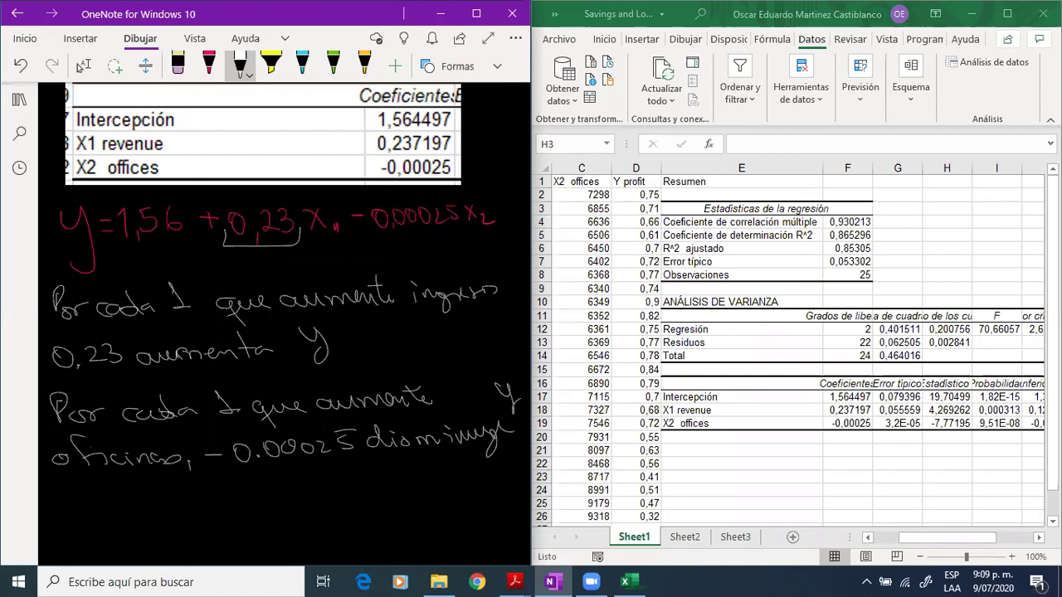
click(515, 582)
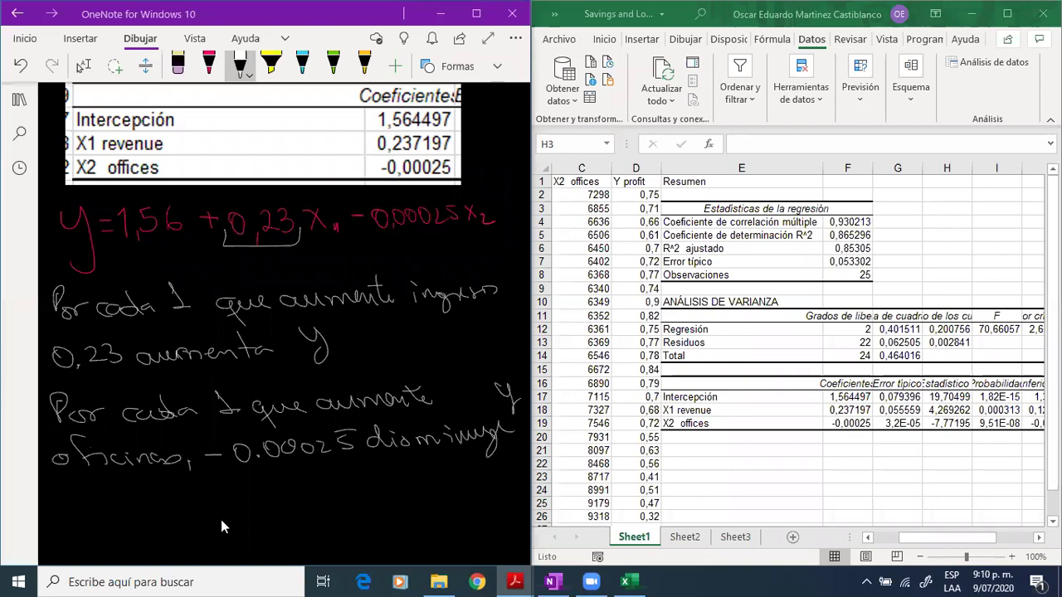
scroll(325, 480, down, 5)
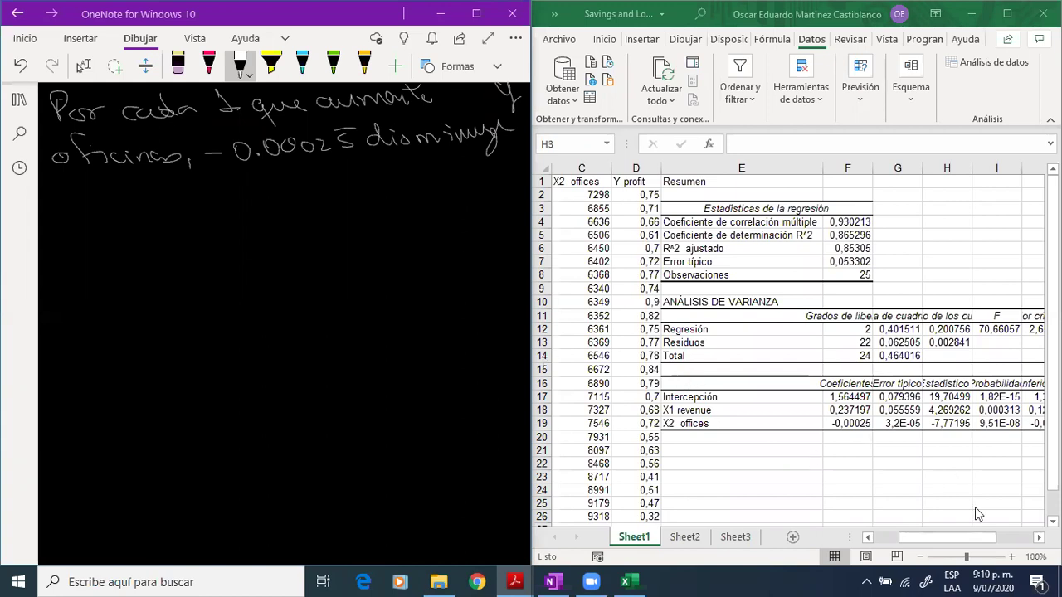
Handwrite "X1 (revenue) 4.15" in white below the oficinas interpretation.
drag(960, 532, 883, 547)
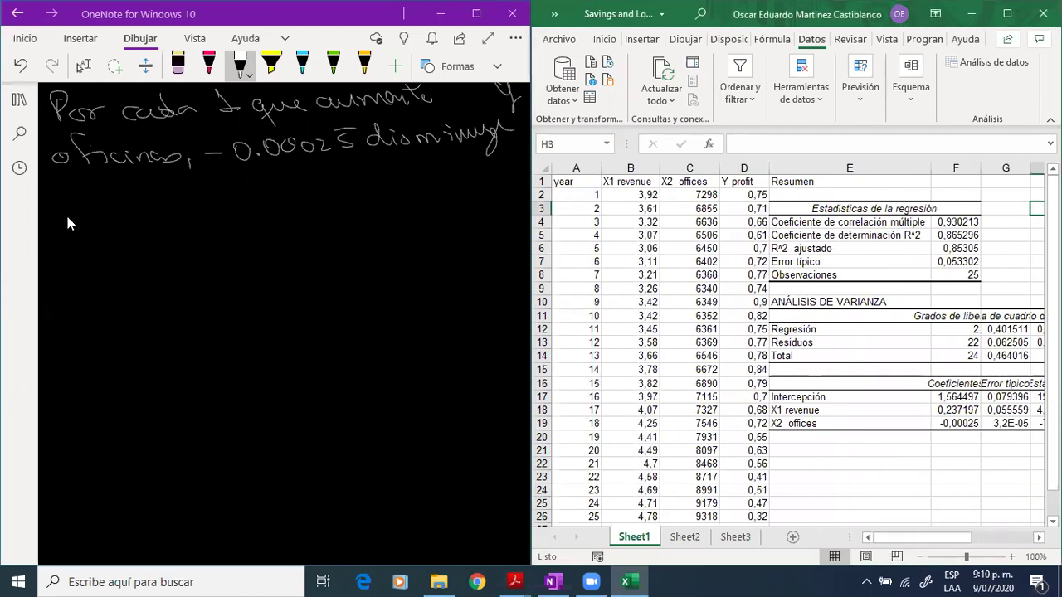
drag(67, 206, 101, 241)
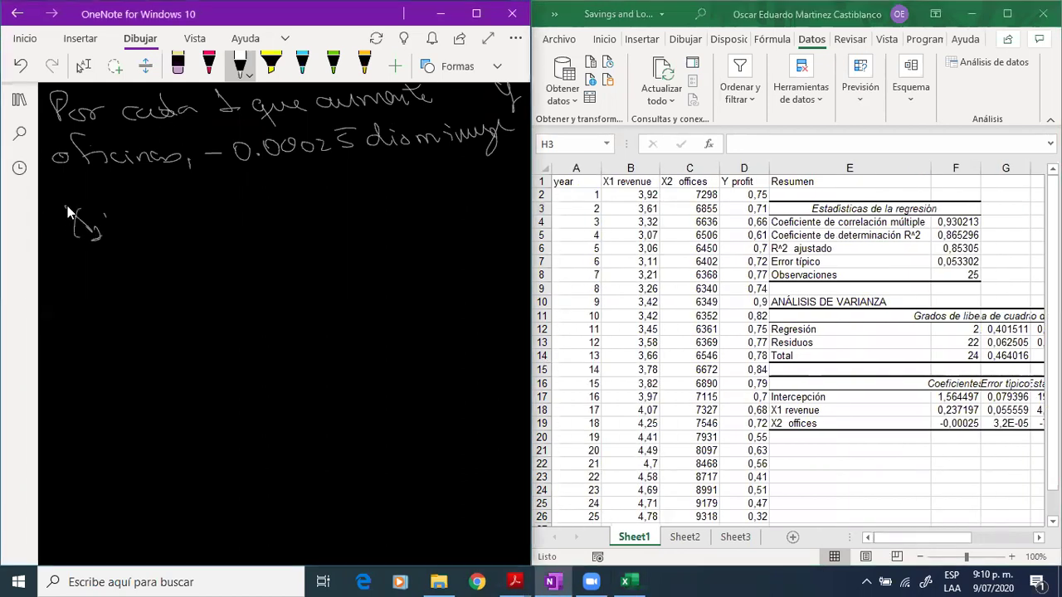
mouse_move(117, 204)
mouse_down()
mouse_move(107, 232)
mouse_move(163, 219)
mouse_move(243, 230)
mouse_up()
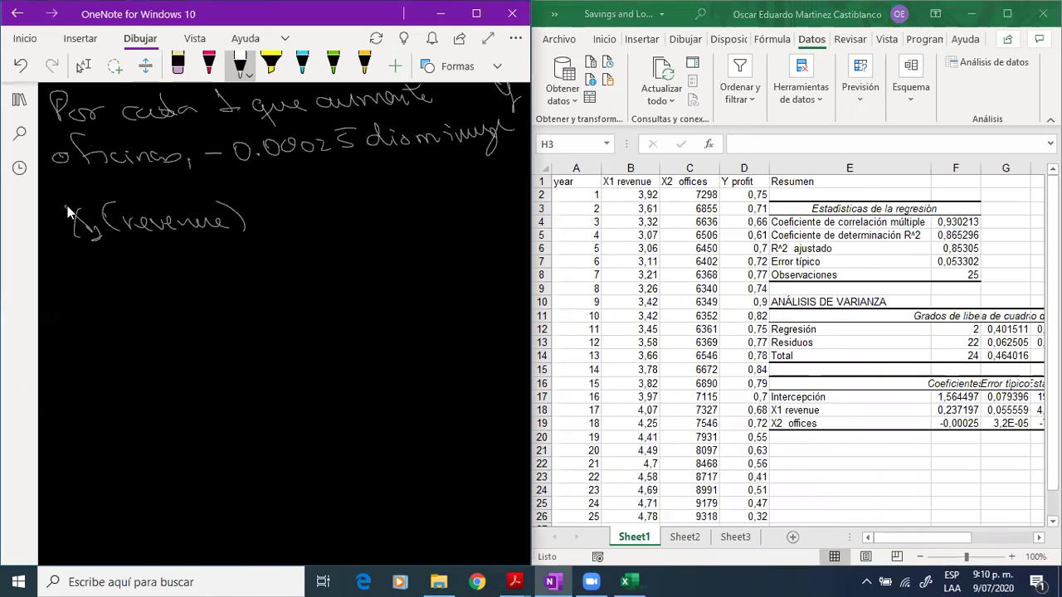
drag(282, 199, 295, 218)
mouse_move(288, 202)
mouse_down()
mouse_move(287, 224)
mouse_move(307, 209)
mouse_move(316, 222)
mouse_up()
mouse_move(328, 197)
mouse_down()
mouse_move(331, 222)
mouse_move(346, 191)
mouse_up()
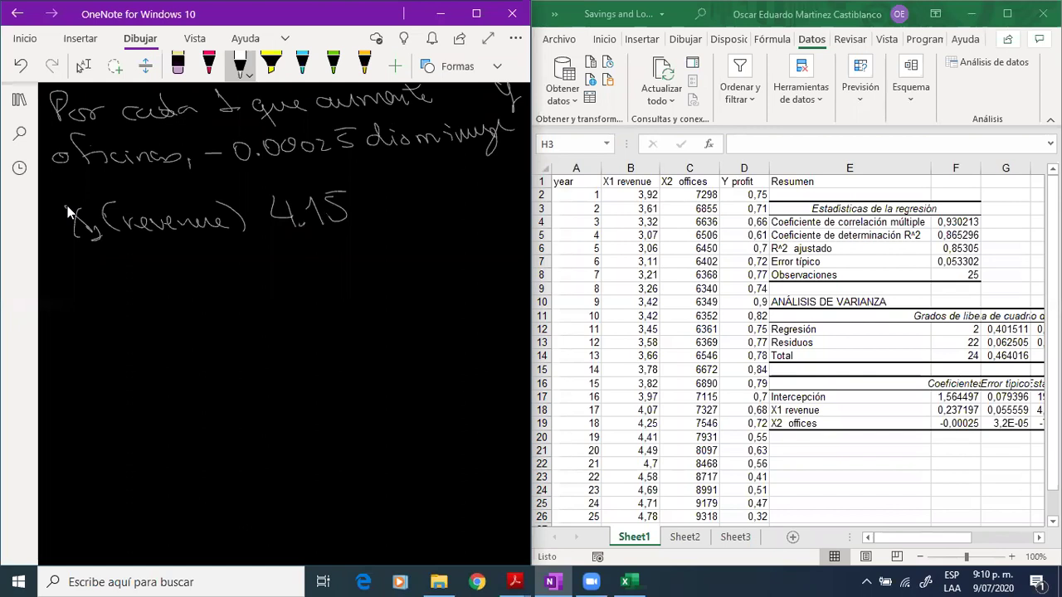
Handwrite "X2 (offices) 7000" in white below the X1 (revenue) line.
mouse_move(71, 255)
mouse_down()
mouse_move(82, 278)
mouse_move(133, 270)
mouse_move(126, 287)
mouse_up()
drag(161, 252, 148, 277)
mouse_move(143, 265)
mouse_down()
mouse_move(171, 263)
mouse_move(165, 277)
mouse_up()
drag(164, 268, 206, 274)
drag(215, 270, 228, 275)
drag(237, 254, 244, 280)
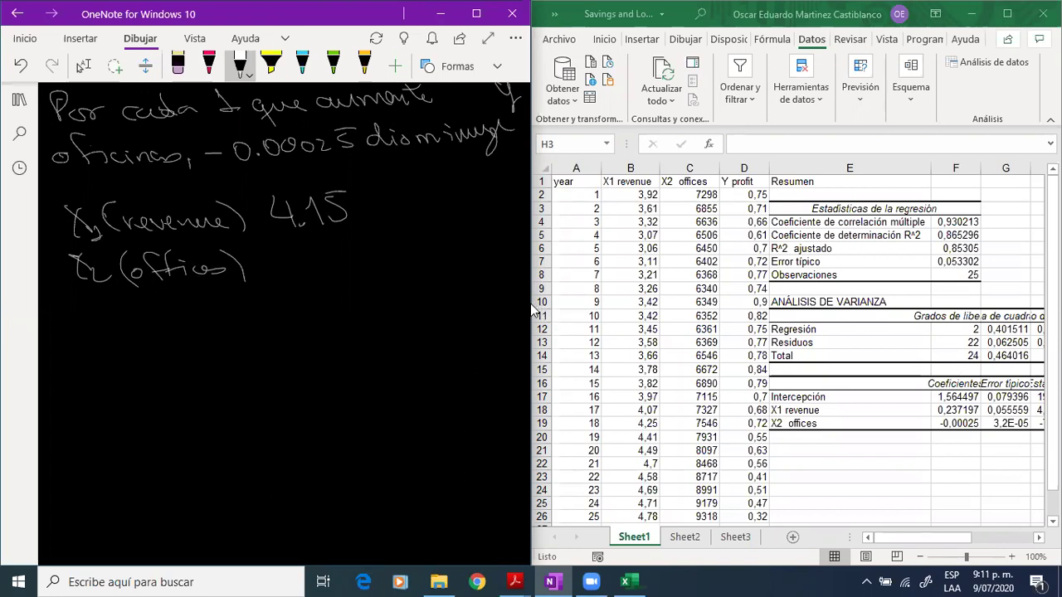
mouse_move(281, 257)
mouse_down()
mouse_move(288, 277)
mouse_move(317, 259)
mouse_move(354, 260)
mouse_up()
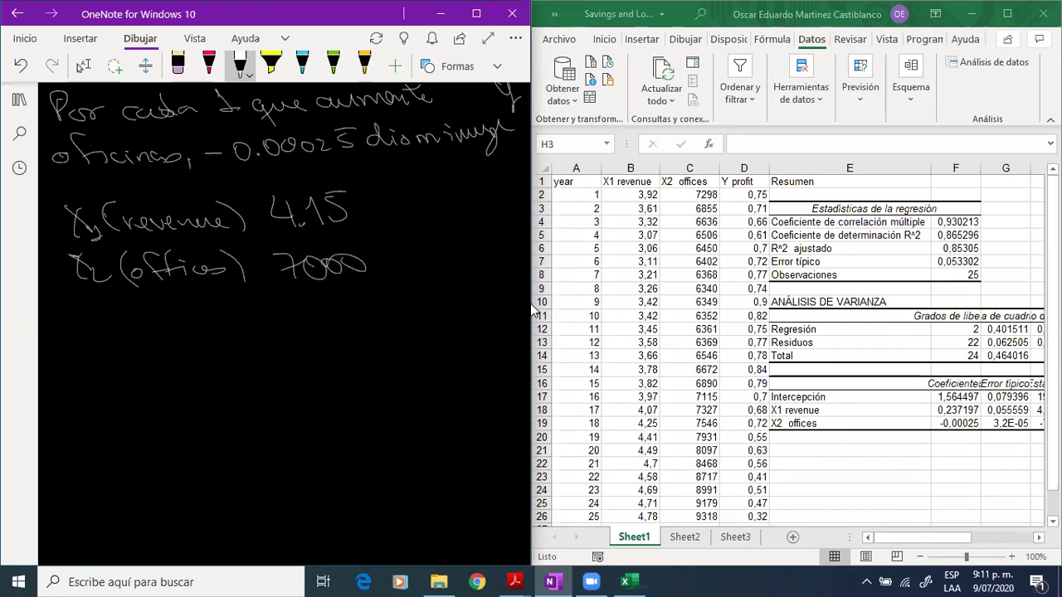
Enter revenue 4,15 in B27 and offices 7000 in C27, below the last data row of Sheet1.
scroll(375, 407, down, 3)
scroll(641, 423, down, 1)
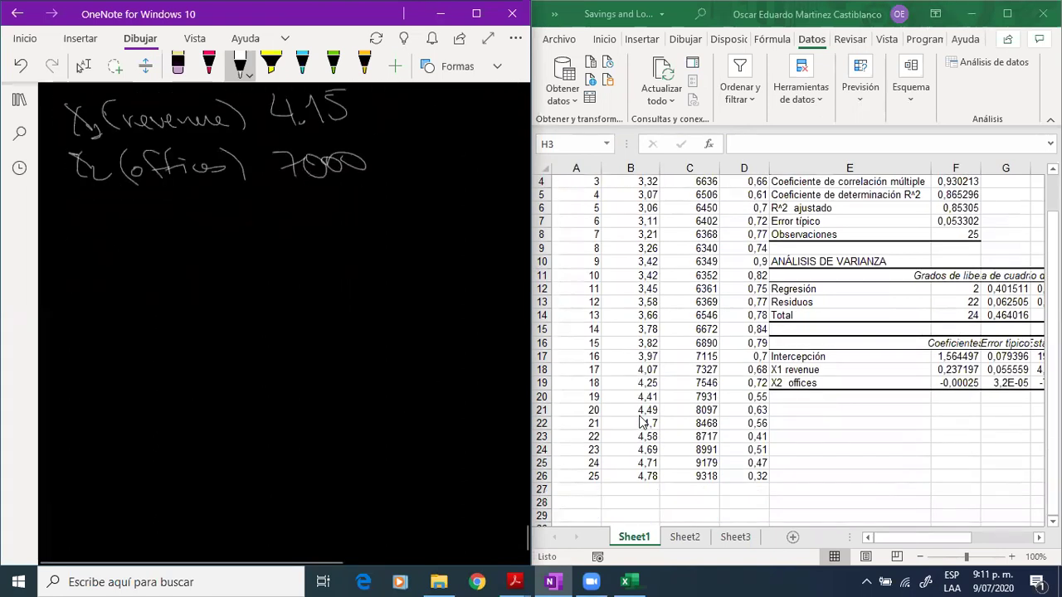
click(650, 488)
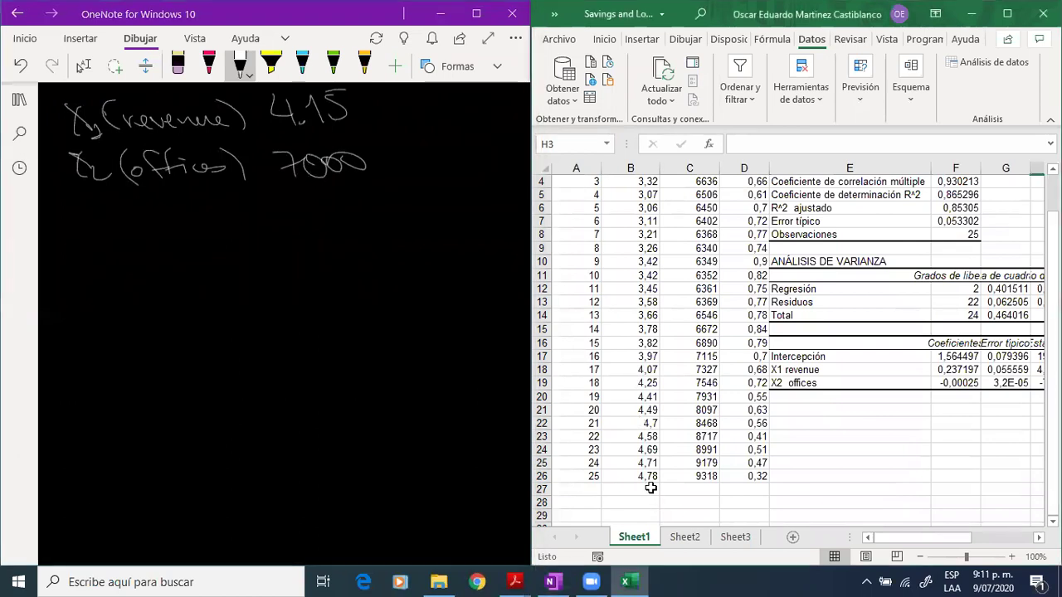
click(650, 488)
text(4,15)
click(709, 490)
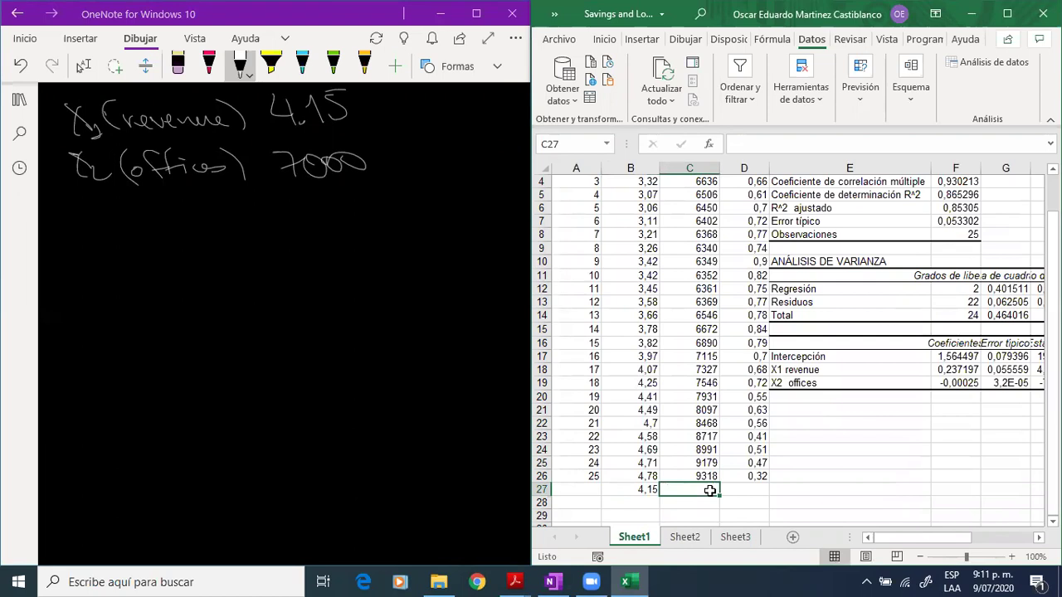
text(7000)
key(Tab)
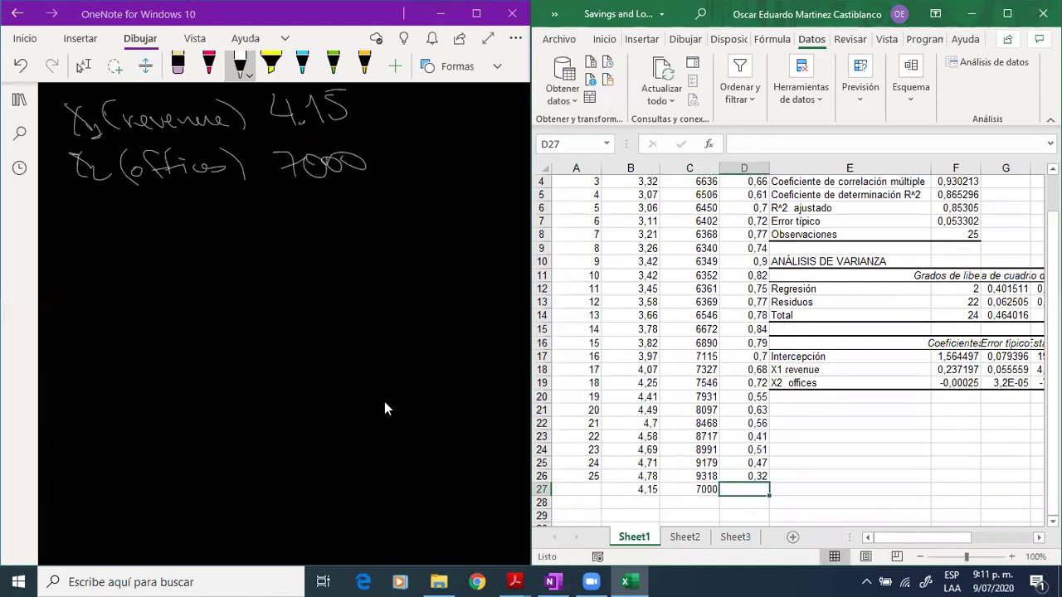
Handwrite the substituted equation "y = 1.56 + 0.23(4.15) - 0.00025(7000)" below the X2 (offices) line.
scroll(389, 380, up, 1)
click(372, 342)
scroll(372, 343, up, 1)
scroll(372, 348, up, 3)
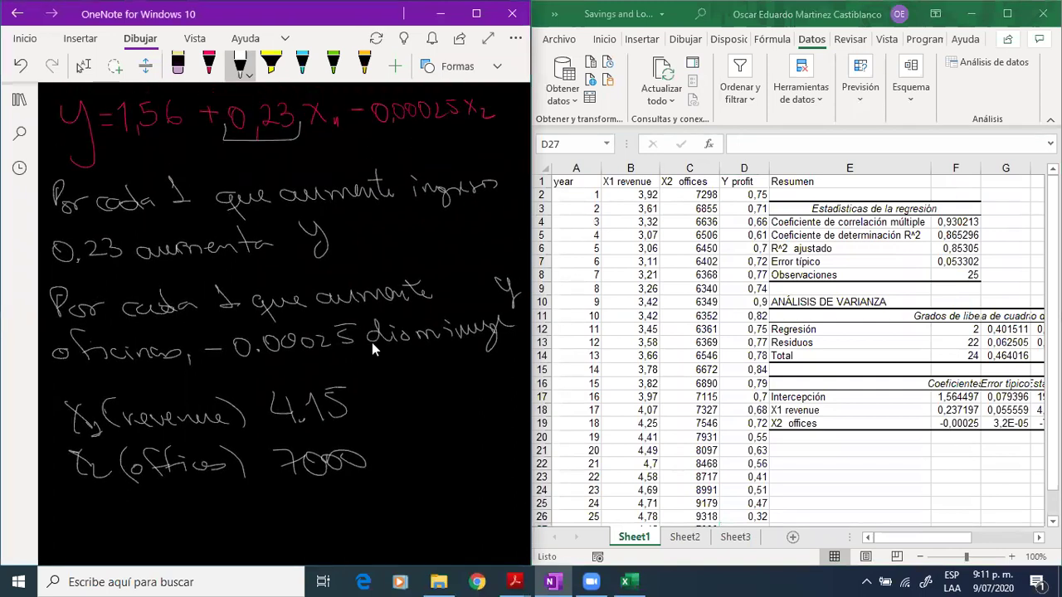
mouse_move(66, 506)
mouse_down()
mouse_move(77, 541)
mouse_move(138, 522)
mouse_move(154, 502)
mouse_up()
mouse_move(169, 506)
mouse_down()
mouse_move(161, 522)
mouse_move(209, 515)
mouse_up()
mouse_move(200, 506)
mouse_down()
mouse_move(200, 524)
mouse_move(224, 501)
mouse_move(281, 520)
mouse_move(300, 510)
mouse_up()
mouse_move(301, 499)
mouse_down()
mouse_move(301, 517)
mouse_move(318, 518)
mouse_up()
drag(324, 501, 328, 518)
drag(324, 500, 338, 499)
mouse_move(351, 490)
mouse_down()
mouse_move(355, 519)
mouse_move(382, 505)
mouse_up()
mouse_move(392, 498)
mouse_down()
mouse_move(405, 511)
mouse_move(416, 498)
mouse_move(461, 514)
mouse_up()
mouse_move(465, 497)
mouse_down()
mouse_move(463, 510)
mouse_move(473, 494)
mouse_up()
mouse_move(486, 484)
mouse_down()
mouse_move(480, 514)
mouse_move(506, 495)
mouse_move(516, 500)
mouse_up()
drag(523, 491, 524, 509)
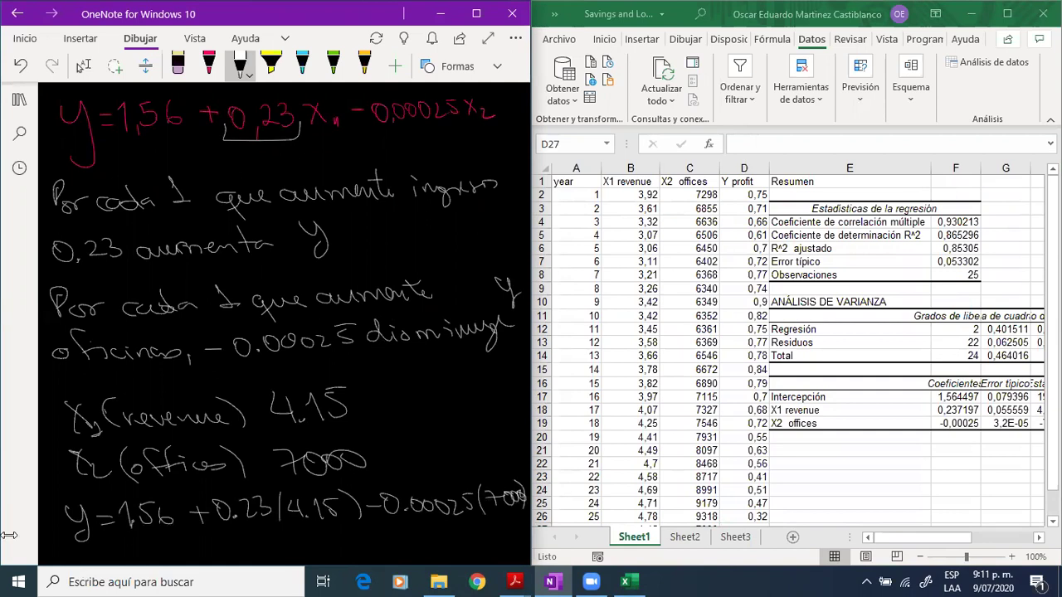
Handwrite an equals sign below the substituted equation to start the result line.
scroll(133, 443, down, 3)
scroll(133, 451, down, 1)
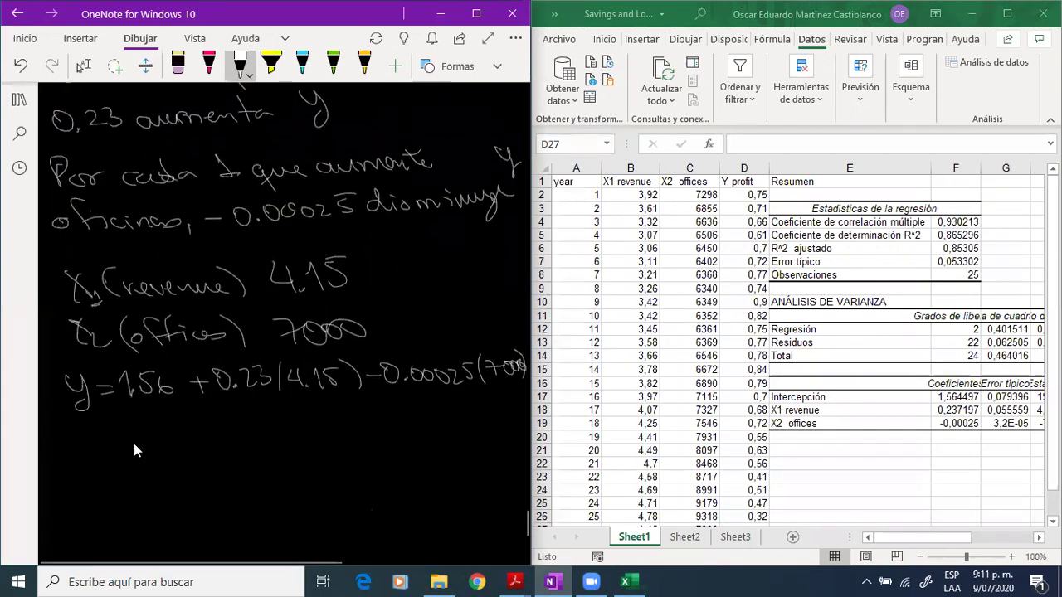
drag(100, 433, 119, 441)
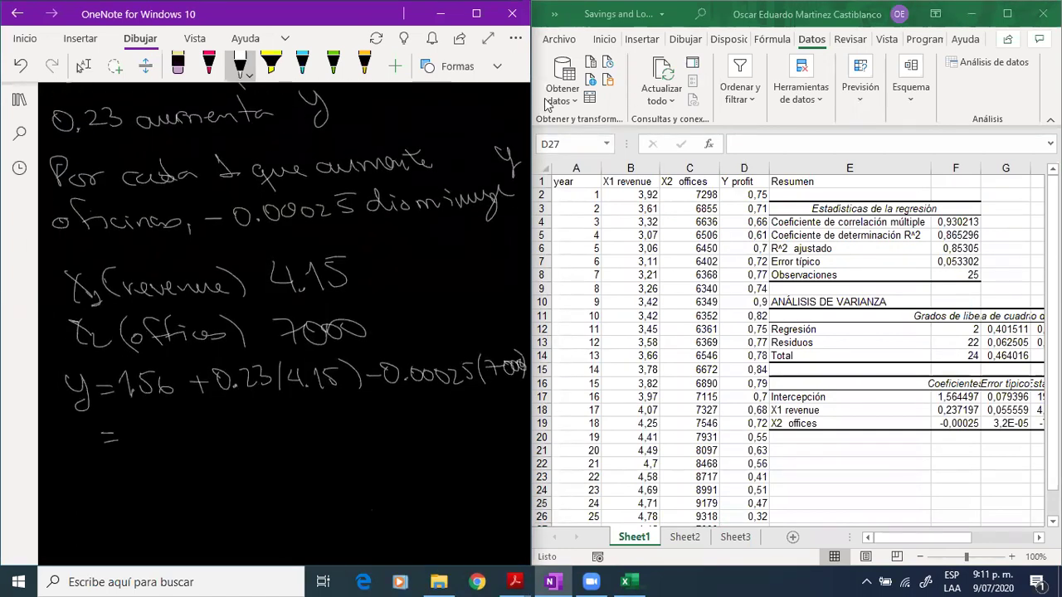
Calculate the predicted profit in D27 with the formula =F17+B27*F18+C27*F19.
scroll(807, 314, down, 1)
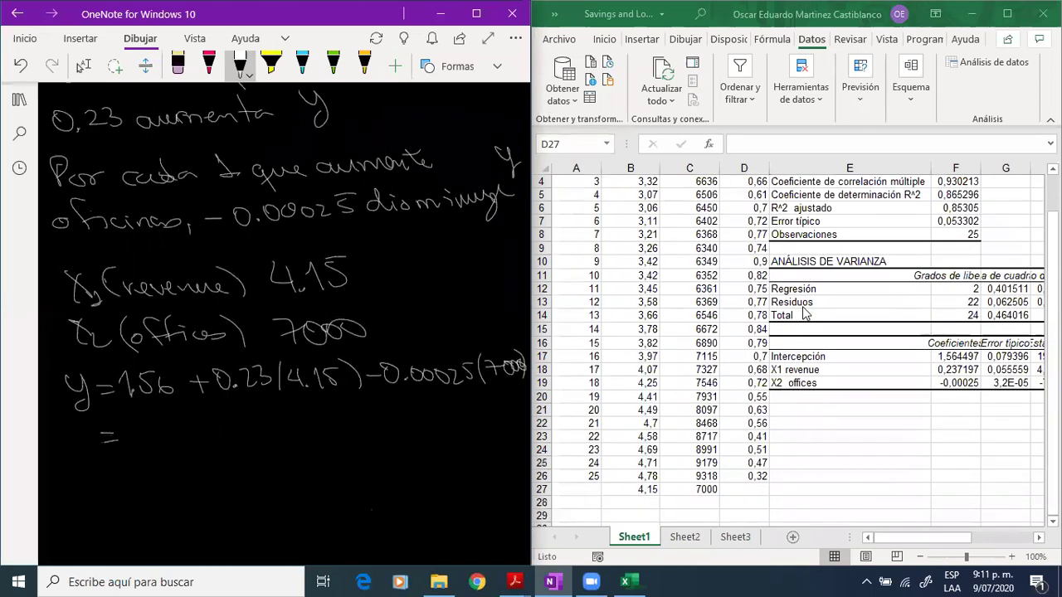
click(757, 489)
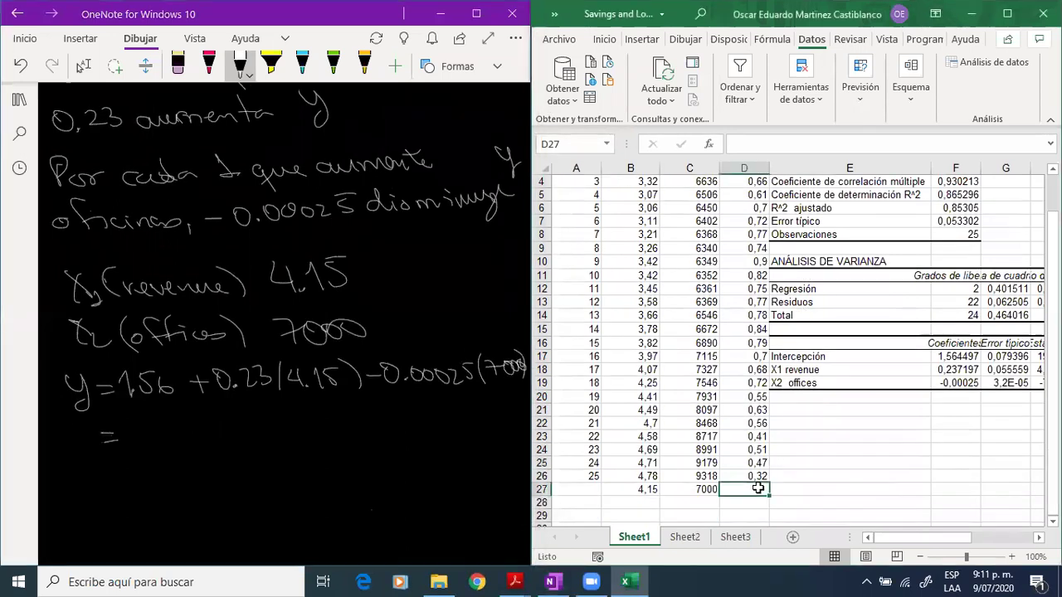
text(=)
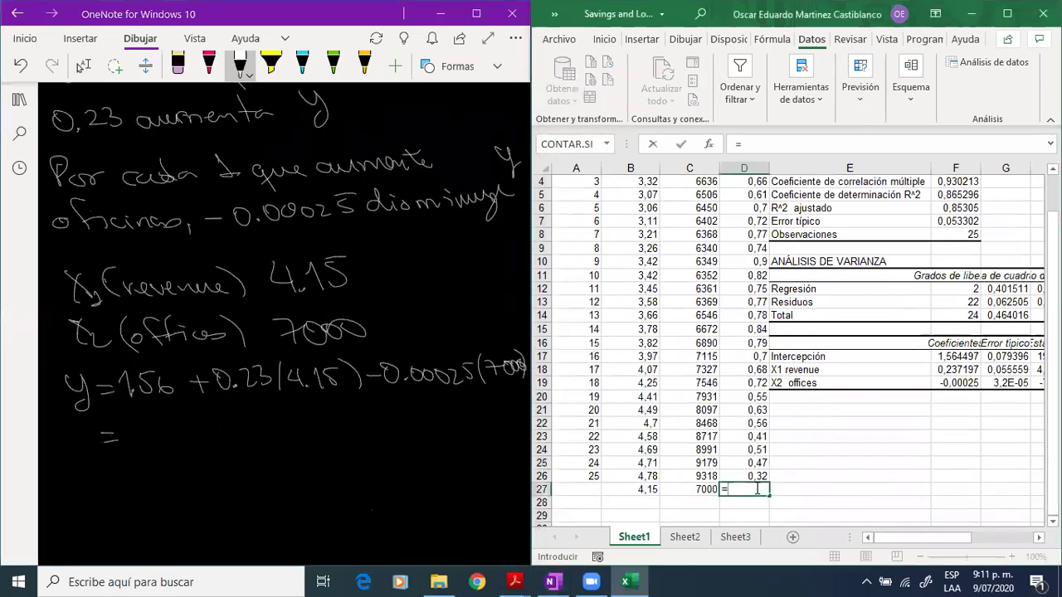
click(946, 356)
text(+)
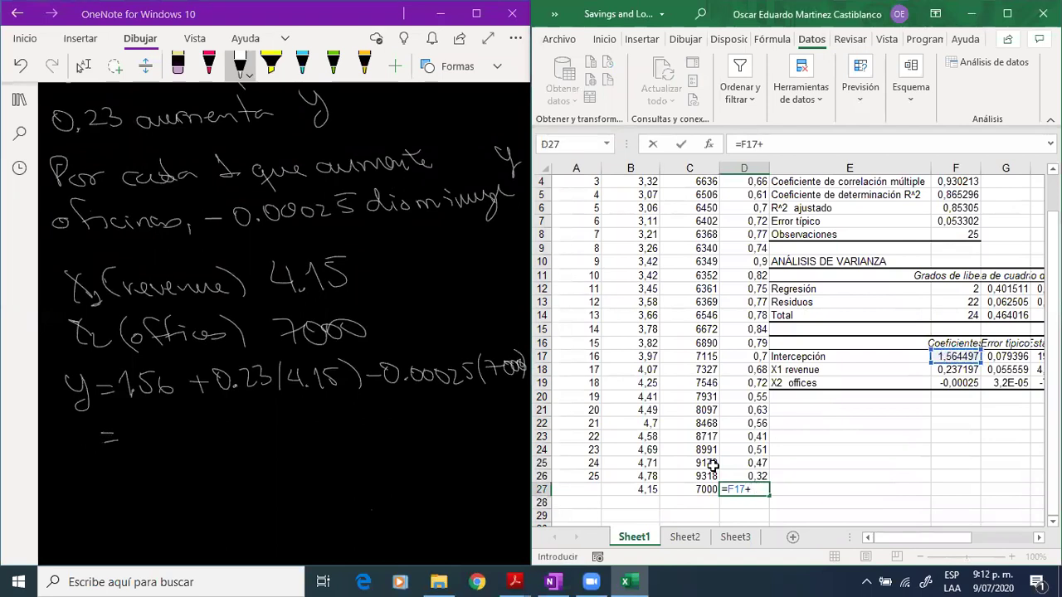
click(651, 489)
text(*)
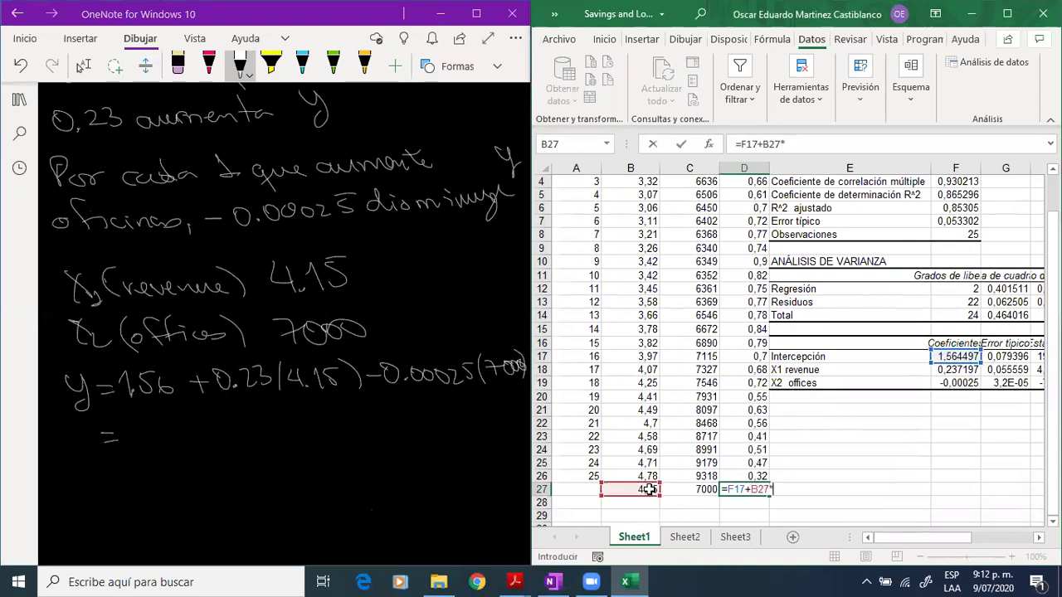
click(959, 370)
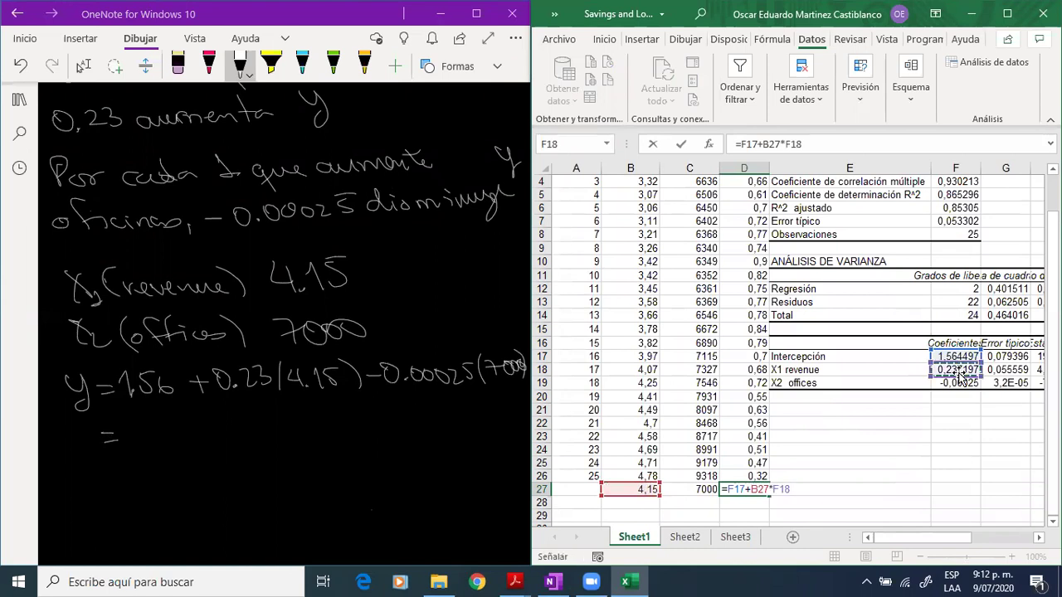
text(+)
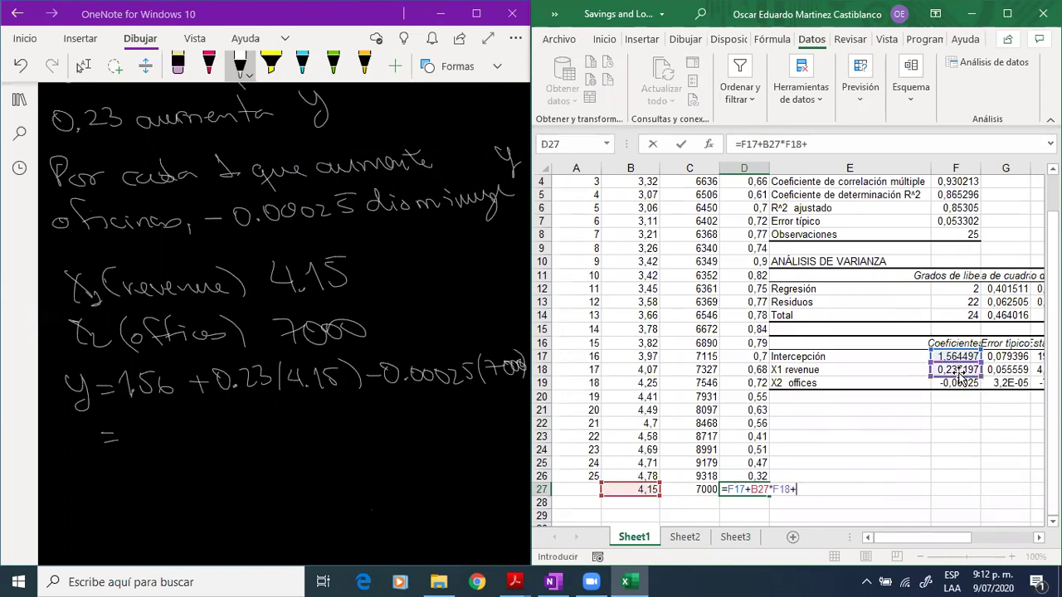
click(705, 488)
text(*)
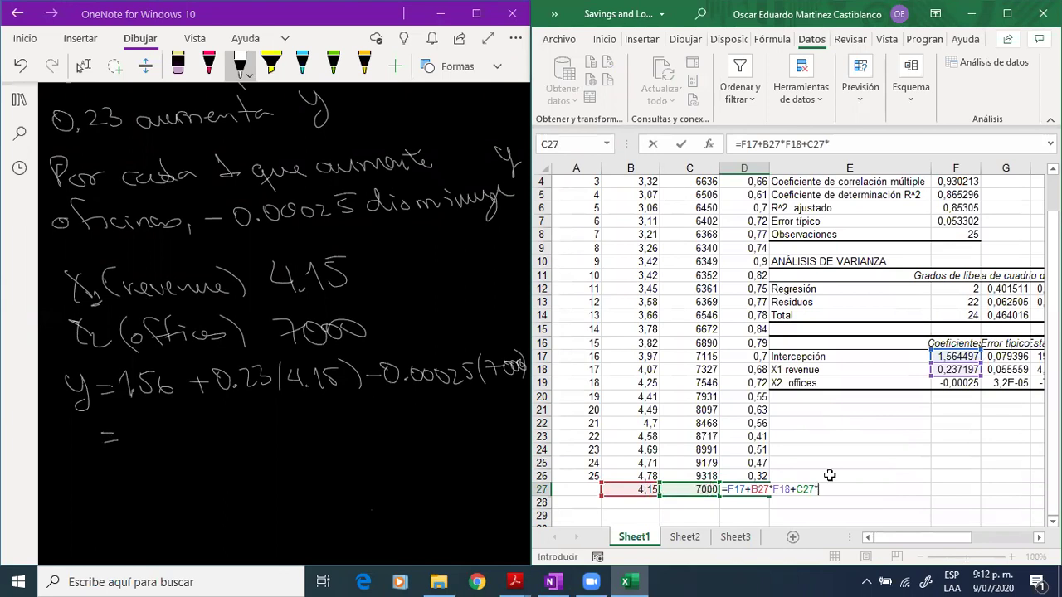
click(958, 383)
key(Return)
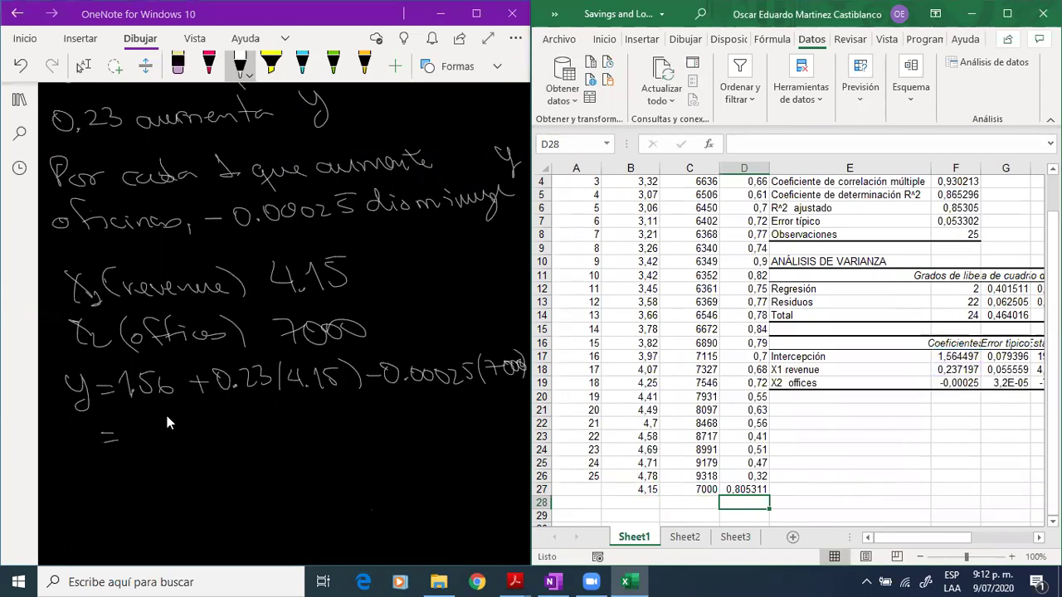
Handwrite the predicted profit "0.81" after the equals sign in the notes.
drag(149, 425, 148, 426)
click(175, 443)
drag(213, 418, 272, 444)
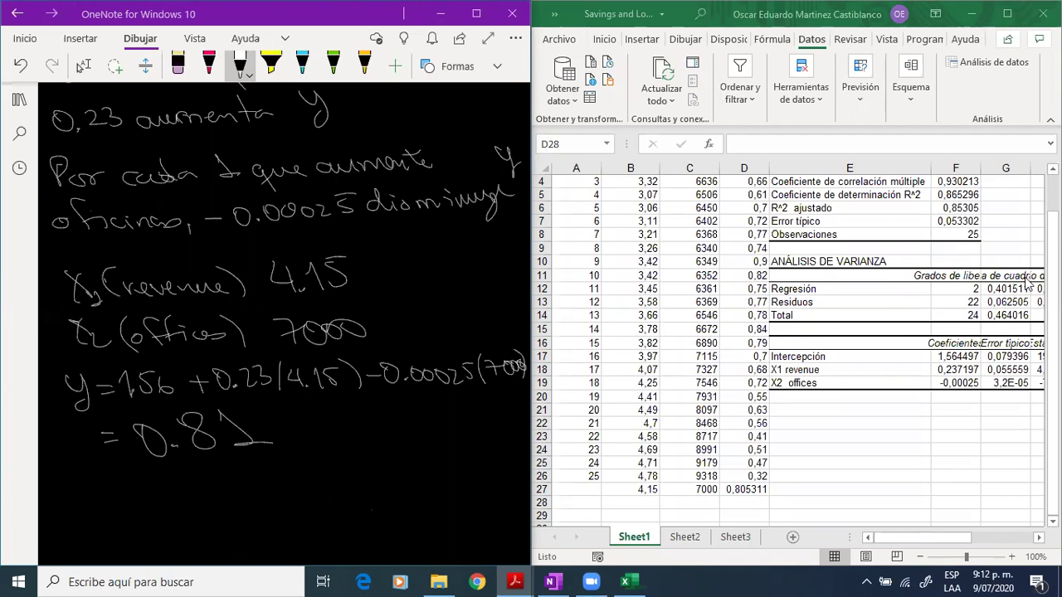
Widen column I, which holds the Probabilidad values of the coefficients table.
click(928, 391)
scroll(927, 390, right, 2)
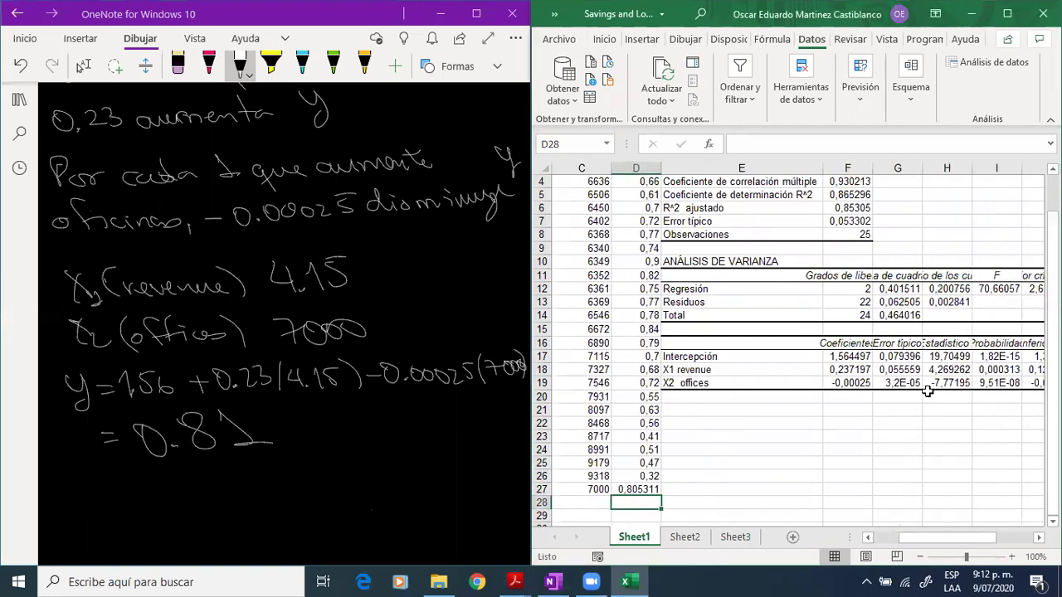
scroll(927, 390, right, 3)
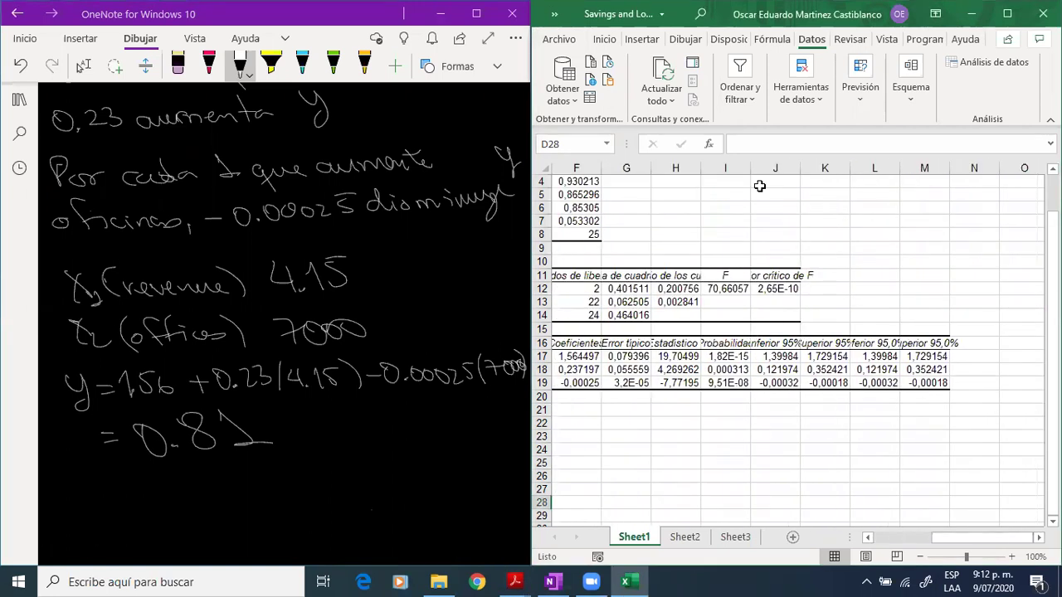
drag(750, 162, 767, 162)
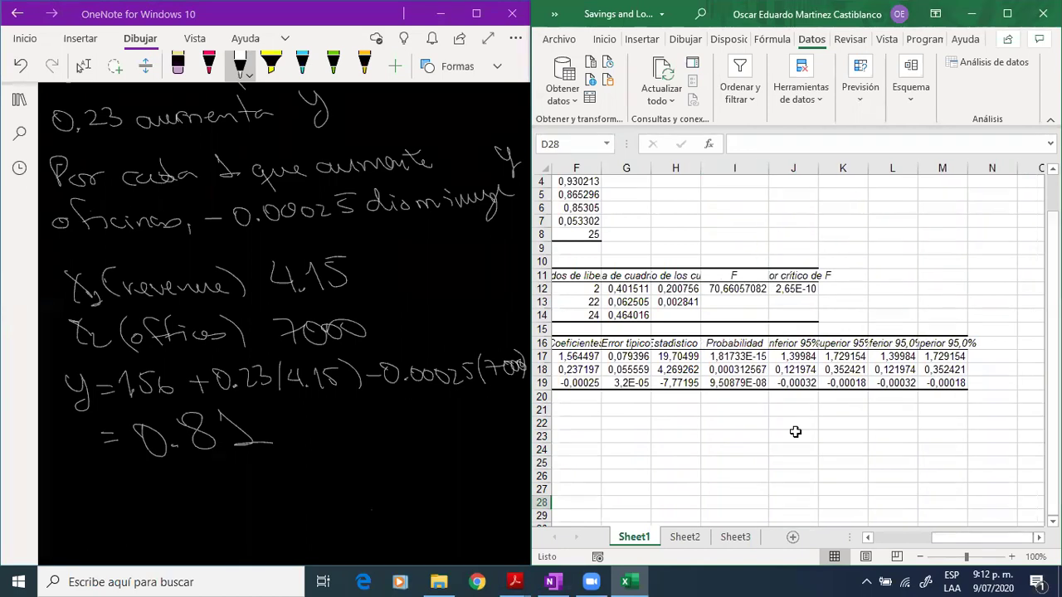
Examine the X1 revenue row of the coefficients table across to its lower 95% limit.
scroll(795, 432, left, 2)
click(711, 360)
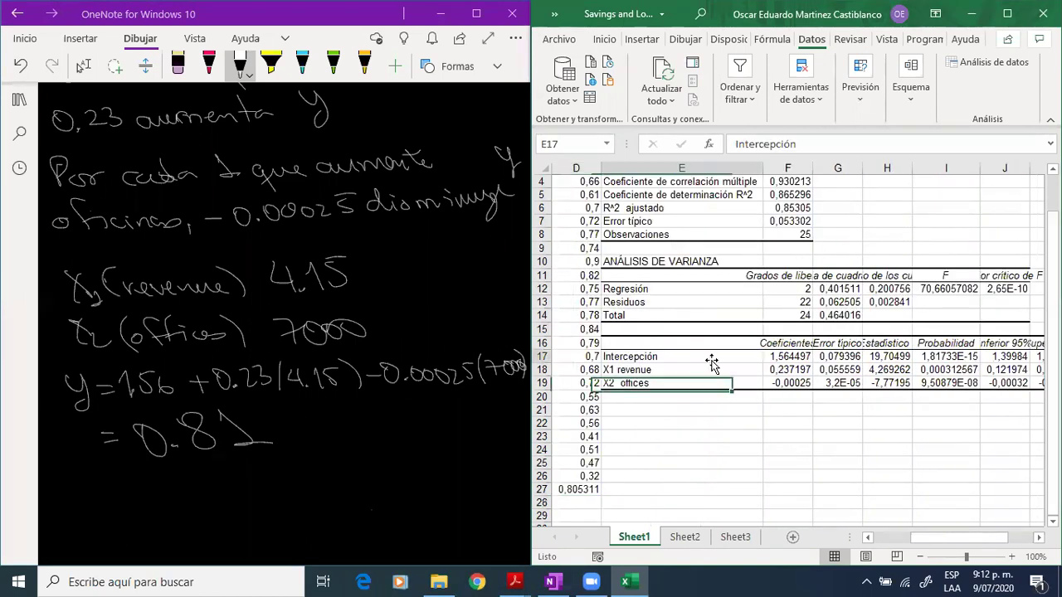
key(Right)
key(Down)
key(Left)
key(Left)
key(Up)
key(Down)
key(Right)
key(Right)
key(Right)
key(Right)
key(Right)
key(Right)
key(Right)
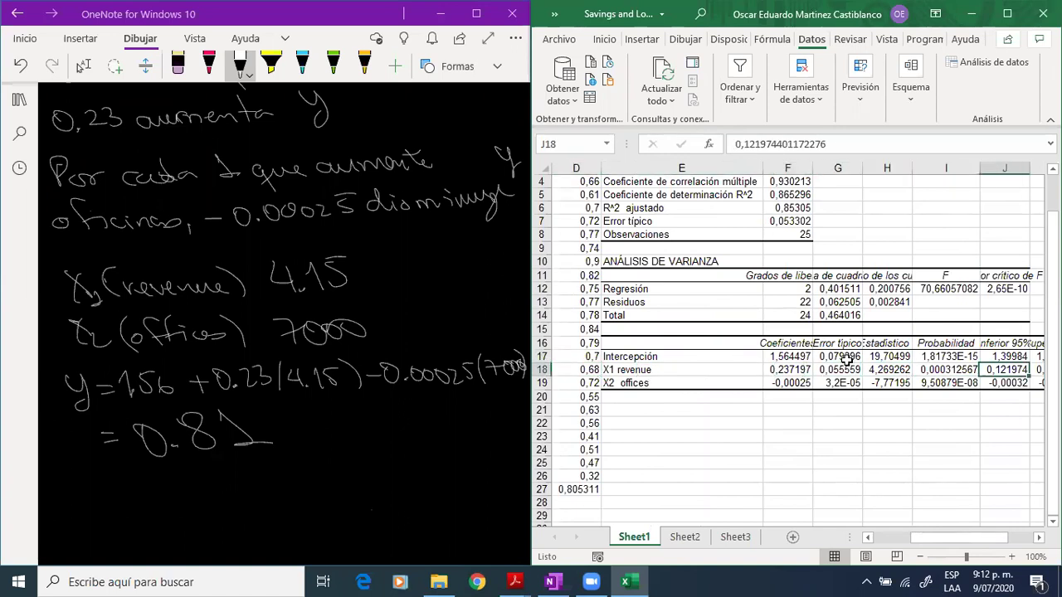
Select the Probabilidad heading and its three values in I16:I19 to examine each coefficient's significance.
key(Left)
key(Left)
key(Up)
key(Up)
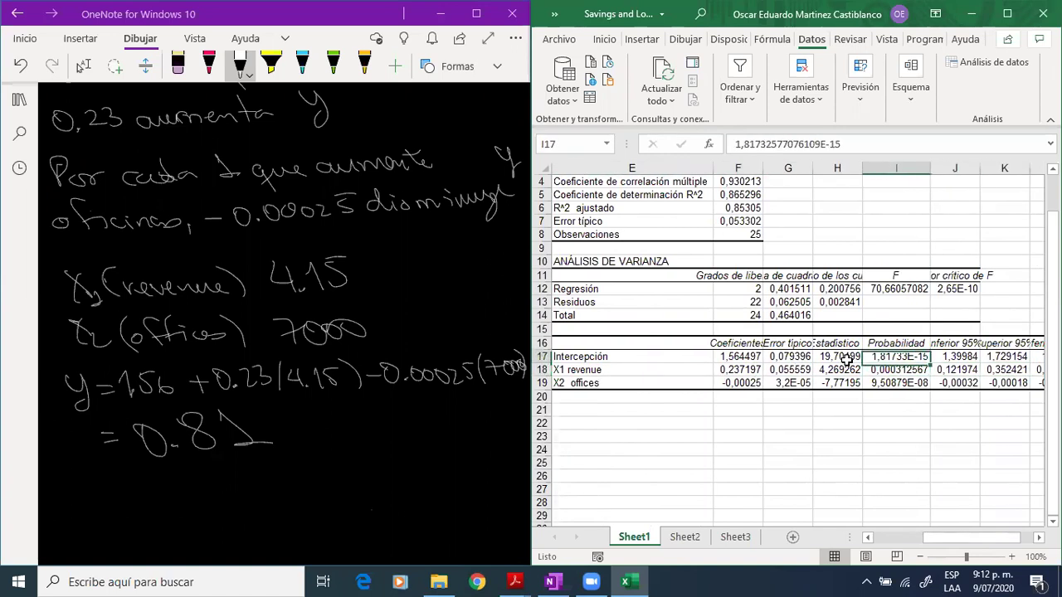
key(shift+Down)
key(shift+Down)
key(shift+Down)
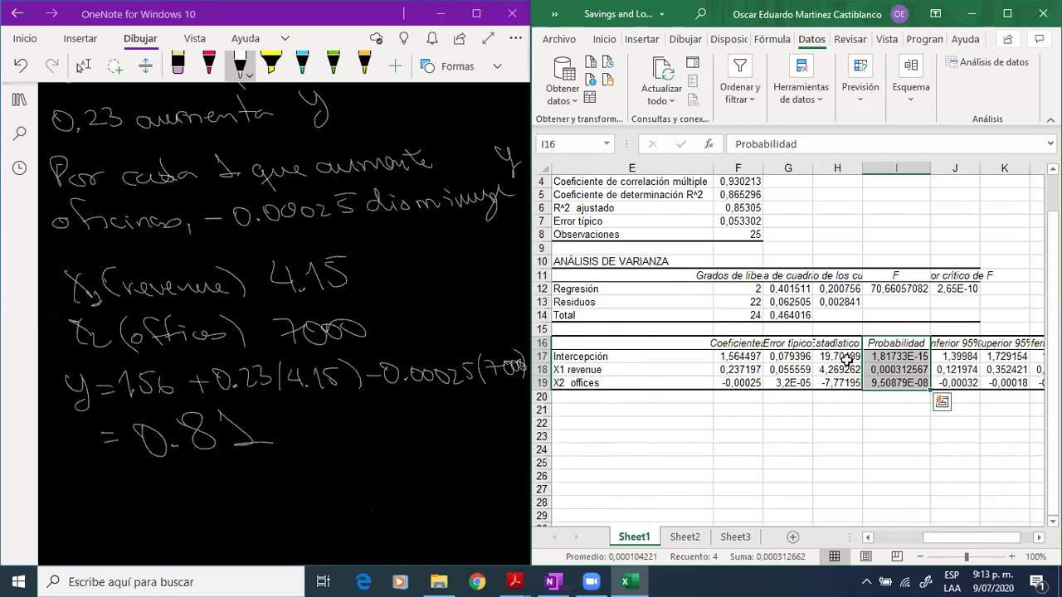
Examine the X2 offices probability in I19, moving back along row 19 to the year column.
key(Down)
key(Down)
key(Down)
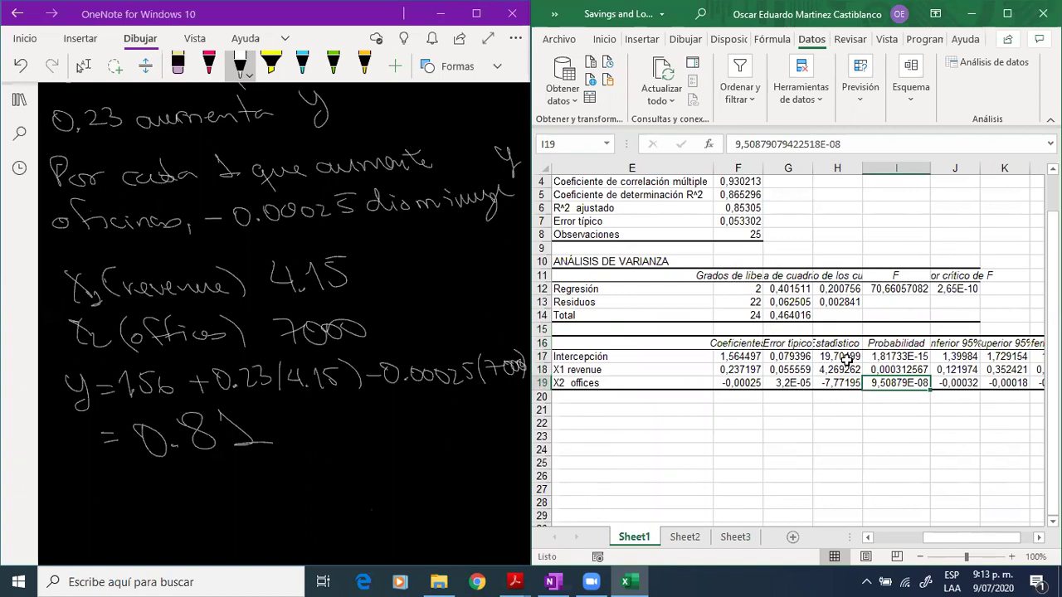
key(Left)
key(Left)
key(Left)
key(Left)
key(Left)
key(Left)
key(Left)
key(Left)
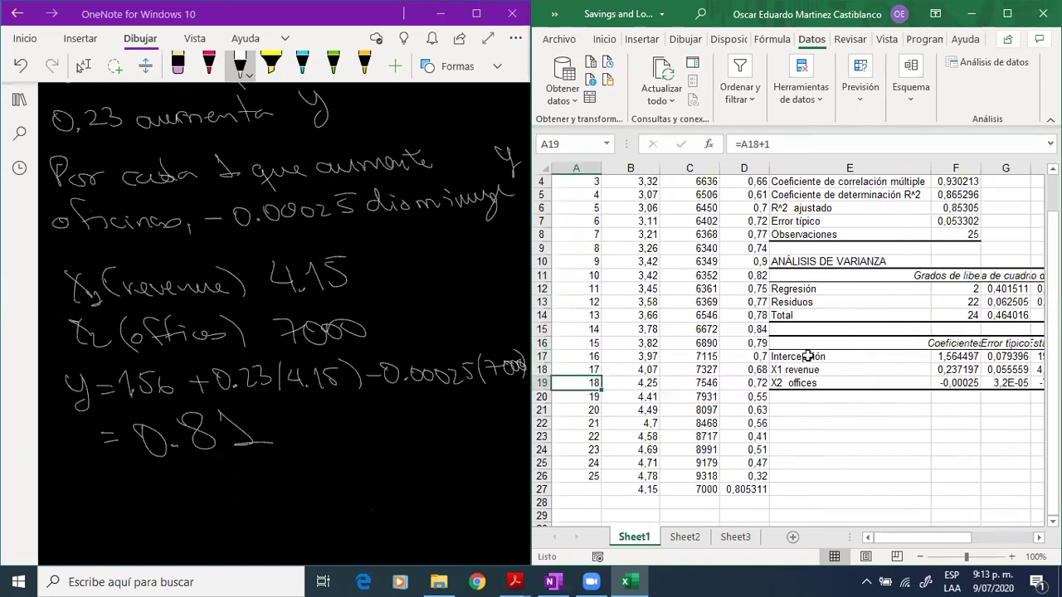
Highlight the X1 revenue and X2 offices columns B and C, then clear the highlight by selecting H9.
scroll(808, 355, up, 1)
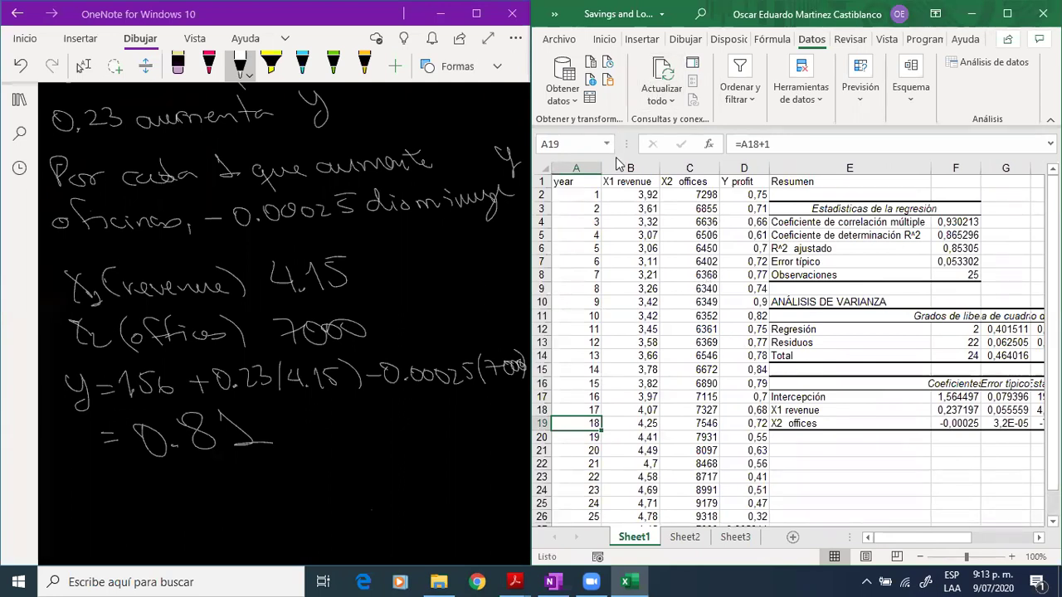
drag(629, 167, 693, 168)
click(1037, 292)
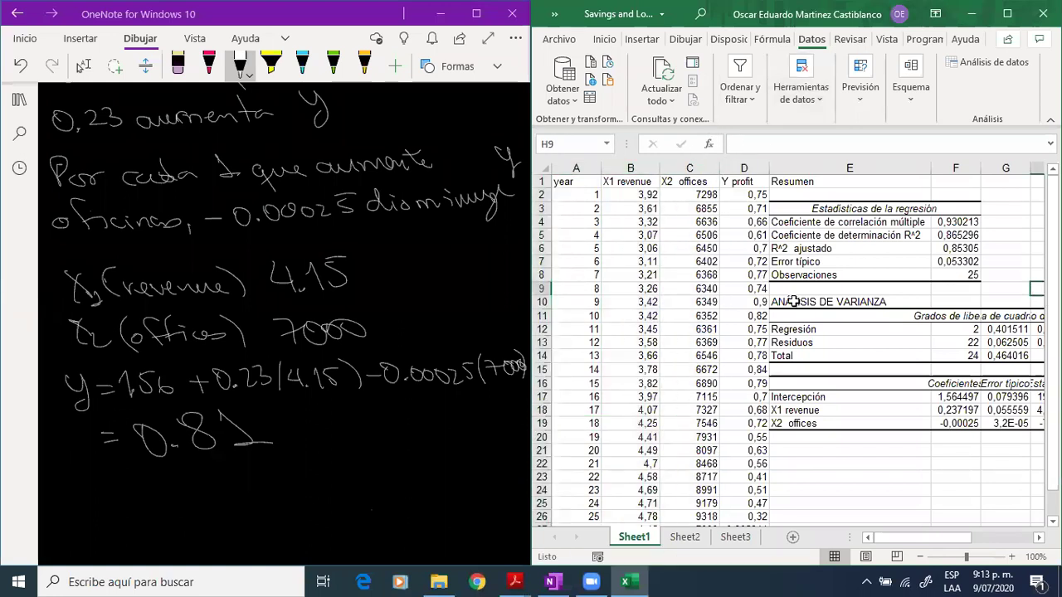
Highlight columns E and F of the worksheet to point out the regression summary output.
click(515, 581)
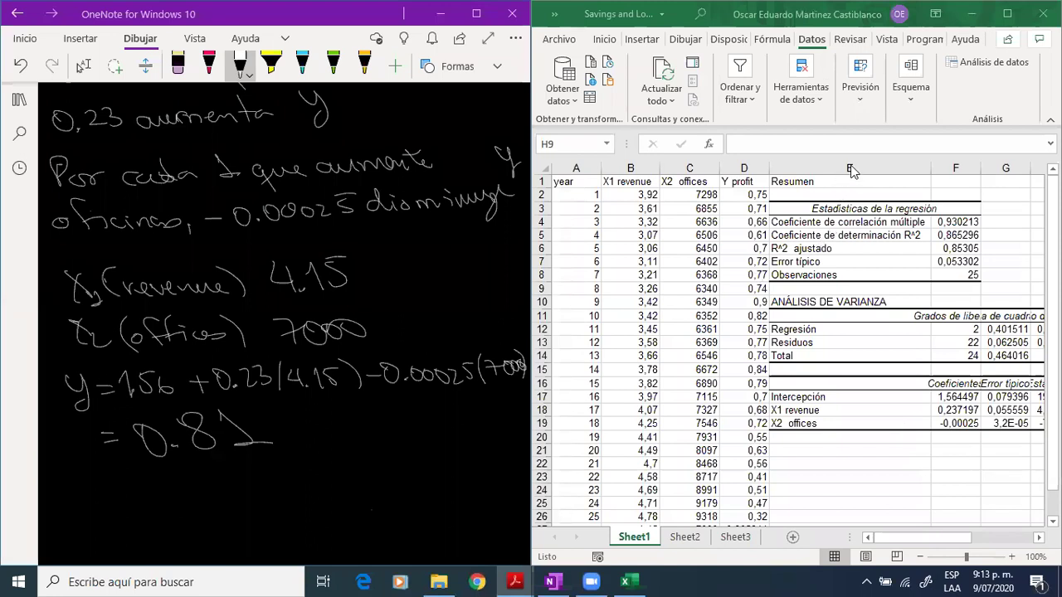
drag(849, 168, 955, 169)
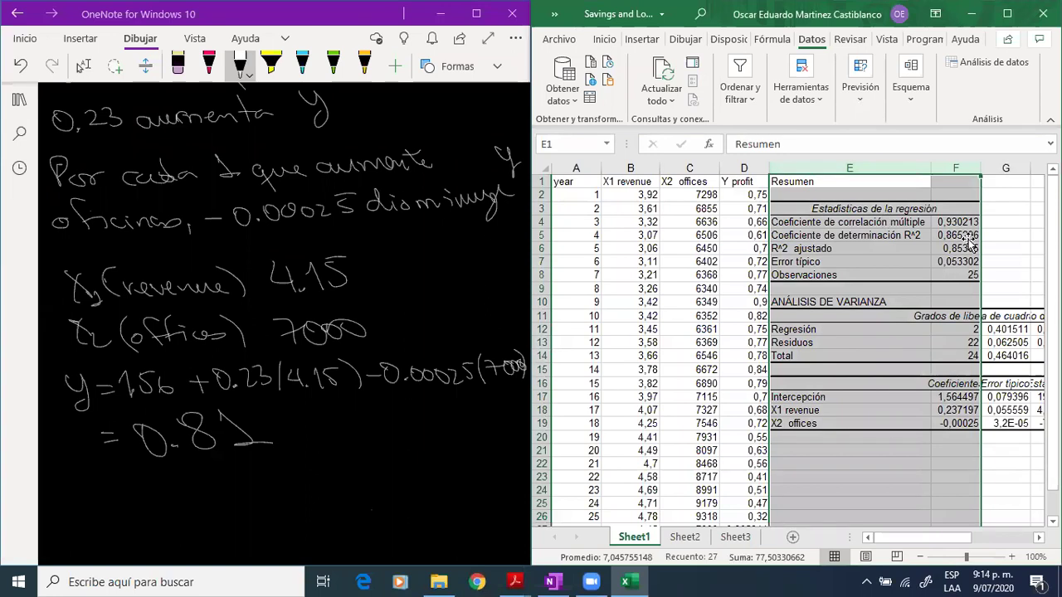
click(514, 582)
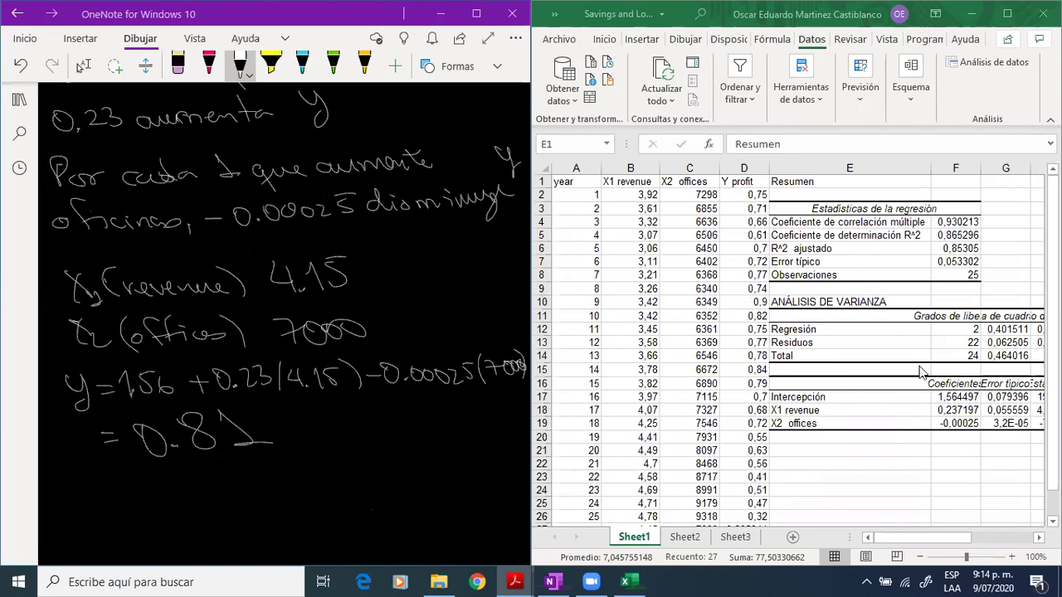
Select the Coeficientes heading and its three values in F16:F19, and view the prediction in row 27.
click(956, 397)
drag(954, 384, 955, 425)
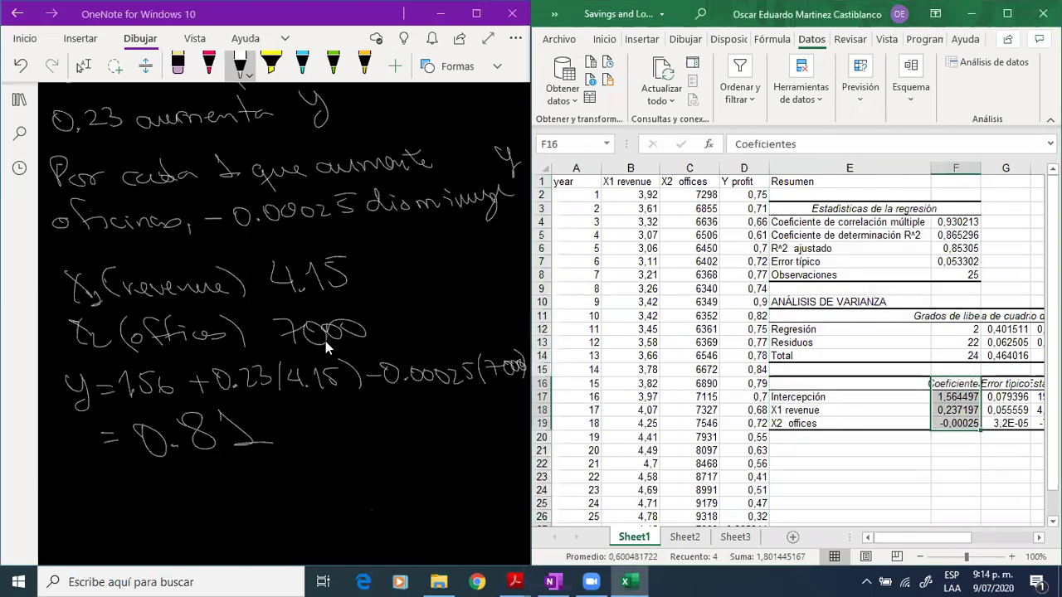
scroll(620, 337, down, 1)
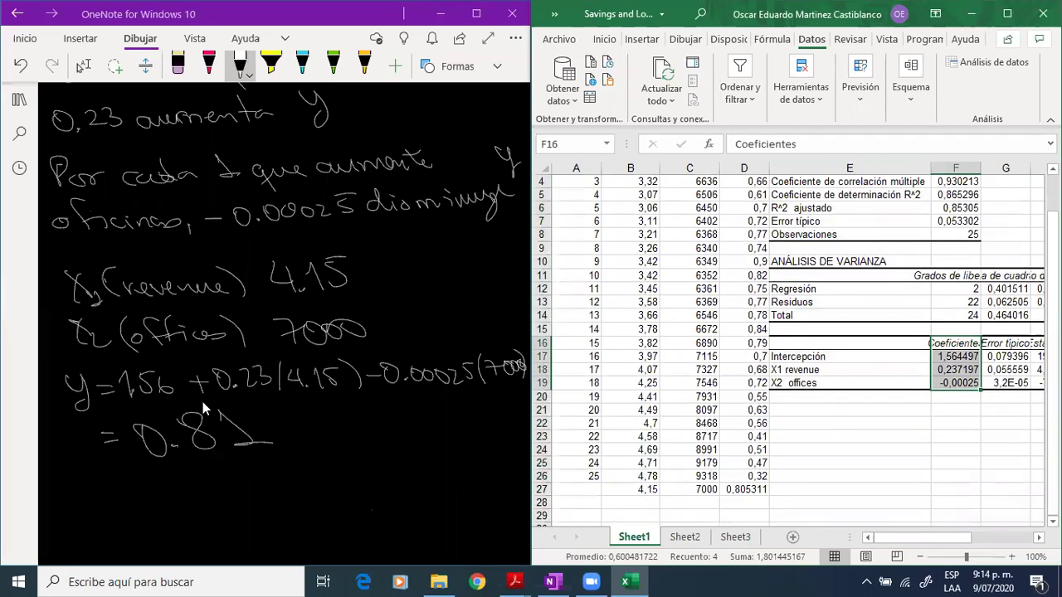
scroll(664, 378, up, 1)
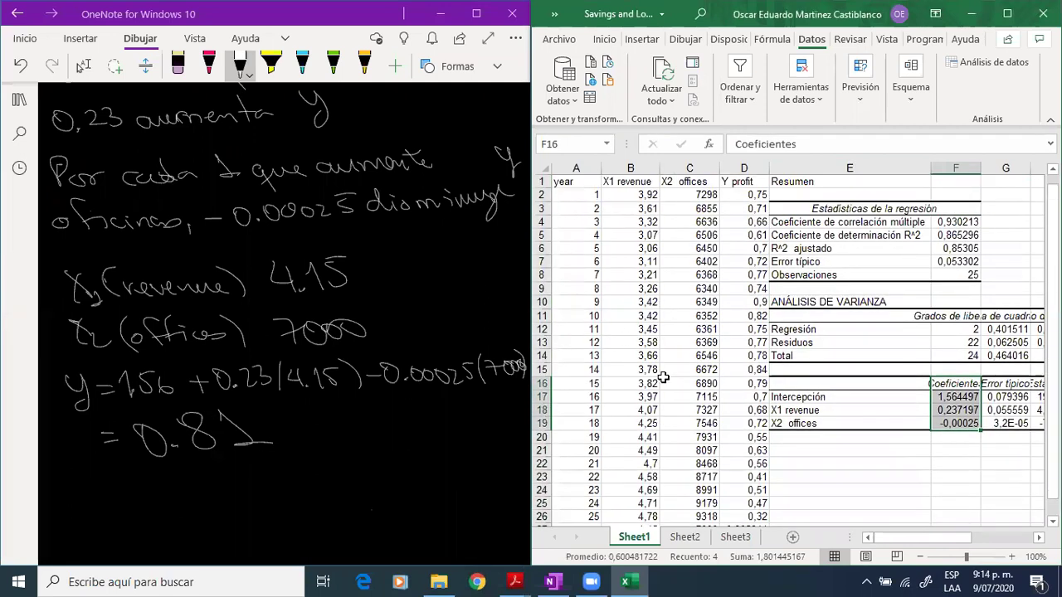
In OneNote, handwrite the bulleted heading "Reg Logística" in green ink below the 0.81 result and underline it.
click(344, 431)
scroll(344, 431, down, 4)
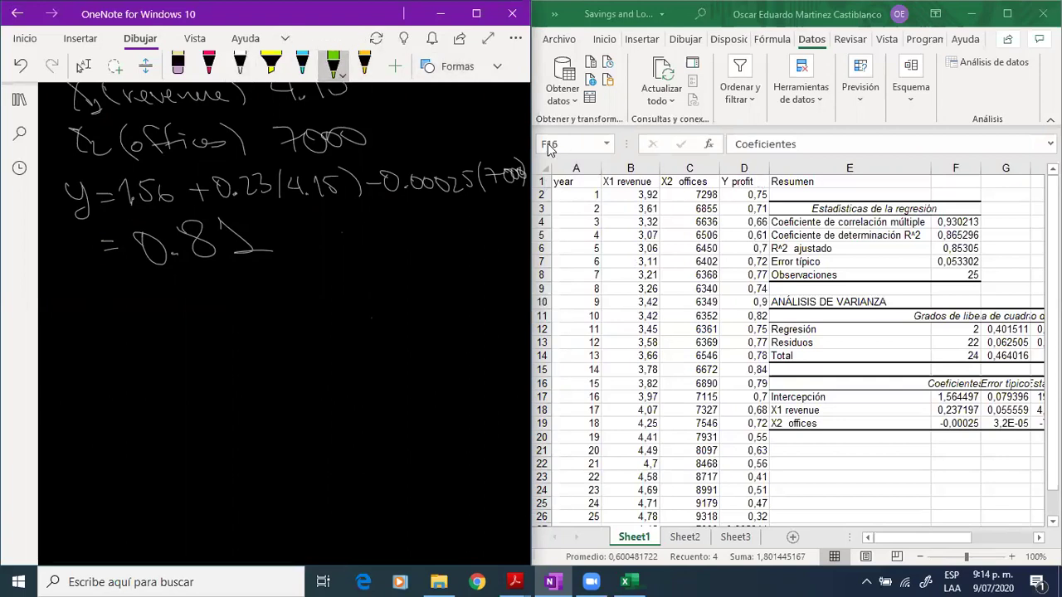
click(66, 311)
drag(98, 294, 99, 334)
mouse_move(91, 292)
mouse_down()
mouse_move(126, 325)
mouse_move(159, 327)
mouse_move(154, 363)
mouse_up()
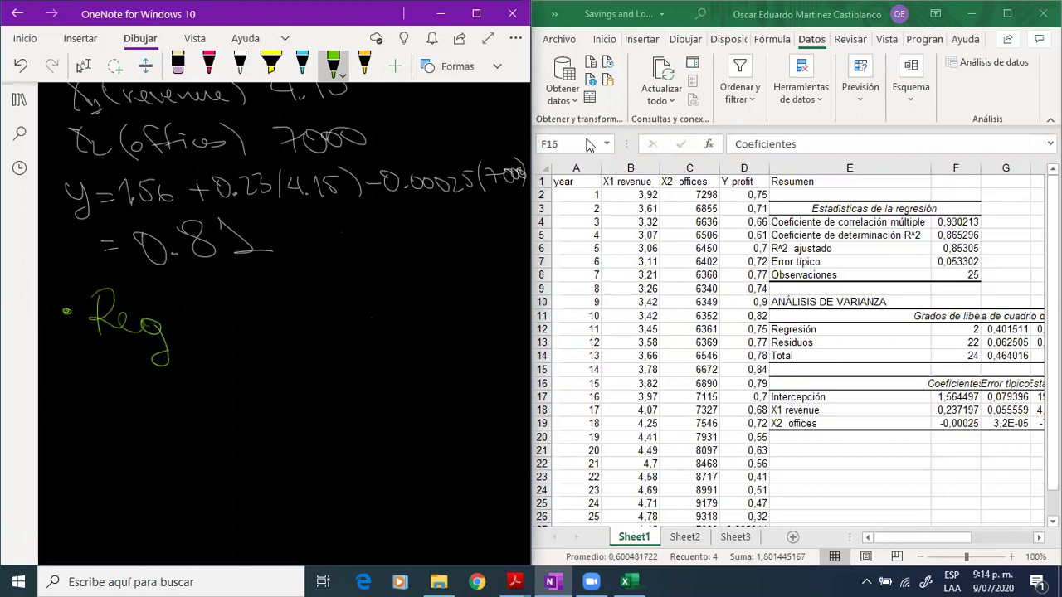
mouse_move(202, 296)
mouse_down()
mouse_move(217, 329)
mouse_move(249, 322)
mouse_move(255, 362)
mouse_move(277, 328)
mouse_move(297, 329)
mouse_move(285, 330)
mouse_up()
mouse_move(309, 291)
mouse_down()
mouse_move(307, 329)
mouse_move(317, 313)
mouse_up()
mouse_move(328, 309)
mouse_down()
mouse_move(330, 328)
mouse_move(354, 328)
mouse_up()
drag(372, 318, 383, 326)
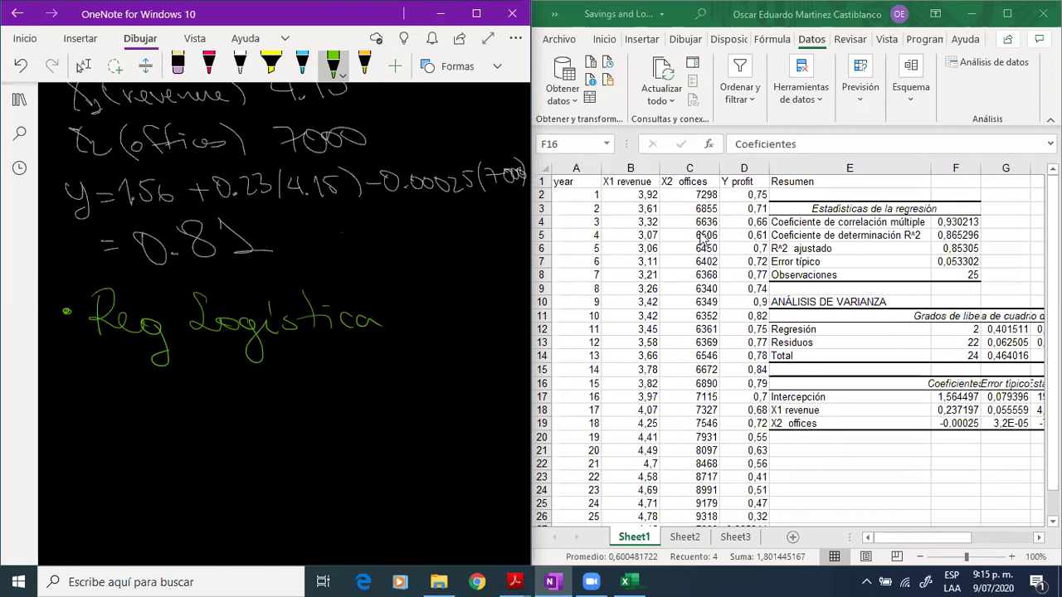
drag(131, 359, 349, 341)
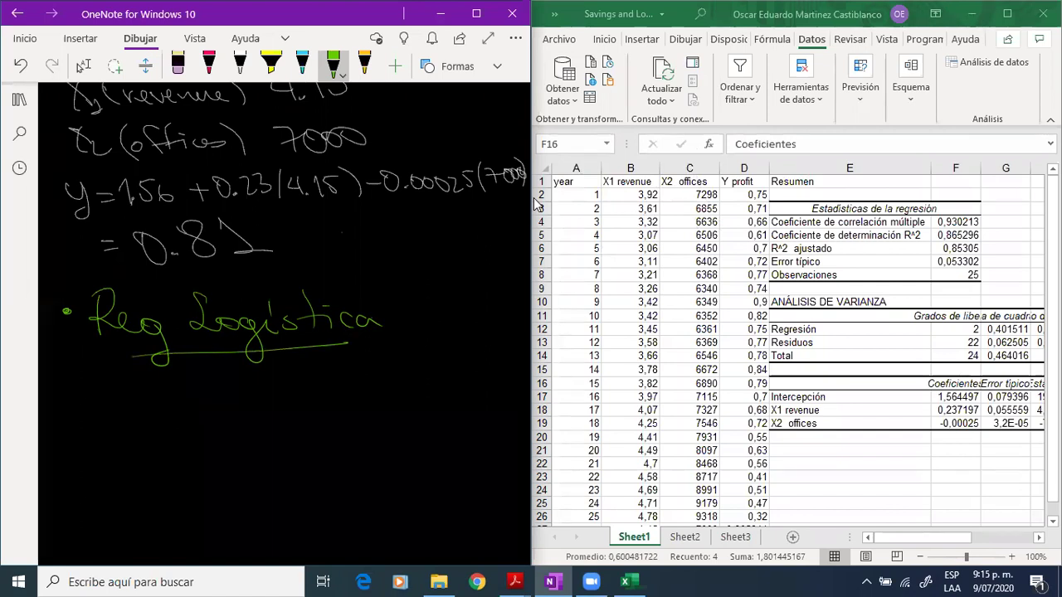